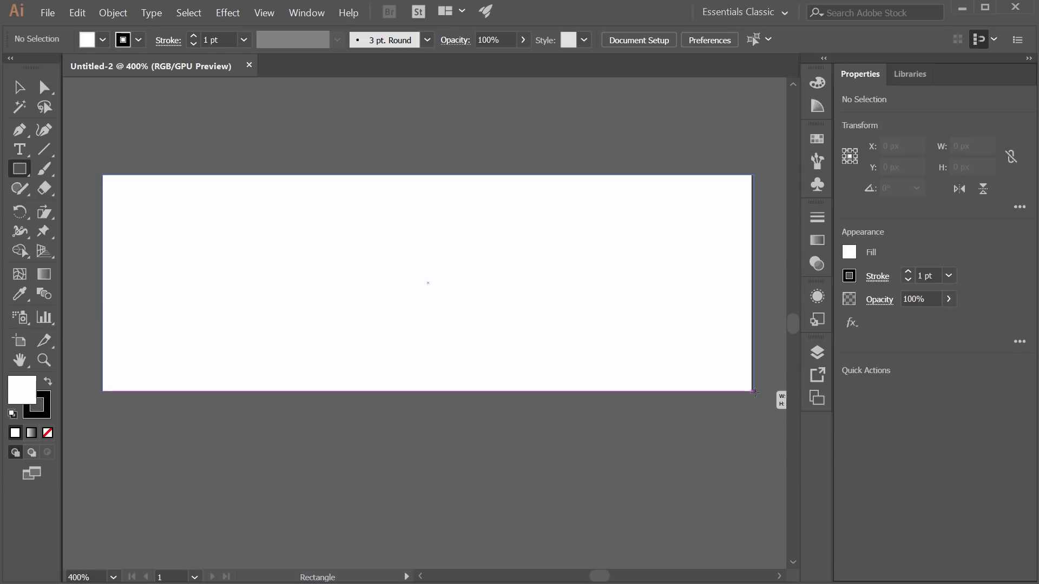
Draw a 300 by 100 px rectangle covering the artboard and set its width to 302 px
{"action": "left_click_drag", "start_coordinate": [755, 392], "coordinate": [752, 391]}
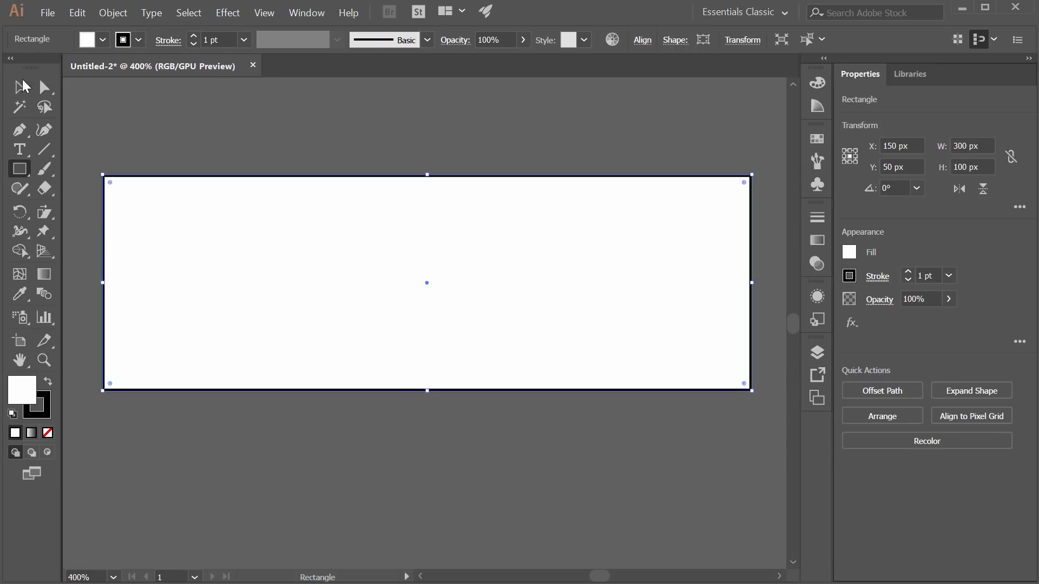
{"action": "left_click", "coordinate": [22, 86]}
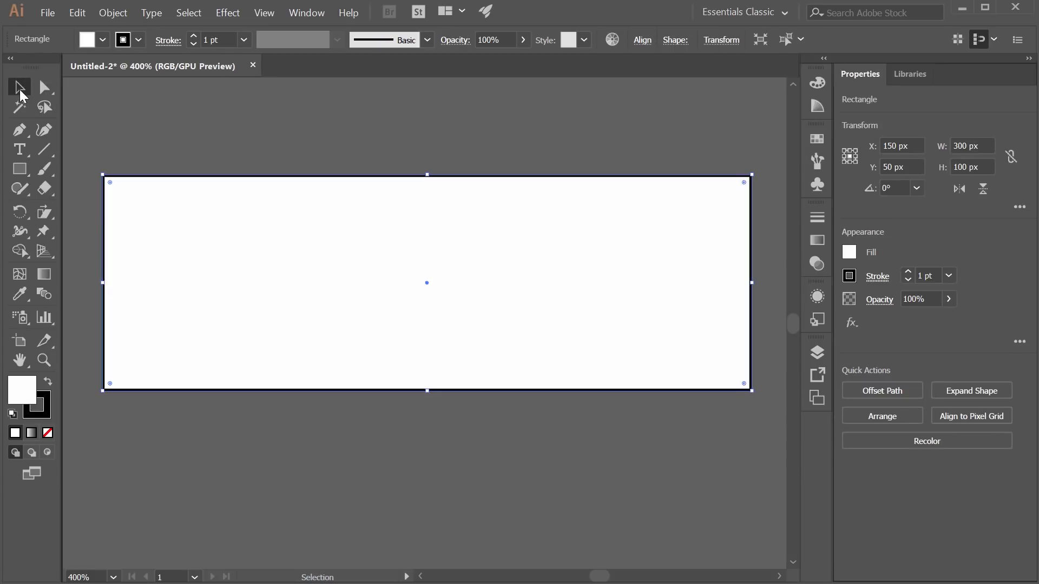
{"action": "double_click", "coordinate": [967, 144]}
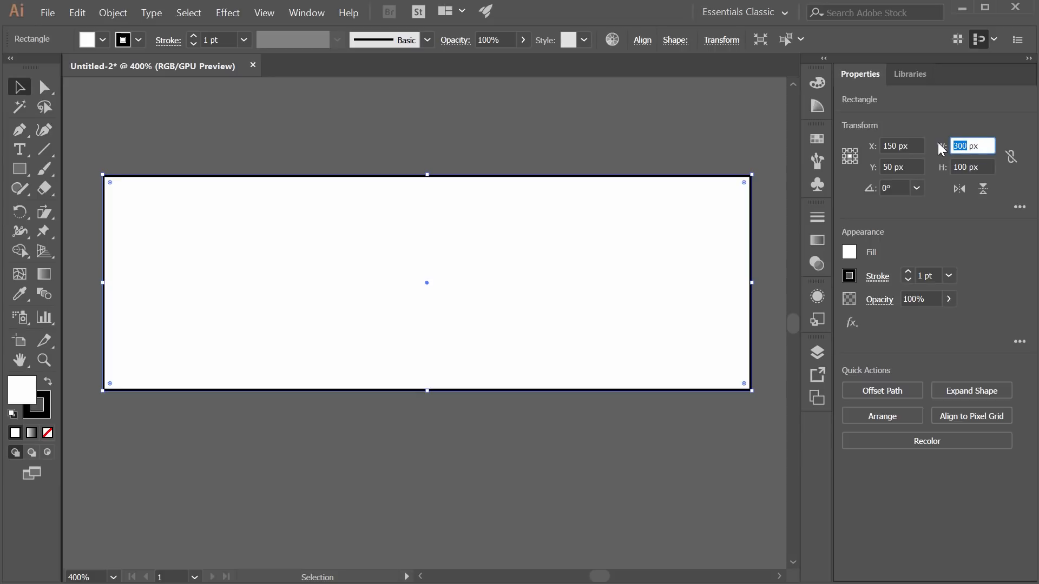
{"action": "type", "text": "302"}
{"action": "key", "text": "Return"}
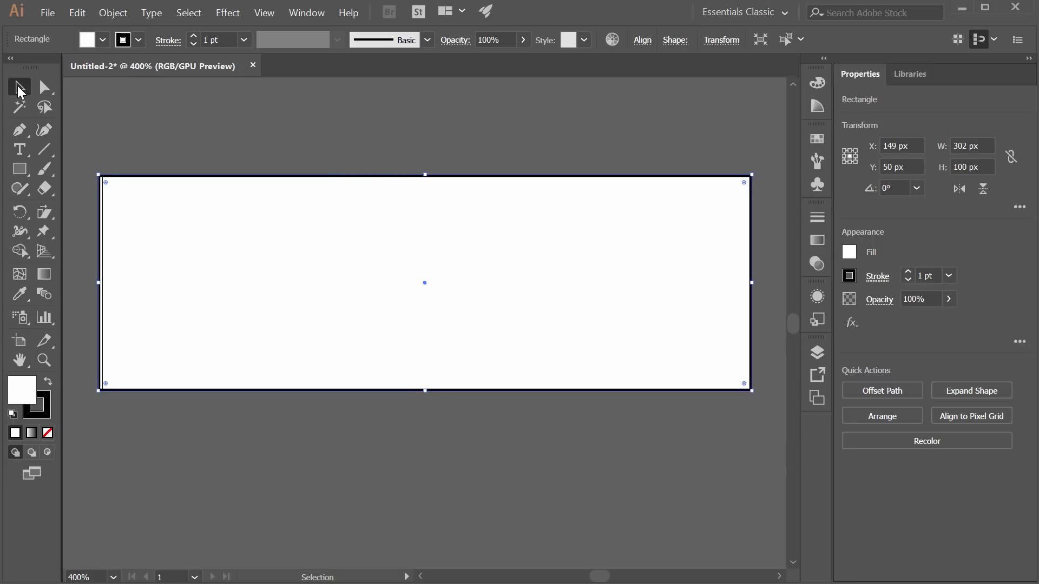
{"action": "left_click", "coordinate": [233, 163]}
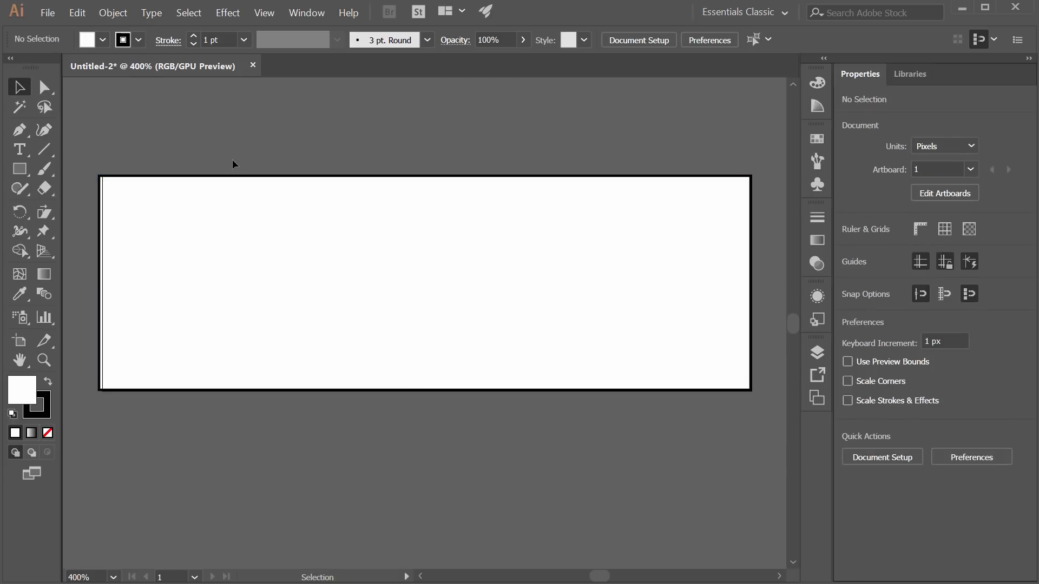
Set the rectangle's stroke weight to 0 so it has no outline
{"action": "left_click", "coordinate": [262, 188]}
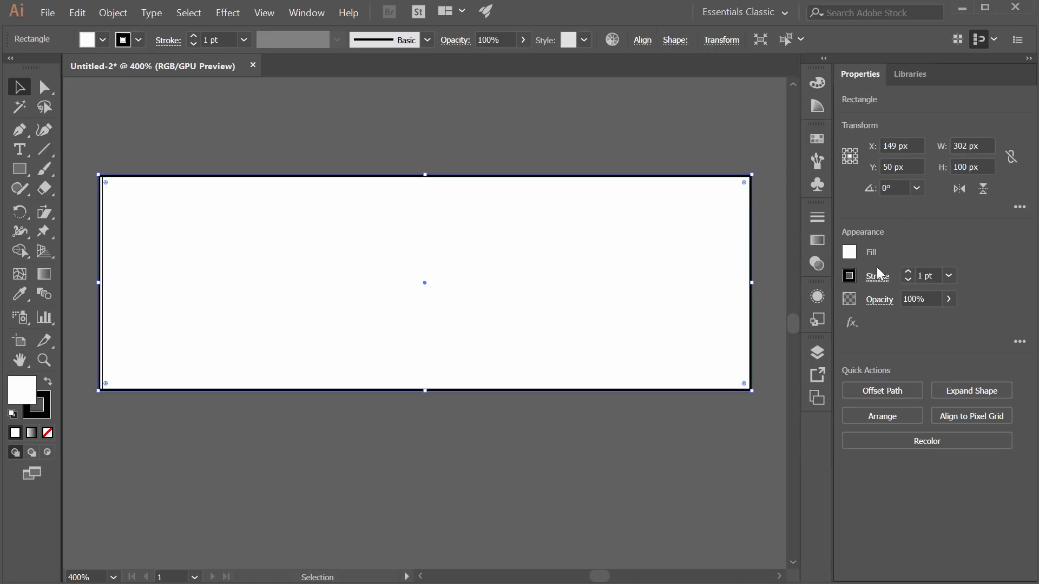
{"action": "double_click", "coordinate": [922, 277]}
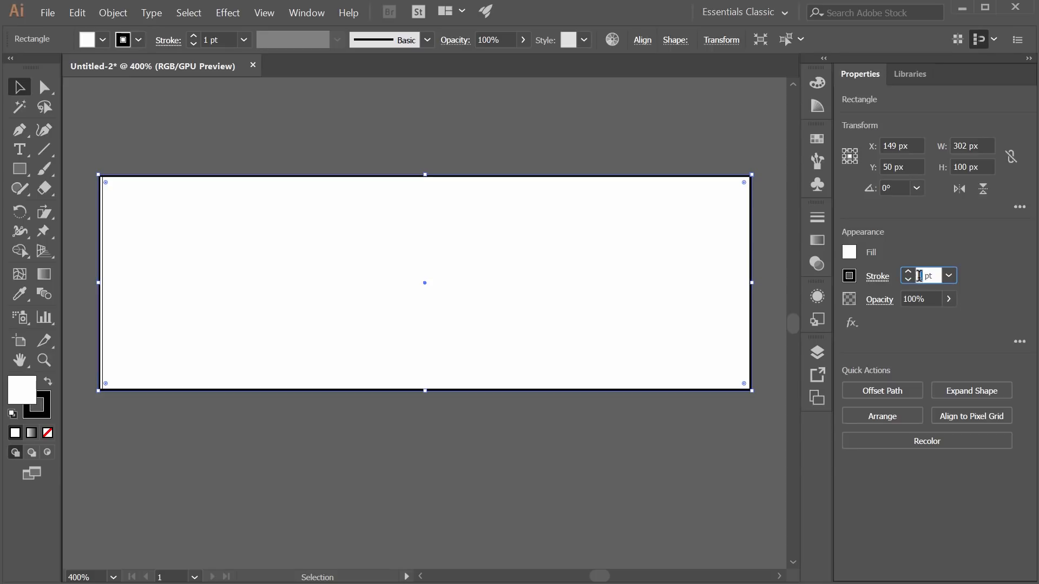
{"action": "left_click_drag", "start_coordinate": [934, 275], "coordinate": [906, 273]}
{"action": "type", "text": "0"}
{"action": "key", "text": "Return"}
Fill the rectangle with the dark blue swatch and accept its hex value 2E3192 in the Color Picker
{"action": "left_click", "coordinate": [849, 252]}
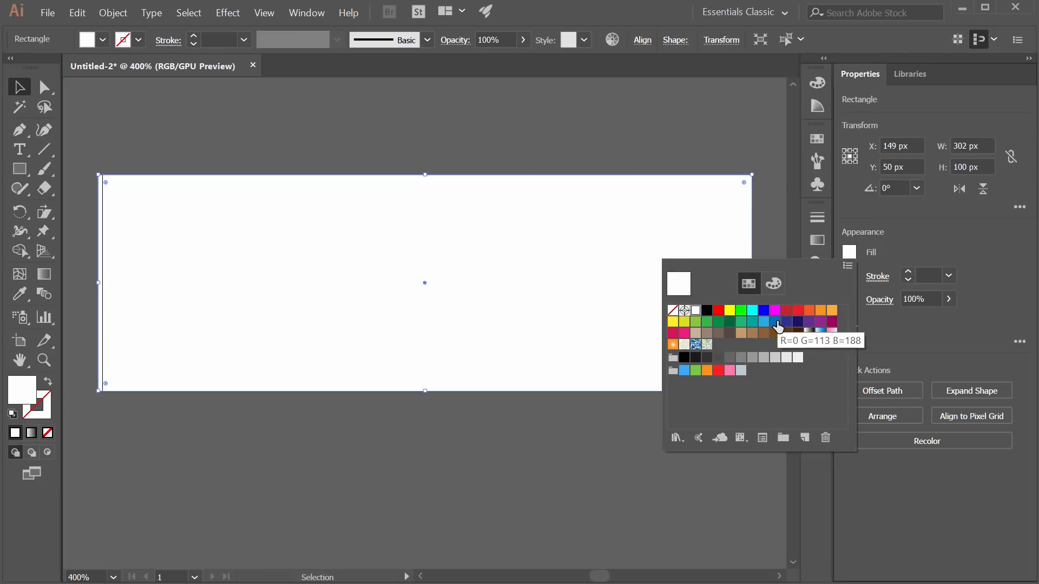
{"action": "left_click", "coordinate": [776, 322]}
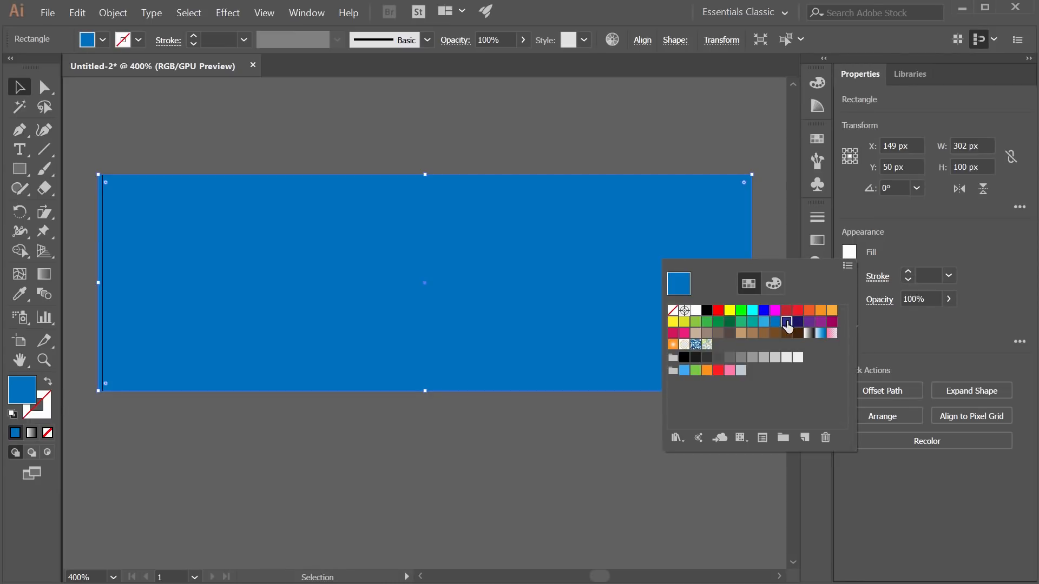
{"action": "left_click", "coordinate": [787, 322]}
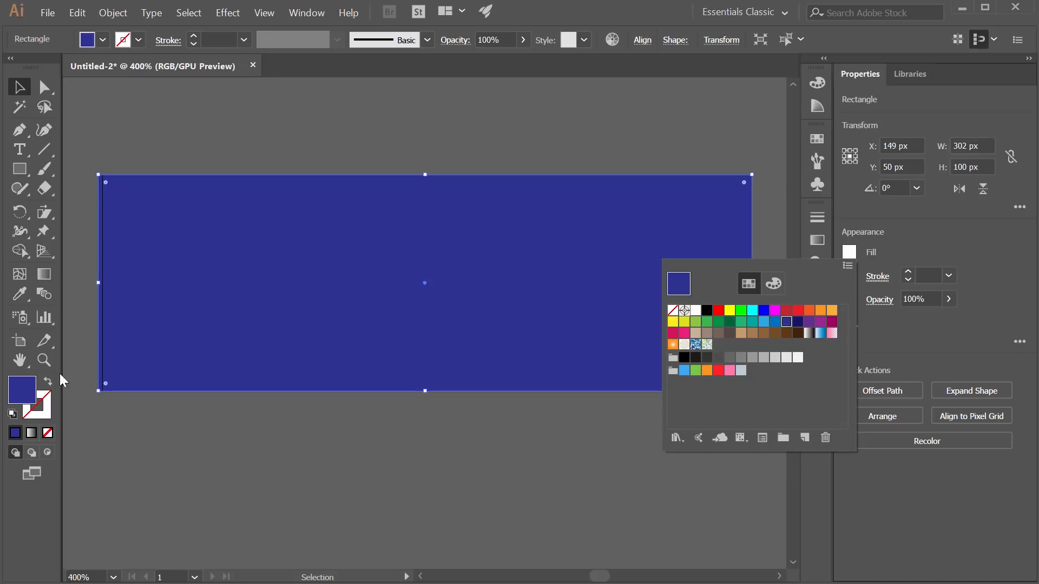
{"action": "left_click", "coordinate": [32, 395]}
{"action": "double_click", "coordinate": [24, 390]}
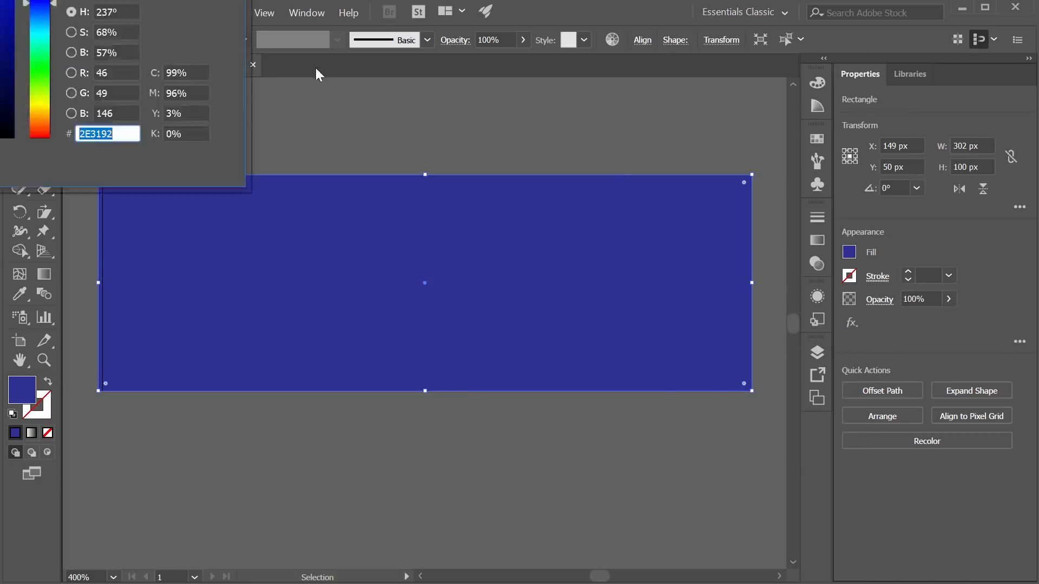
{"action": "left_click", "coordinate": [618, 428]}
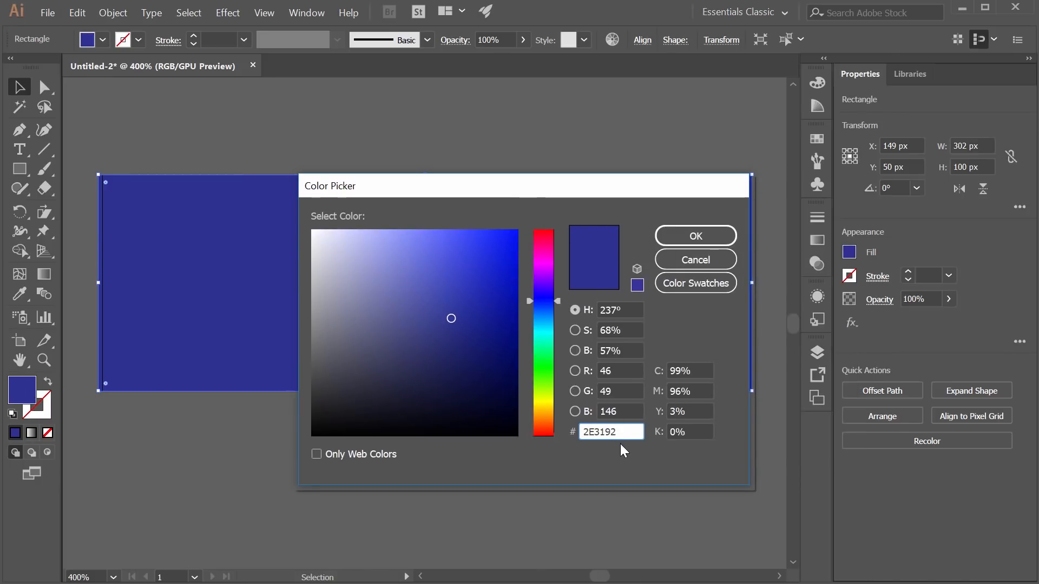
{"action": "left_click", "coordinate": [696, 236]}
{"action": "left_click", "coordinate": [430, 112]}
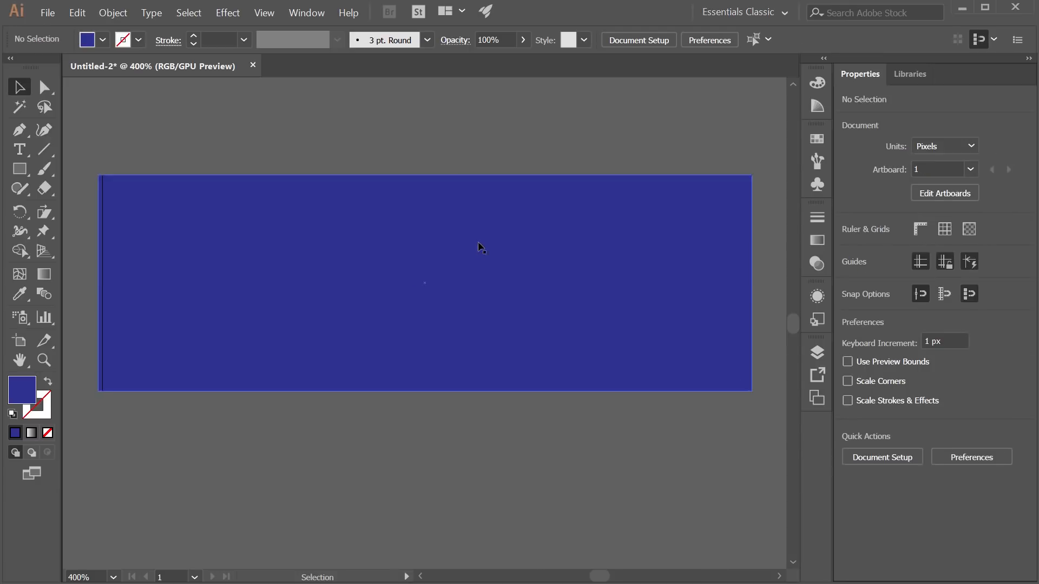
Nudge the blue rectangle 1 px to the right to X 150 px, centring it over the artboard
{"action": "left_click", "coordinate": [478, 249]}
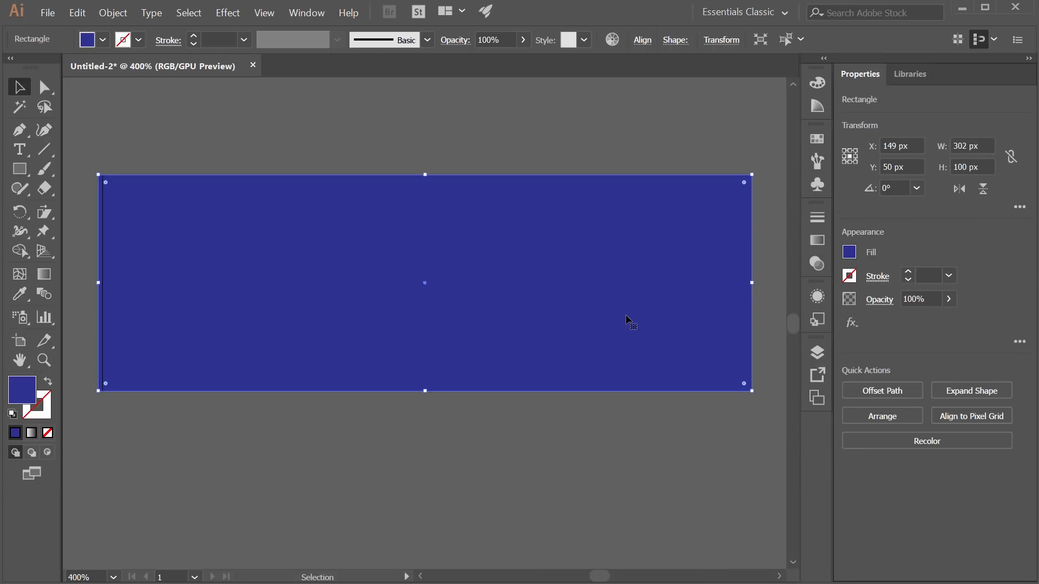
{"action": "key", "text": "alt"}
{"action": "key", "text": "Right"}
{"action": "key", "text": "Escape"}
{"action": "key", "text": "Right"}
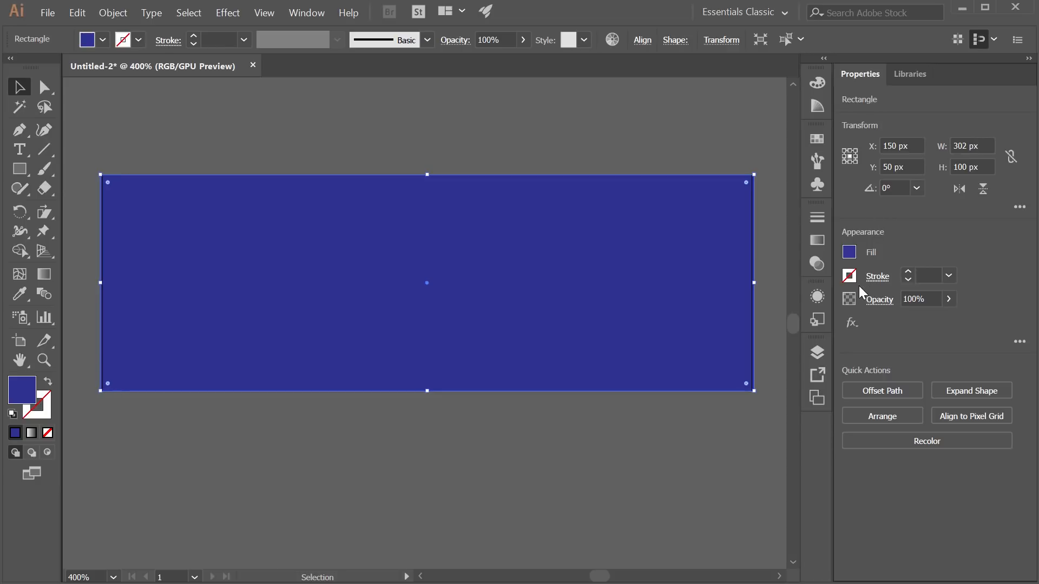
Expand Layer 1, lock the rectangle inside it and rename that rectangle "bg"
{"action": "left_click", "coordinate": [817, 354]}
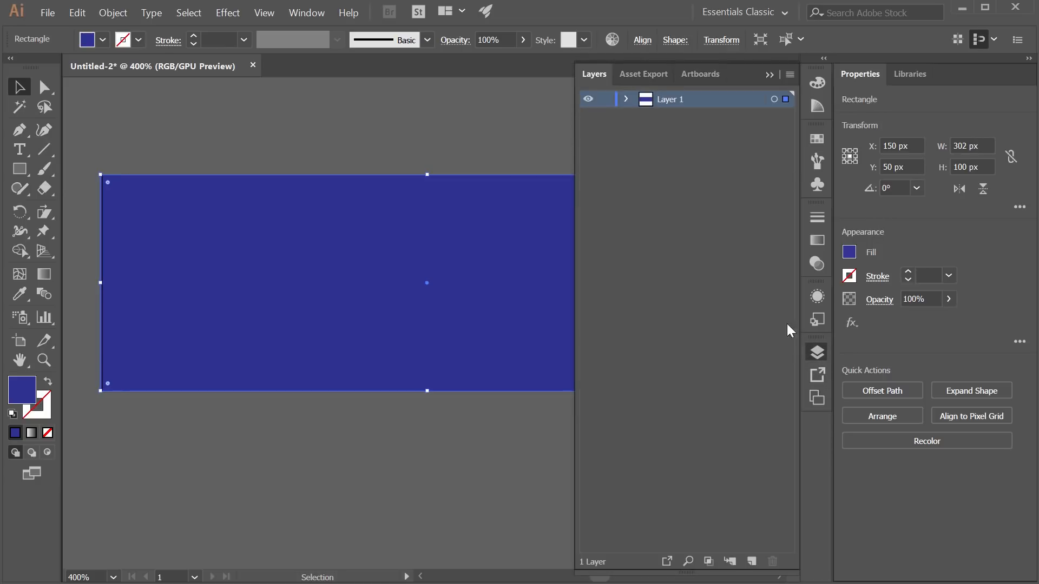
{"action": "left_click", "coordinate": [603, 99]}
{"action": "left_click", "coordinate": [603, 99]}
{"action": "left_click", "coordinate": [627, 99]}
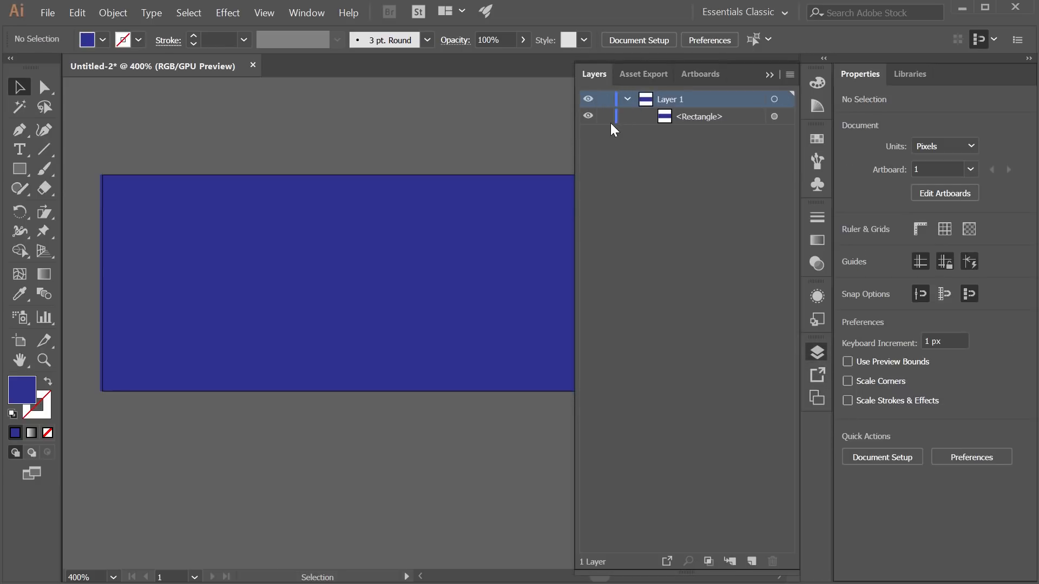
{"action": "double_click", "coordinate": [700, 116]}
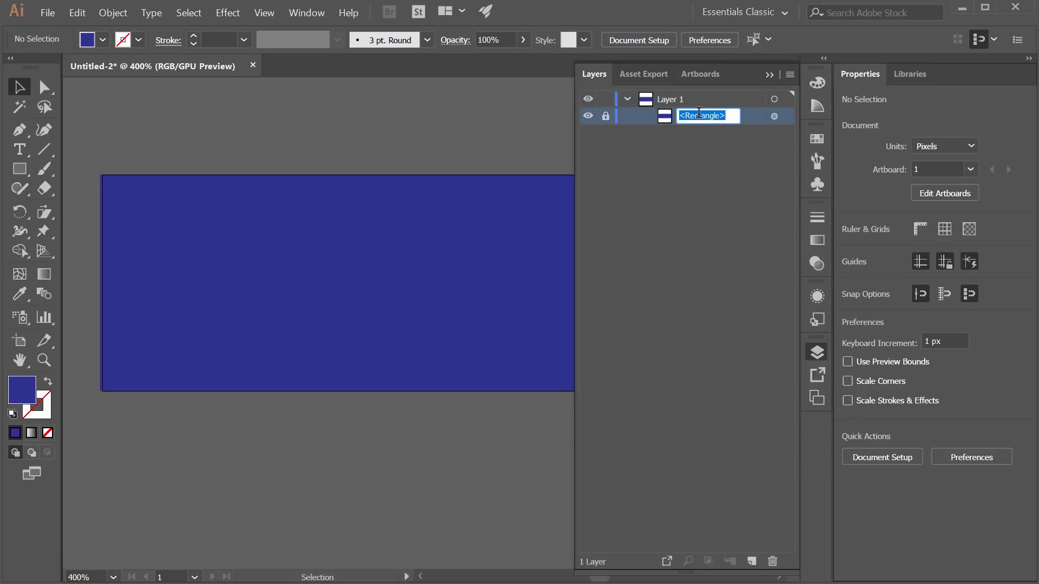
{"action": "type", "text": "bg"}
{"action": "key", "text": "Return"}
{"action": "left_click", "coordinate": [815, 354]}
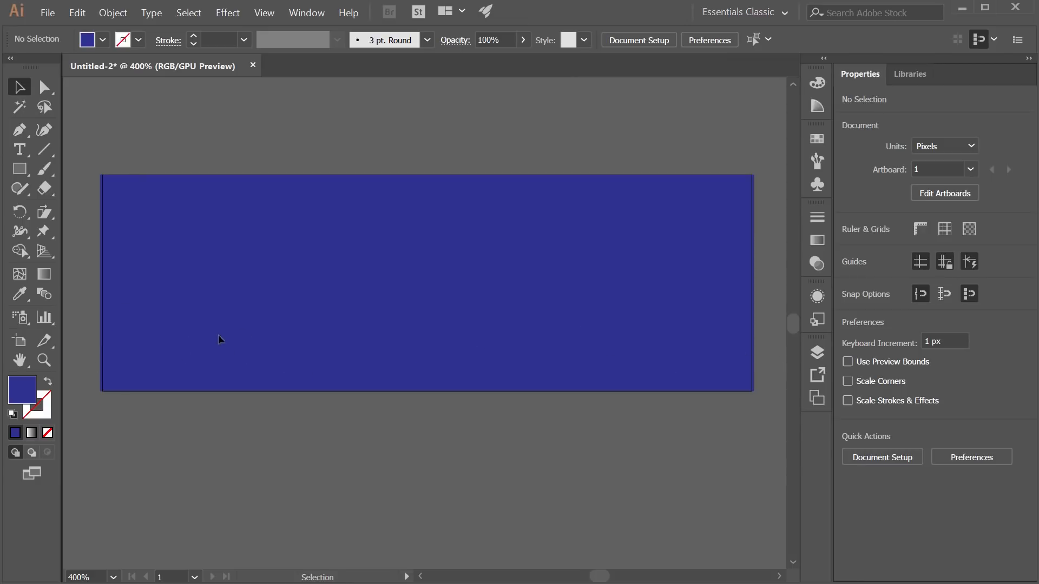
Draw a wavy path about 387 px wide and 16 px high across the rectangle's lower part with the Curvature tool, extending past both sides
{"action": "left_click", "coordinate": [44, 130]}
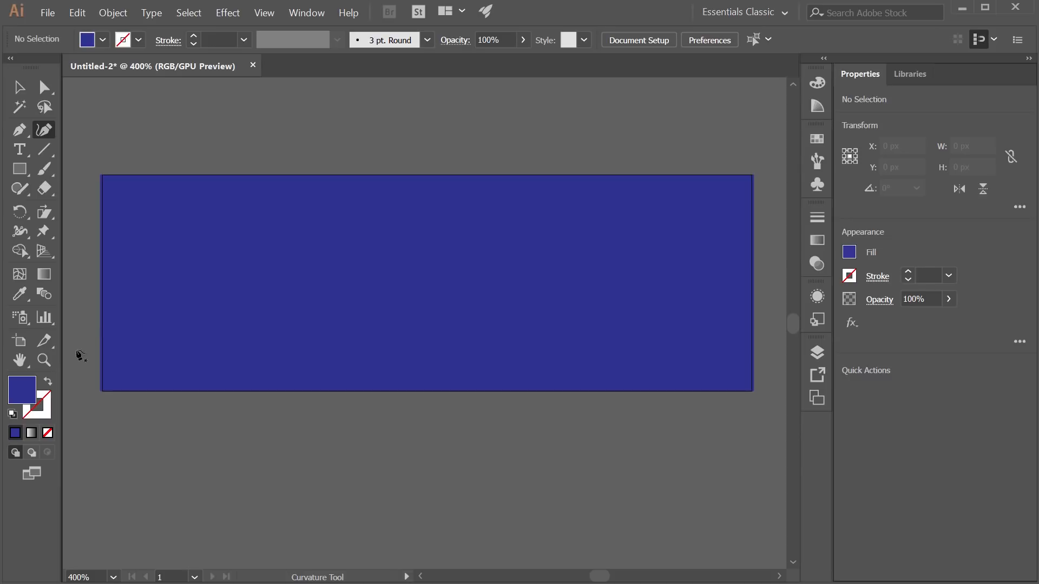
{"action": "scroll", "coordinate": [343, 331], "scroll_direction": "down", "scroll_amount": 1}
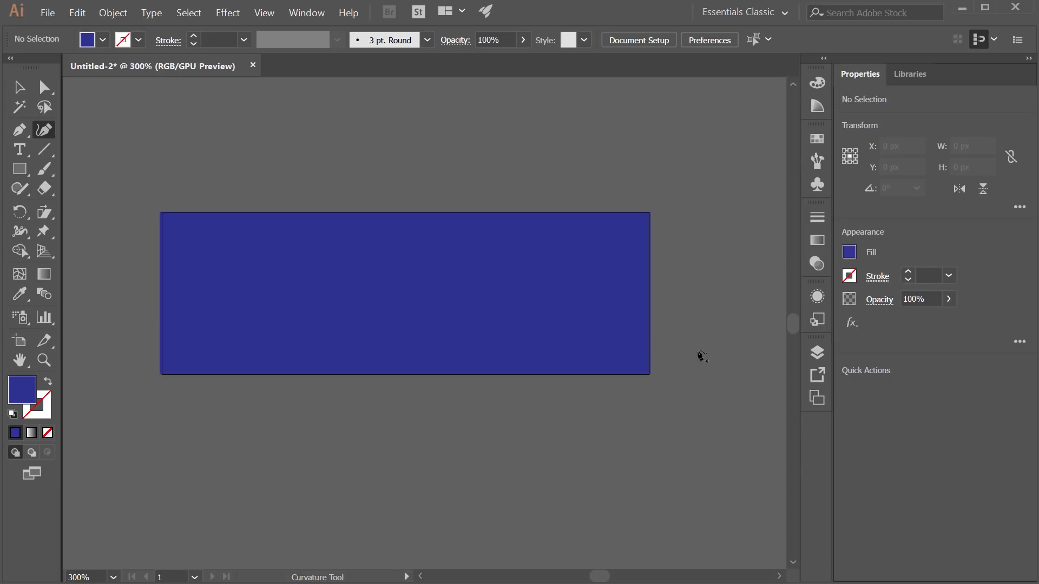
{"action": "left_click", "coordinate": [98, 339]}
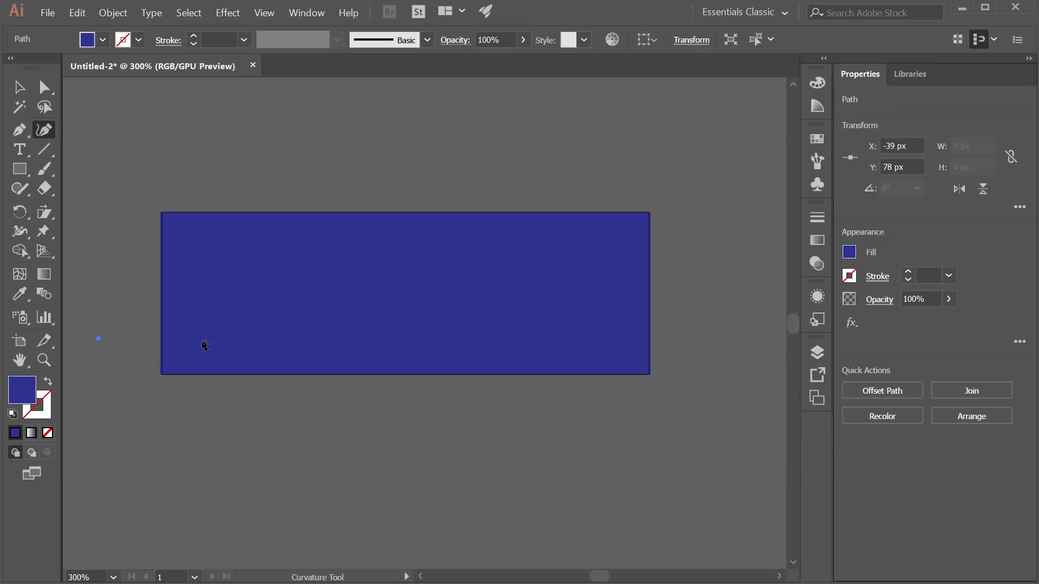
{"action": "left_click", "coordinate": [167, 340]}
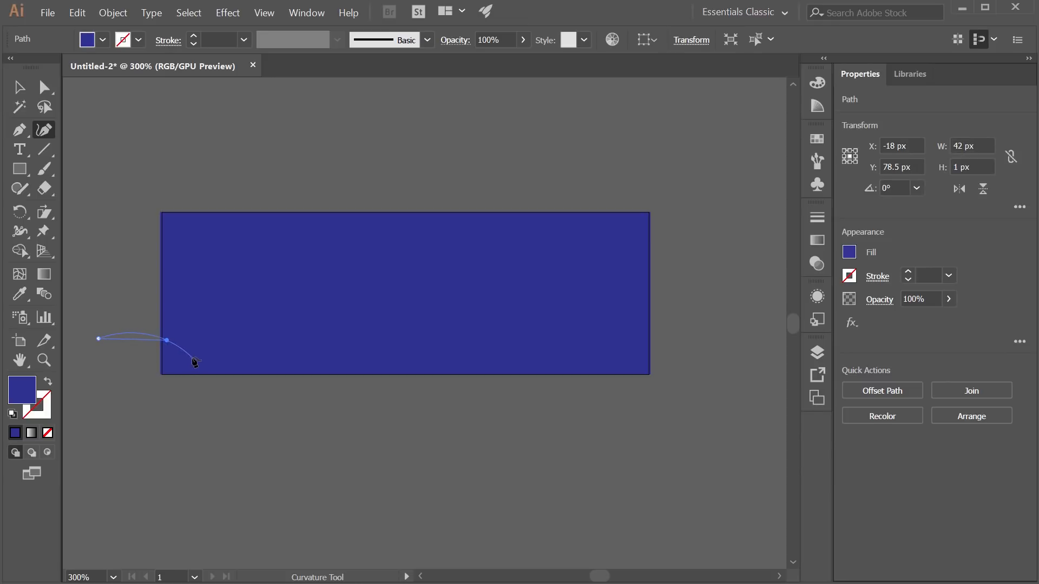
{"action": "left_click", "coordinate": [185, 353]}
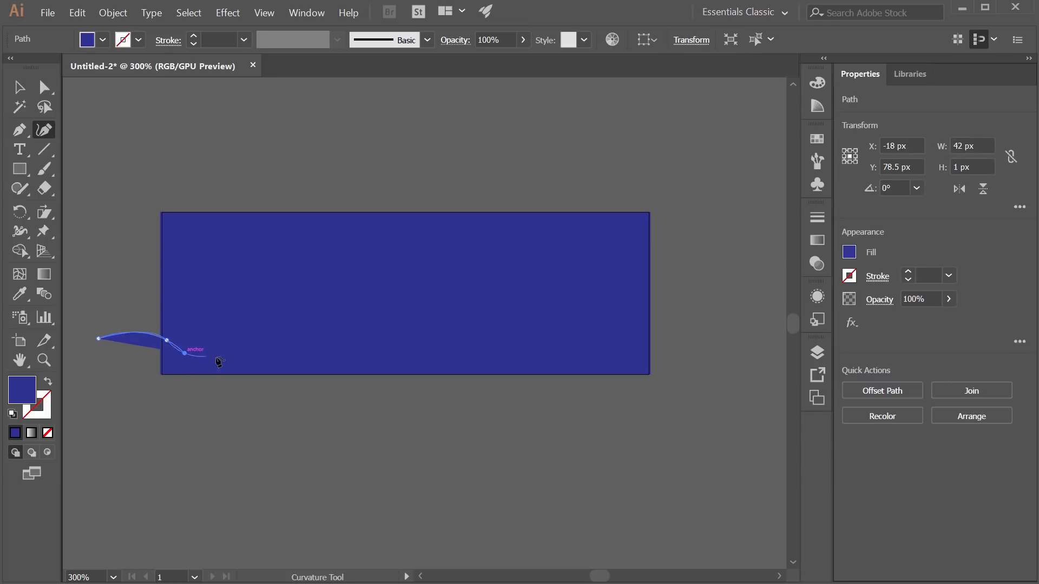
{"action": "left_click", "coordinate": [242, 336]}
{"action": "left_click", "coordinate": [277, 348]}
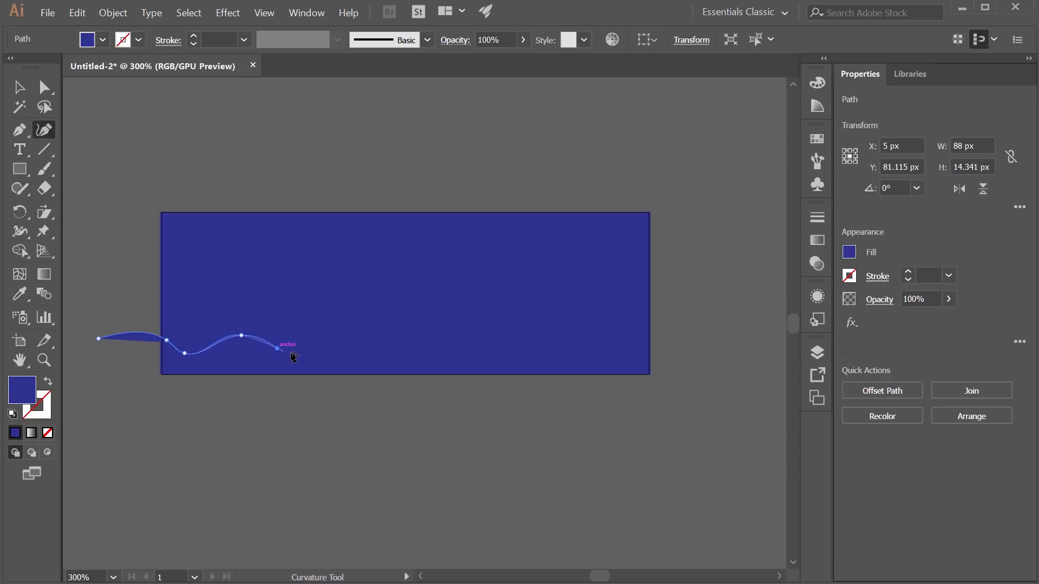
{"action": "left_click", "coordinate": [321, 333]}
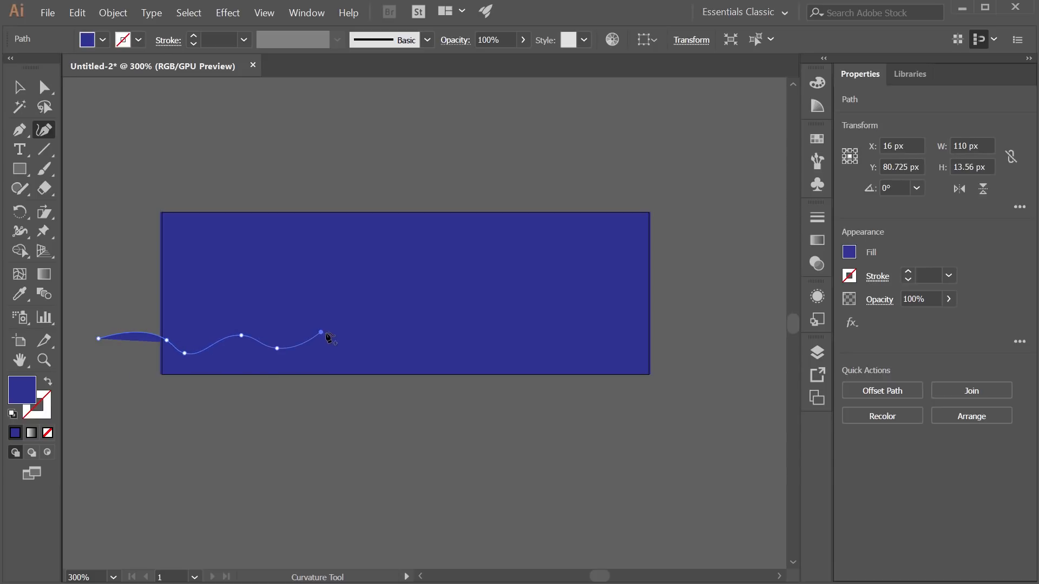
{"action": "left_click", "coordinate": [360, 350]}
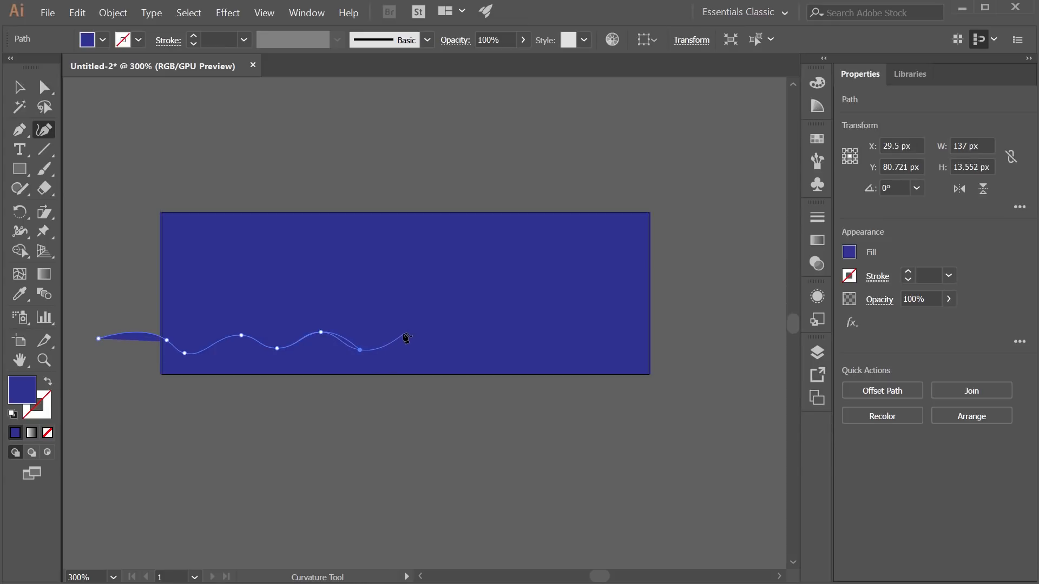
{"action": "left_click", "coordinate": [404, 334]}
{"action": "left_click", "coordinate": [434, 350]}
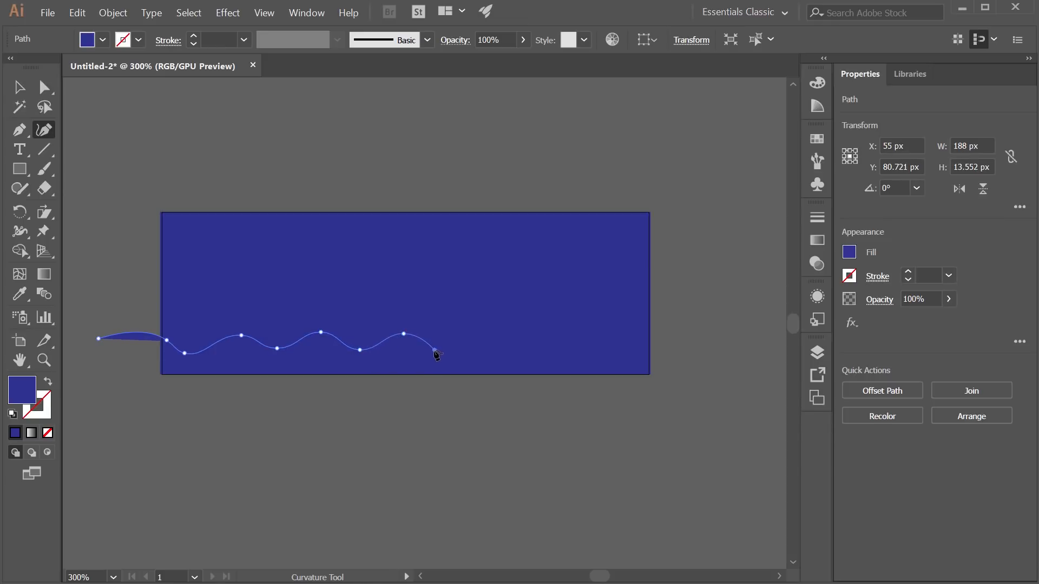
{"action": "left_click", "coordinate": [469, 332]}
{"action": "left_click", "coordinate": [507, 348]}
{"action": "left_click", "coordinate": [540, 332]}
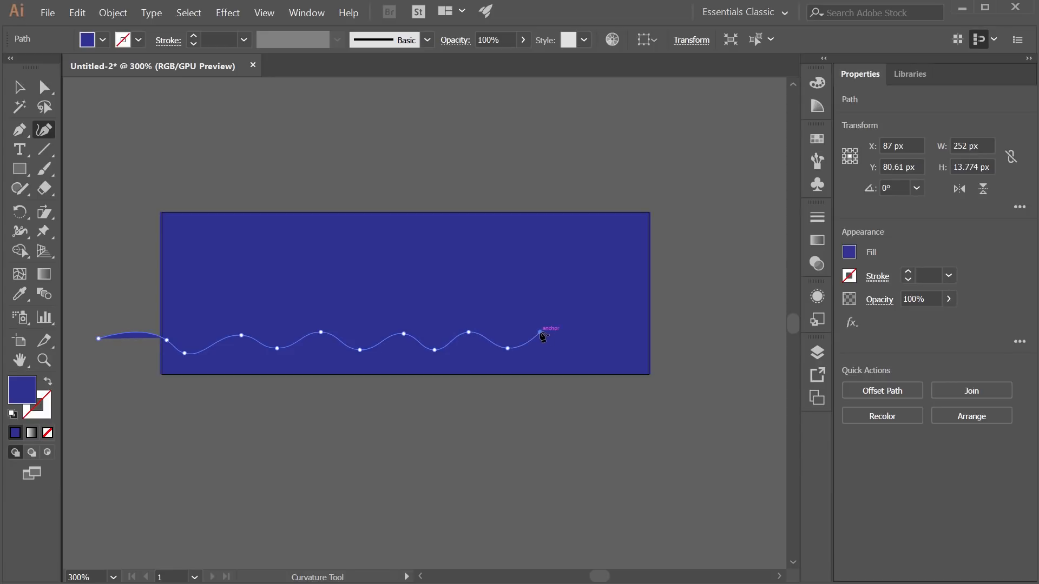
{"action": "left_click", "coordinate": [571, 349]}
{"action": "left_click", "coordinate": [611, 328]}
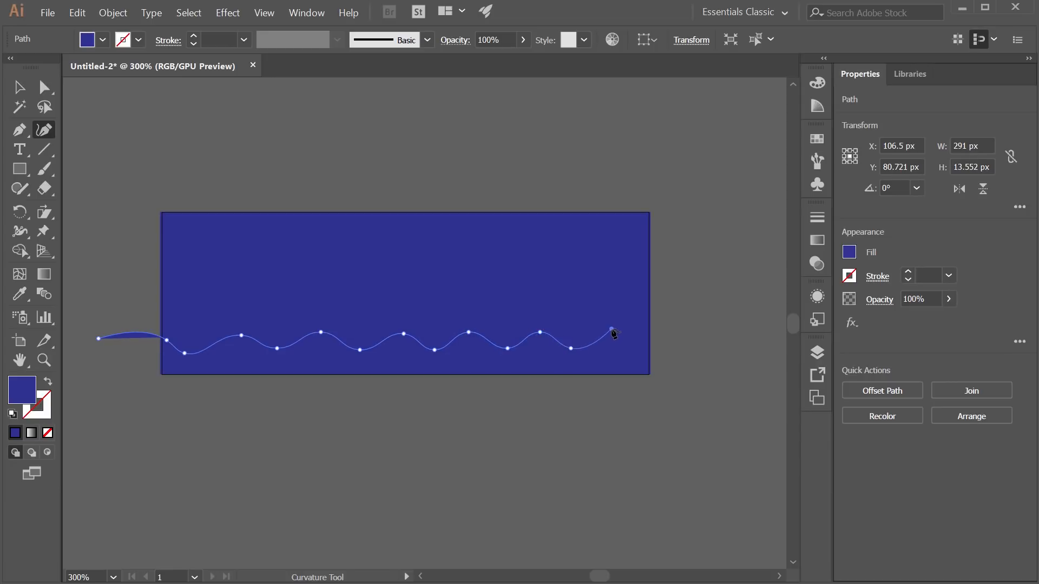
{"action": "left_click", "coordinate": [649, 350]}
{"action": "left_click", "coordinate": [674, 330]}
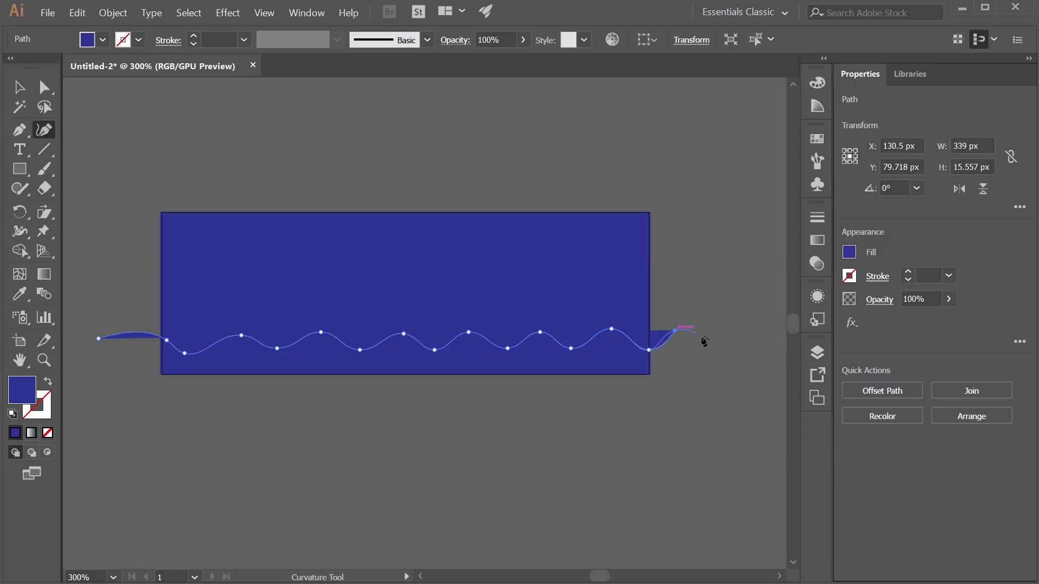
{"action": "left_click", "coordinate": [715, 352]}
{"action": "left_click", "coordinate": [727, 342]}
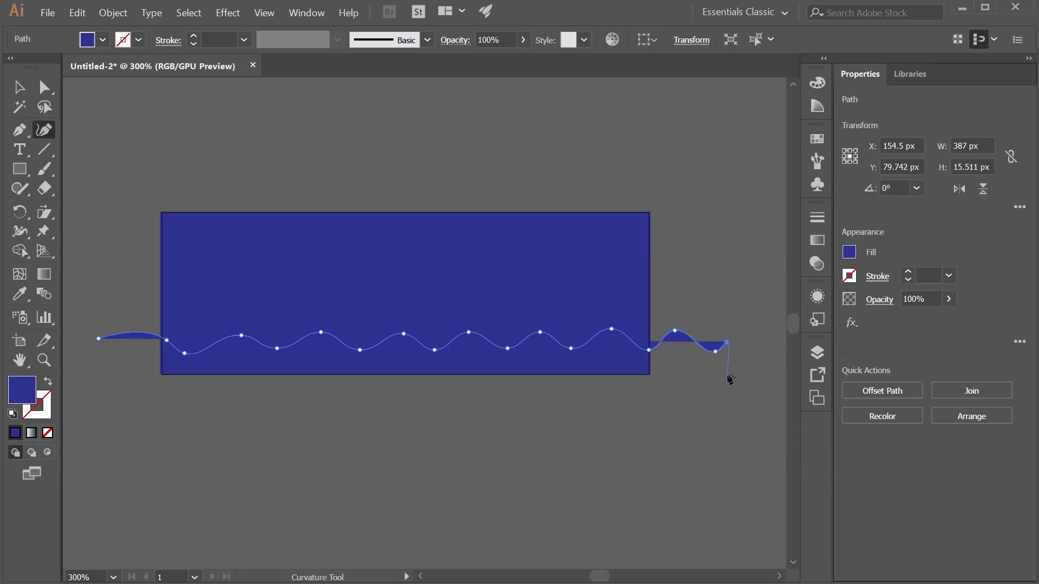
Close the wavy path with the Pen tool, adding straight sides and a straight base along the rectangle's lower edge at Y 100 px
{"action": "key", "text": "p"}
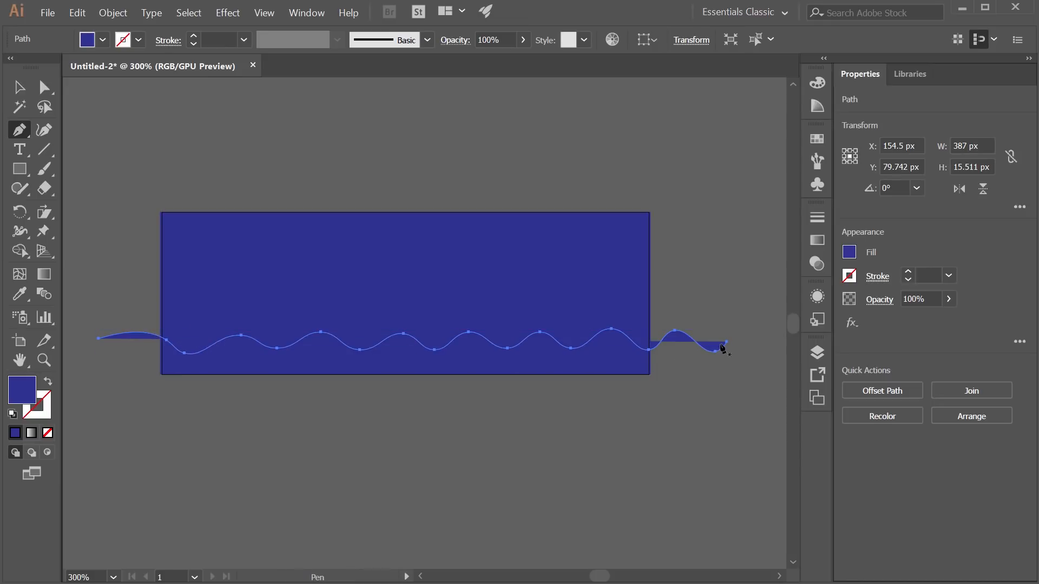
{"action": "left_click_drag", "start_coordinate": [728, 348], "coordinate": [728, 379]}
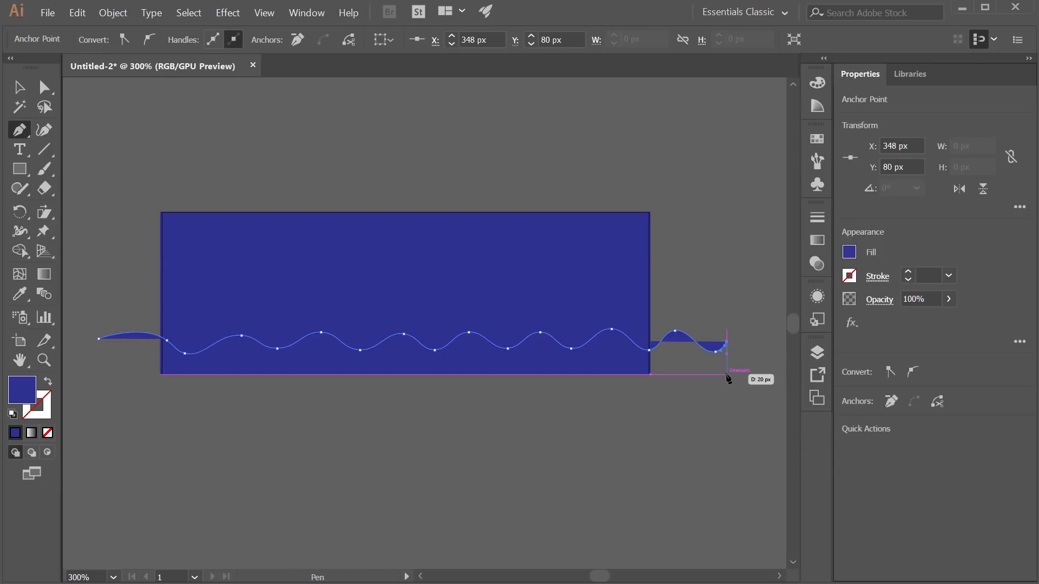
{"action": "left_click", "coordinate": [726, 373]}
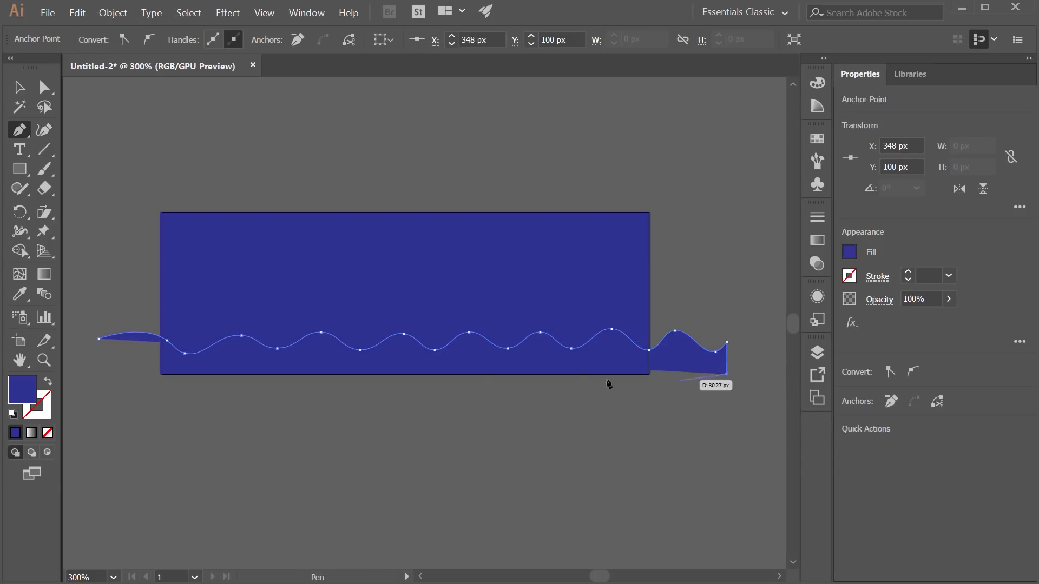
{"action": "left_click", "coordinate": [99, 373]}
{"action": "left_click", "coordinate": [99, 339]}
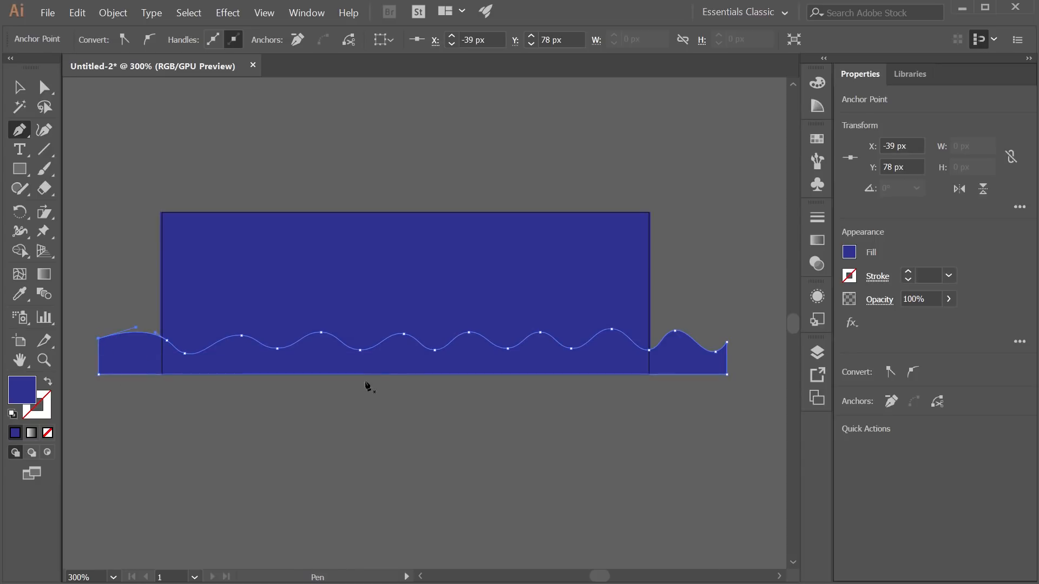
Nudge the two anchor points at the wave shape's left end inward until the shape is 376 px wide
{"action": "key", "text": "a"}
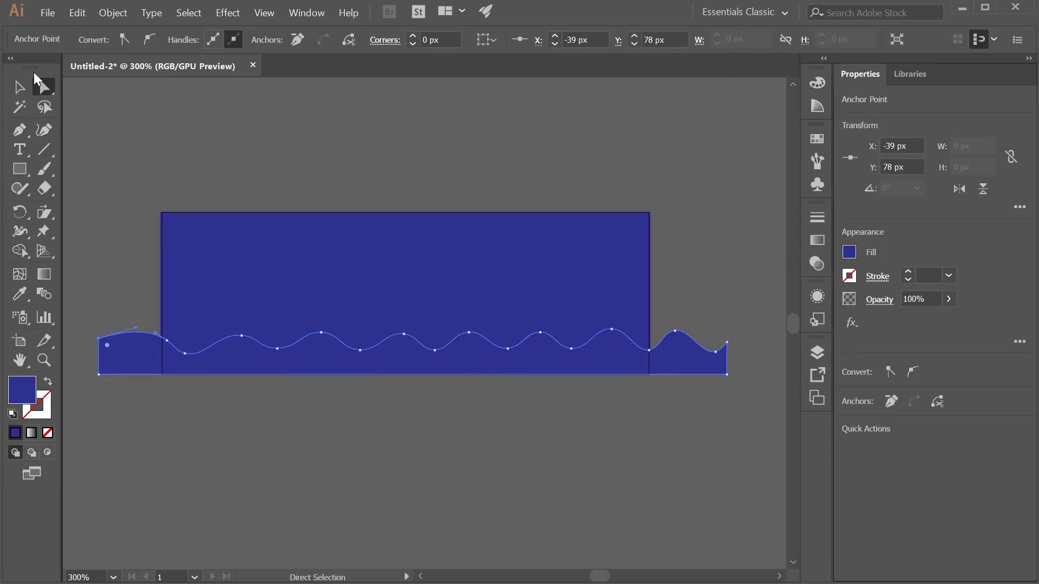
{"action": "left_click", "coordinate": [45, 87]}
{"action": "left_click", "coordinate": [76, 305]}
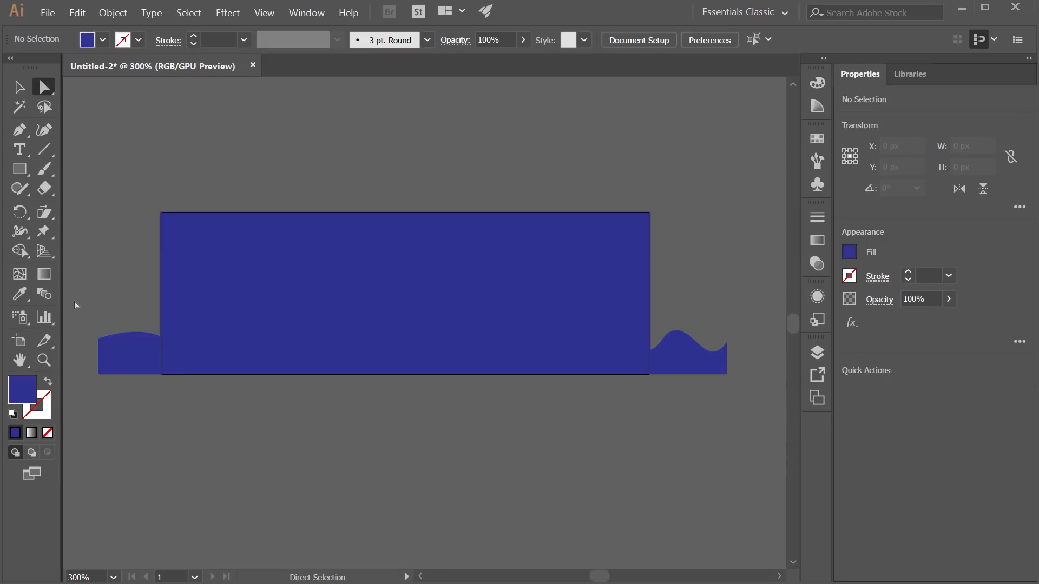
{"action": "left_click_drag", "start_coordinate": [75, 302], "coordinate": [155, 410]}
{"action": "key", "text": "Right"}
{"action": "key", "text": "Right"}
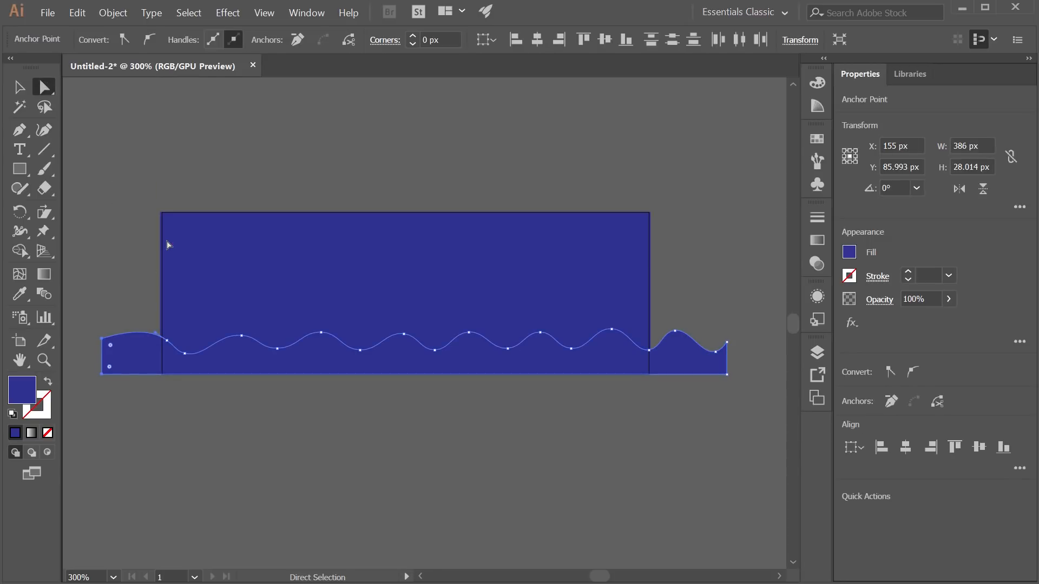
{"action": "key", "text": "Right"}
{"action": "key", "text": "Right"}
{"action": "key", "text": "Right"}
{"action": "key", "text": "Right"}
{"action": "key", "text": "Right"}
{"action": "key", "text": "Right"}
{"action": "key", "text": "Right"}
{"action": "key", "text": "Right"}
{"action": "key", "text": "Right"}
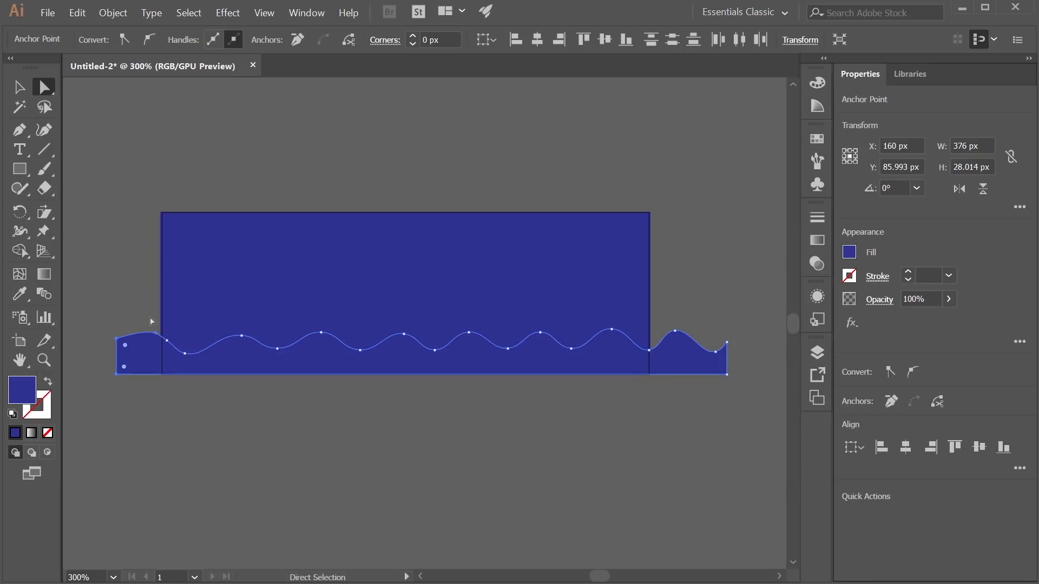
Nudge the two wave anchor points just inside the rectangle's left edge 4 px to the right, then deselect the shape
{"action": "left_click_drag", "start_coordinate": [151, 320], "coordinate": [204, 363]}
{"action": "key", "text": "Right"}
{"action": "key", "text": "Right"}
{"action": "key", "text": "Right"}
{"action": "key", "text": "Right"}
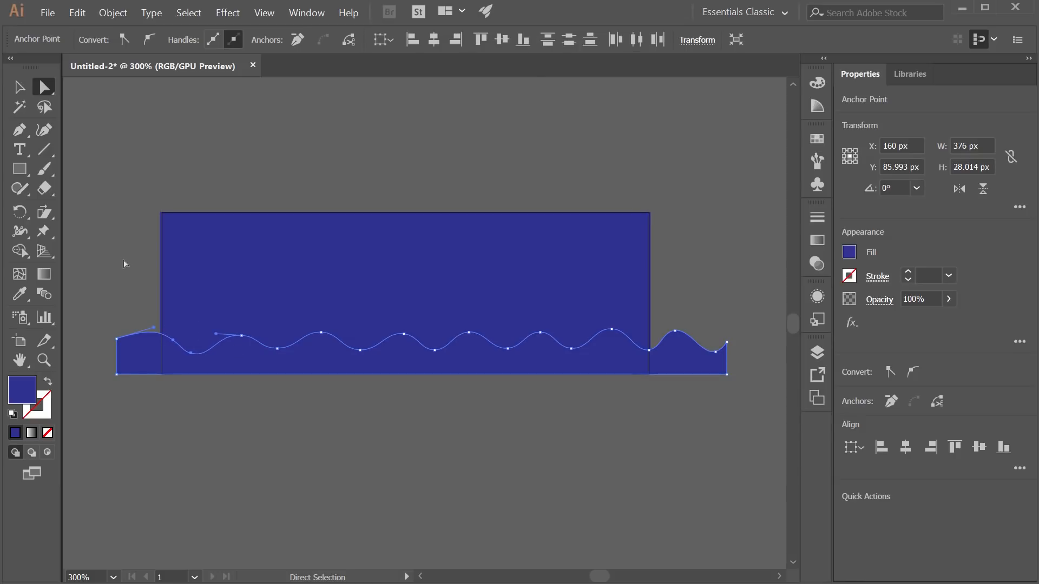
{"action": "left_click", "coordinate": [123, 259]}
{"action": "key", "text": "v"}
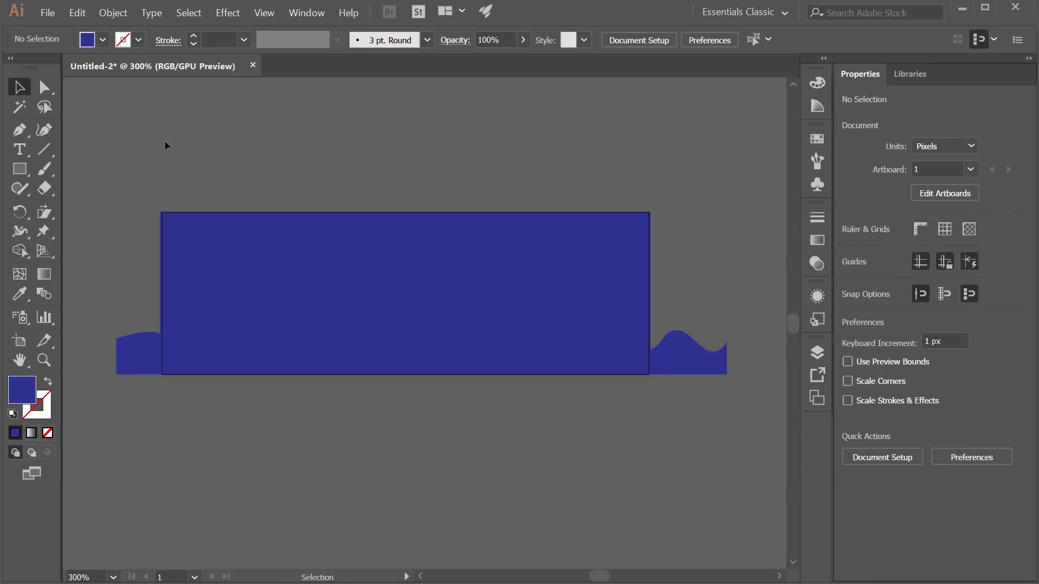
Fill the wave shape with the darker blue 262C7A
{"action": "left_click", "coordinate": [601, 367]}
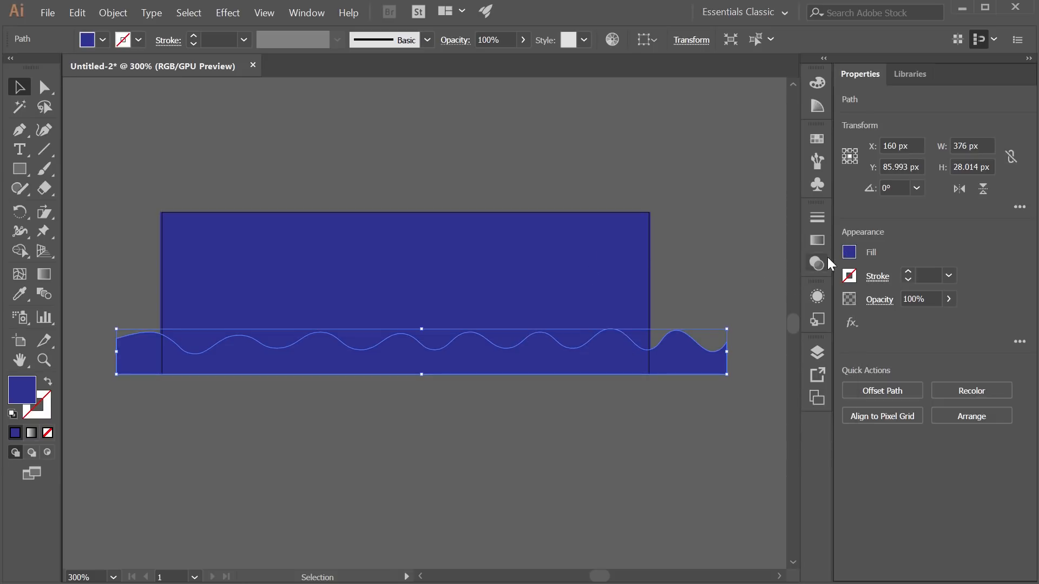
{"action": "left_click", "coordinate": [848, 252]}
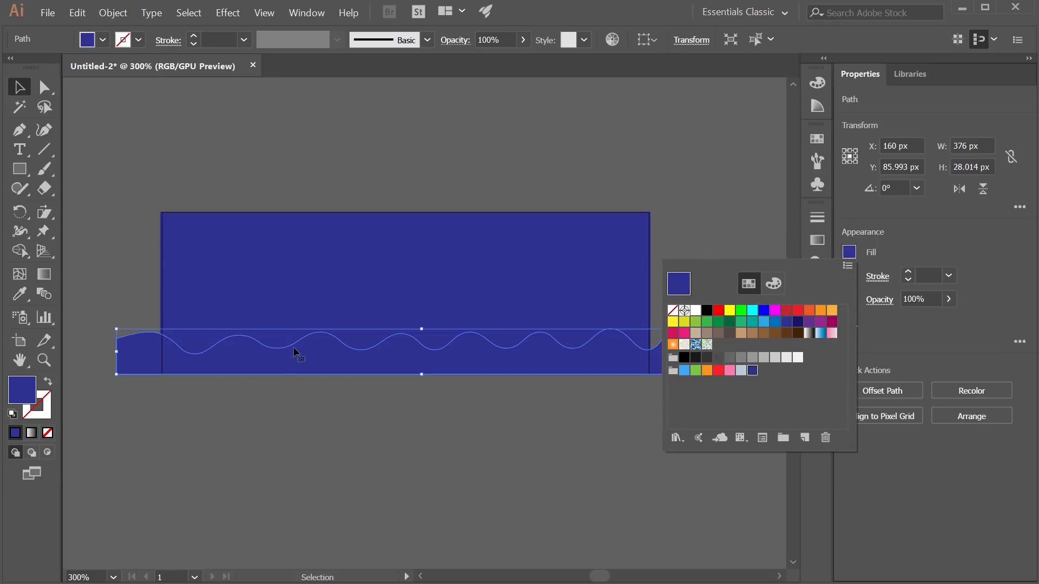
{"action": "left_click", "coordinate": [31, 394]}
{"action": "double_click", "coordinate": [31, 394]}
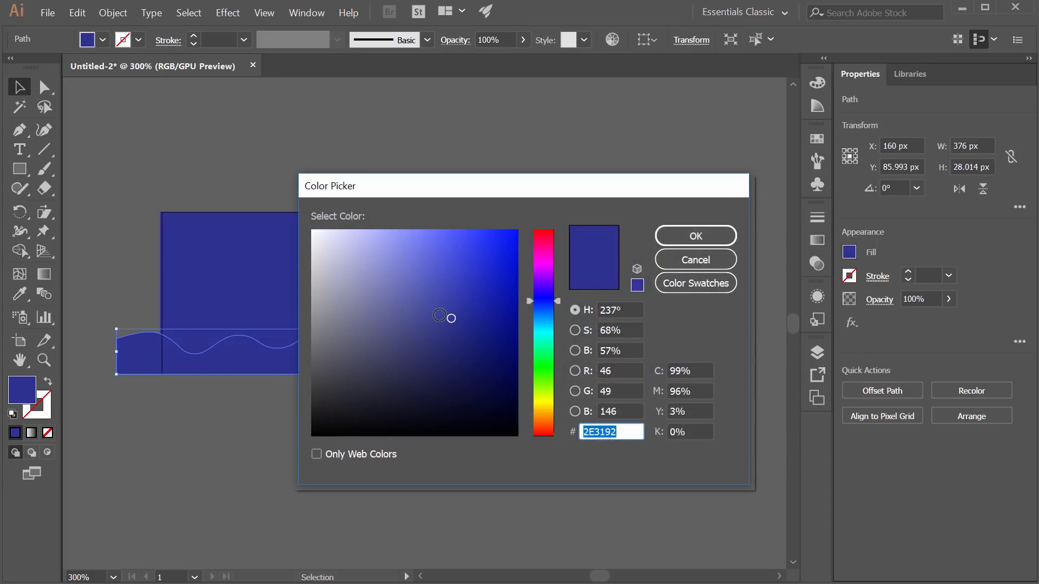
{"action": "left_click", "coordinate": [583, 431]}
{"action": "left_click_drag", "start_coordinate": [453, 334], "coordinate": [454, 336]}
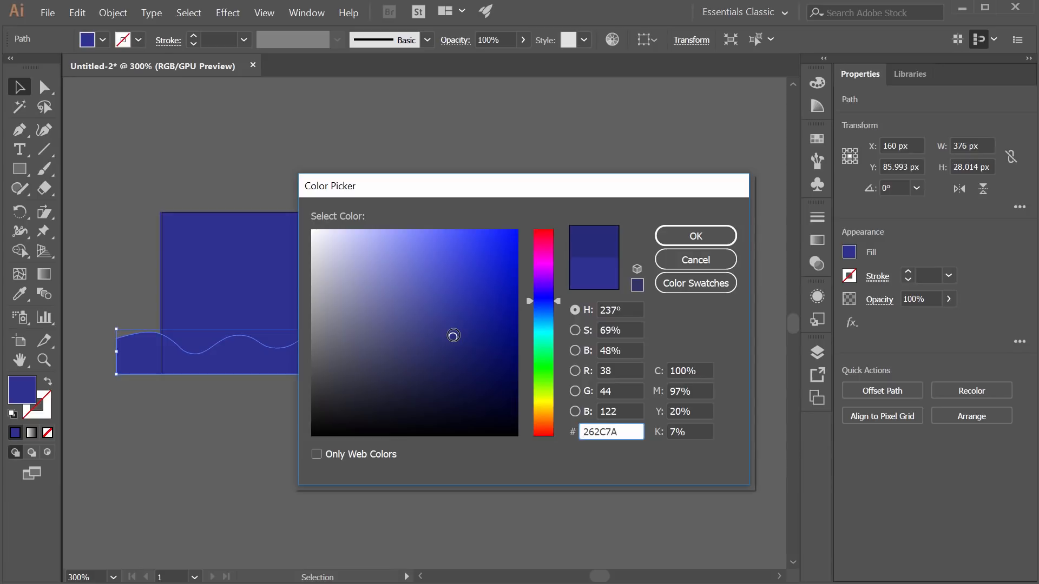
{"action": "left_click", "coordinate": [684, 238]}
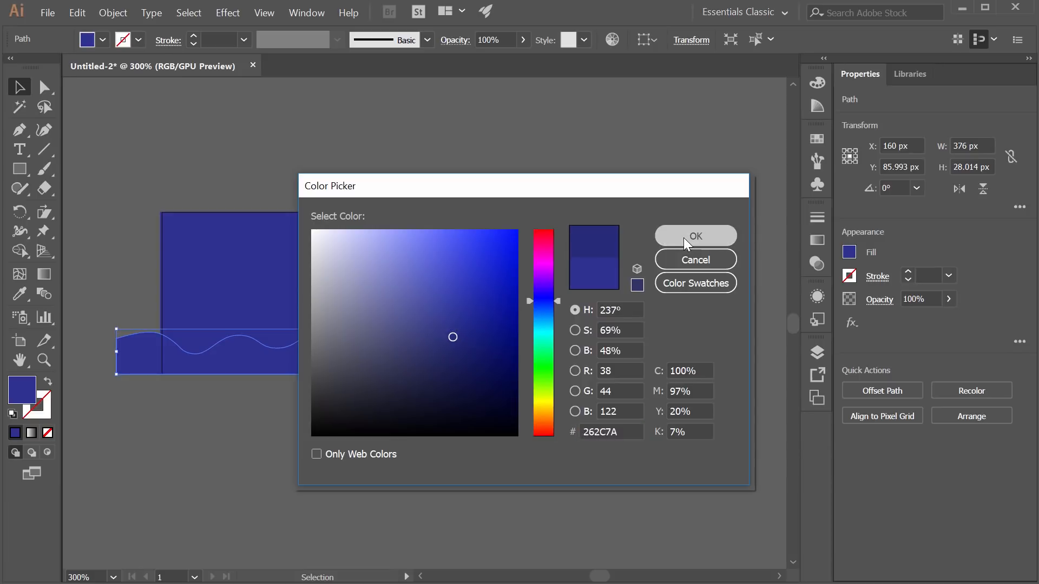
{"action": "left_click", "coordinate": [680, 187]}
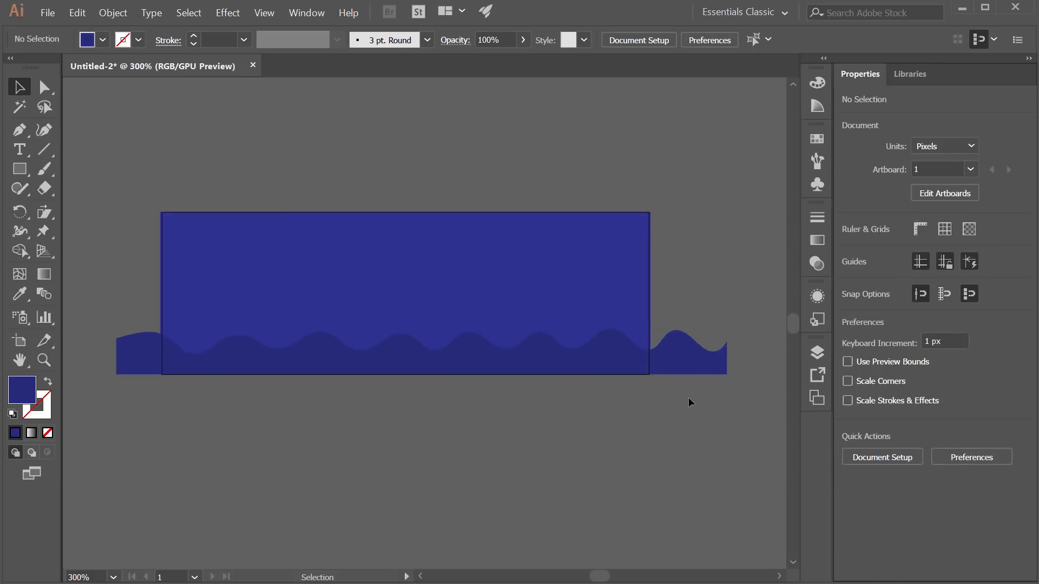
Nudge the wave shape's two bottom corner points 1 px down so its base extends just below the rectangle
{"action": "left_click", "coordinate": [475, 363]}
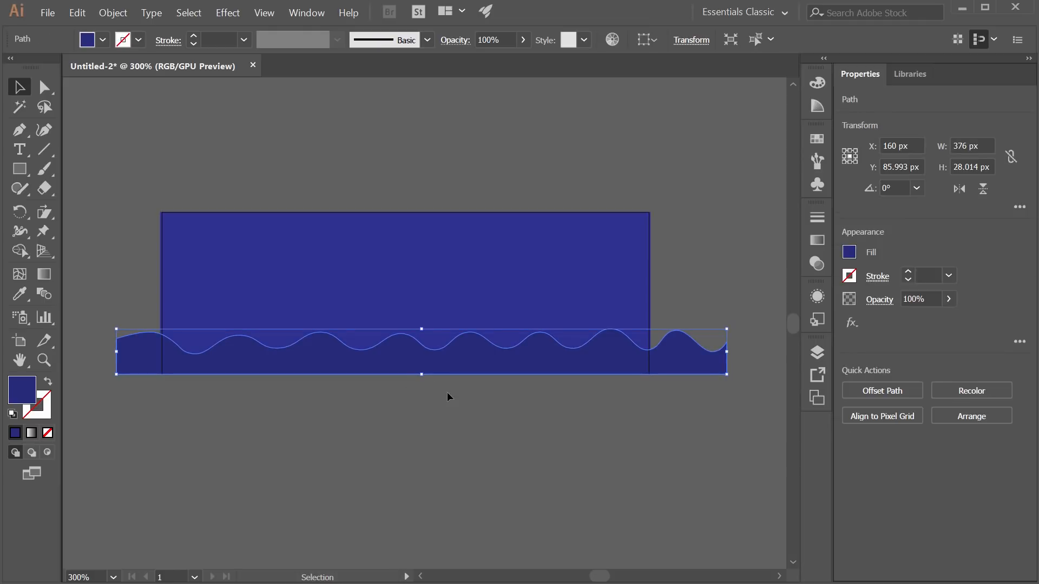
{"action": "left_click", "coordinate": [46, 84]}
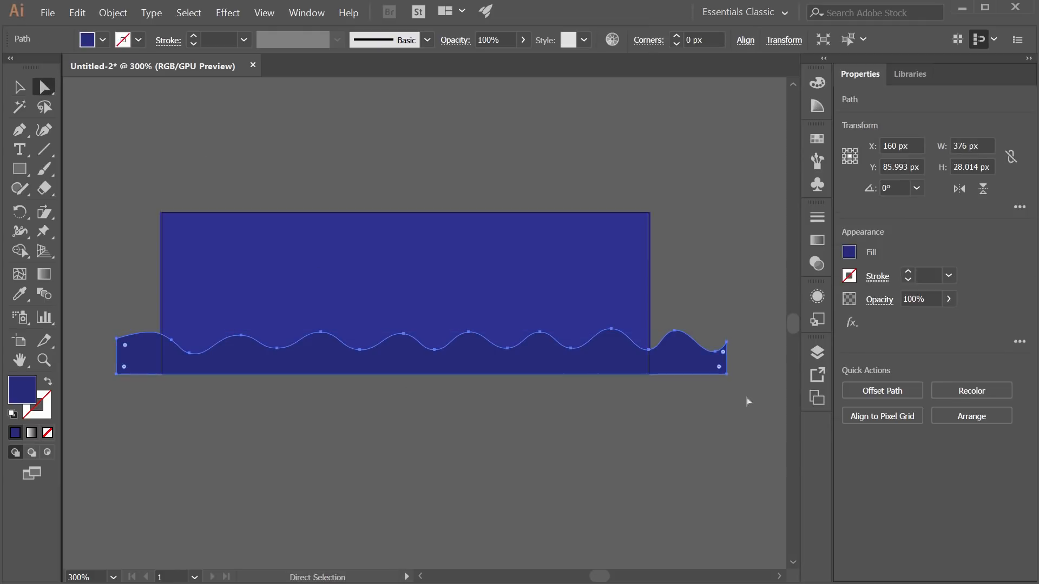
{"action": "left_click", "coordinate": [113, 369]}
{"action": "key", "text": "Down"}
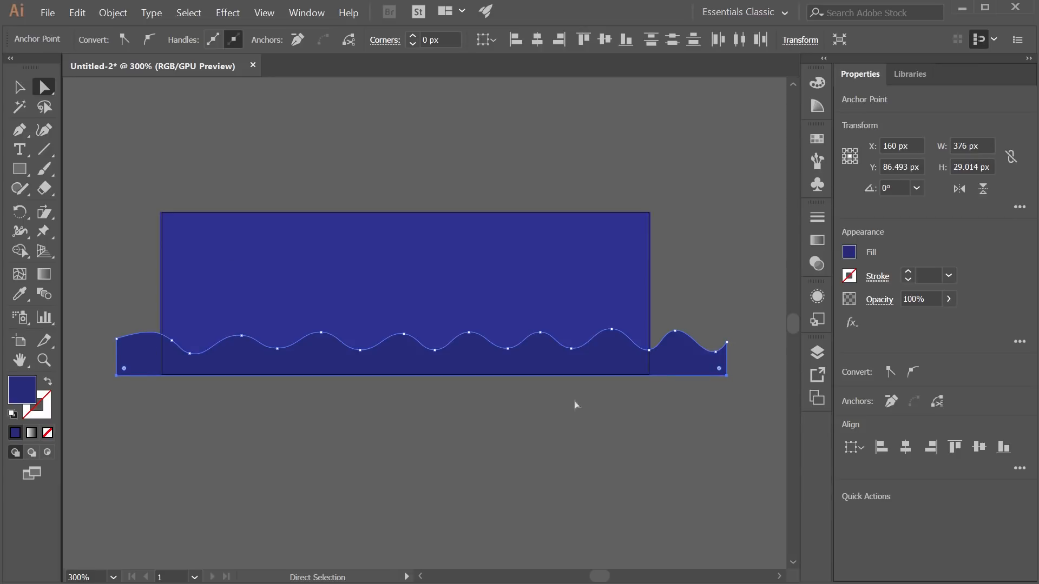
{"action": "left_click", "coordinate": [656, 373]}
{"action": "left_click", "coordinate": [710, 286]}
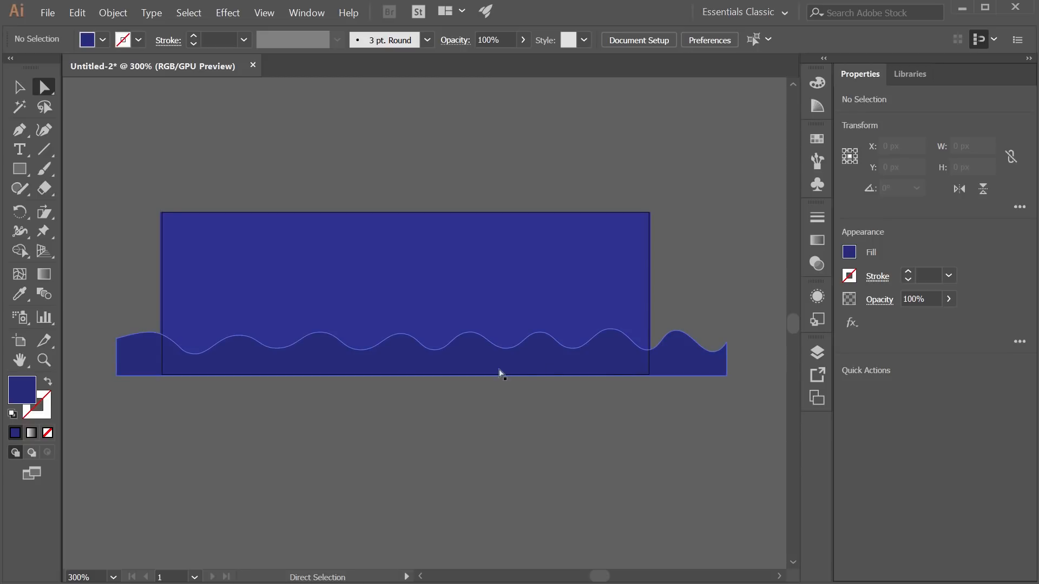
Duplicate the wave shape in place and rename the rear path "Wave1"
{"action": "left_click", "coordinate": [304, 365]}
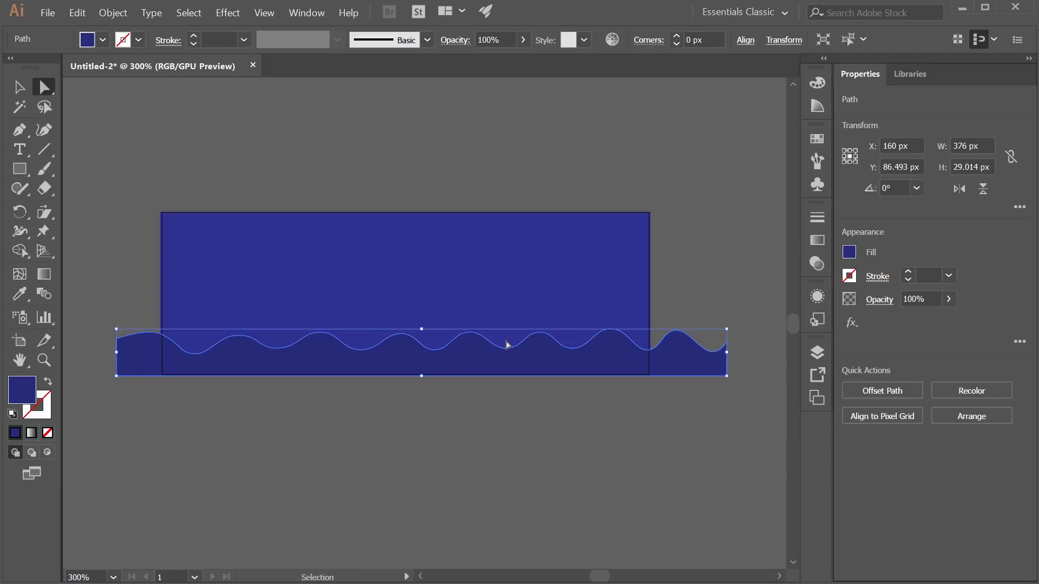
{"action": "left_click", "coordinate": [817, 352]}
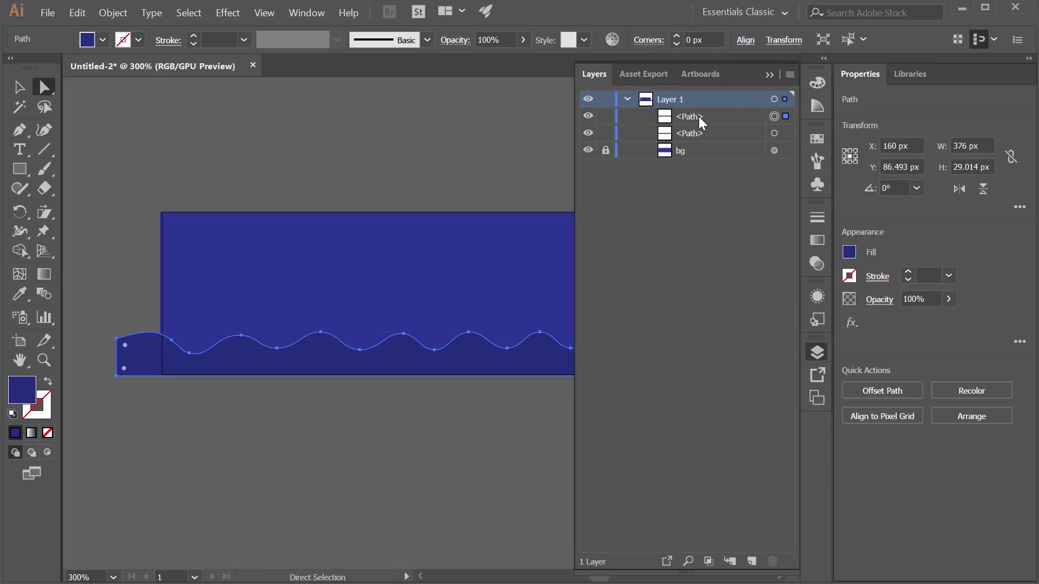
{"action": "left_click", "coordinate": [696, 133]}
{"action": "double_click", "coordinate": [696, 133]}
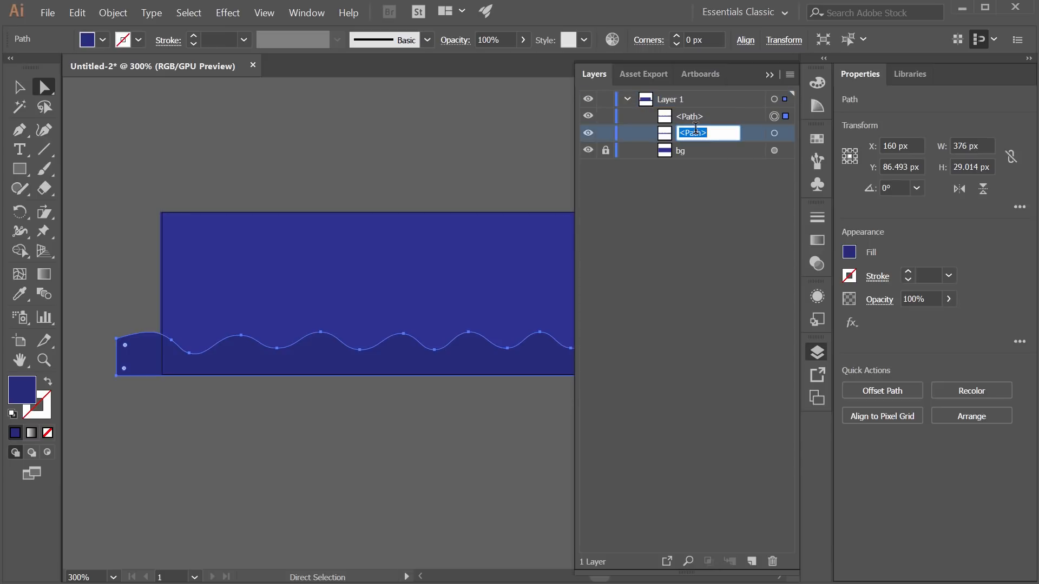
{"action": "type", "text": "Wave1"}
{"action": "key", "text": "Return"}
Rename the front wave path "Wave2" and clear the selection
{"action": "double_click", "coordinate": [683, 115]}
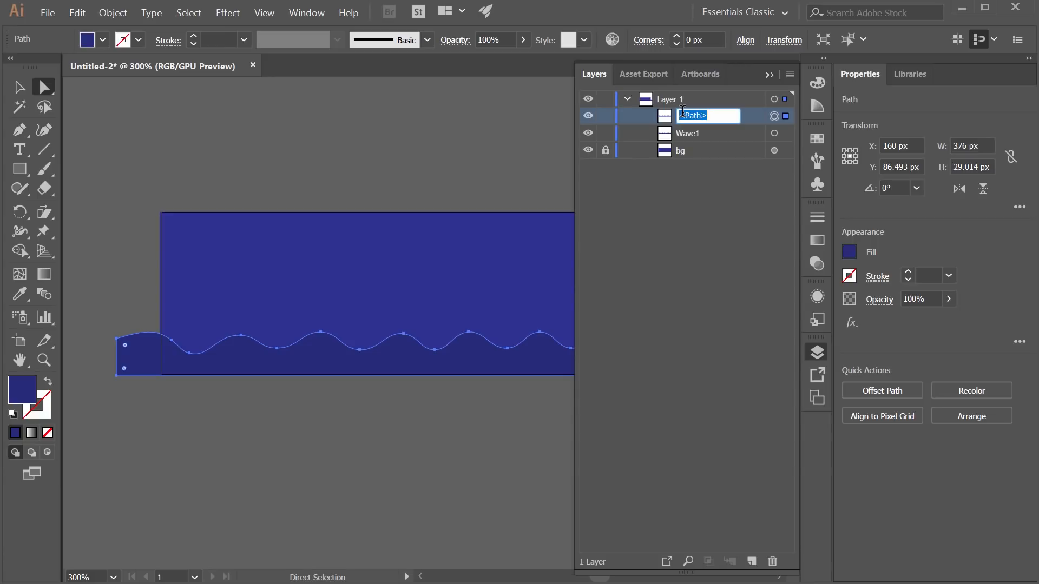
{"action": "type", "text": "Wave2"}
{"action": "key", "text": "Return"}
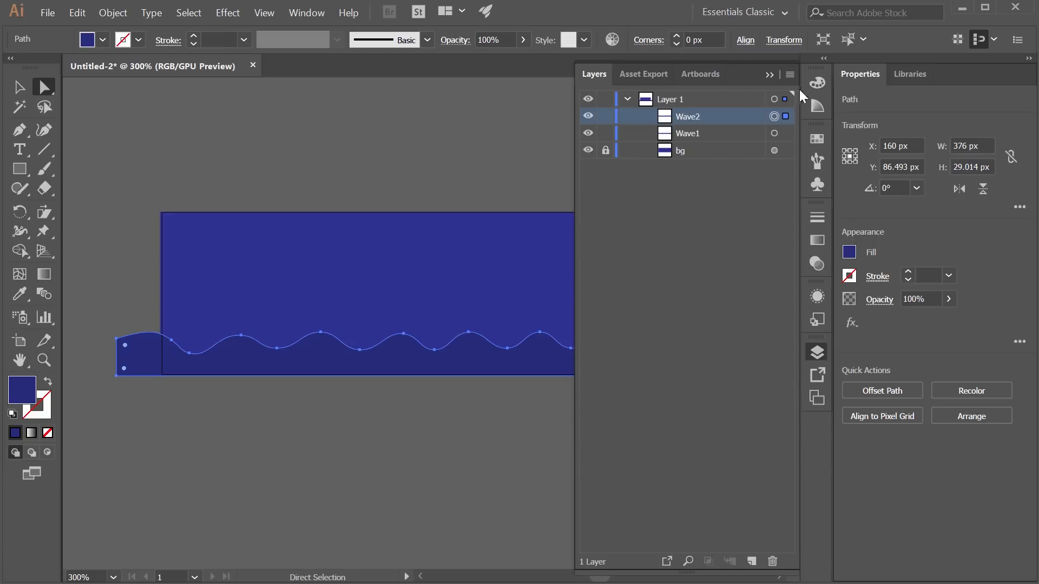
{"action": "left_click", "coordinate": [500, 193]}
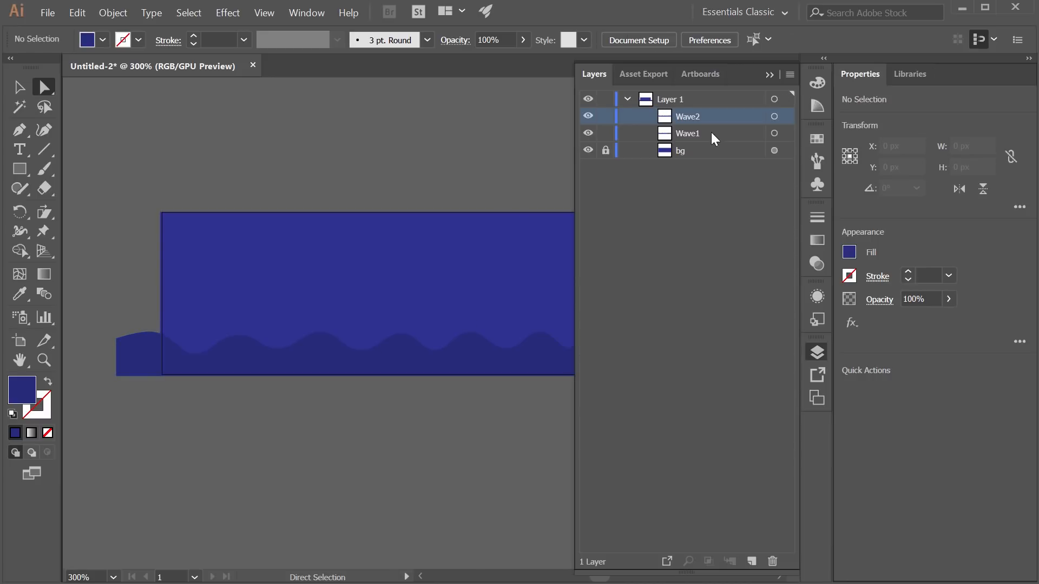
{"action": "left_click", "coordinate": [818, 341]}
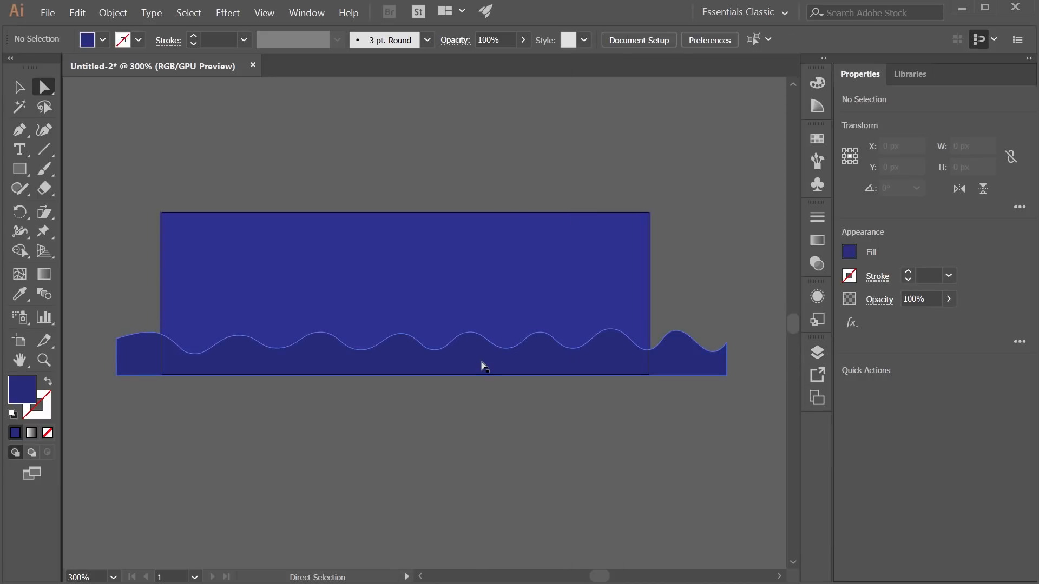
Move Wave1 up 6 px to Y 80.493 px so its crests rise behind Wave2
{"action": "left_click", "coordinate": [818, 352]}
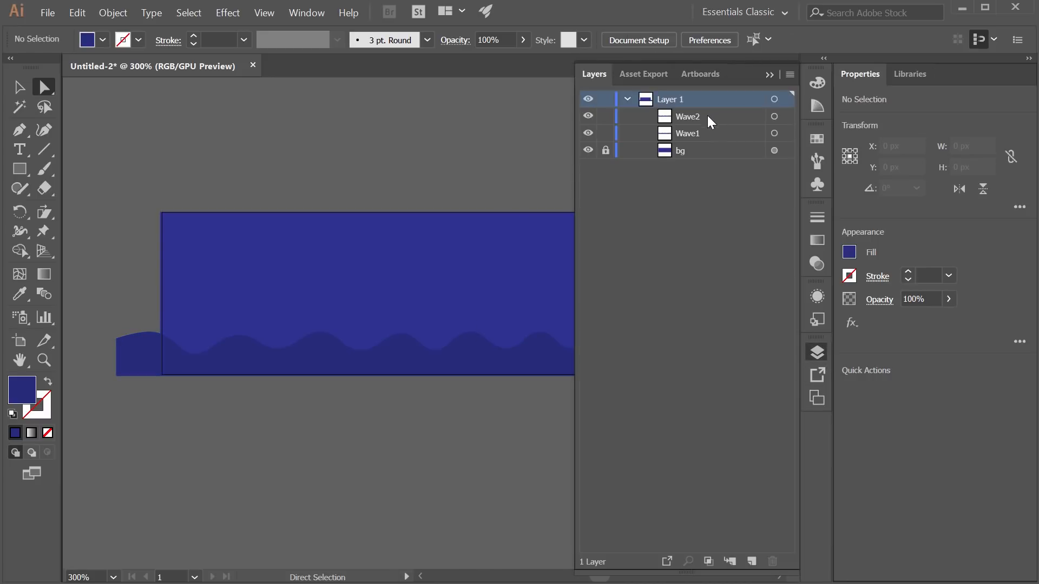
{"action": "left_click", "coordinate": [775, 133]}
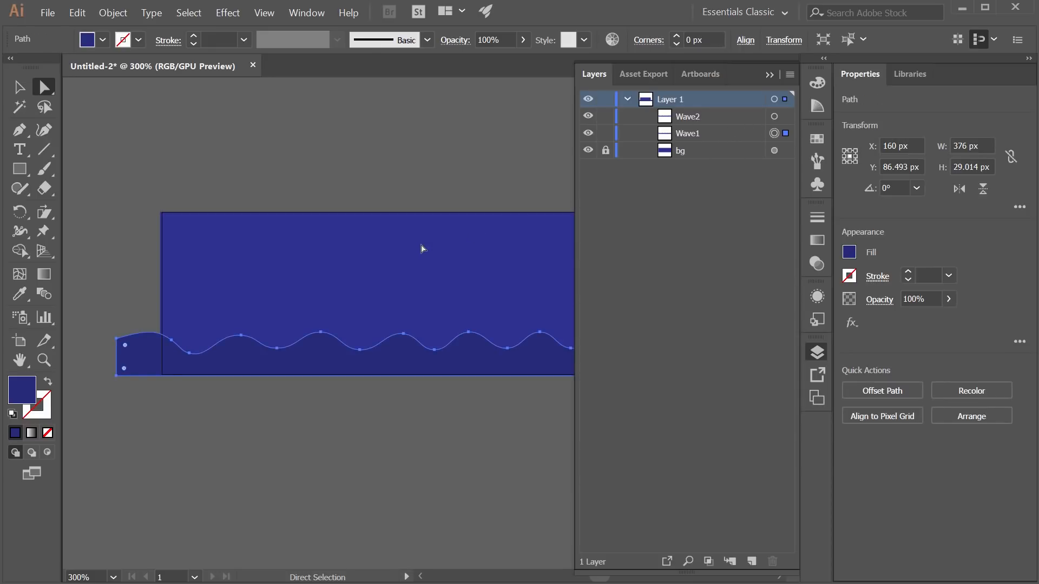
{"action": "key", "text": "Up"}
{"action": "key", "text": "Up"}
{"action": "key", "text": "Up"}
{"action": "key", "text": "Up"}
{"action": "key", "text": "Up"}
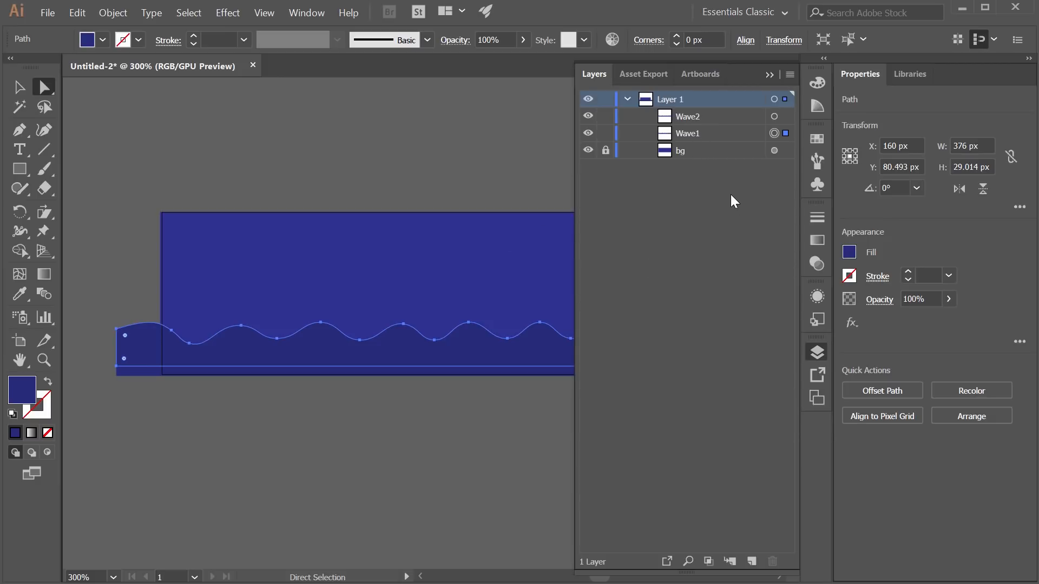
Fill the front wave, Wave2, with a darker navy shade of the same blue and deselect it
{"action": "left_click", "coordinate": [456, 374]}
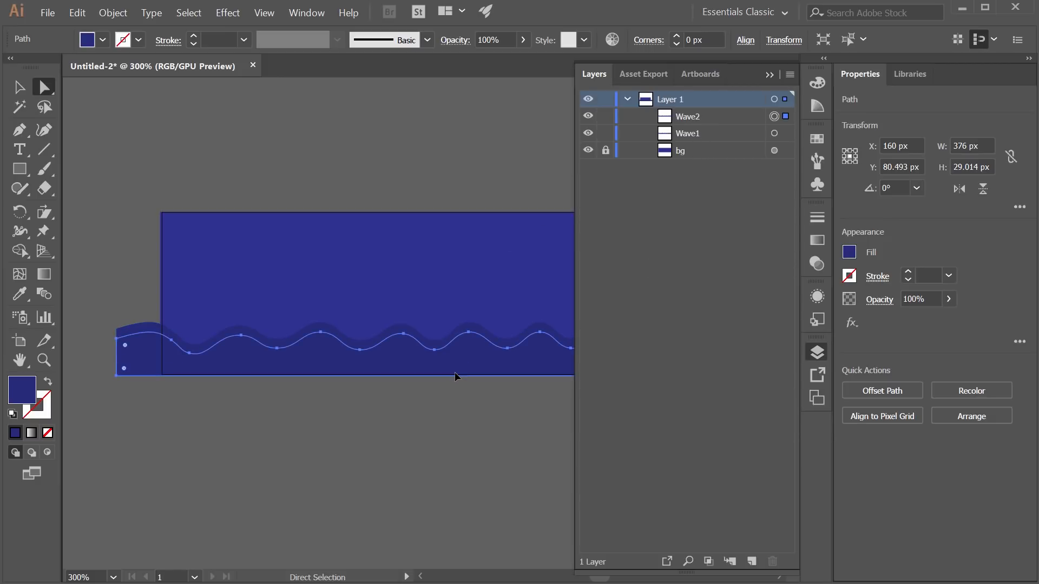
{"action": "double_click", "coordinate": [25, 391]}
{"action": "left_click_drag", "start_coordinate": [444, 337], "coordinate": [451, 362]}
{"action": "left_click", "coordinate": [674, 234]}
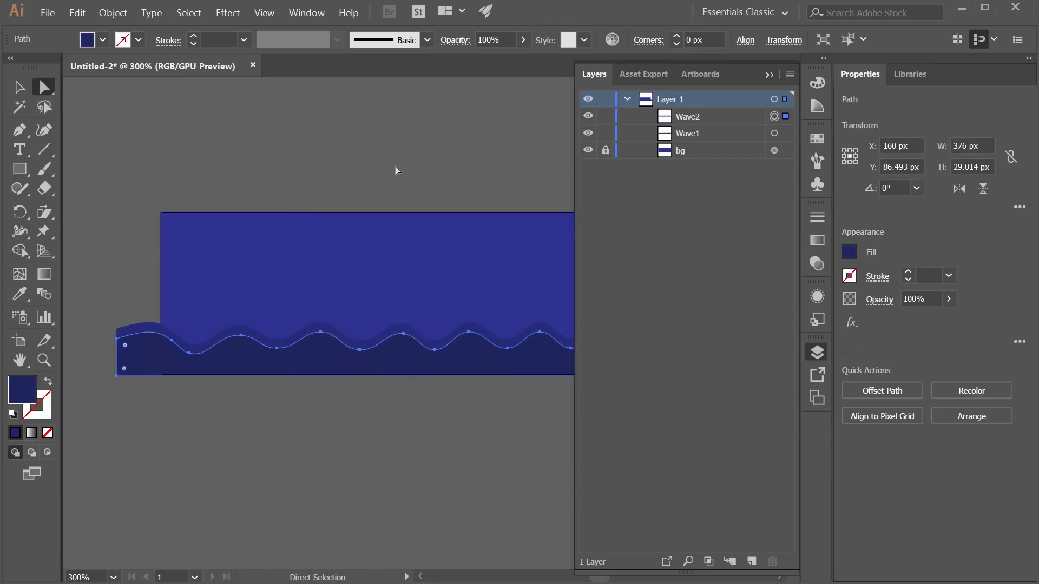
{"action": "left_click", "coordinate": [391, 164]}
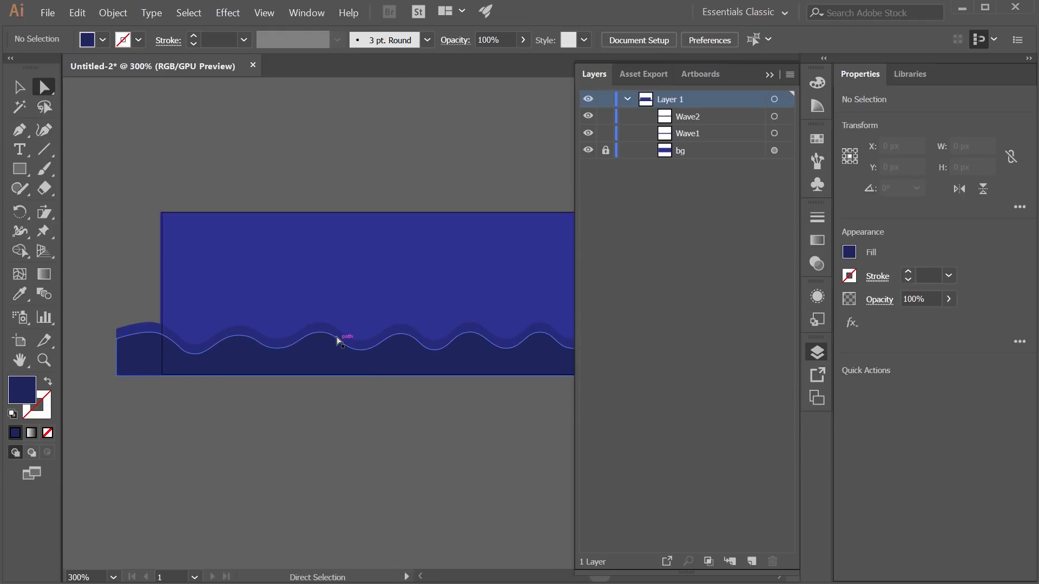
Nudge Wave1 to the right so that its crests are offset from those of Wave2
{"action": "left_click", "coordinate": [322, 333]}
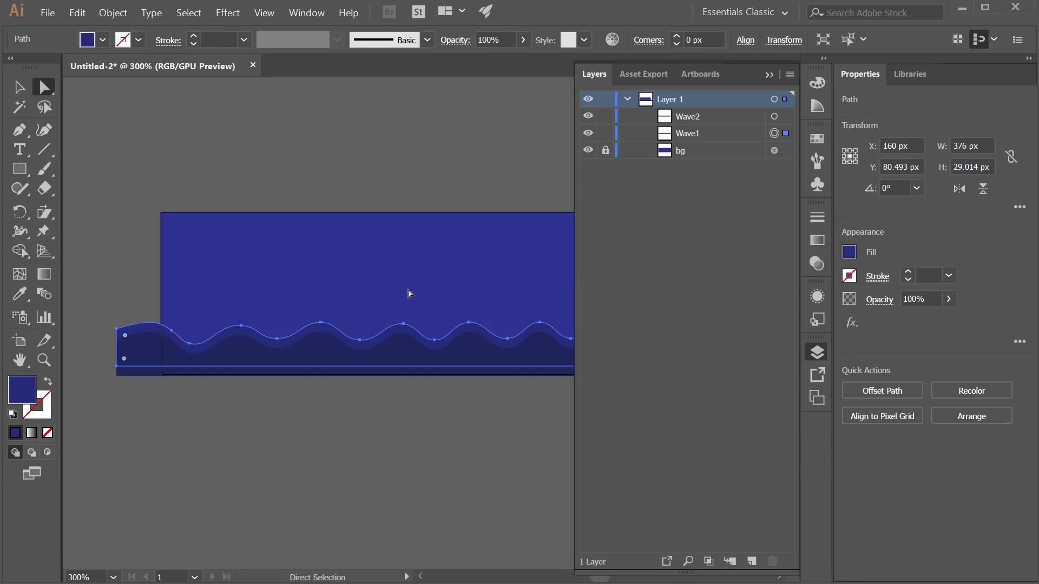
{"action": "key", "text": "Right"}
{"action": "key", "text": "Right"}
{"action": "key", "text": "Right"}
{"action": "key", "text": "Right"}
{"action": "key", "text": "Right"}
{"action": "key", "text": "Right"}
{"action": "key", "text": "Right"}
{"action": "key", "text": "Right"}
{"action": "key", "text": "Right"}
{"action": "key", "text": "Right"}
{"action": "key", "text": "Right"}
{"action": "key", "text": "Right"}
{"action": "key", "text": "Right"}
{"action": "key", "text": "Right"}
{"action": "key", "text": "Right"}
{"action": "key", "text": "Right"}
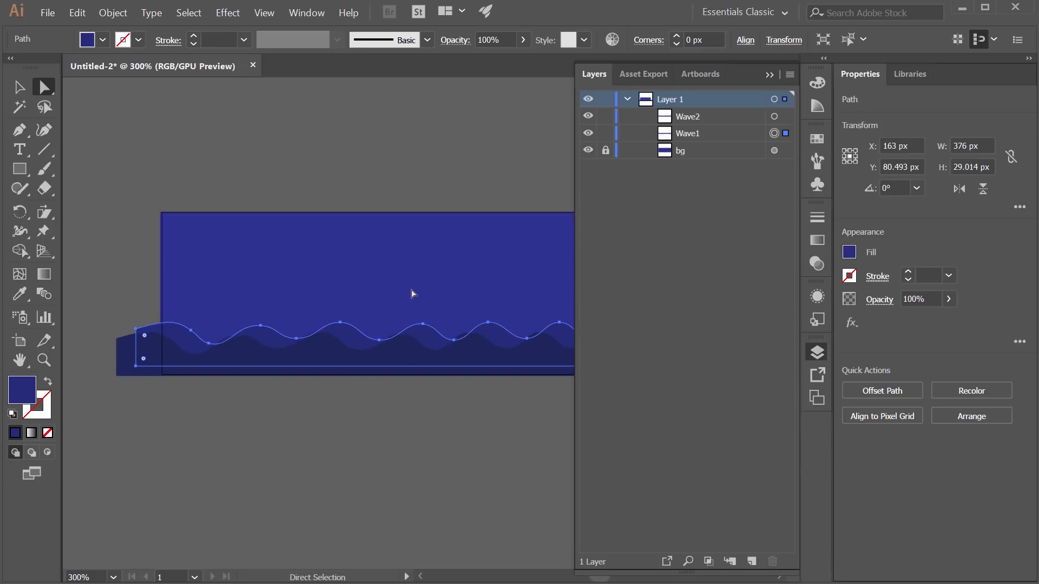
Shift Wave1 further right to X 180 px, deselect it and collapse the layer list to show the whole artboard
{"action": "key", "text": "Right"}
{"action": "key", "text": "Right"}
{"action": "key", "text": "Right"}
{"action": "key", "text": "Right"}
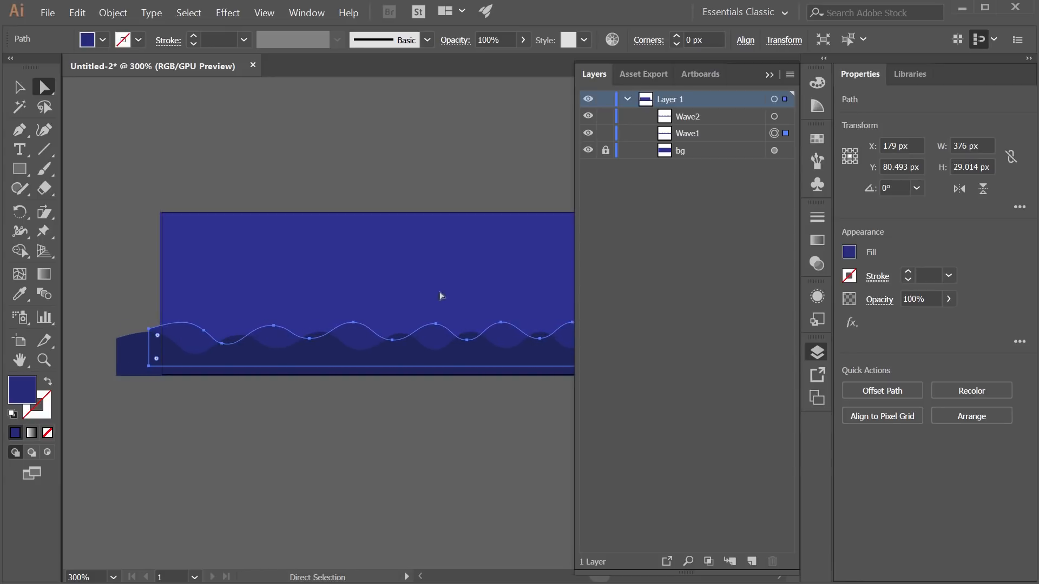
{"action": "left_click", "coordinate": [136, 230]}
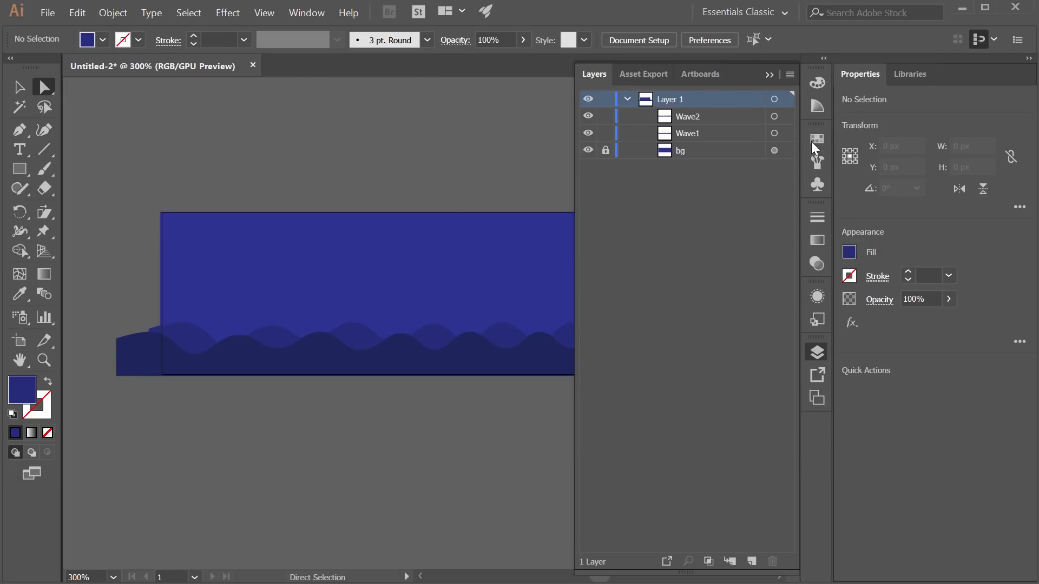
{"action": "left_click", "coordinate": [830, 344]}
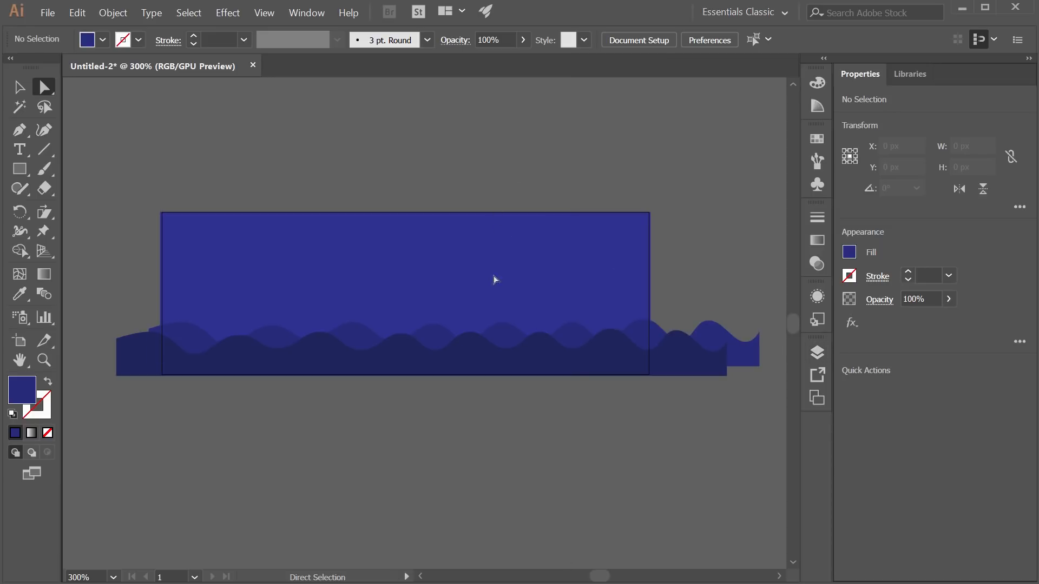
Raise Wave1 by 3 px to Y 77.493 px so more of its crests rise above Wave2
{"action": "left_click", "coordinate": [501, 331]}
{"action": "left_click", "coordinate": [487, 249]}
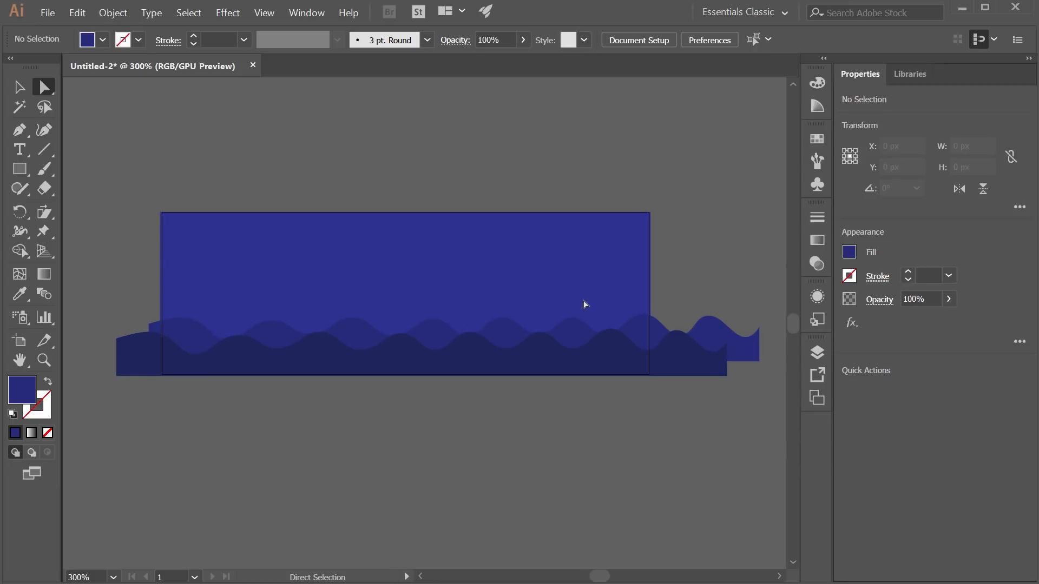
{"action": "left_click", "coordinate": [468, 329]}
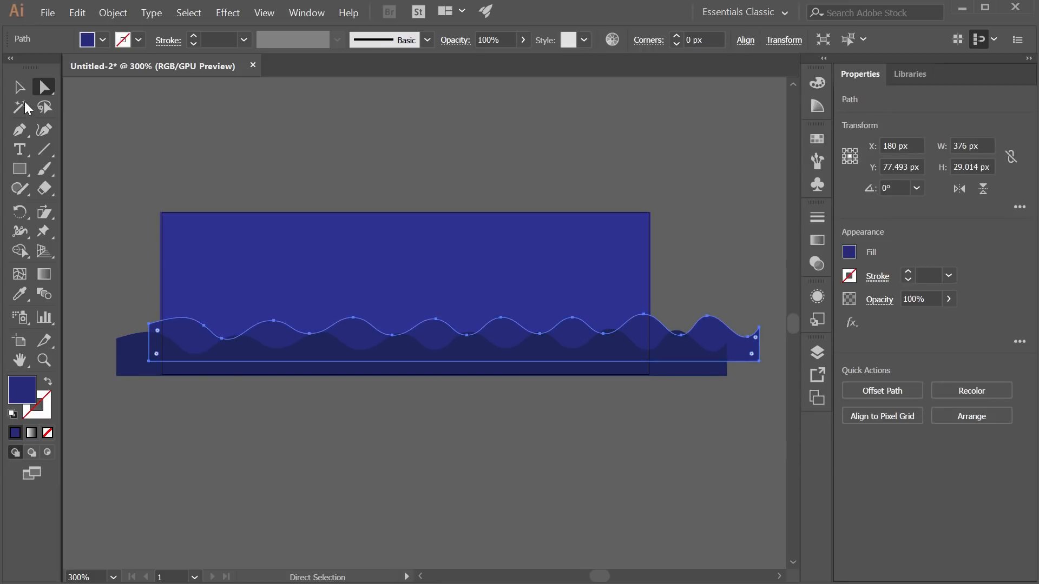
Flatten Wave1 to a height of 20 px, move it up to Y 77 px and deselect it
{"action": "left_click", "coordinate": [19, 86]}
{"action": "left_click", "coordinate": [290, 158]}
{"action": "left_click", "coordinate": [430, 332]}
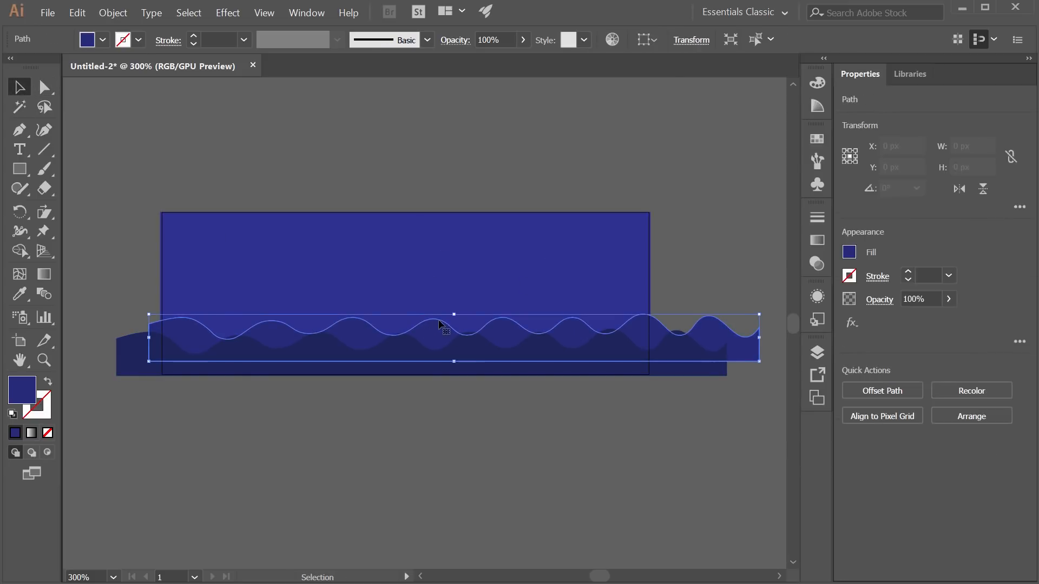
{"action": "left_click_drag", "start_coordinate": [455, 315], "coordinate": [457, 329]}
{"action": "key", "text": "Up"}
{"action": "key", "text": "Up"}
{"action": "key", "text": "Up"}
{"action": "key", "text": "Up"}
{"action": "key", "text": "Up"}
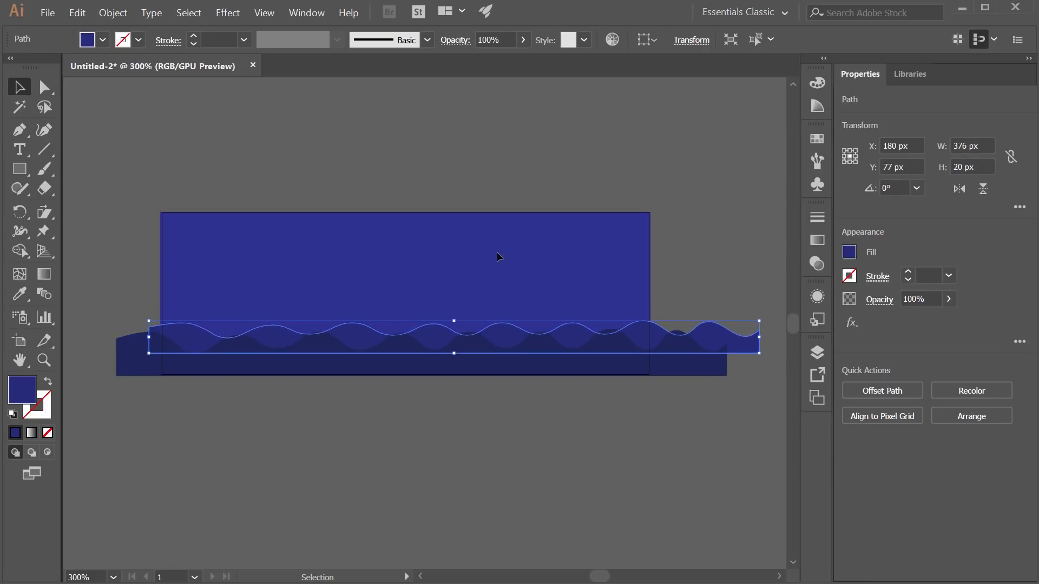
{"action": "left_click", "coordinate": [737, 244]}
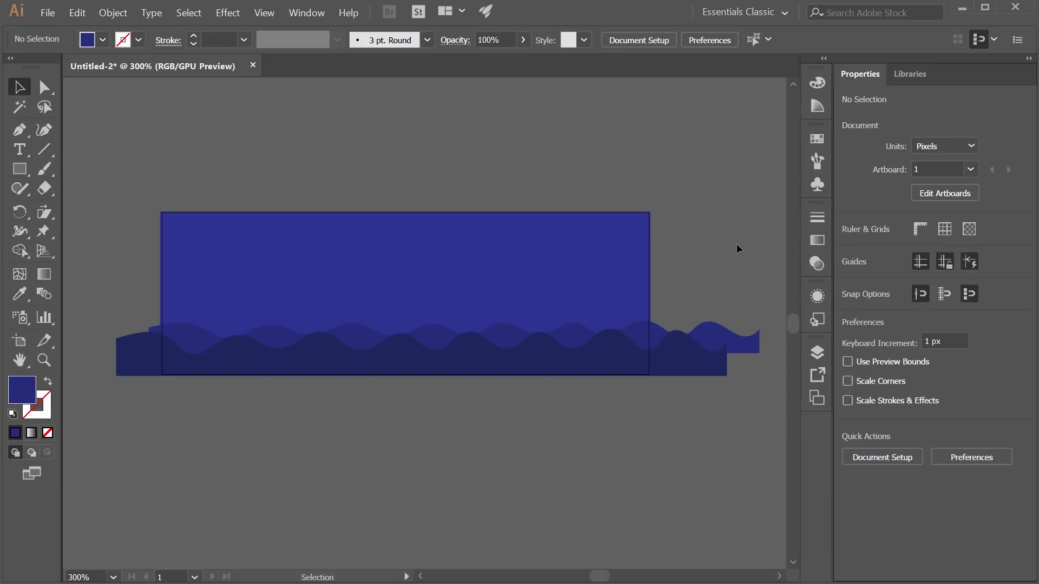
Lower the top edge of Wave1 to reduce its height to 18 px, and clear the selection
{"action": "left_click", "coordinate": [521, 338]}
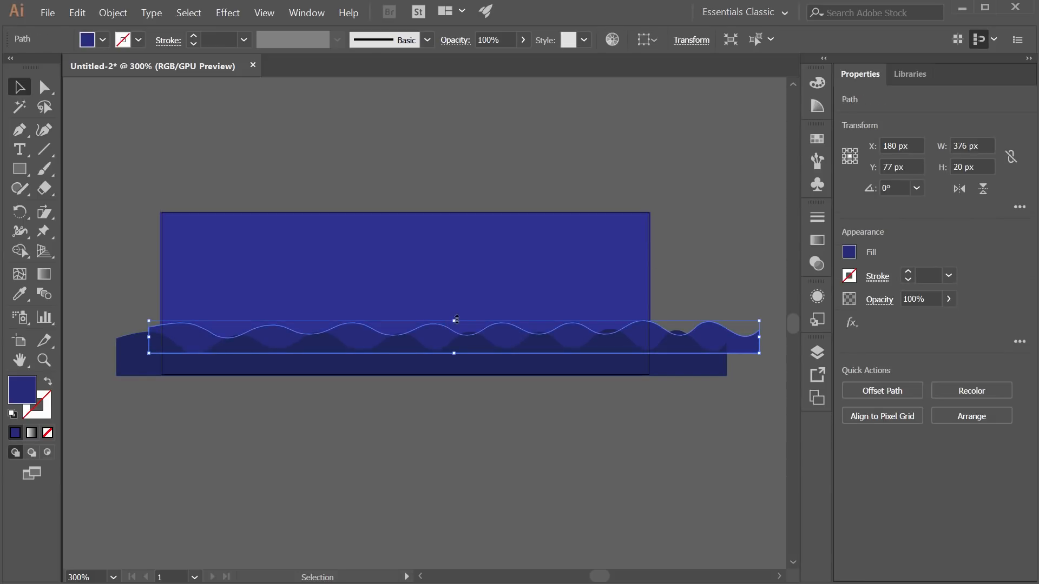
{"action": "left_click_drag", "start_coordinate": [457, 320], "coordinate": [496, 343]}
{"action": "left_click", "coordinate": [709, 248]}
{"action": "left_click", "coordinate": [664, 191]}
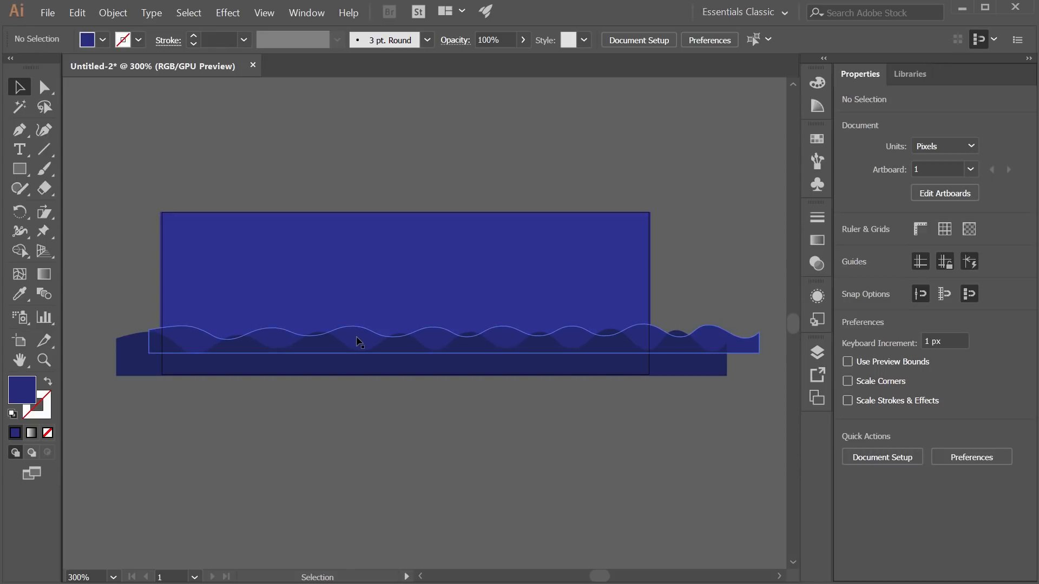
Reflect Wave1 horizontally across a vertical axis so its crest pattern differs from Wave2, and deselect it
{"action": "left_click", "coordinate": [200, 339]}
{"action": "right_click", "coordinate": [199, 338]}
{"action": "mouse_move", "coordinate": [287, 566]}
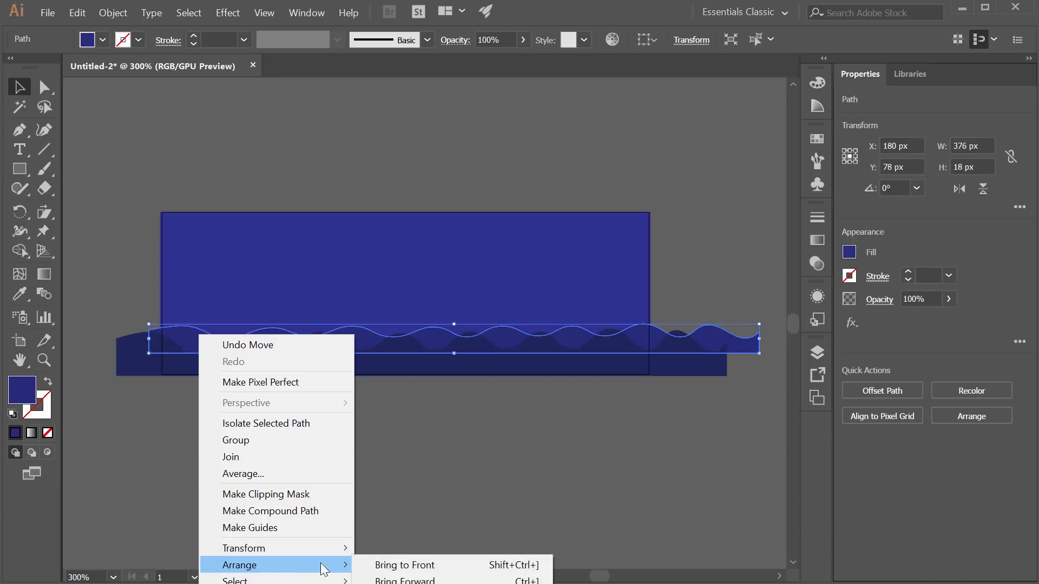
{"action": "mouse_move", "coordinate": [281, 548]}
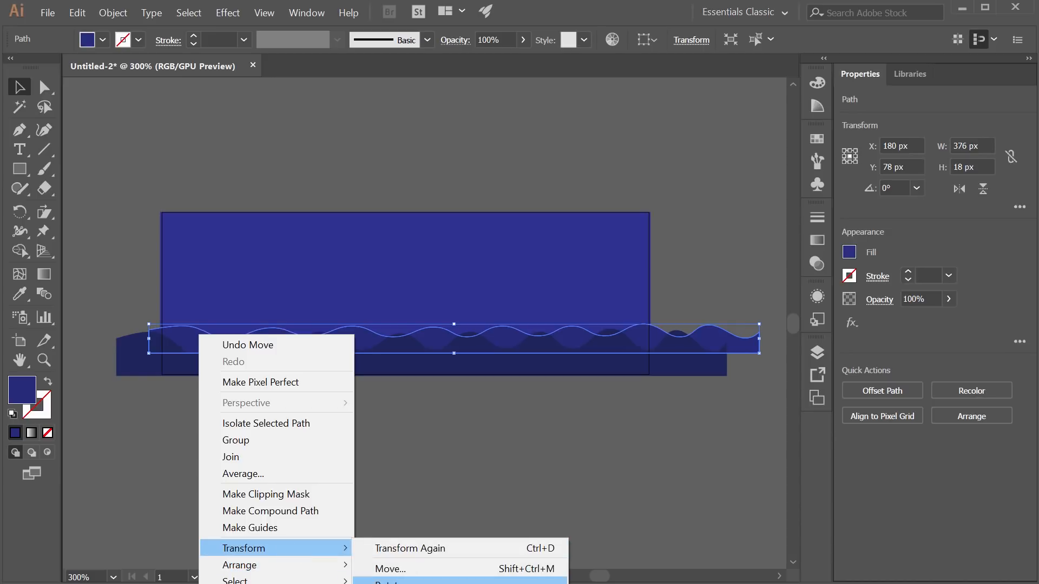
{"action": "left_click", "coordinate": [390, 583]}
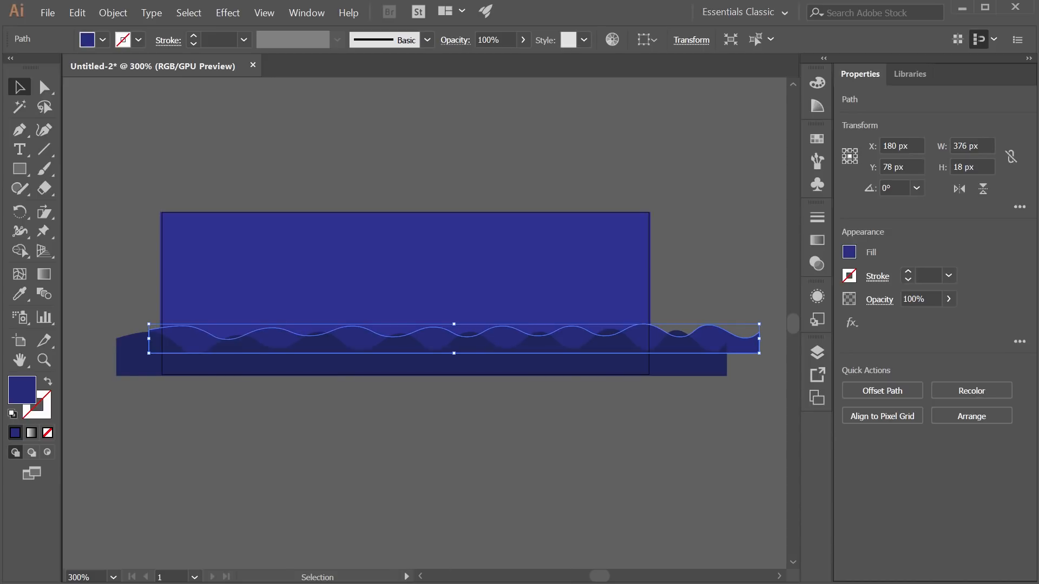
{"action": "left_click", "coordinate": [620, 412]}
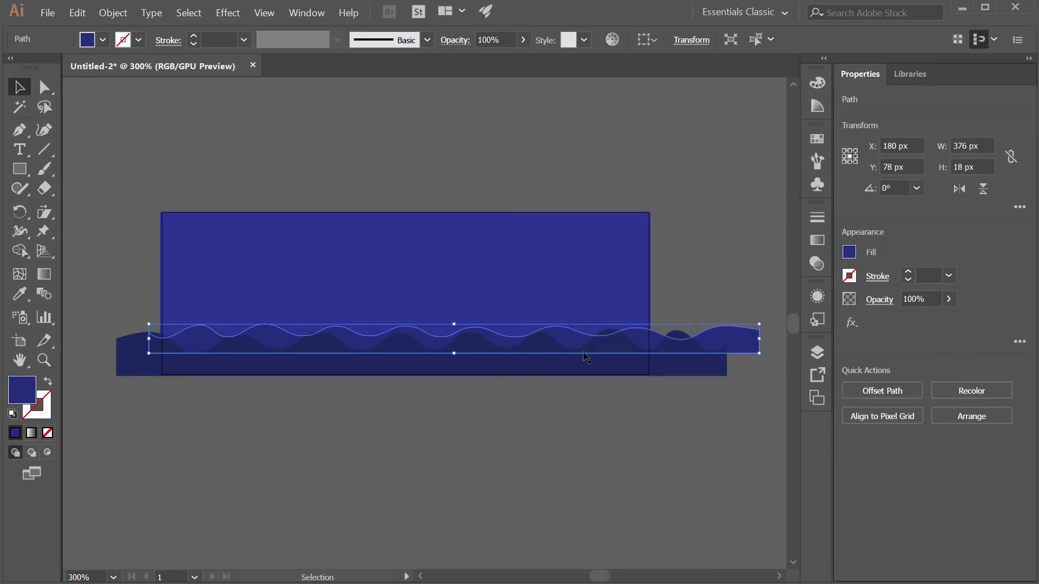
{"action": "left_click", "coordinate": [487, 206]}
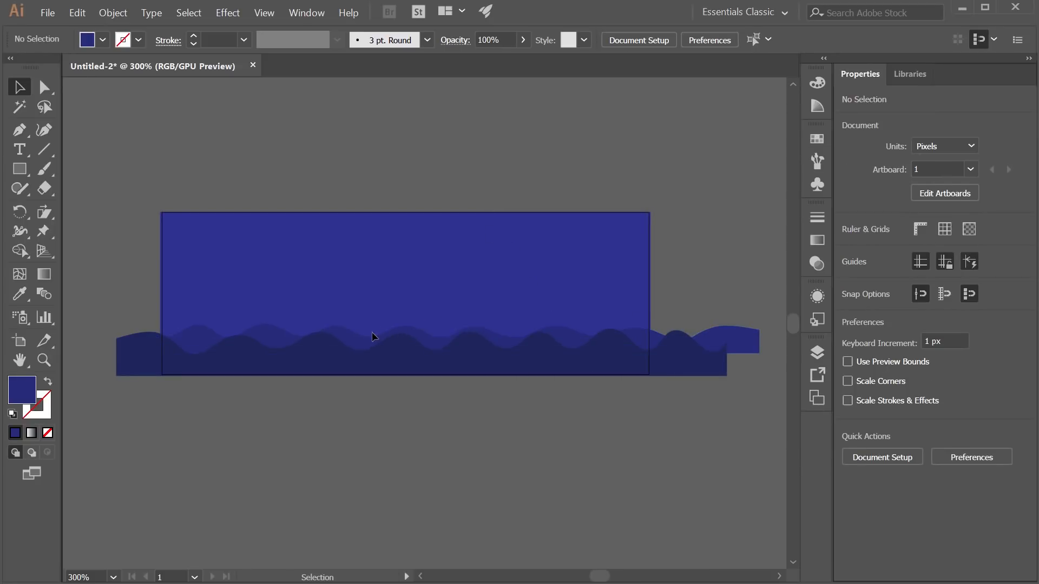
Try nudging the mirrored Wave1 to the left to offset its crests from those of Wave2
{"action": "left_click", "coordinate": [360, 344]}
{"action": "key", "text": "Left"}
{"action": "key", "text": "Left"}
{"action": "key", "text": "Left"}
{"action": "key", "text": "Left"}
{"action": "key", "text": "Left"}
{"action": "key", "text": "Left"}
{"action": "key", "text": "Left"}
{"action": "key", "text": "Left"}
{"action": "key", "text": "Left"}
{"action": "key", "text": "Left"}
{"action": "key", "text": "Left"}
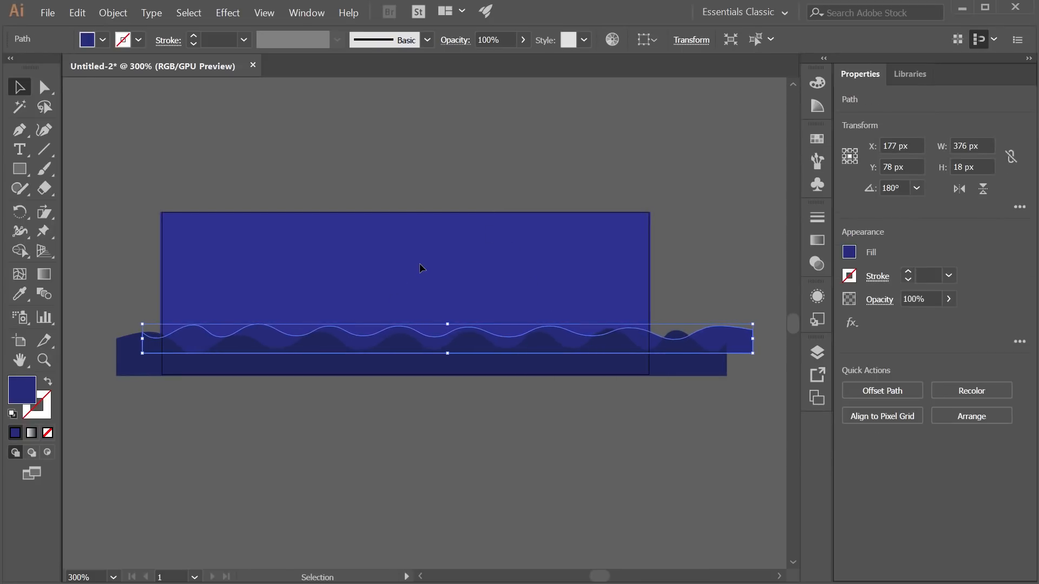
{"action": "left_click", "coordinate": [738, 187]}
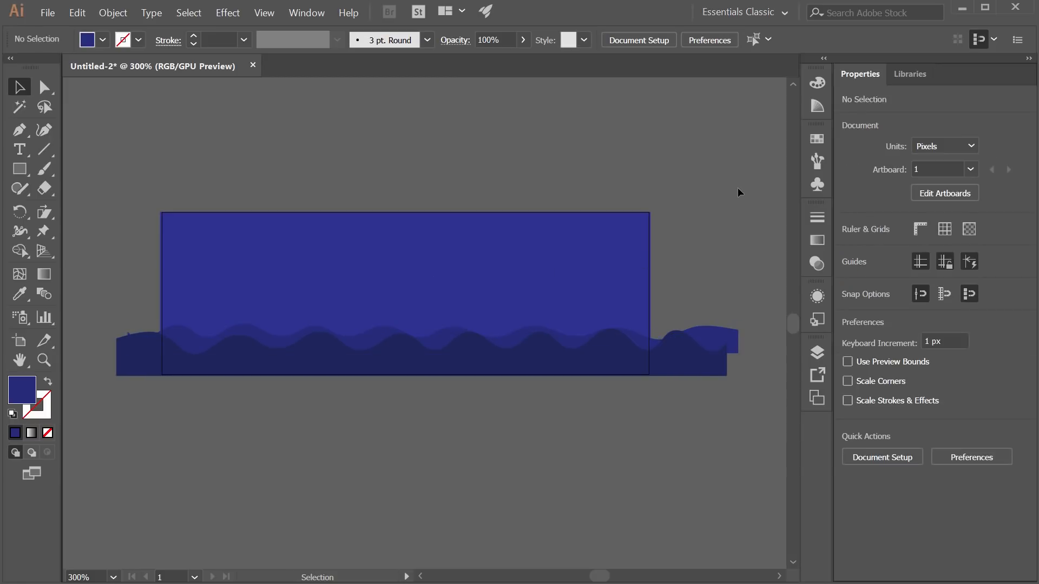
{"action": "left_click", "coordinate": [382, 336]}
{"action": "key", "text": "Left"}
{"action": "key", "text": "Left"}
{"action": "key", "text": "Left"}
{"action": "key", "text": "Left"}
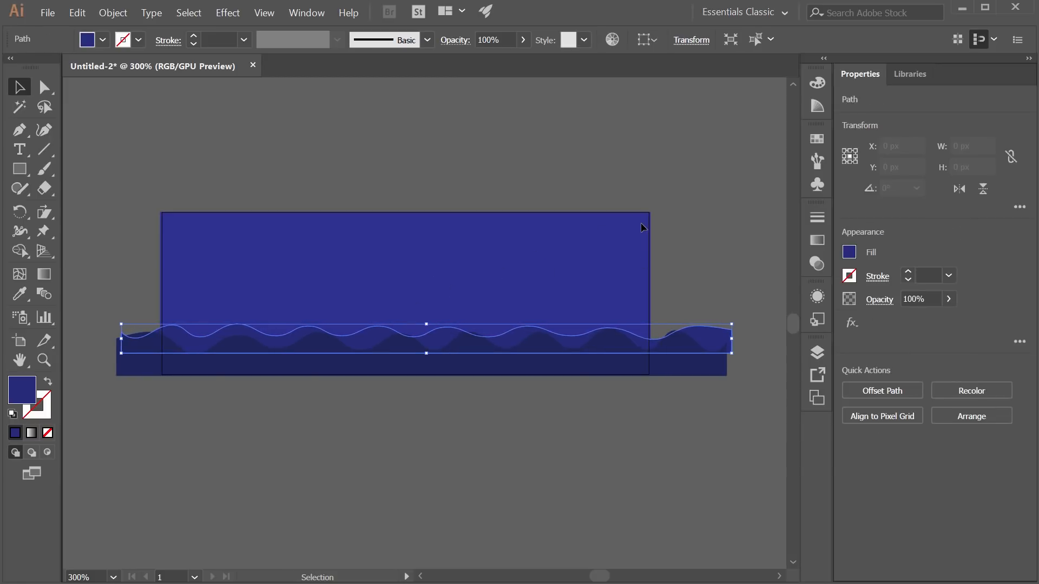
Nudge Wave1 back to the right to X 177 px and deselect it
{"action": "key", "text": "Right"}
{"action": "key", "text": "Right"}
{"action": "key", "text": "Right"}
{"action": "key", "text": "Right"}
{"action": "key", "text": "Right"}
{"action": "key", "text": "Right"}
{"action": "key", "text": "Right"}
{"action": "key", "text": "Right"}
{"action": "key", "text": "Right"}
{"action": "key", "text": "Right"}
{"action": "key", "text": "Right"}
{"action": "key", "text": "Right"}
{"action": "left_click", "coordinate": [745, 208]}
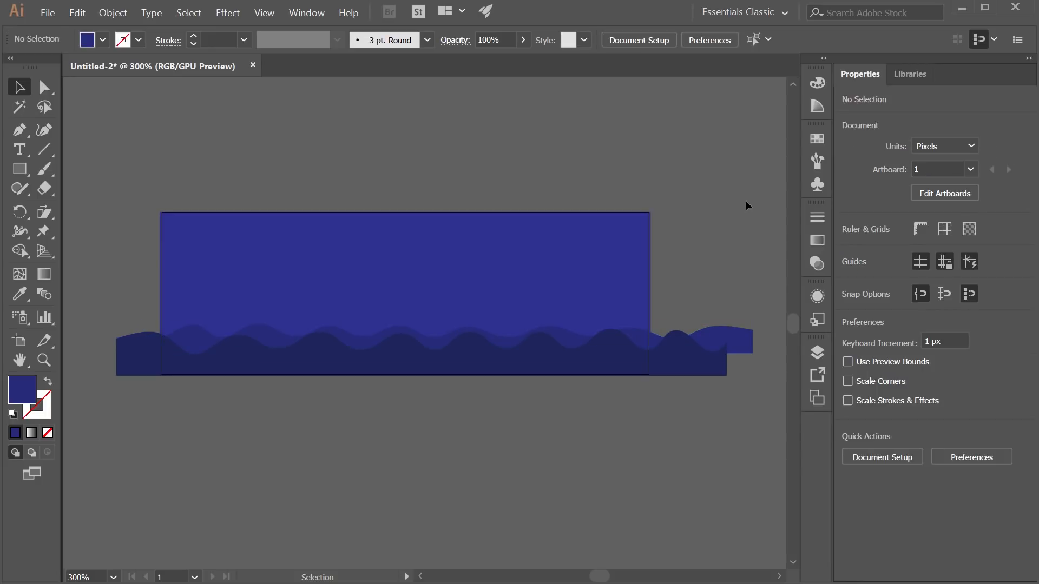
Shift Wave1 left to X 139 px so its crests fall between those of Wave2, and deselect it
{"action": "left_click", "coordinate": [750, 344]}
{"action": "left_click", "coordinate": [744, 232]}
{"action": "left_click", "coordinate": [494, 338]}
{"action": "key", "text": "Right"}
{"action": "key", "text": "Right"}
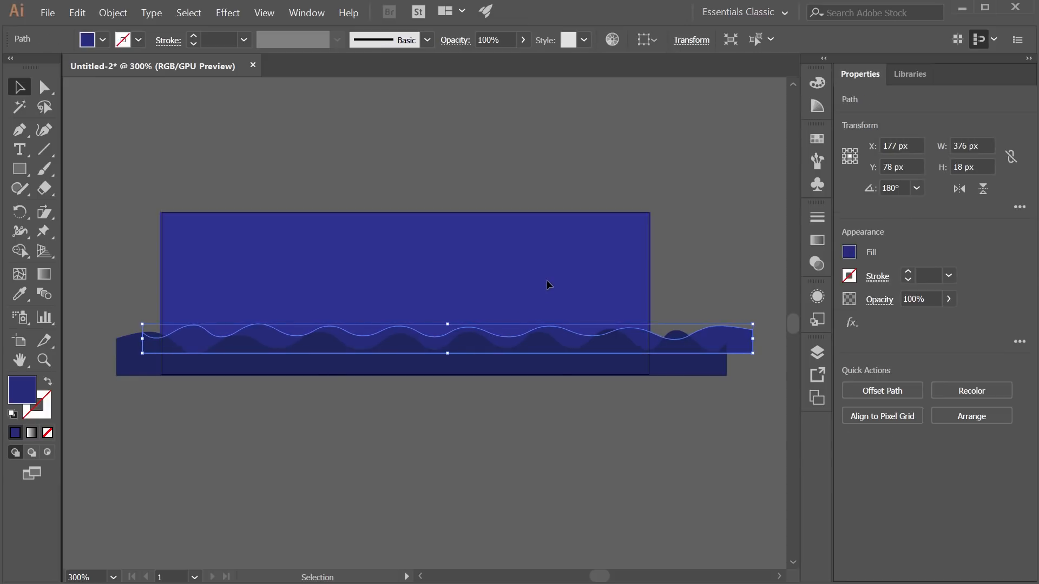
{"action": "key", "text": "Left"}
{"action": "key", "text": "Left"}
{"action": "key", "text": "Left"}
{"action": "key", "text": "Left"}
{"action": "key", "text": "Left"}
{"action": "key", "text": "Left"}
{"action": "key", "text": "Left"}
{"action": "key", "text": "Left"}
{"action": "key", "text": "Left"}
{"action": "key", "text": "Left"}
{"action": "key", "text": "Left"}
{"action": "key", "text": "Left"}
{"action": "key", "text": "Left"}
{"action": "key", "text": "Left"}
{"action": "key", "text": "Left"}
{"action": "key", "text": "Left"}
{"action": "key", "text": "Left"}
{"action": "key", "text": "Left"}
{"action": "key", "text": "Left"}
{"action": "key", "text": "Left"}
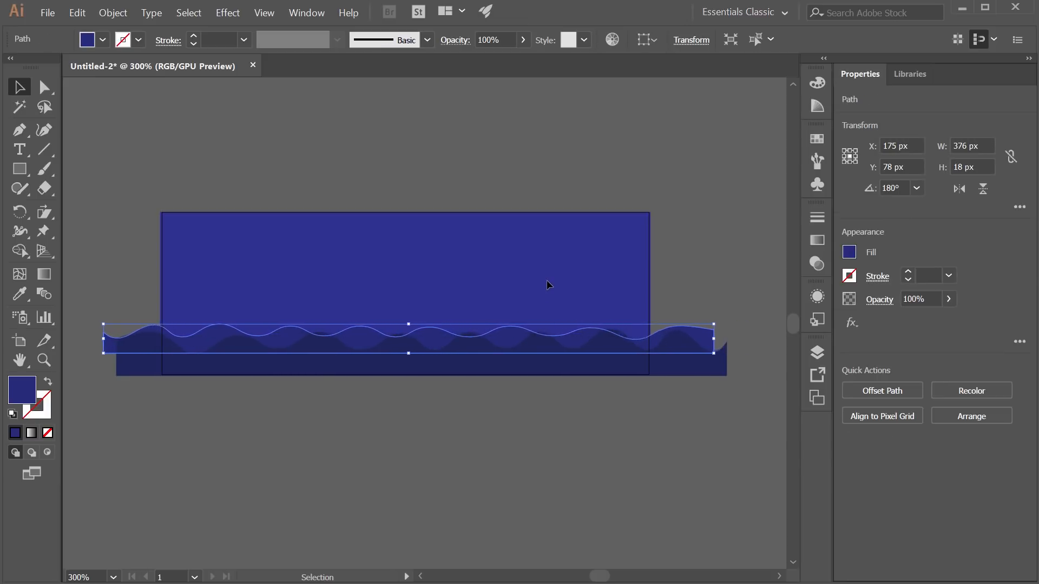
{"action": "key", "text": "Left"}
{"action": "key", "text": "Left"}
{"action": "key", "text": "Left"}
{"action": "left_click", "coordinate": [176, 165]}
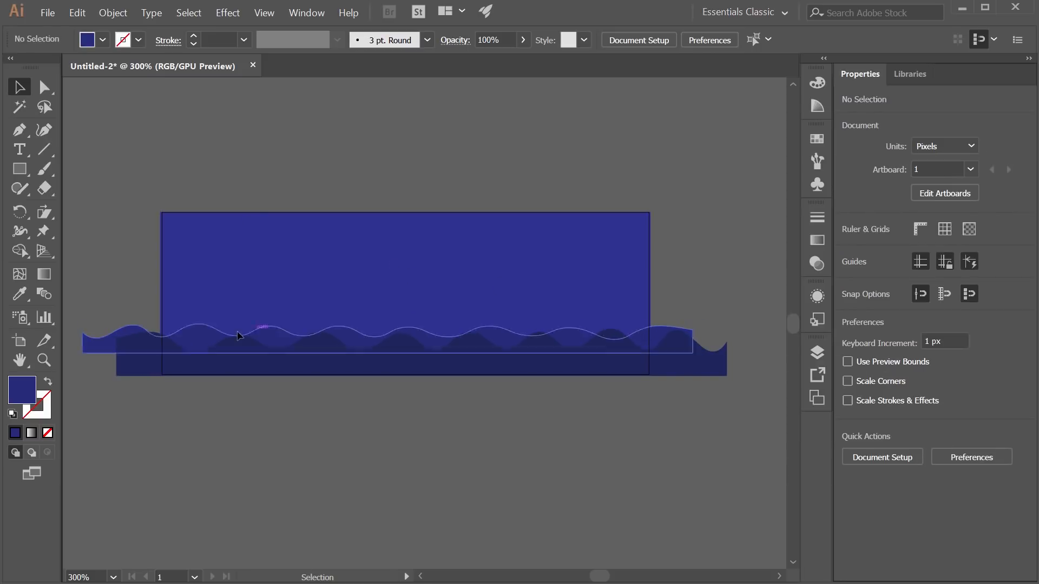
{"action": "left_click", "coordinate": [265, 340]}
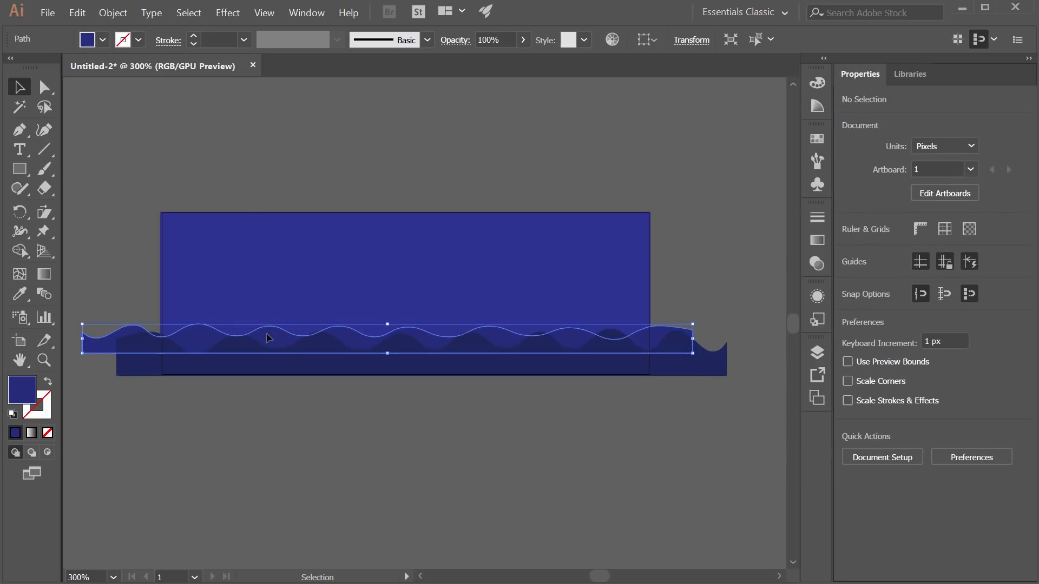
{"action": "left_click", "coordinate": [716, 252]}
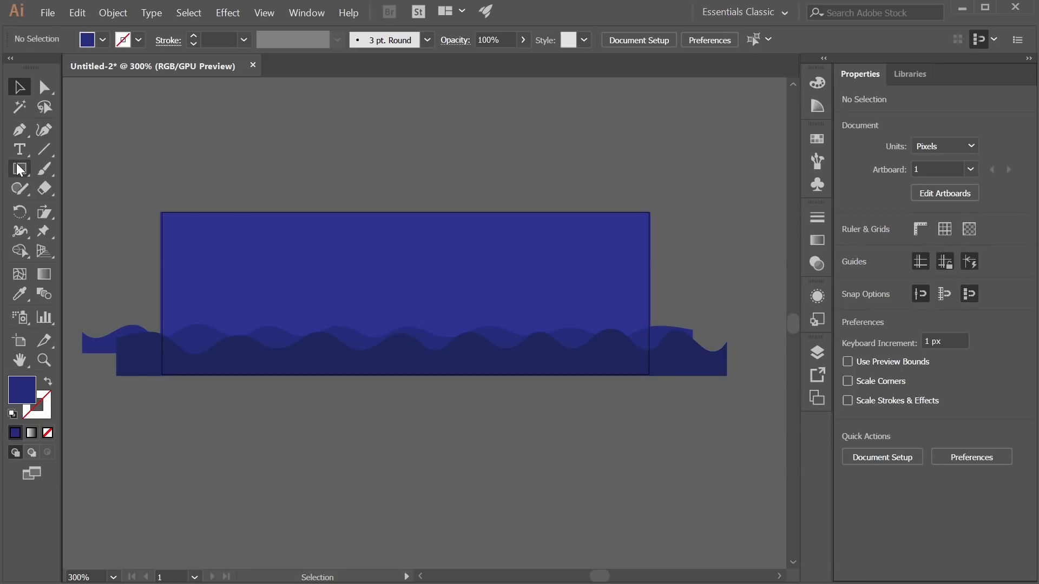
Draw a rounded rectangle about 68 by 14 px above the waves in the banner's right half, and deselect it
{"action": "left_click_drag", "start_coordinate": [18, 170], "coordinate": [76, 189]}
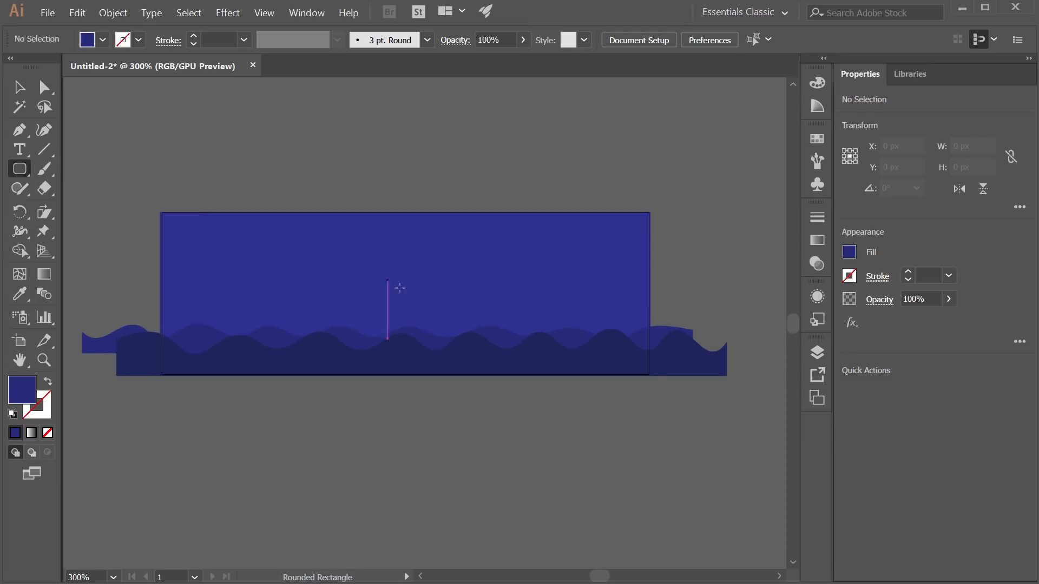
{"action": "scroll", "coordinate": [473, 293], "scroll_direction": "up", "scroll_amount": 3}
{"action": "left_click_drag", "start_coordinate": [350, 194], "coordinate": [620, 253]}
{"action": "left_click_drag", "start_coordinate": [559, 221], "coordinate": [537, 297]}
{"action": "scroll", "coordinate": [541, 357], "scroll_direction": "down", "scroll_amount": 2}
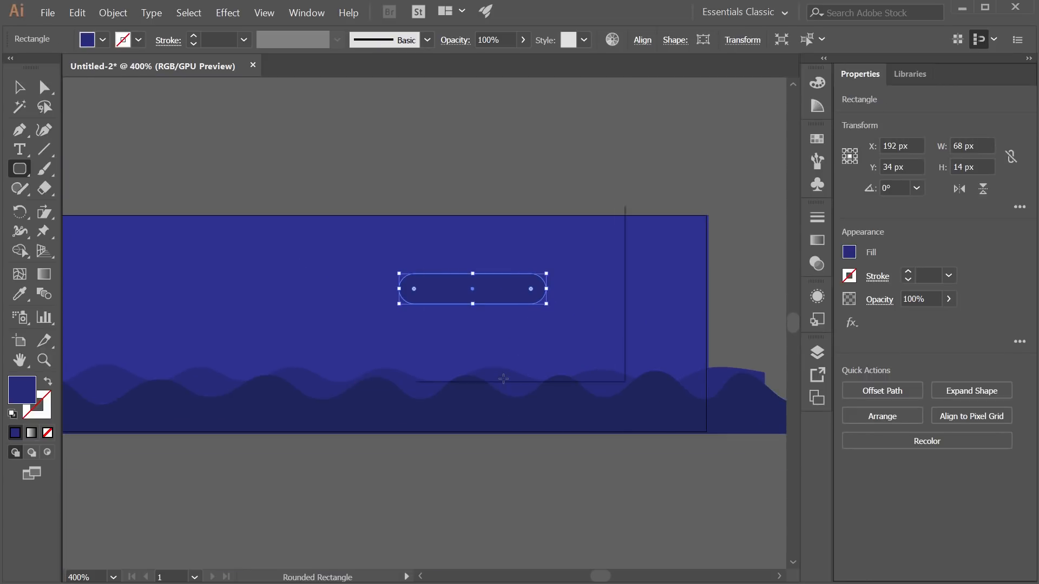
{"action": "left_click", "coordinate": [625, 382]}
{"action": "left_click", "coordinate": [594, 341]}
{"action": "left_click", "coordinate": [19, 87]}
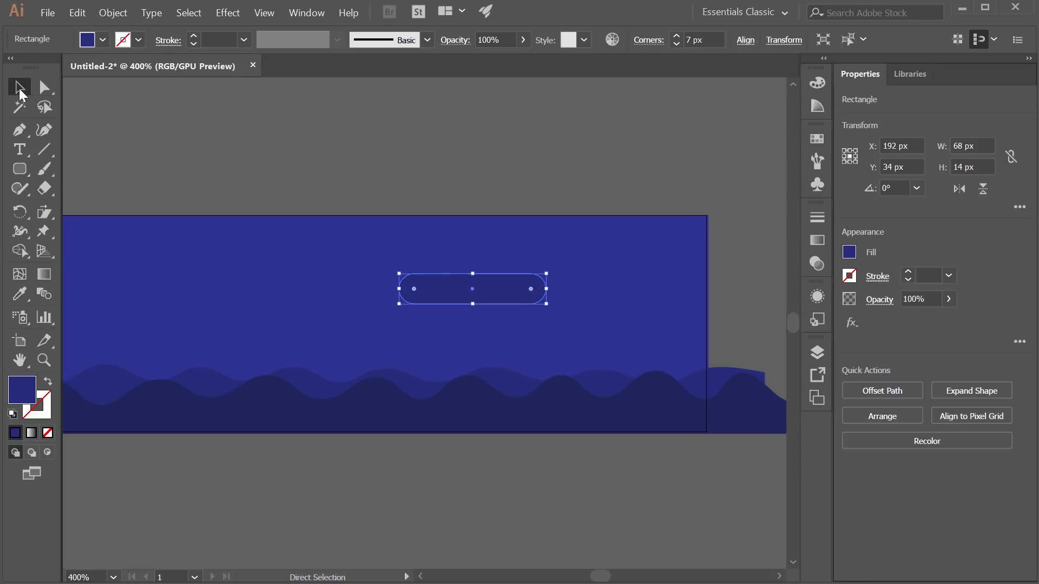
{"action": "left_click", "coordinate": [292, 287]}
Move the rounded rectangle down to X 212.5 px, Y 61 px, just above the waves, and shorten it to 57 px wide
{"action": "left_click", "coordinate": [320, 372]}
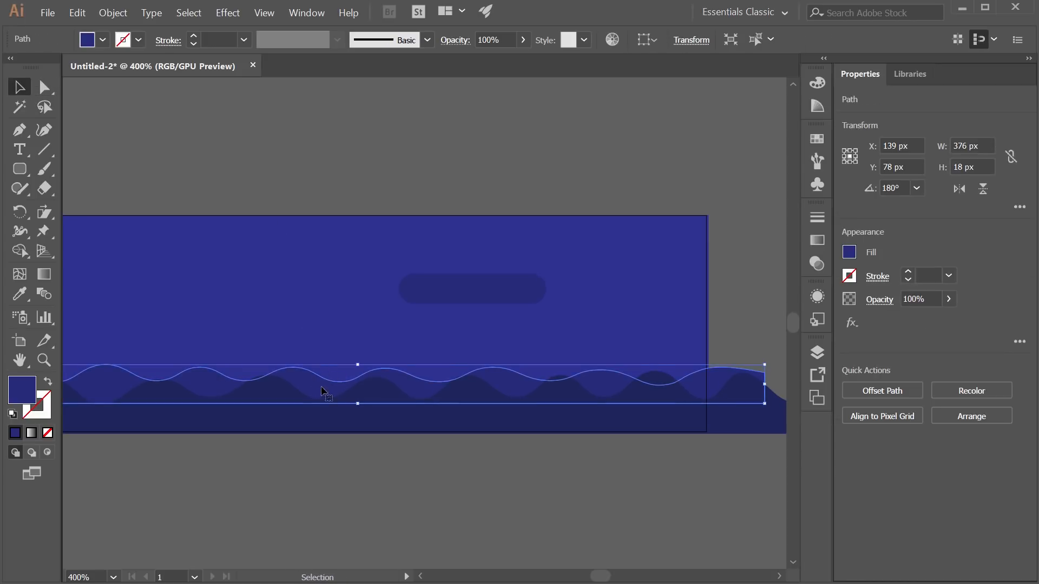
{"action": "left_click", "coordinate": [319, 317]}
{"action": "left_click_drag", "start_coordinate": [477, 290], "coordinate": [513, 334]}
{"action": "left_click", "coordinate": [622, 318]}
{"action": "left_click", "coordinate": [512, 275]}
{"action": "left_click", "coordinate": [443, 314]}
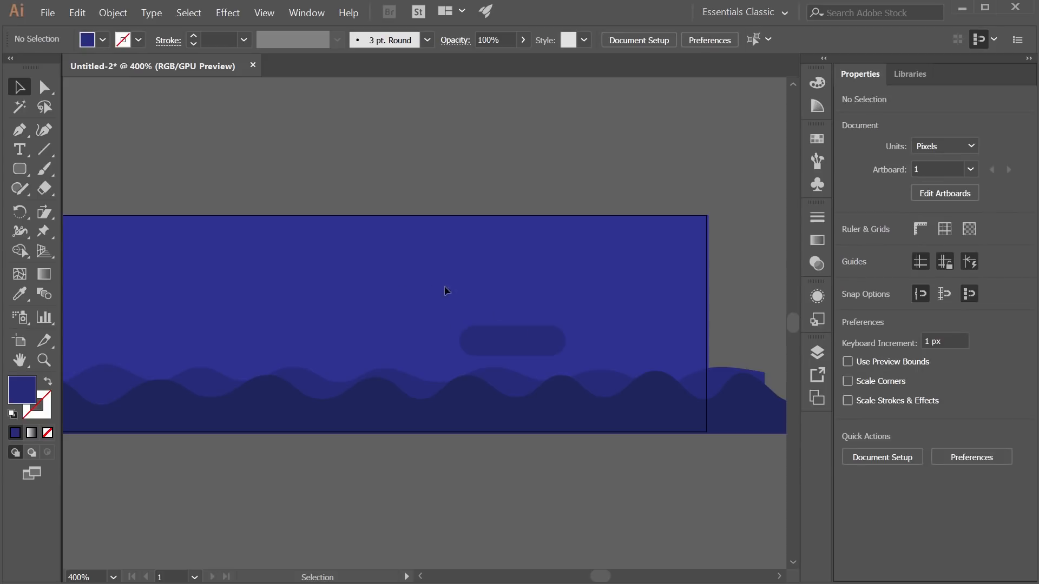
{"action": "left_click", "coordinate": [542, 341]}
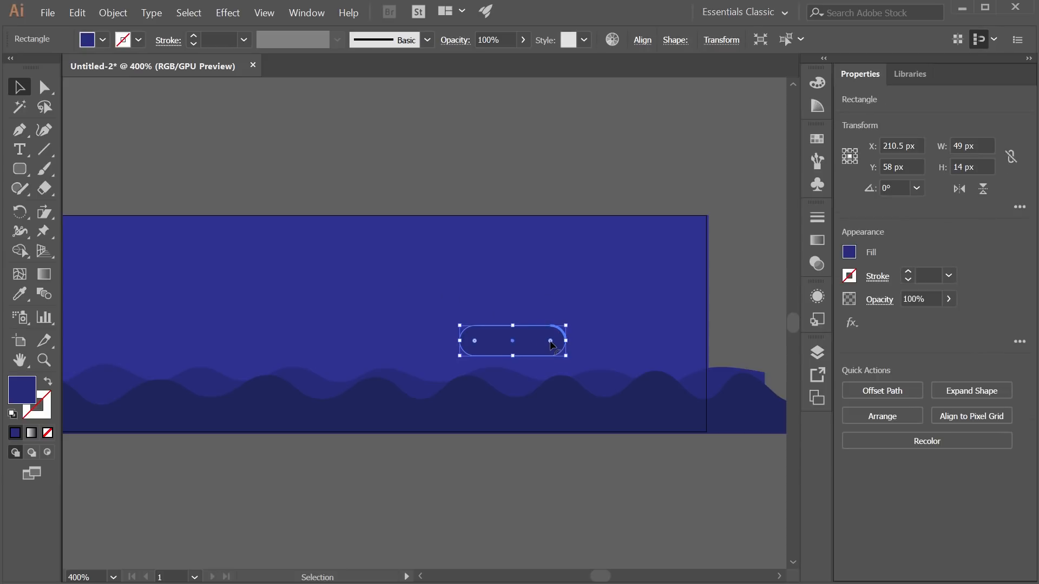
{"action": "left_click_drag", "start_coordinate": [550, 344], "coordinate": [528, 348]}
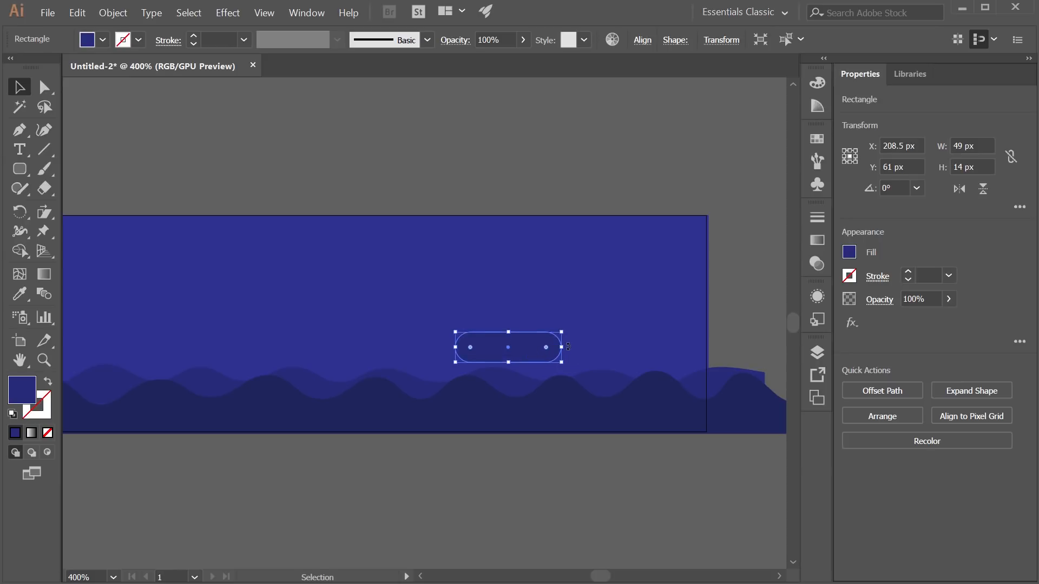
{"action": "left_click_drag", "start_coordinate": [561, 347], "coordinate": [579, 347]}
{"action": "left_click", "coordinate": [598, 352]}
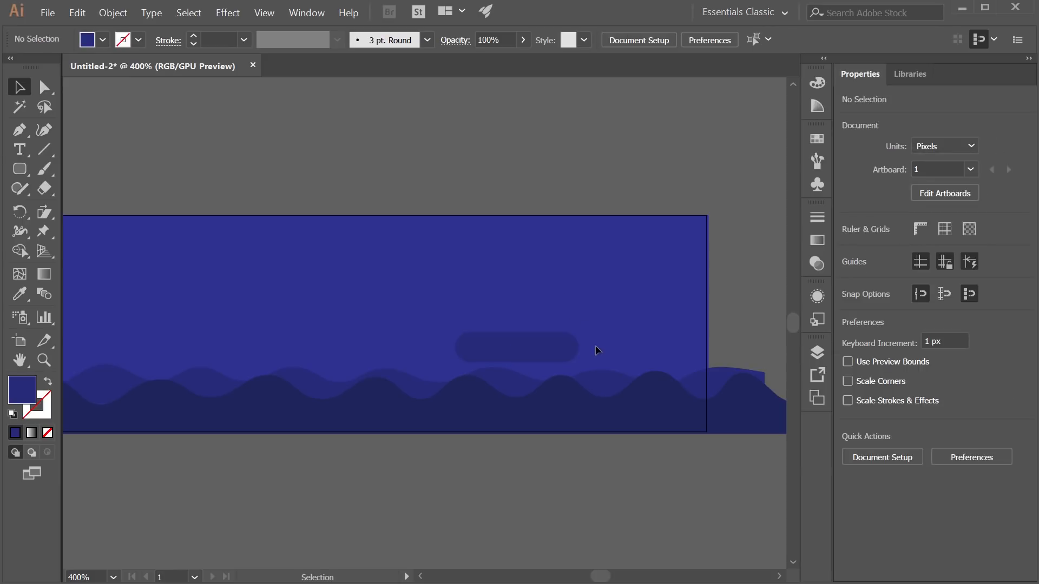
Duplicate the rounded rectangle straight above at Y 26 px, shorten the copy equally from both ends and deselect it
{"action": "left_click", "coordinate": [517, 356]}
{"action": "key", "text": "ctrl+c"}
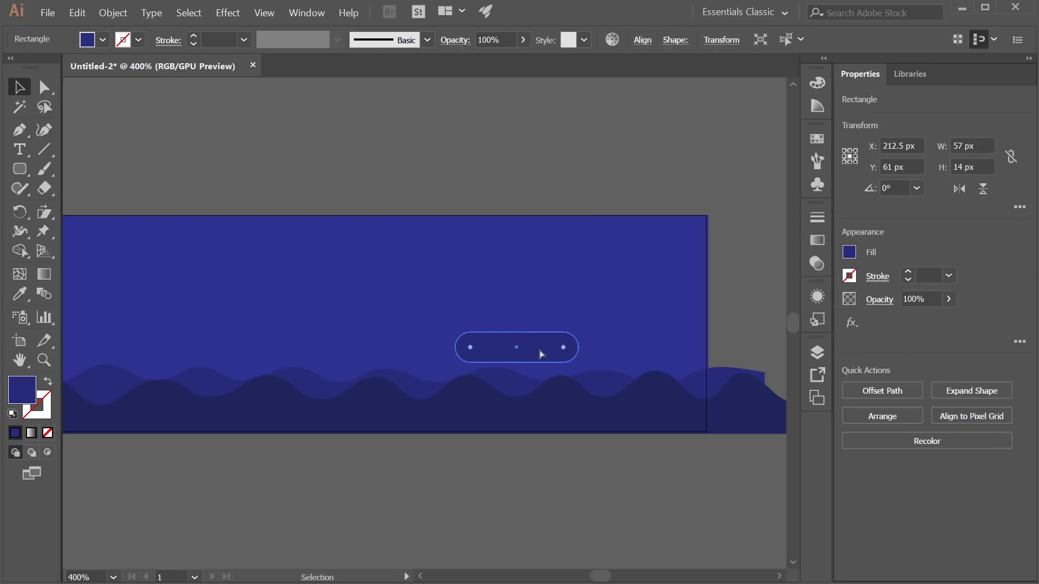
{"action": "left_click_drag", "start_coordinate": [538, 351], "coordinate": [545, 263]}
{"action": "left_click_drag", "start_coordinate": [520, 266], "coordinate": [541, 262]}
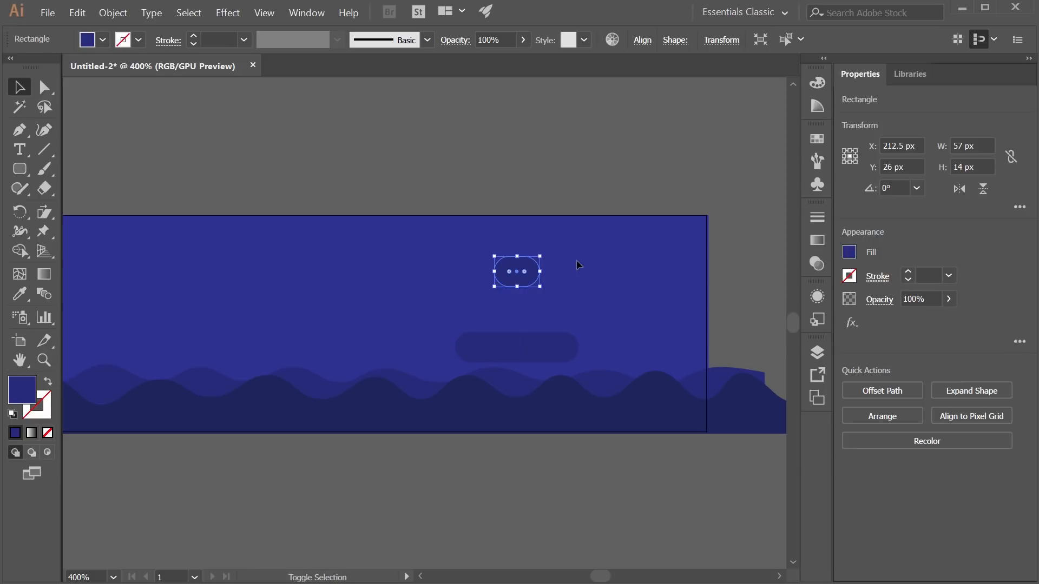
{"action": "left_click", "coordinate": [611, 266]}
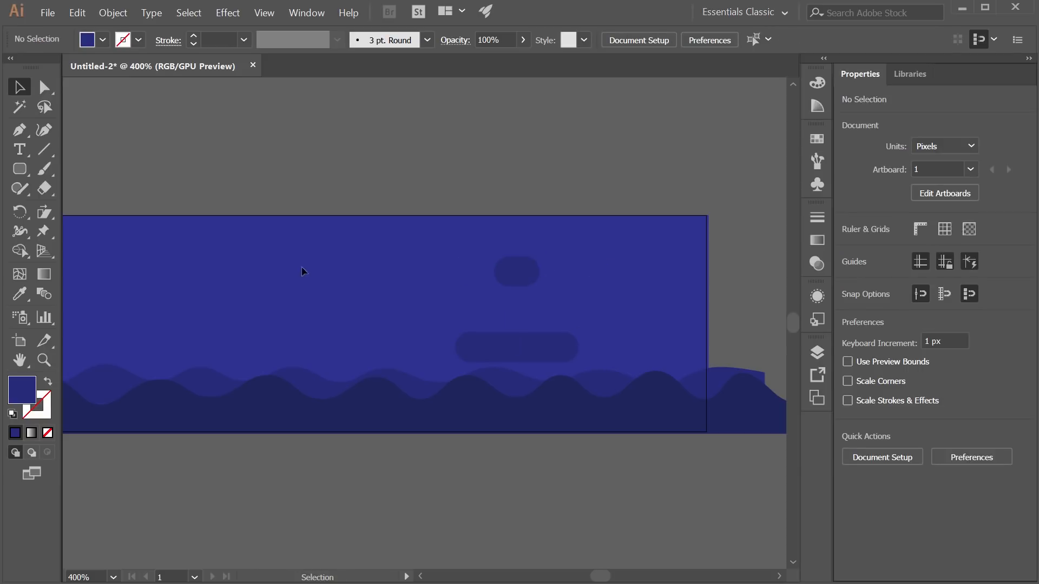
Select both rounded rectangles and enable Scale Corners in their transform options
{"action": "left_click", "coordinate": [19, 130]}
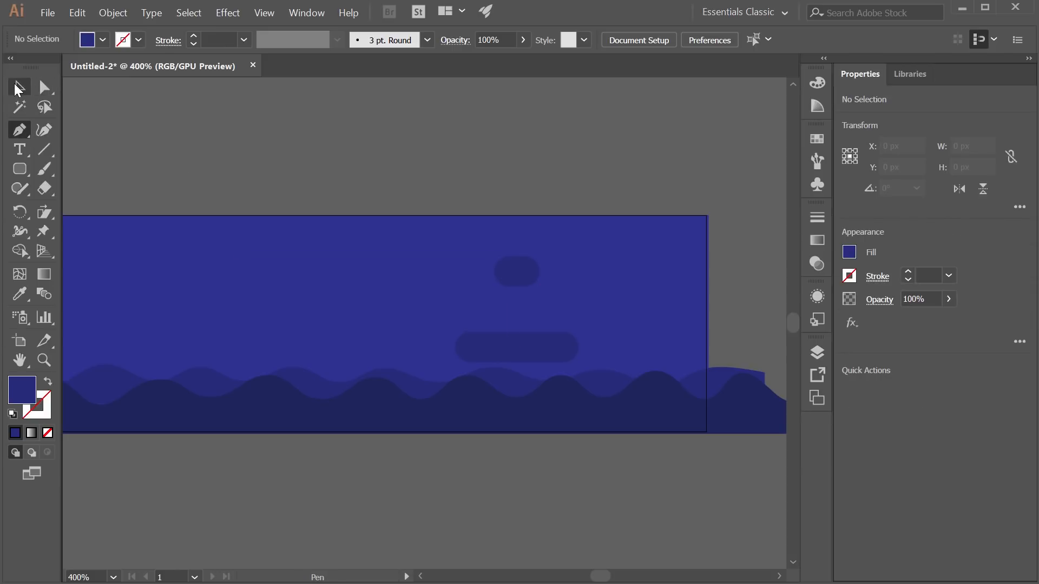
{"action": "key", "text": "v"}
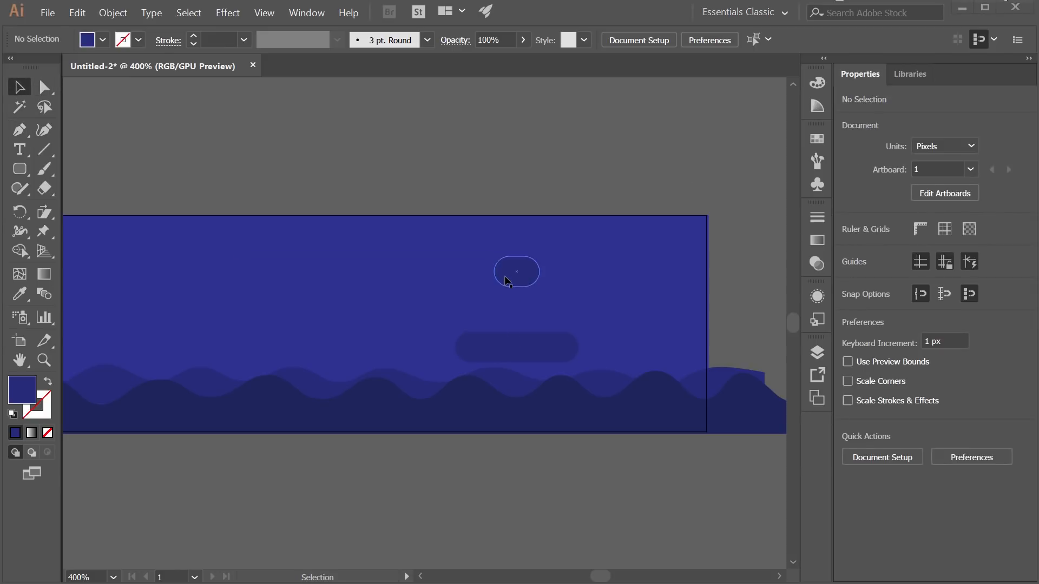
{"action": "left_click", "coordinate": [509, 281]}
{"action": "left_click", "coordinate": [544, 346], "text": "shift"}
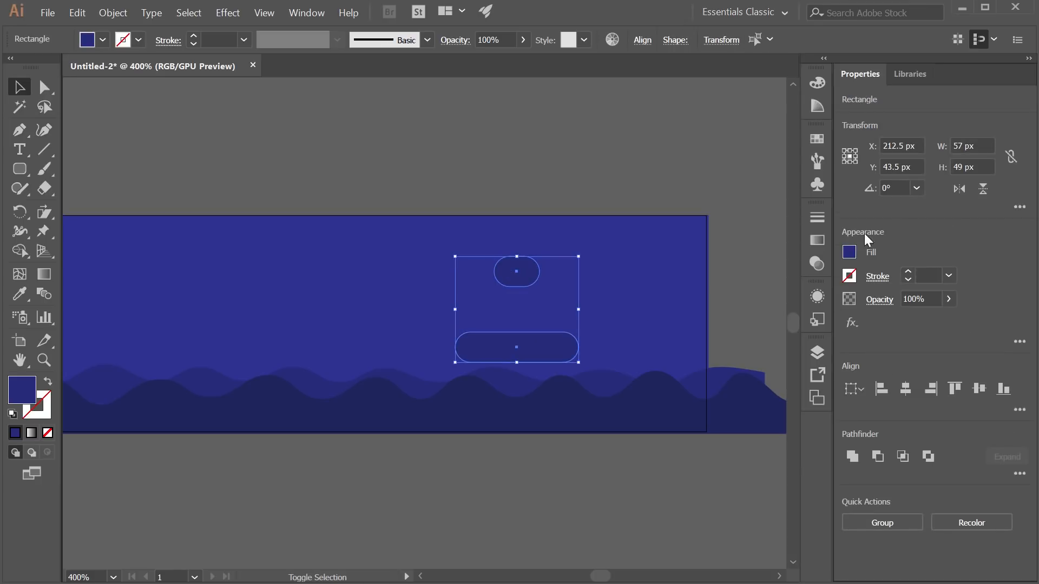
{"action": "left_click", "coordinate": [1017, 208]}
{"action": "left_click", "coordinate": [605, 322]}
{"action": "left_click", "coordinate": [574, 362]}
{"action": "left_click_drag", "start_coordinate": [578, 362], "coordinate": [513, 281]}
{"action": "key", "text": "ctrl+z"}
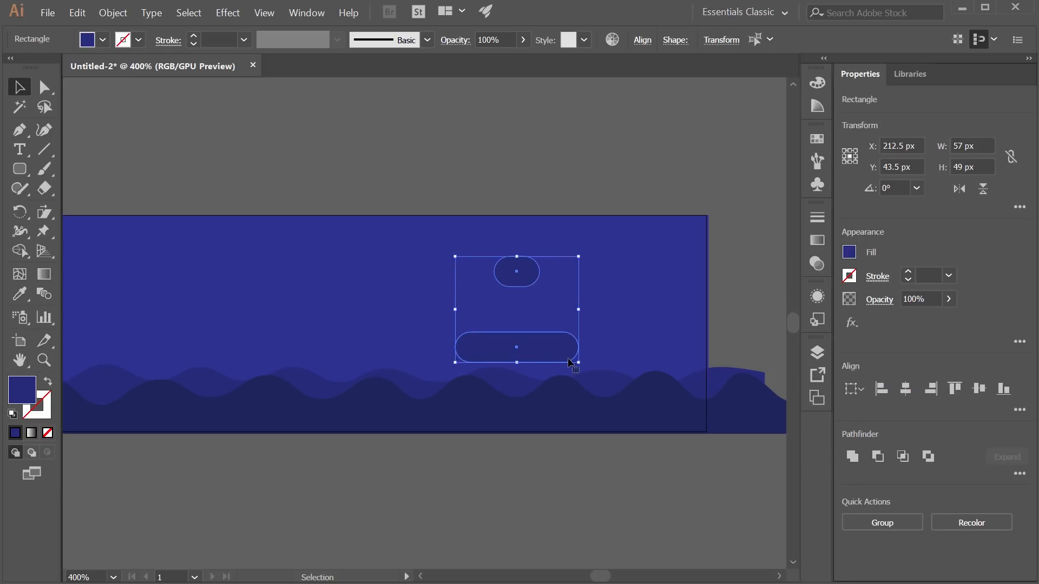
Scale both rounded rectangles down proportionally to about 44 by 38 px overall, and deselect them
{"action": "left_click_drag", "start_coordinate": [579, 362], "coordinate": [541, 350]}
{"action": "left_click", "coordinate": [580, 302]}
Draw a slanted straight line with the Pen tool from X 211 px, Y 35 px in the small rounded rectangle to X 200 px, Y 62 px
{"action": "scroll", "coordinate": [528, 320], "scroll_direction": "up", "scroll_amount": 3}
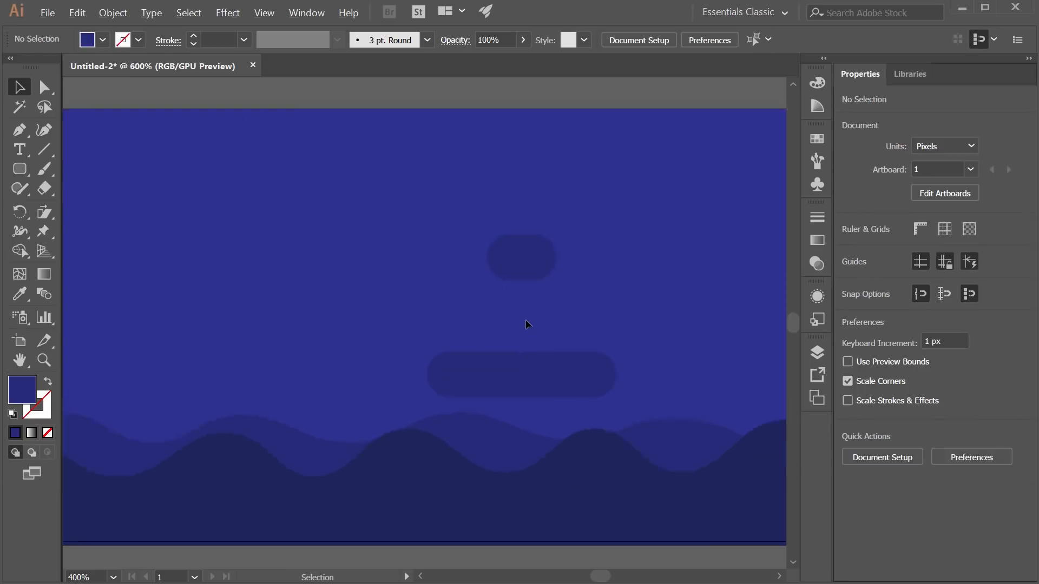
{"action": "left_click_drag", "start_coordinate": [547, 313], "coordinate": [579, 305]}
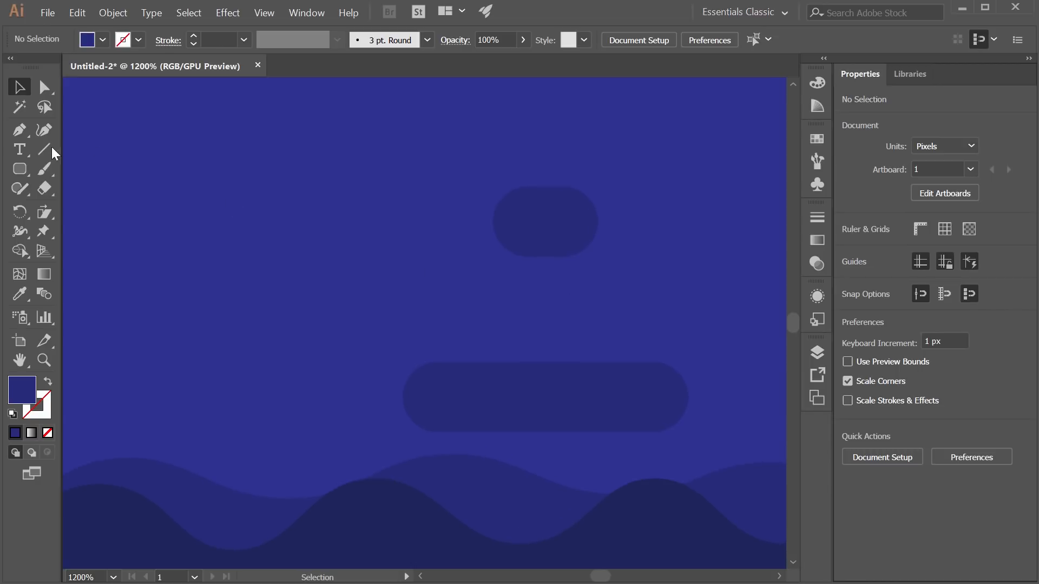
{"action": "left_click", "coordinate": [21, 131]}
{"action": "left_click", "coordinate": [493, 187]}
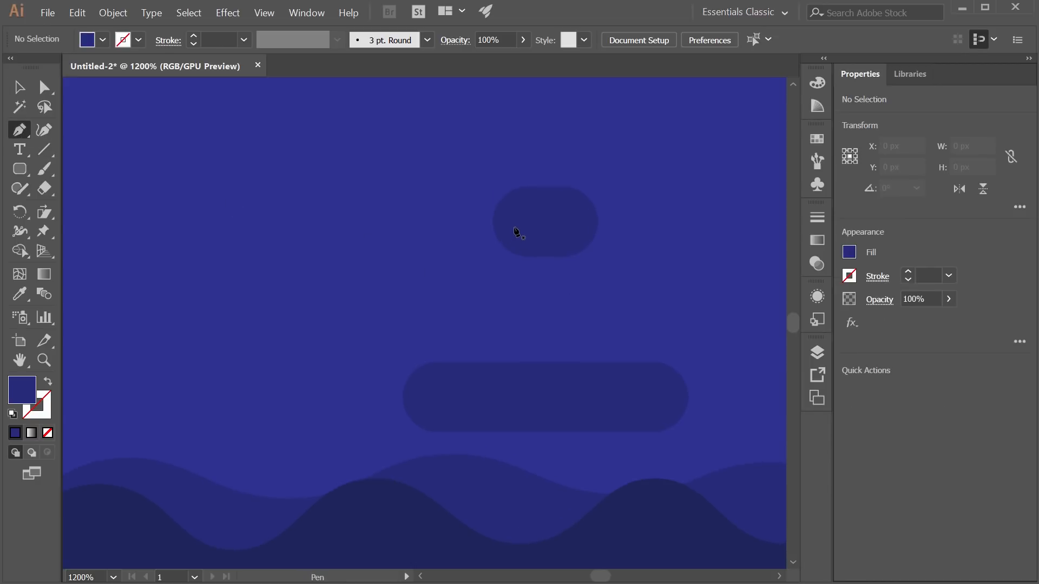
{"action": "left_click", "coordinate": [513, 225]}
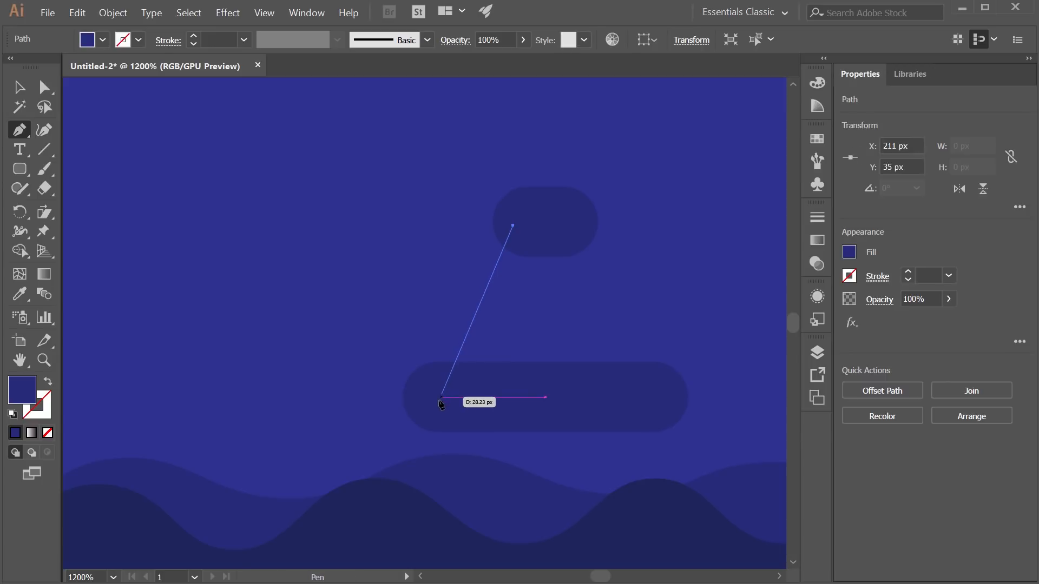
{"action": "left_click", "coordinate": [442, 401]}
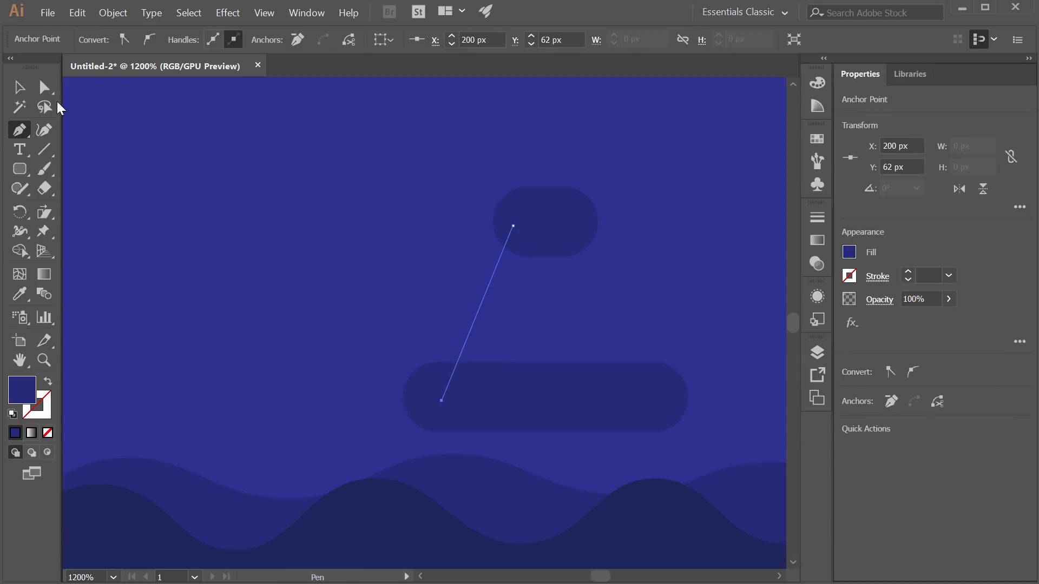
Set the slanted line's stroke weight to 3 pt
{"action": "left_click", "coordinate": [22, 87]}
{"action": "left_click", "coordinate": [495, 272]}
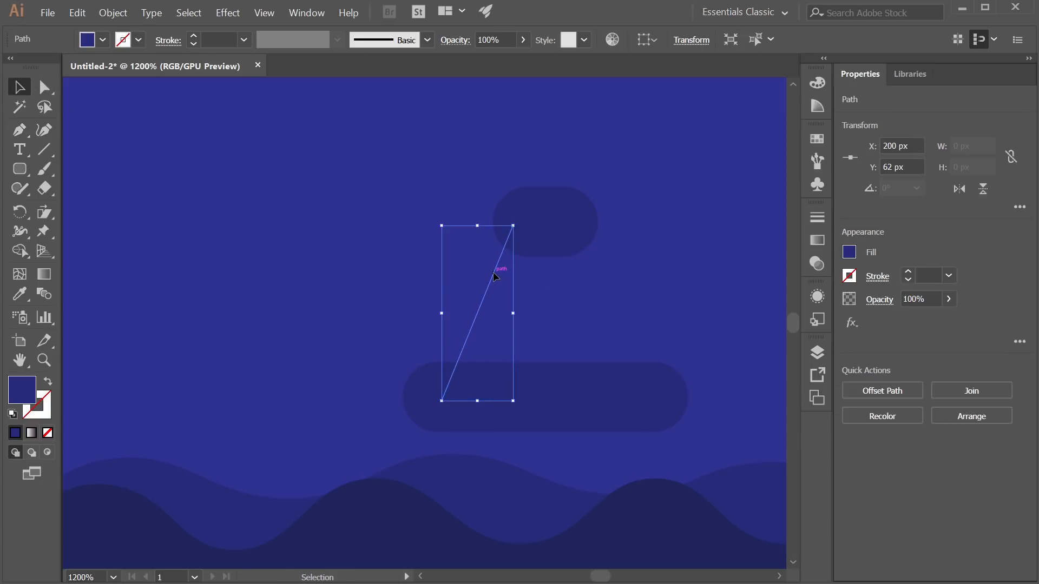
{"action": "left_click", "coordinate": [908, 273]}
{"action": "left_click", "coordinate": [908, 272]}
{"action": "left_click", "coordinate": [908, 272]}
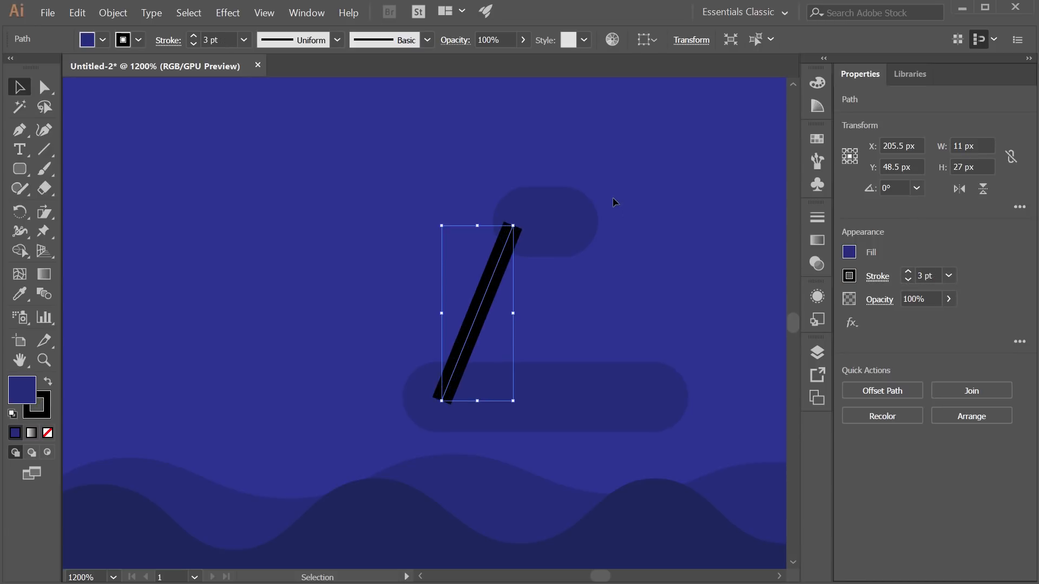
Recolor the slanted line's stroke with the same dark blue swatch that fills the small rounded rectangle
{"action": "left_click", "coordinate": [587, 220]}
{"action": "left_click", "coordinate": [849, 252]}
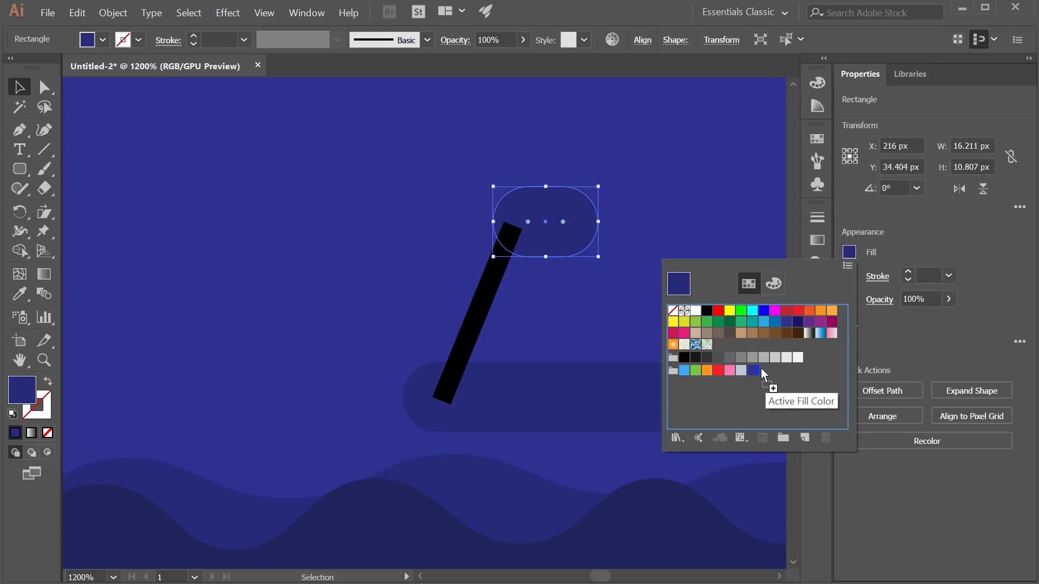
{"action": "left_click", "coordinate": [650, 222]}
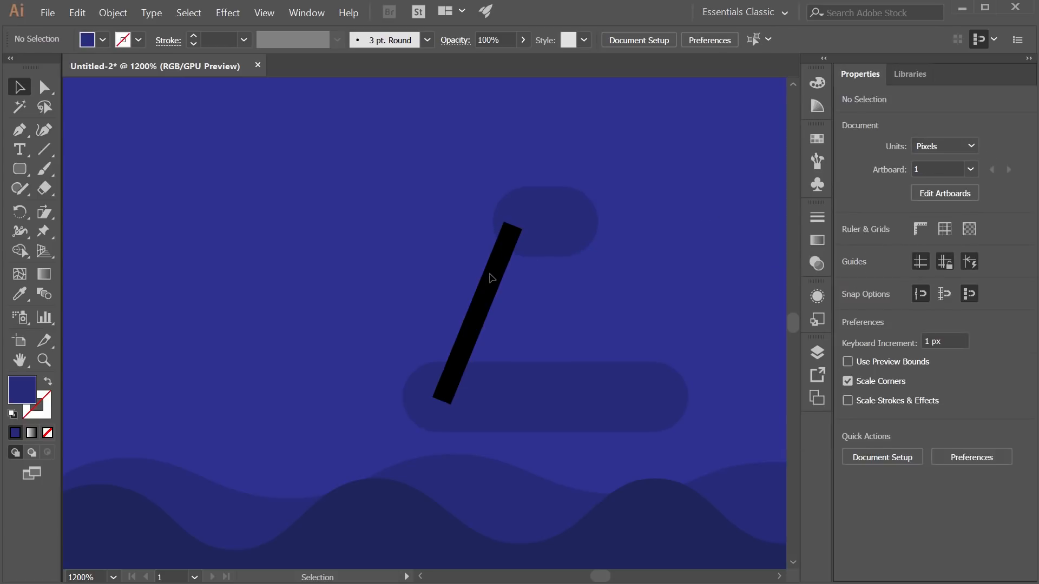
{"action": "left_click", "coordinate": [491, 276]}
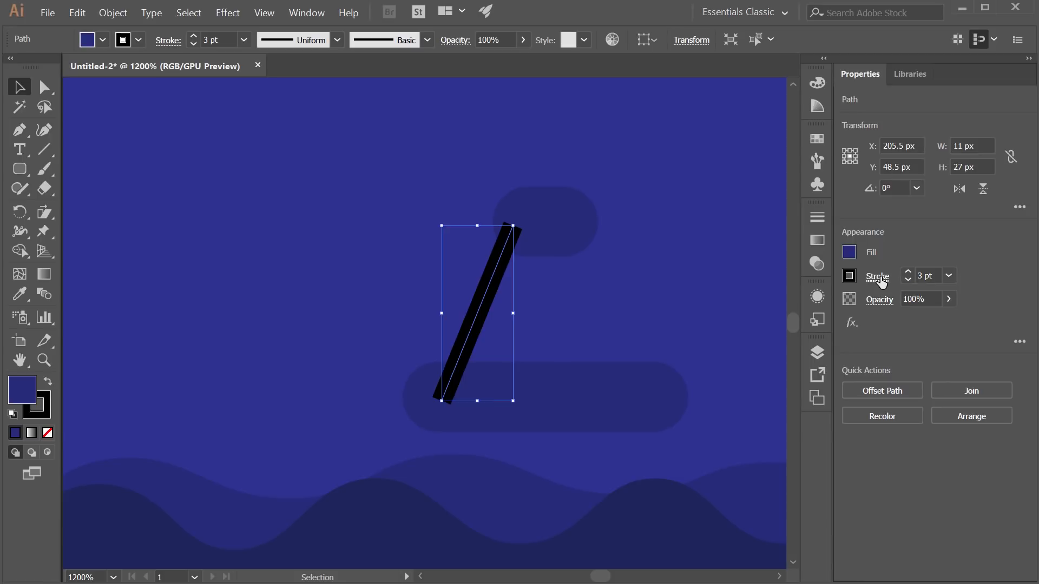
{"action": "left_click", "coordinate": [849, 276]}
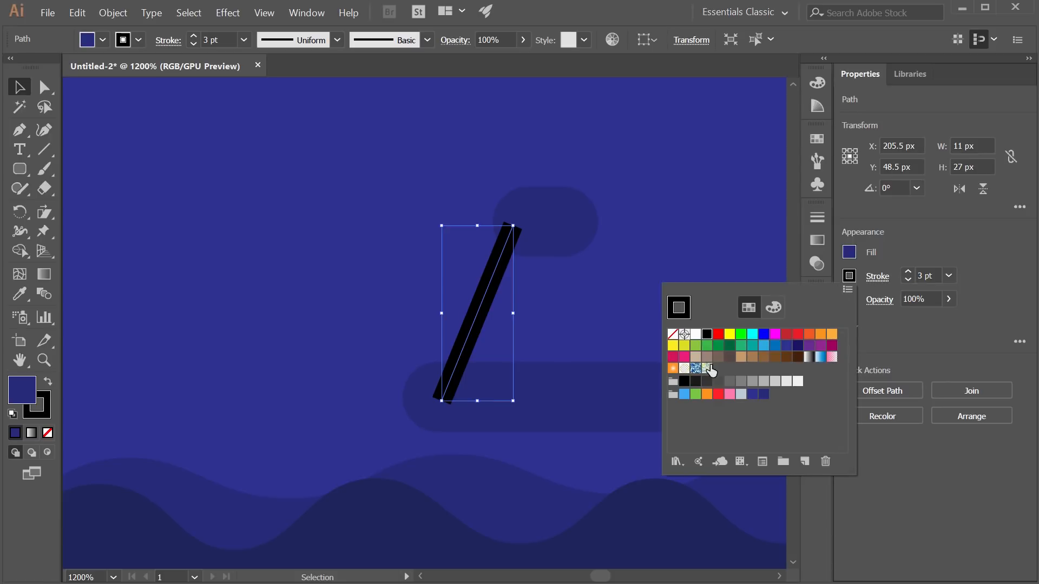
{"action": "left_click", "coordinate": [763, 395]}
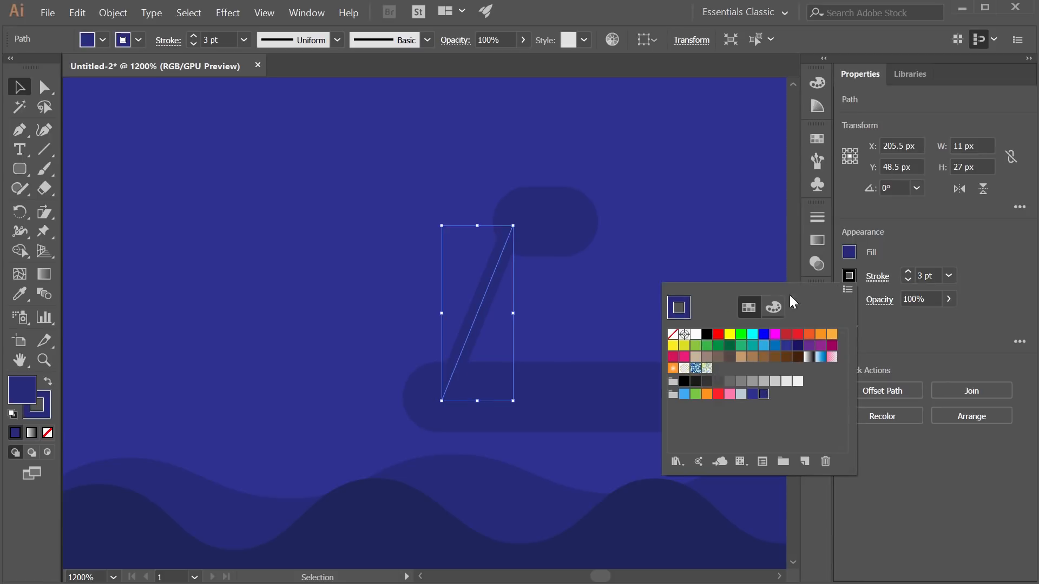
Set the slanted line's fill to None
{"action": "left_click", "coordinate": [849, 254]}
{"action": "left_click", "coordinate": [773, 283]}
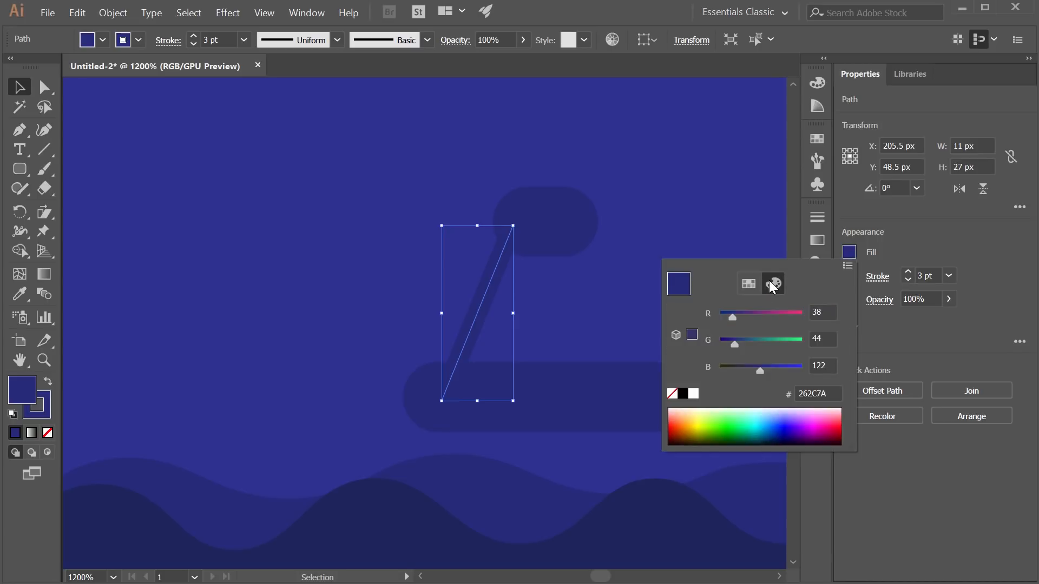
{"action": "left_click", "coordinate": [748, 284]}
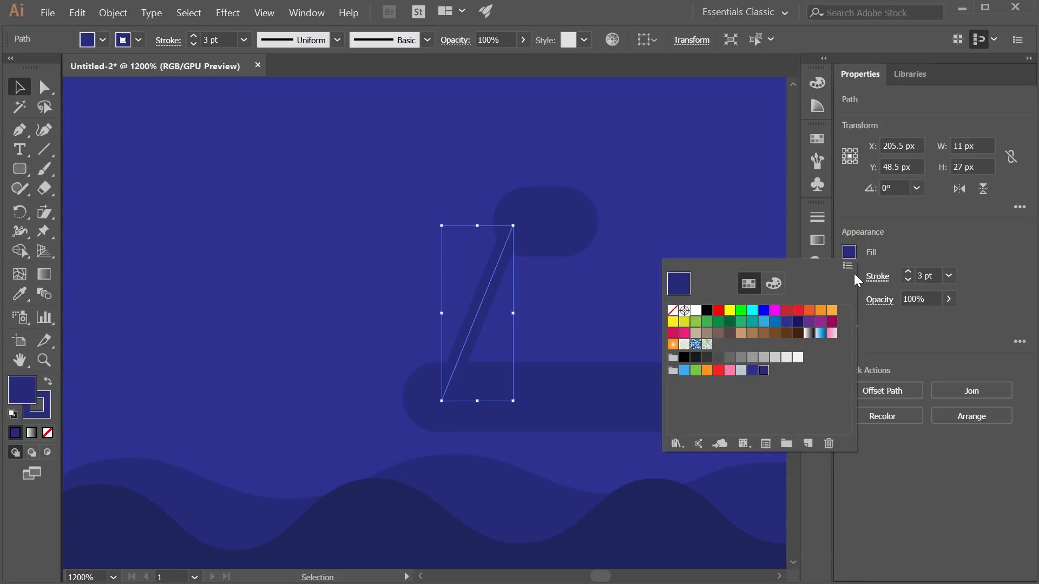
{"action": "left_click", "coordinate": [672, 310]}
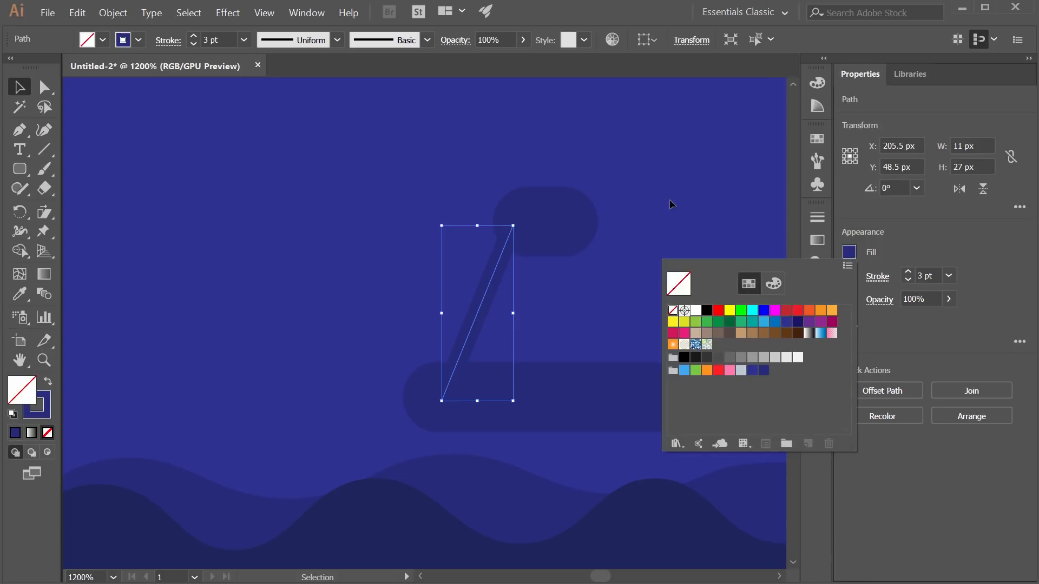
Create a mirrored copy of the slanted line with Reflect and place it as the opposite leg joining the two rounded rectangles
{"action": "right_click", "coordinate": [492, 291]}
{"action": "mouse_move", "coordinate": [535, 518]}
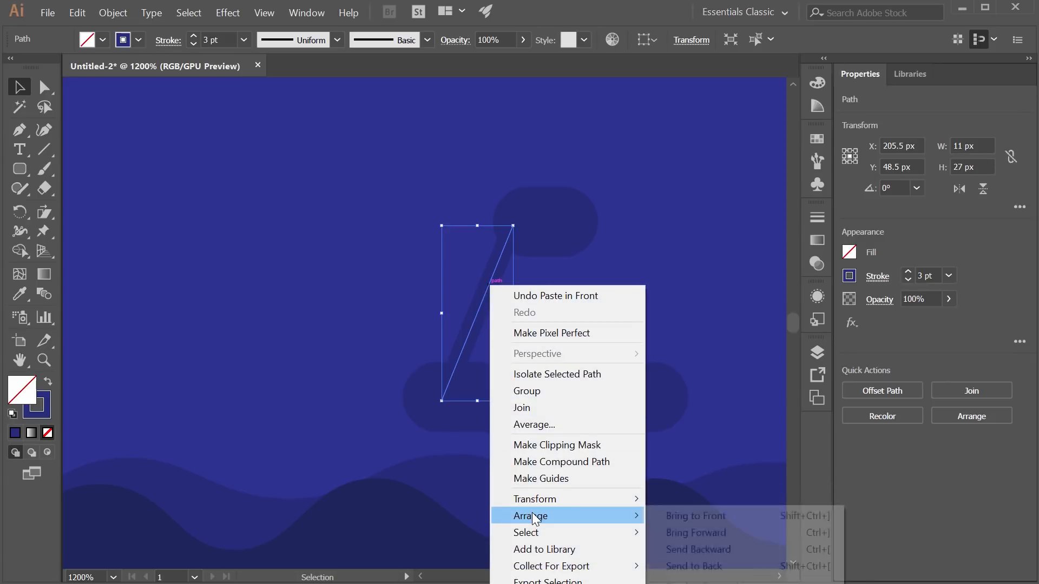
{"action": "mouse_move", "coordinate": [541, 499]}
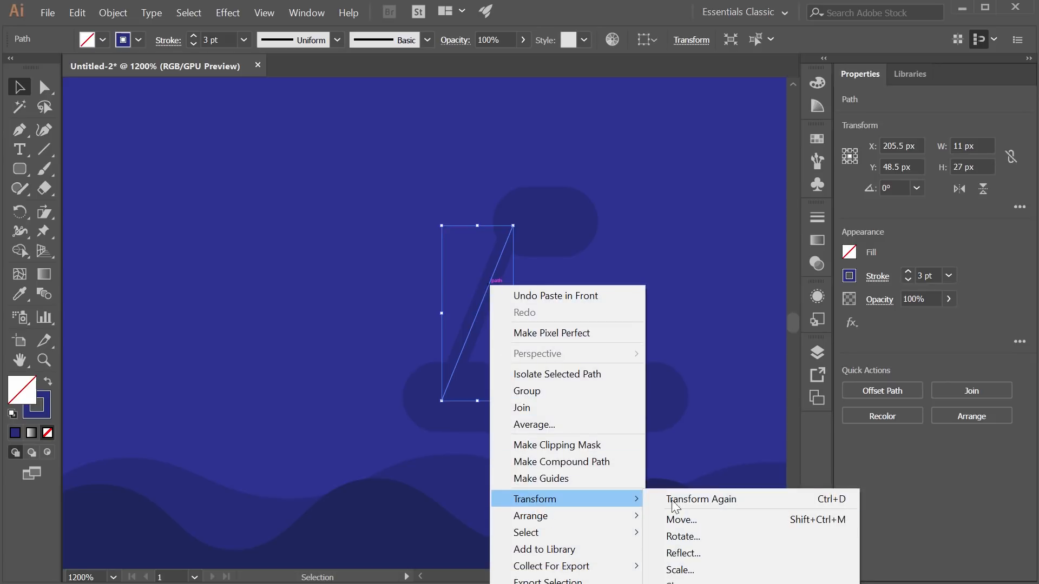
{"action": "left_click", "coordinate": [683, 553]}
{"action": "left_click", "coordinate": [643, 415]}
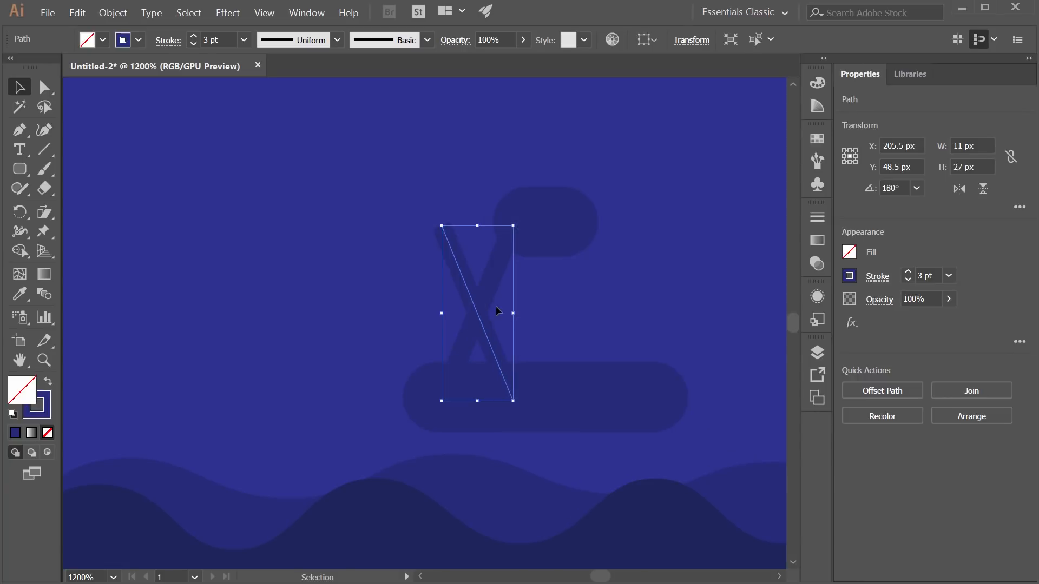
{"action": "left_click_drag", "start_coordinate": [468, 290], "coordinate": [620, 279]}
{"action": "left_click", "coordinate": [675, 227]}
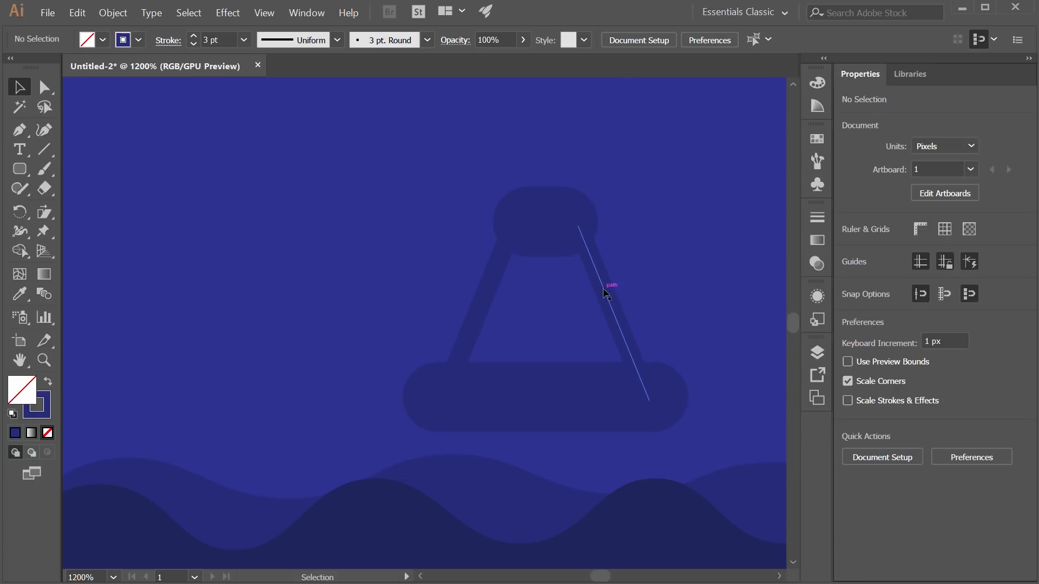
{"action": "left_click_drag", "start_coordinate": [608, 291], "coordinate": [601, 291]}
{"action": "left_click", "coordinate": [671, 219]}
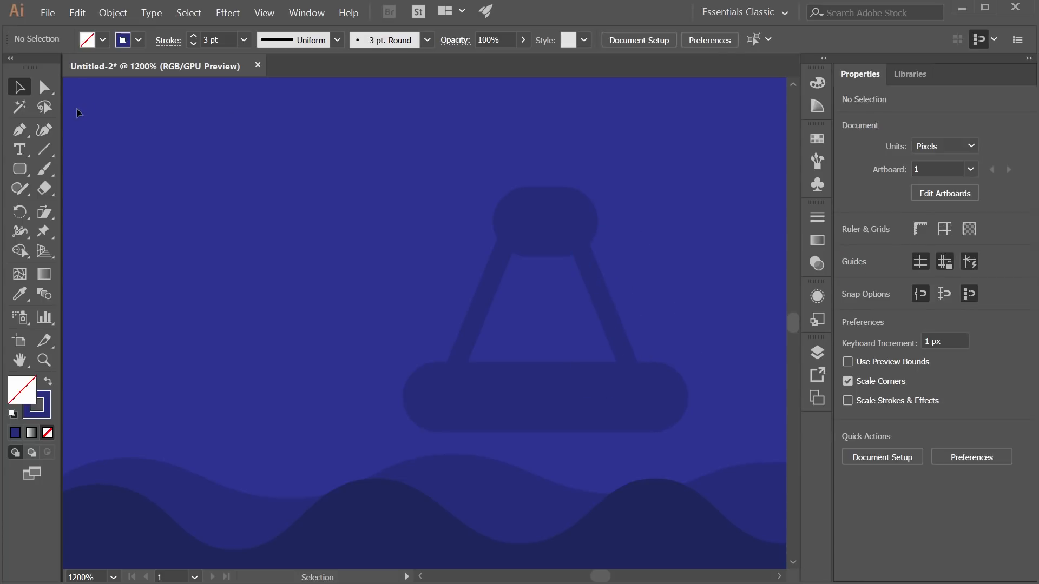
Draw a vertical line midway between the slanted legs, from the small rounded rectangle's center down to X 215.5 px, Y 61.5 px, and deselect it
{"action": "left_click", "coordinate": [20, 129]}
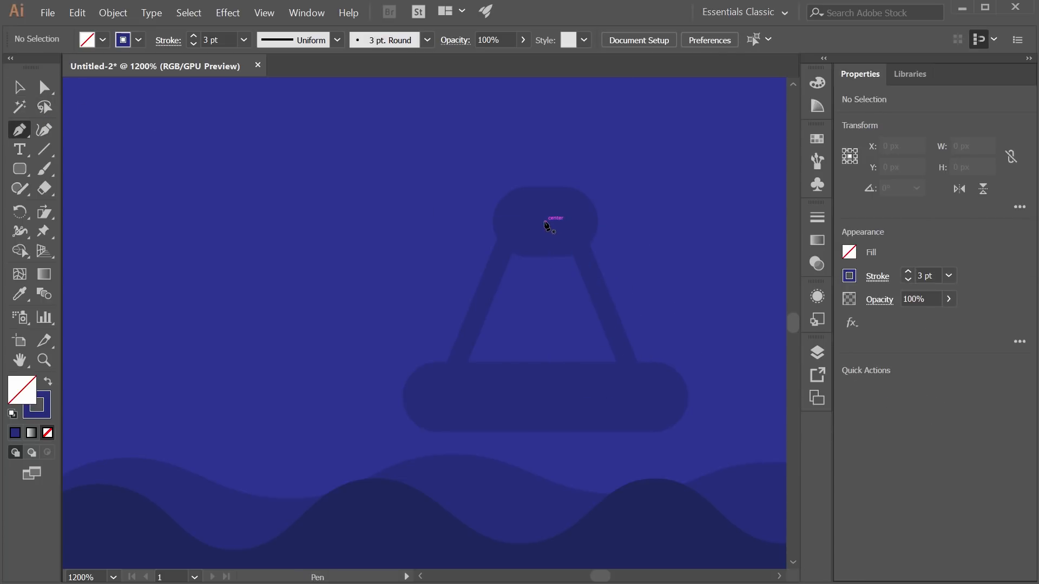
{"action": "left_click", "coordinate": [542, 223]}
{"action": "left_click", "coordinate": [542, 397]}
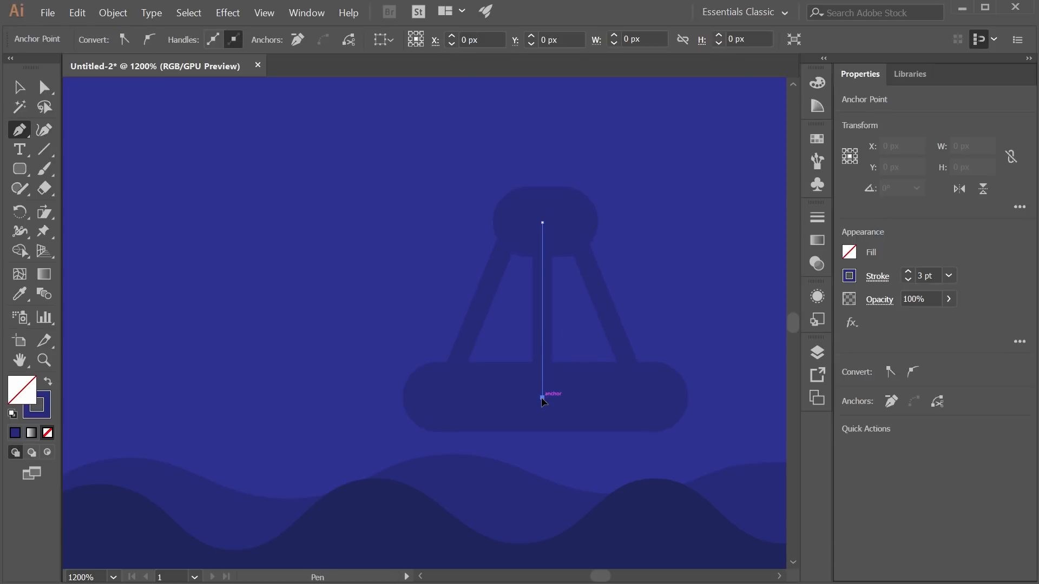
{"action": "key", "text": "v"}
{"action": "left_click", "coordinate": [378, 223]}
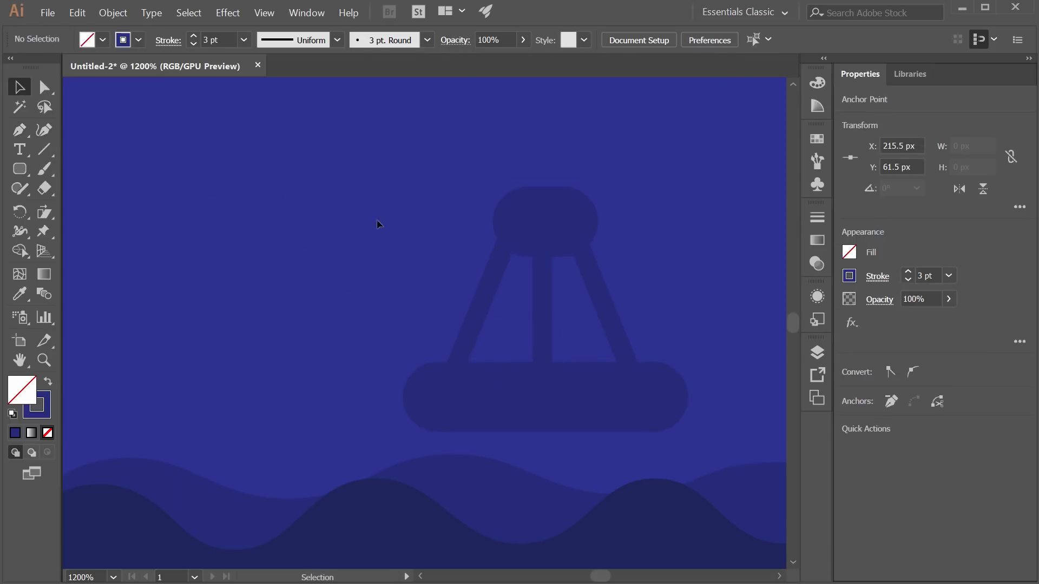
Group the two rounded rectangles and the three connecting lines
{"action": "key", "text": "ctrl+1"}
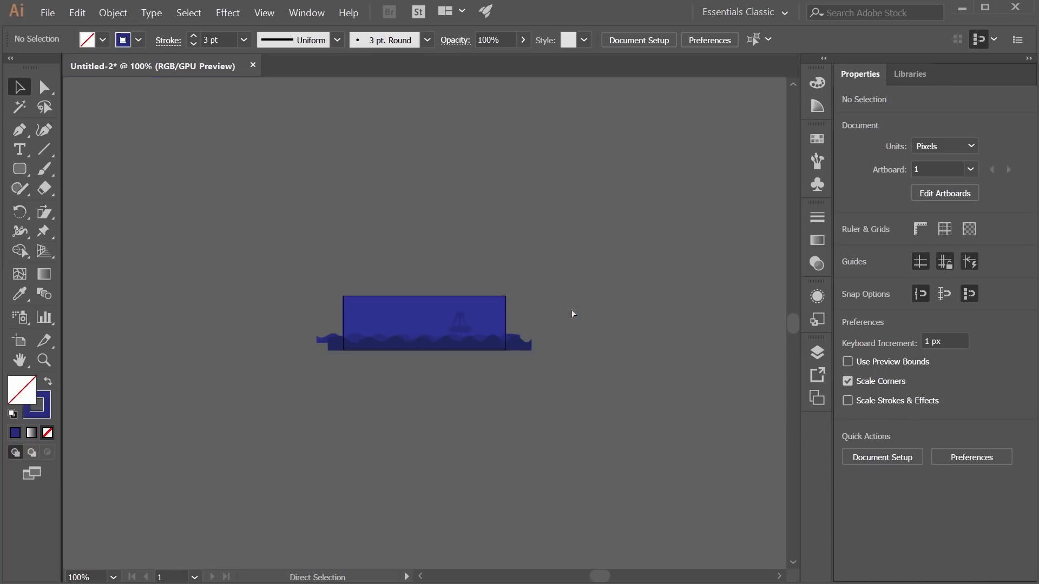
{"action": "scroll", "coordinate": [445, 344], "scroll_direction": "up", "scroll_amount": 5}
{"action": "key", "text": "space"}
{"action": "left_click_drag", "start_coordinate": [531, 205], "coordinate": [486, 295]}
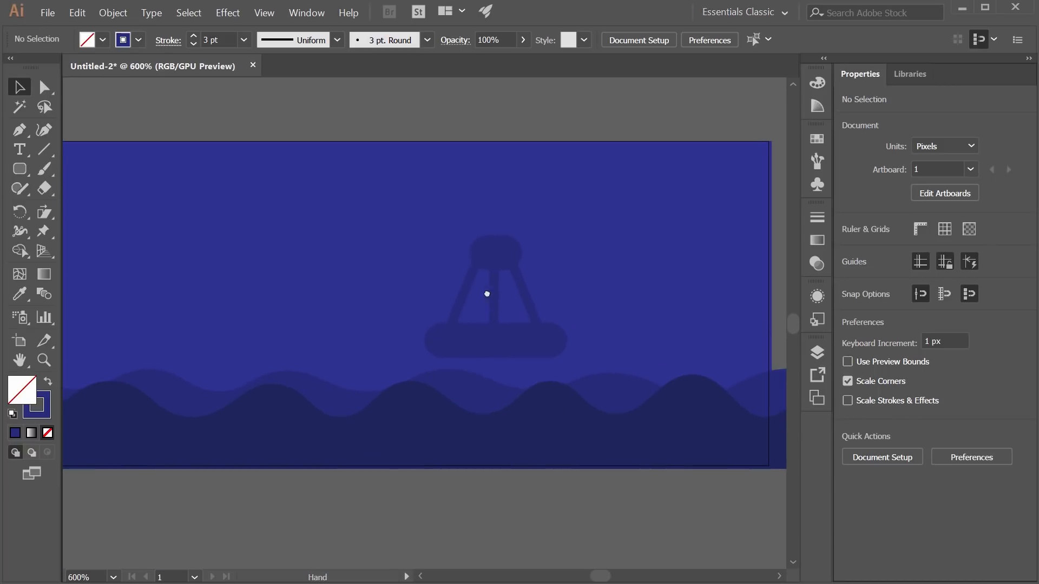
{"action": "left_click_drag", "start_coordinate": [386, 189], "coordinate": [514, 297]}
{"action": "left_click_drag", "start_coordinate": [598, 341], "coordinate": [617, 355]}
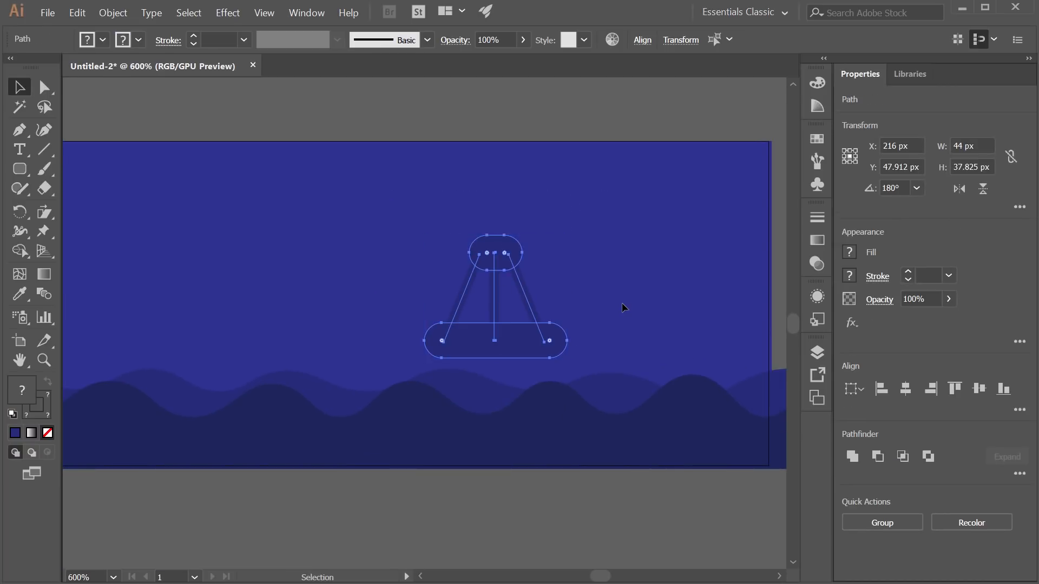
Rename the new group as Buoy in the layer list and deselect it
{"action": "left_click", "coordinate": [817, 353]}
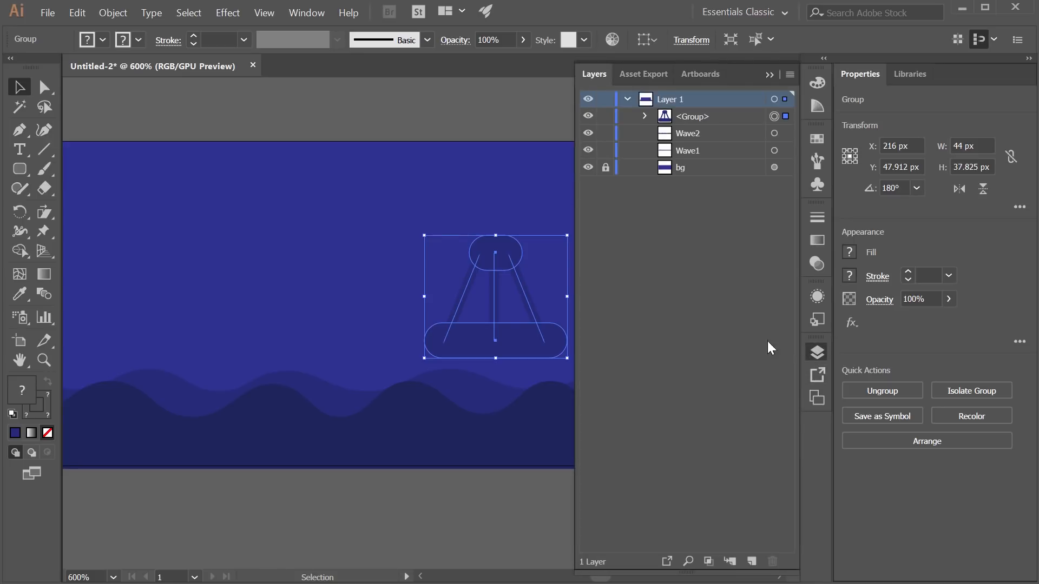
{"action": "double_click", "coordinate": [690, 117]}
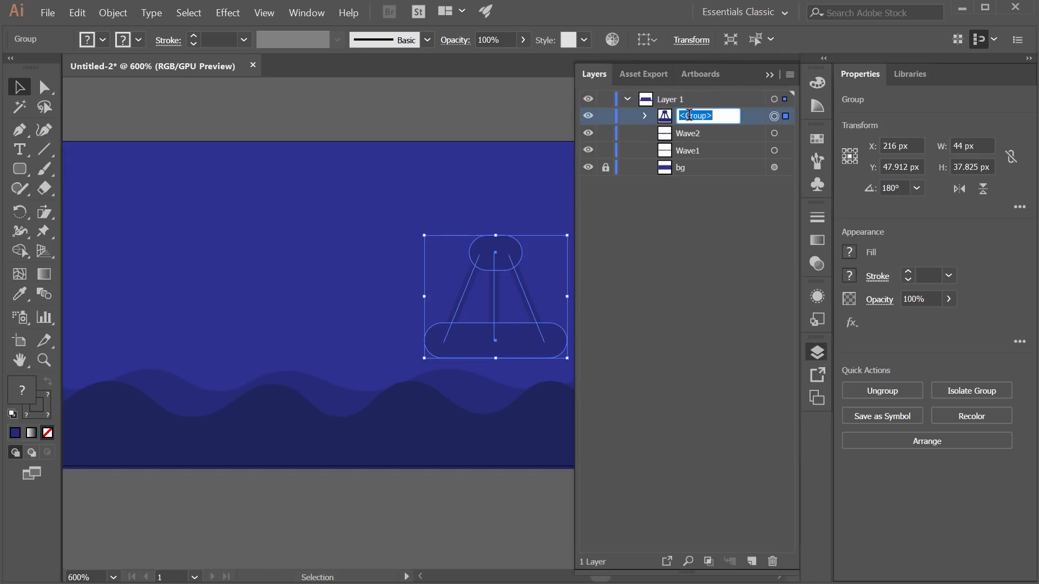
{"action": "type", "text": "Buoy"}
{"action": "key", "text": "Return"}
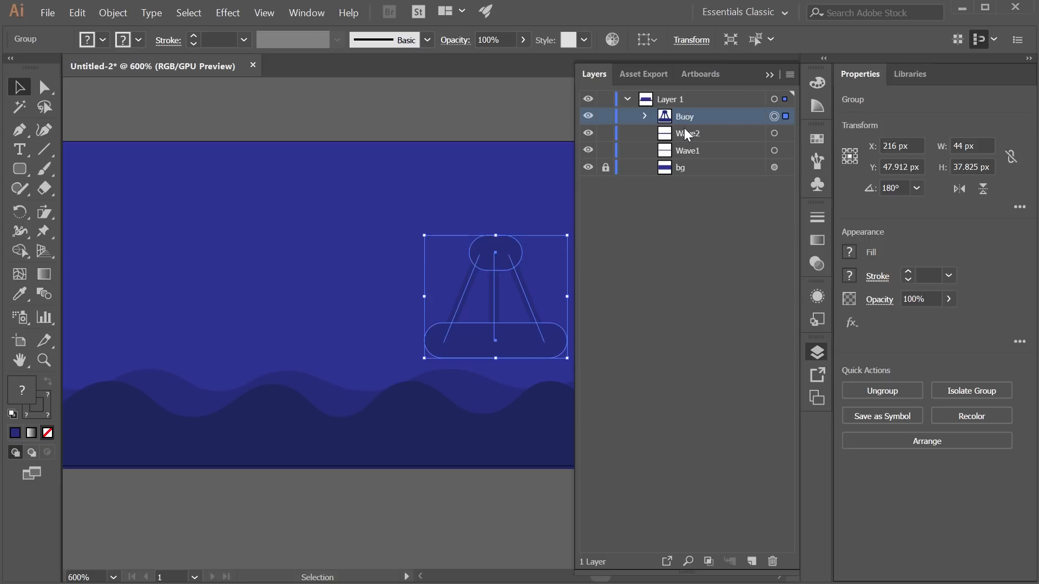
{"action": "left_click", "coordinate": [509, 182]}
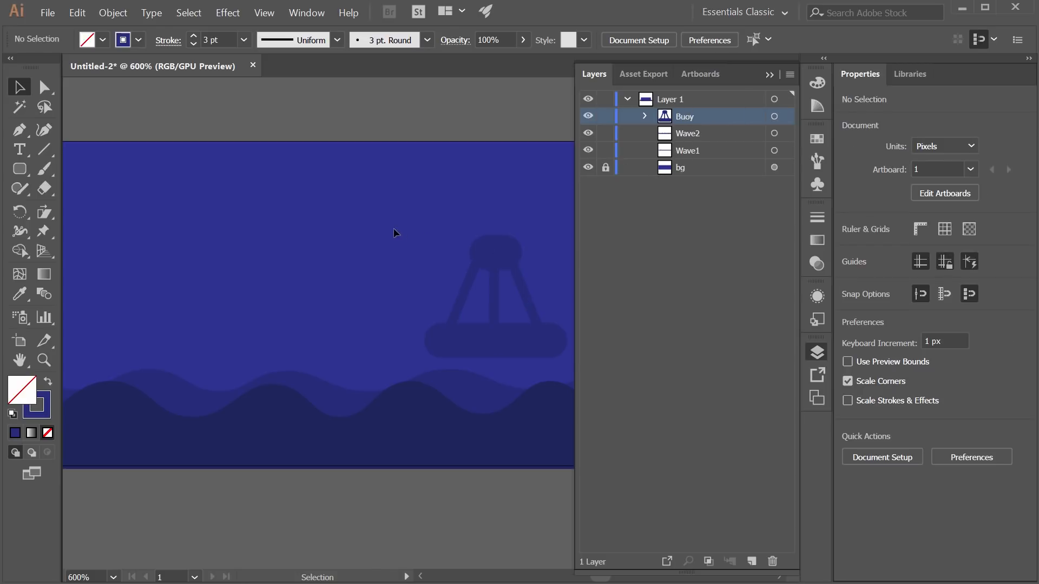
Move the Buoy group down onto the waves at X 220 px, Y 58.912 px
{"action": "left_click_drag", "start_coordinate": [497, 262], "coordinate": [511, 297]}
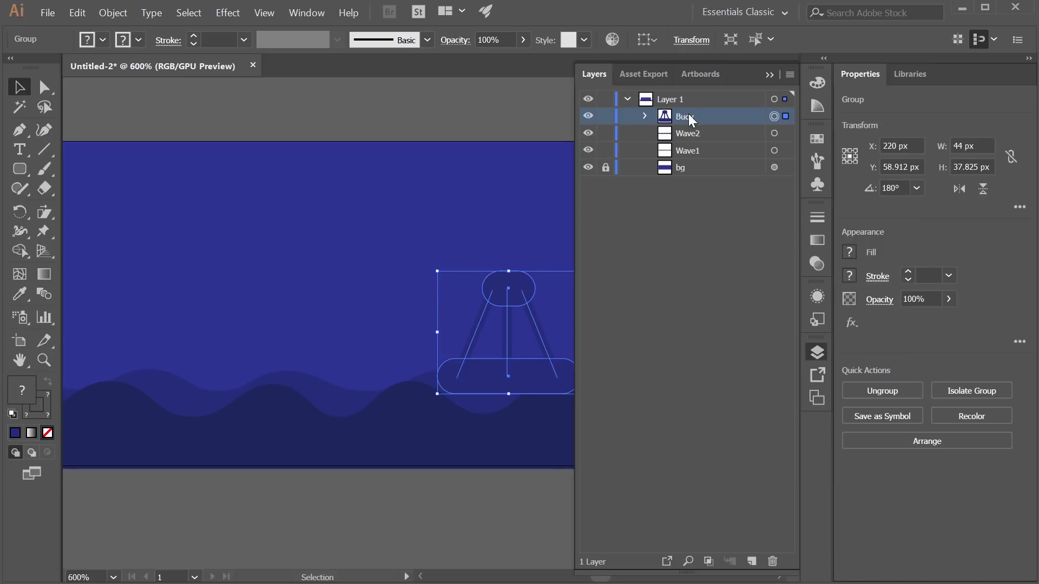
Move the Buoy group between Wave2 and Wave1 in the layer stack and deselect it
{"action": "left_click_drag", "start_coordinate": [686, 115], "coordinate": [693, 136]}
{"action": "left_click", "coordinate": [427, 280]}
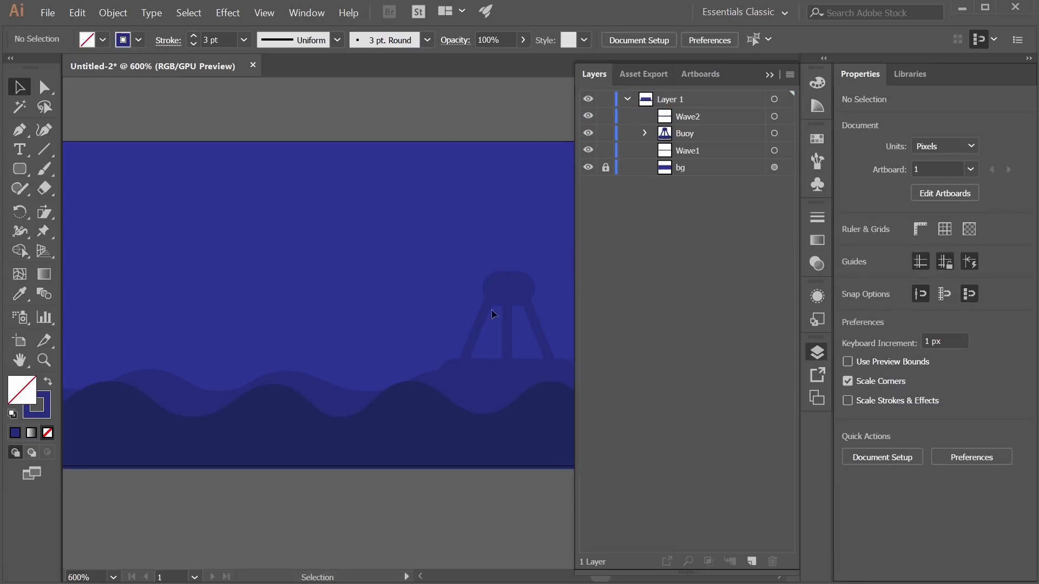
{"action": "left_click_drag", "start_coordinate": [492, 314], "coordinate": [421, 238]}
{"action": "scroll", "coordinate": [396, 244], "scroll_direction": "down", "scroll_amount": 2}
{"action": "mouse_move", "coordinate": [336, 223]}
{"action": "left_mouse_down"}
{"action": "mouse_move", "coordinate": [322, 215]}
{"action": "mouse_move", "coordinate": [334, 223]}
{"action": "left_mouse_up"}
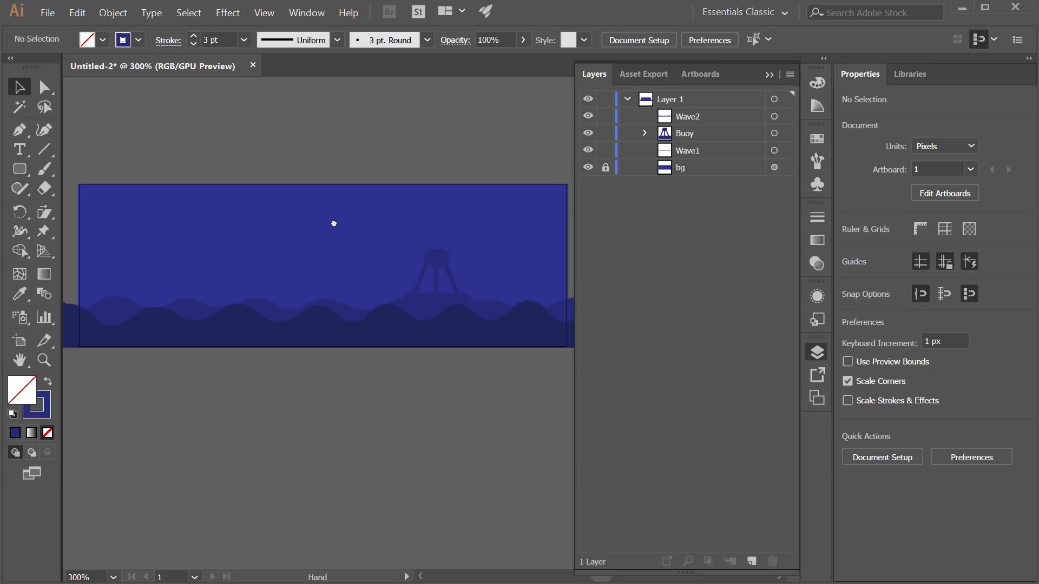
{"action": "left_click", "coordinate": [817, 352]}
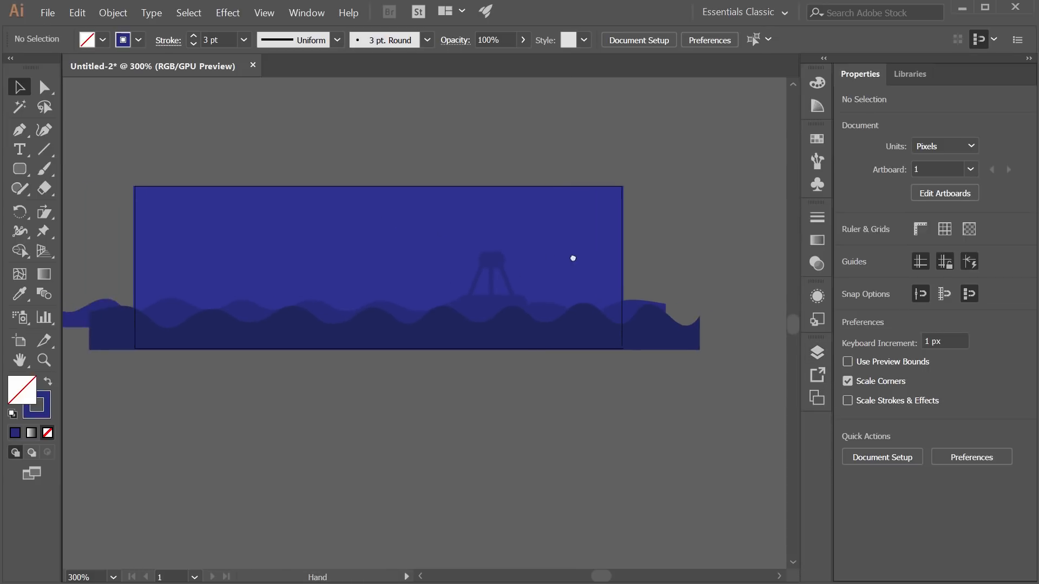
Shift the Buoy group slightly right and down so its base sits deeper in the waves, and deselect it
{"action": "scroll", "coordinate": [567, 313], "scroll_direction": "up", "scroll_amount": 2}
{"action": "left_click", "coordinate": [629, 232]}
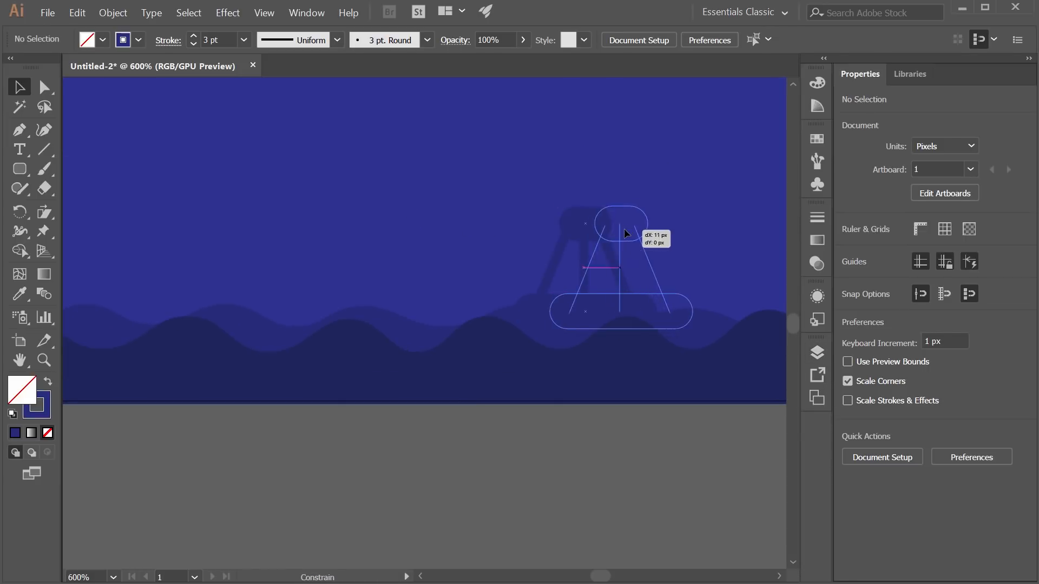
{"action": "left_click", "coordinate": [622, 179]}
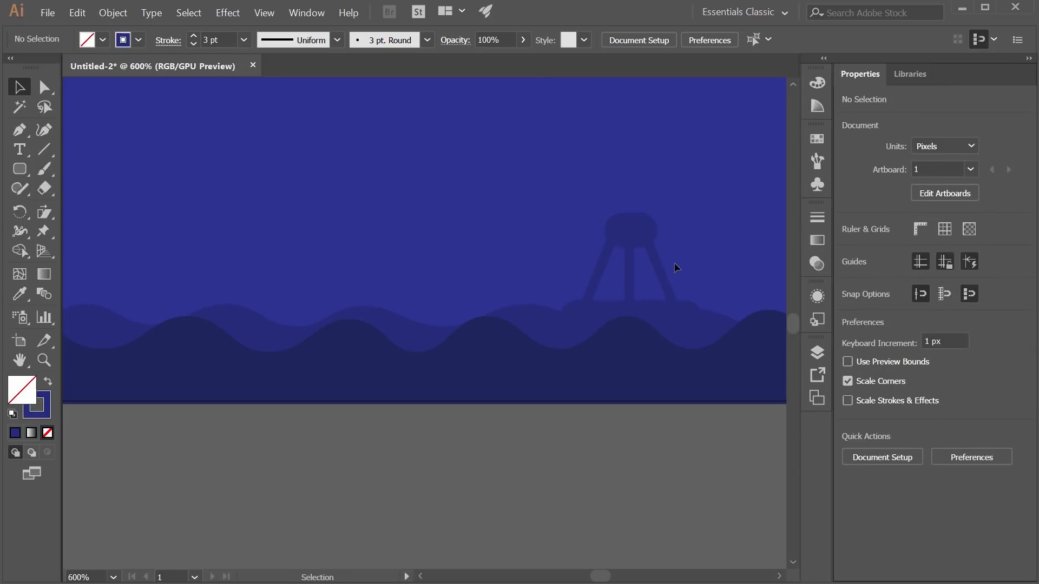
{"action": "left_click", "coordinate": [647, 233]}
{"action": "left_click", "coordinate": [675, 183]}
{"action": "scroll", "coordinate": [671, 182], "scroll_direction": "down", "scroll_amount": 2}
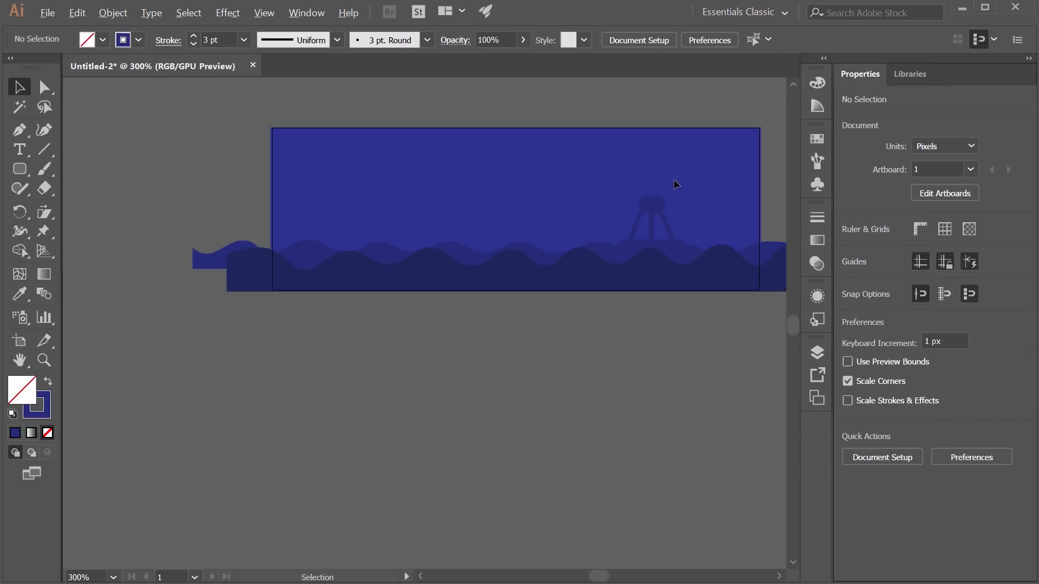
{"action": "left_click_drag", "start_coordinate": [655, 175], "coordinate": [579, 169]}
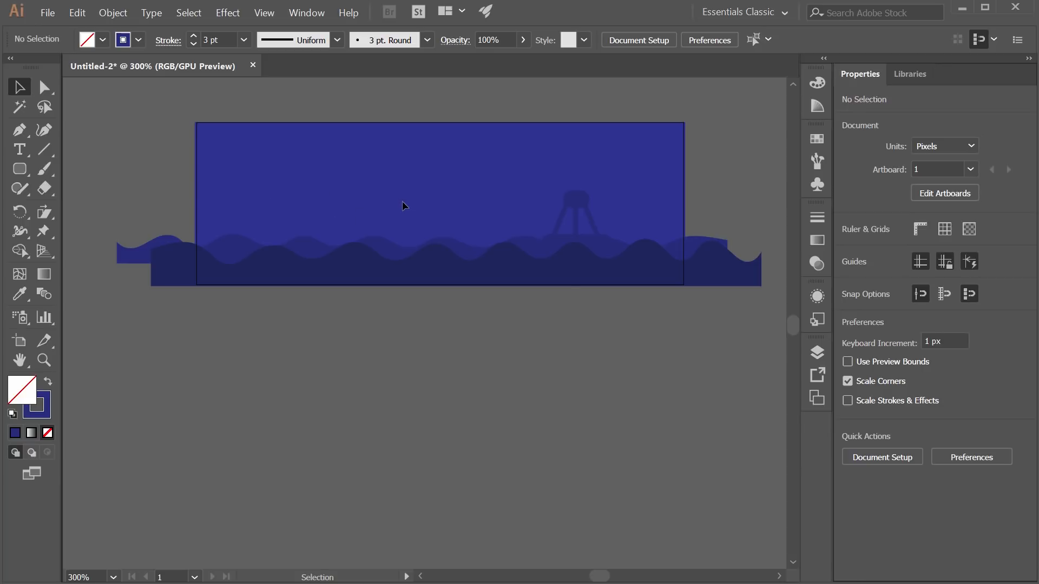
{"action": "left_click_drag", "start_coordinate": [404, 194], "coordinate": [407, 236]}
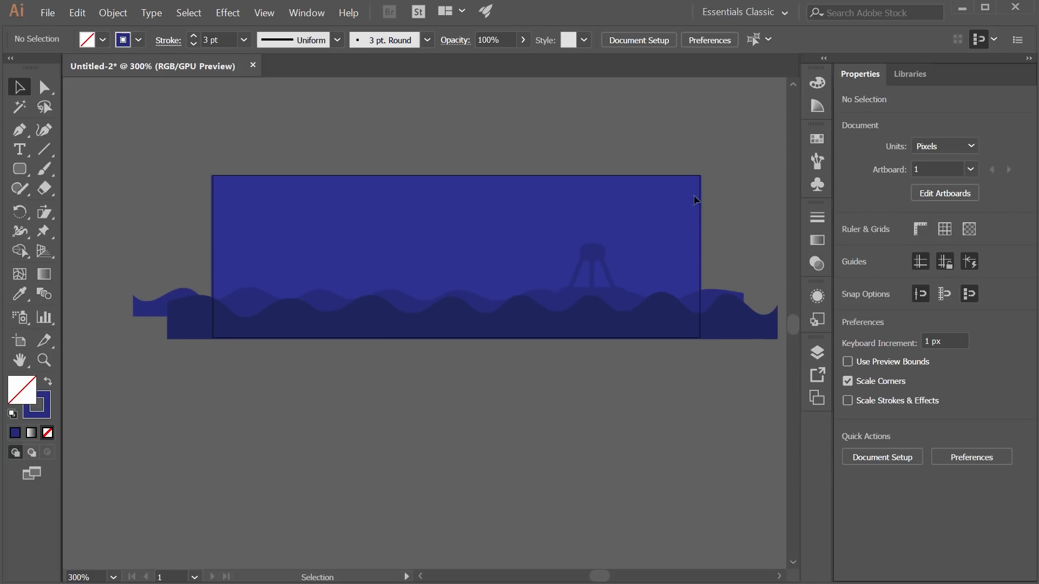
{"action": "left_click", "coordinate": [817, 350]}
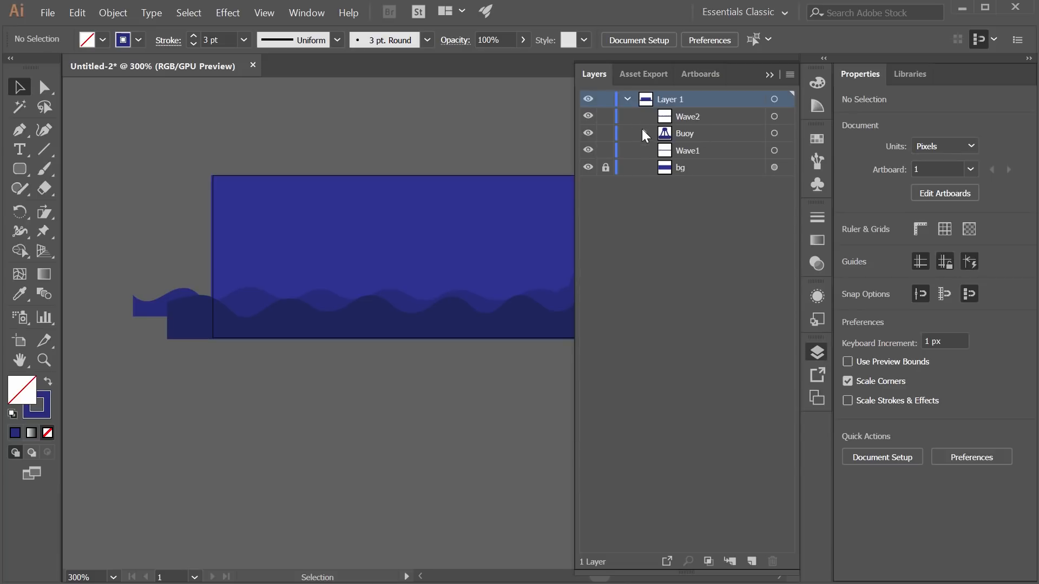
{"action": "left_click", "coordinate": [817, 352]}
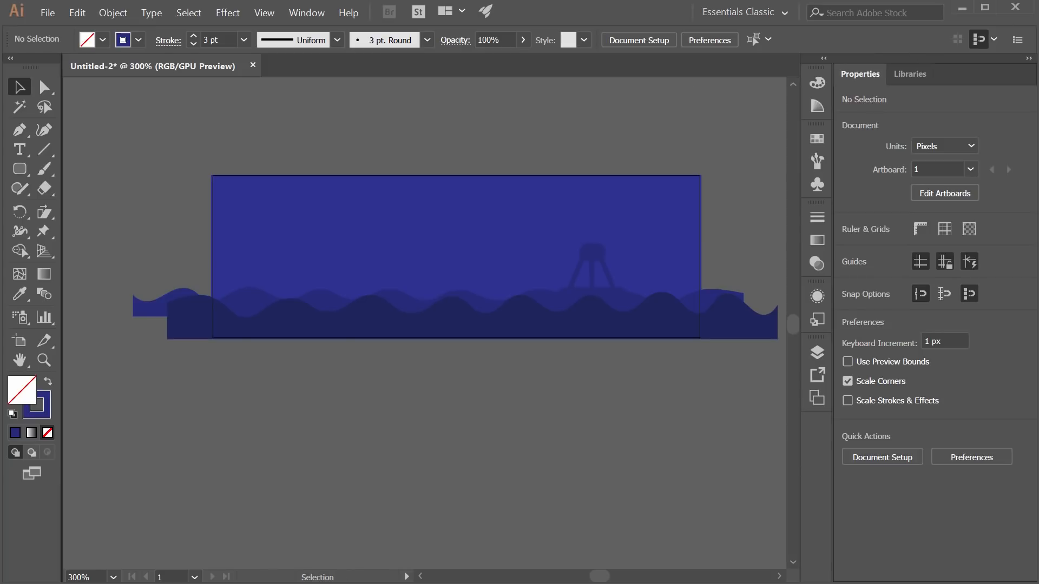
Save the document as buoy2.svg in SVG format in the 124 - SVG Gator Tutorial folder
{"action": "key", "text": "ctrl+shift+s"}
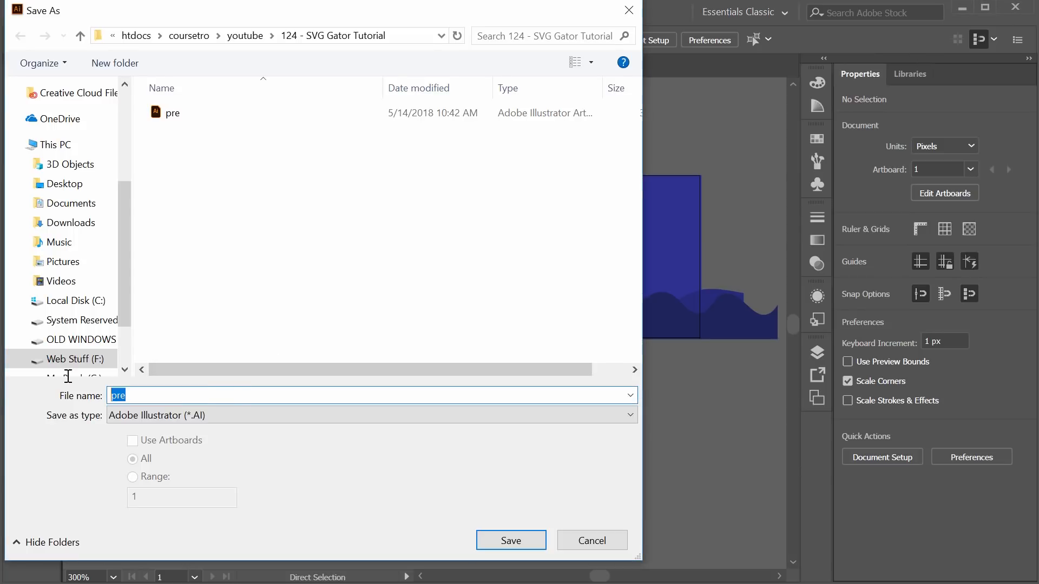
{"action": "type", "text": "buoy"}
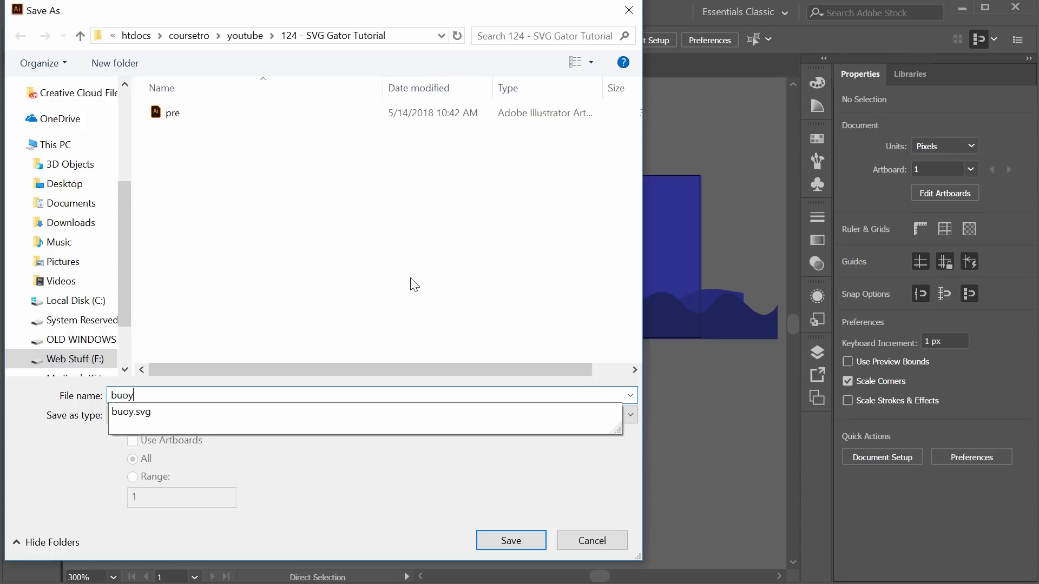
{"action": "type", "text": "2."}
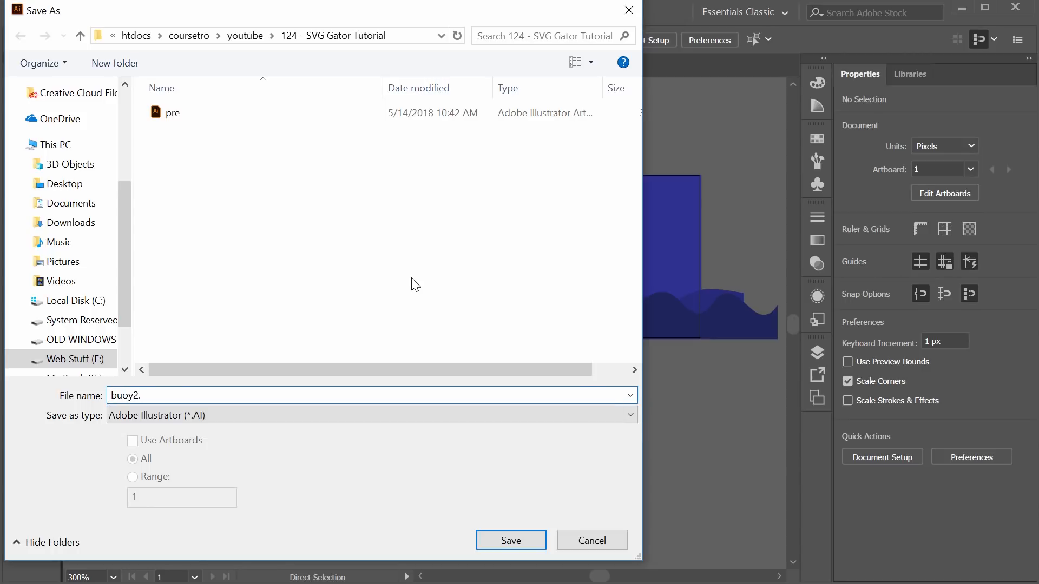
{"action": "type", "text": "svg"}
{"action": "left_click", "coordinate": [290, 416]}
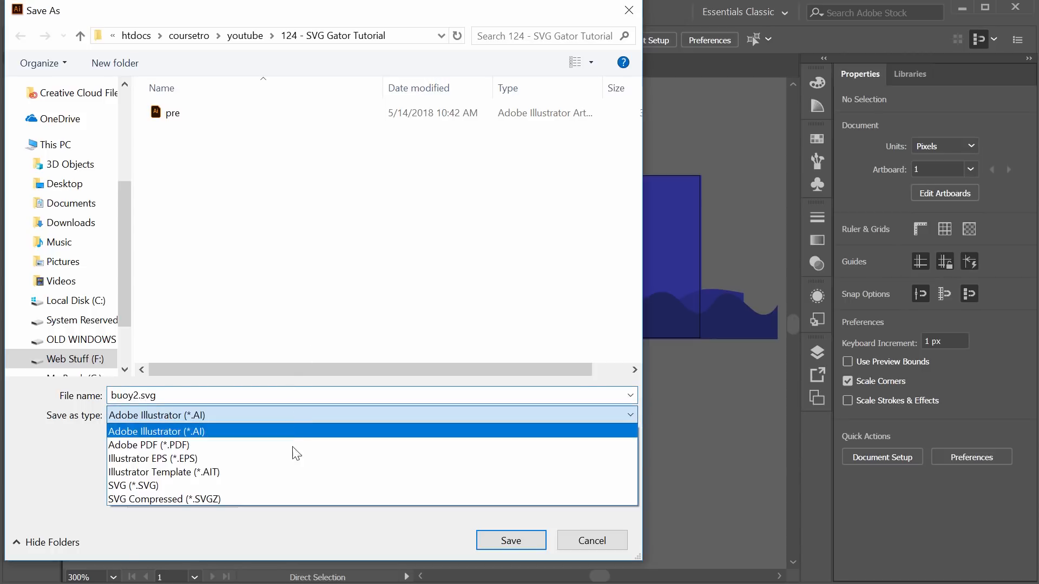
{"action": "left_click", "coordinate": [292, 491]}
{"action": "left_click", "coordinate": [511, 540]}
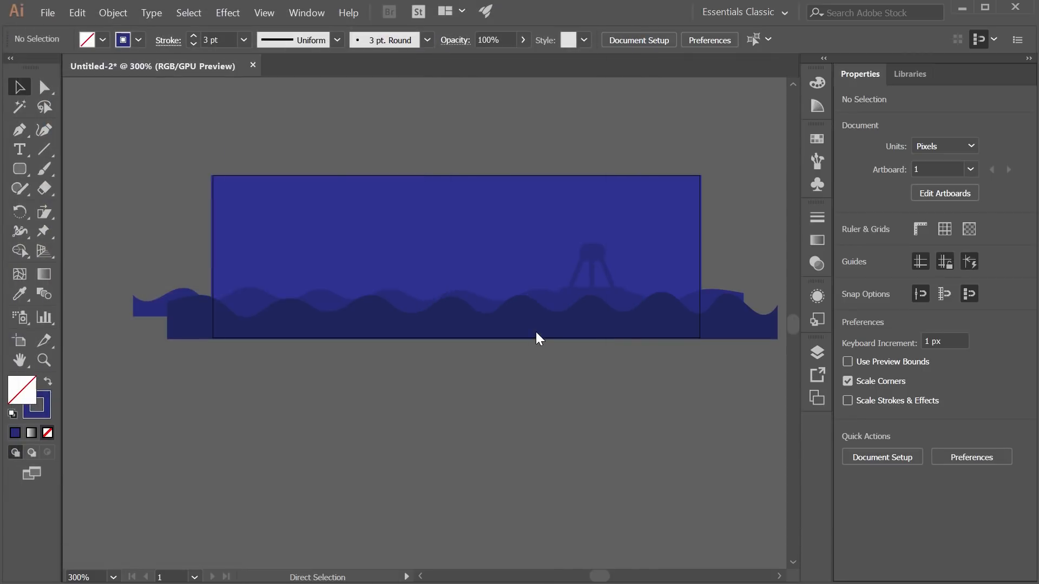
{"action": "left_click", "coordinate": [470, 405]}
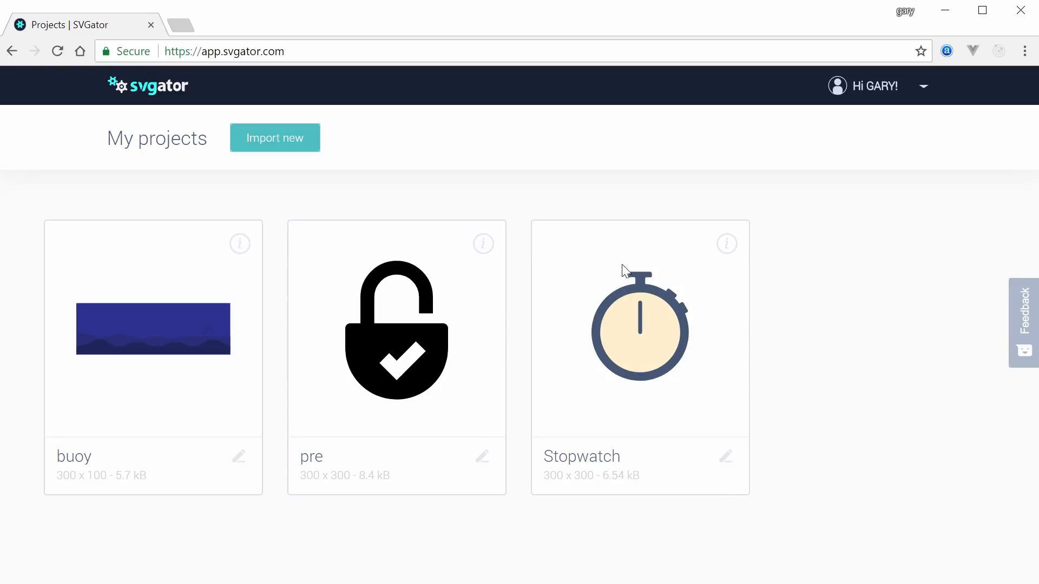
Switch to SVGator in the browser and import the buoy2 SVG file as a new project
{"action": "mouse_move", "coordinate": [681, 317]}
{"action": "left_click", "coordinate": [306, 149]}
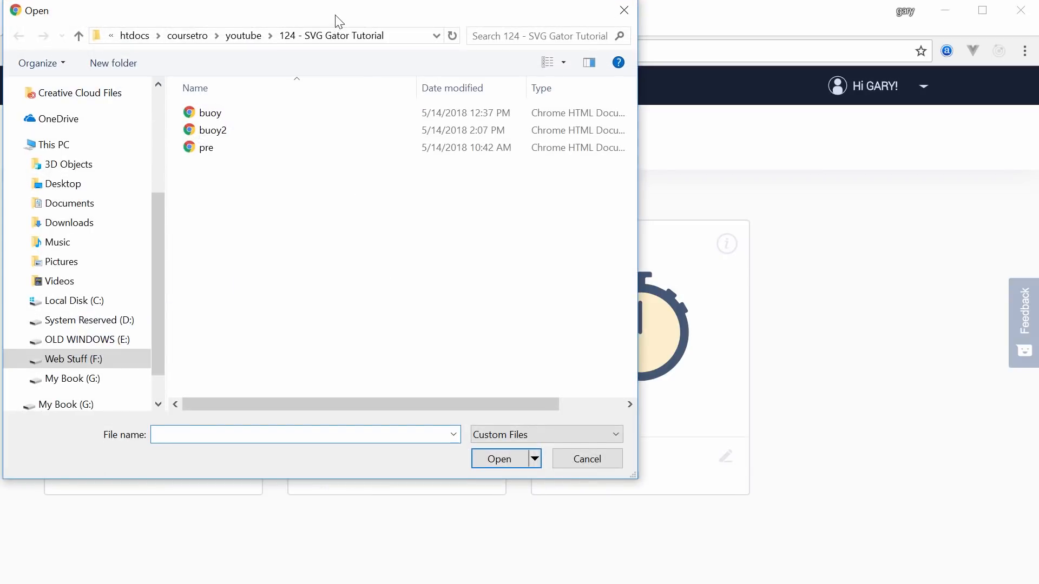
{"action": "left_click_drag", "start_coordinate": [336, 16], "coordinate": [397, 59]}
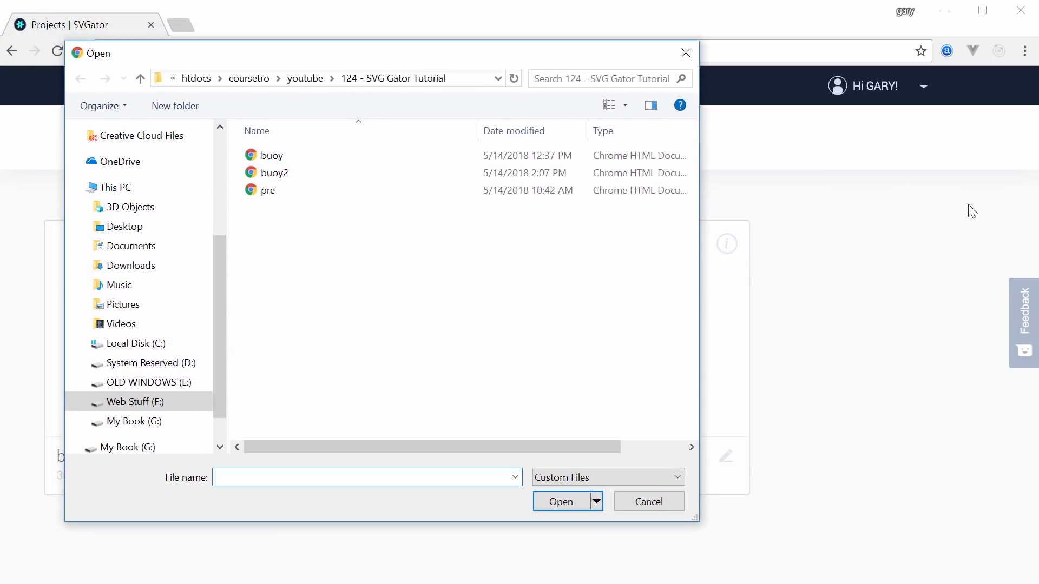
{"action": "double_click", "coordinate": [286, 174]}
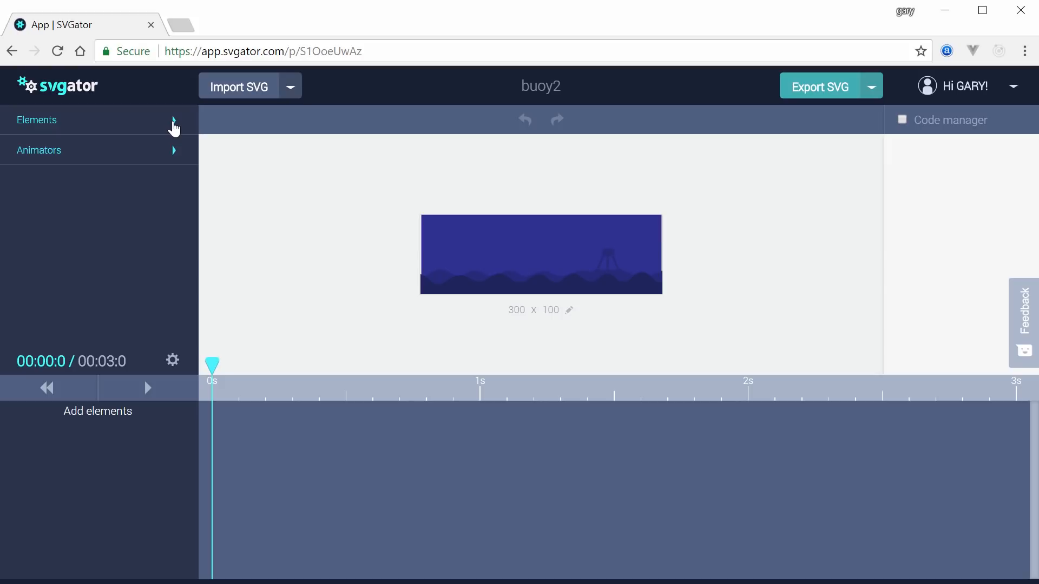
Examine the imported elements, including the contents of the bg and Buoy groups, and the list of available animators
{"action": "left_click", "coordinate": [174, 122]}
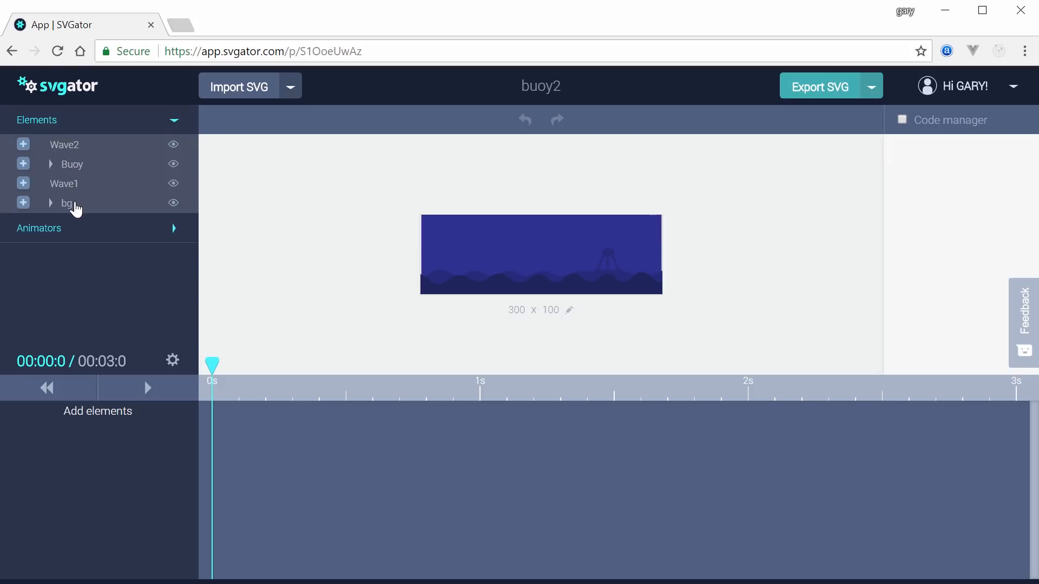
{"action": "left_click", "coordinate": [53, 204]}
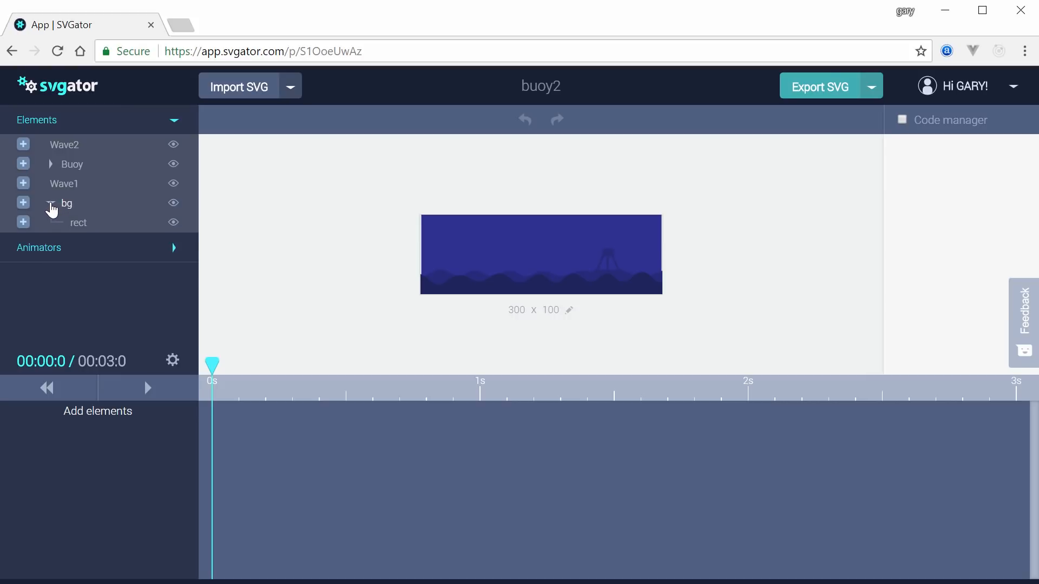
{"action": "left_click", "coordinate": [53, 204]}
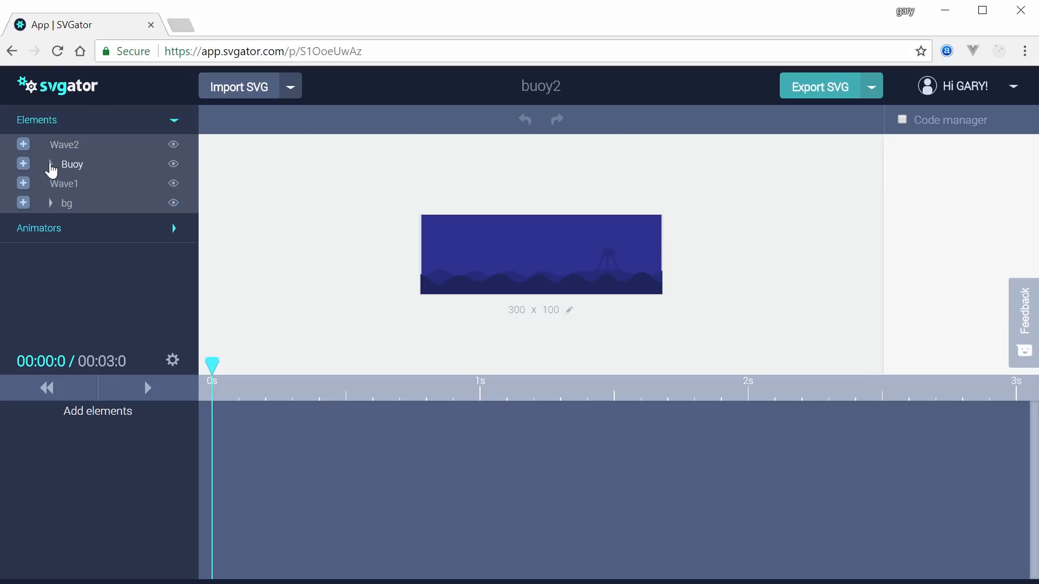
{"action": "left_click", "coordinate": [52, 168]}
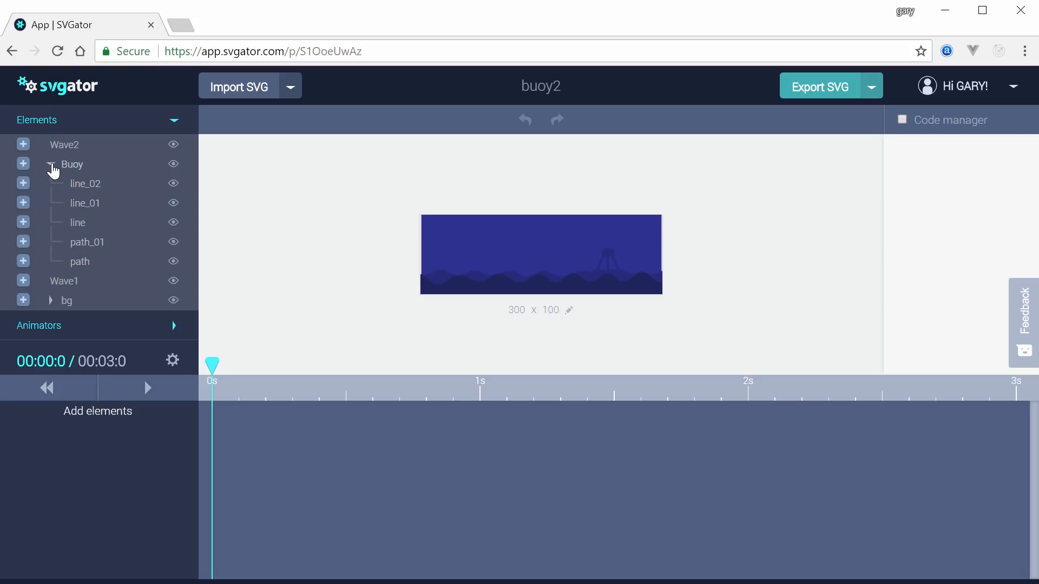
{"action": "left_click", "coordinate": [52, 167]}
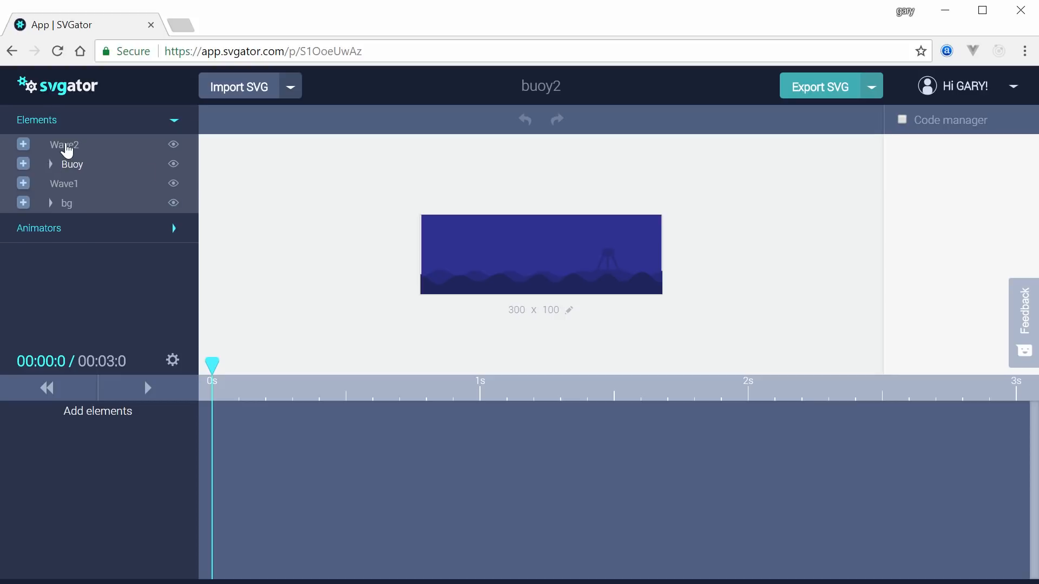
{"action": "left_click", "coordinate": [67, 151]}
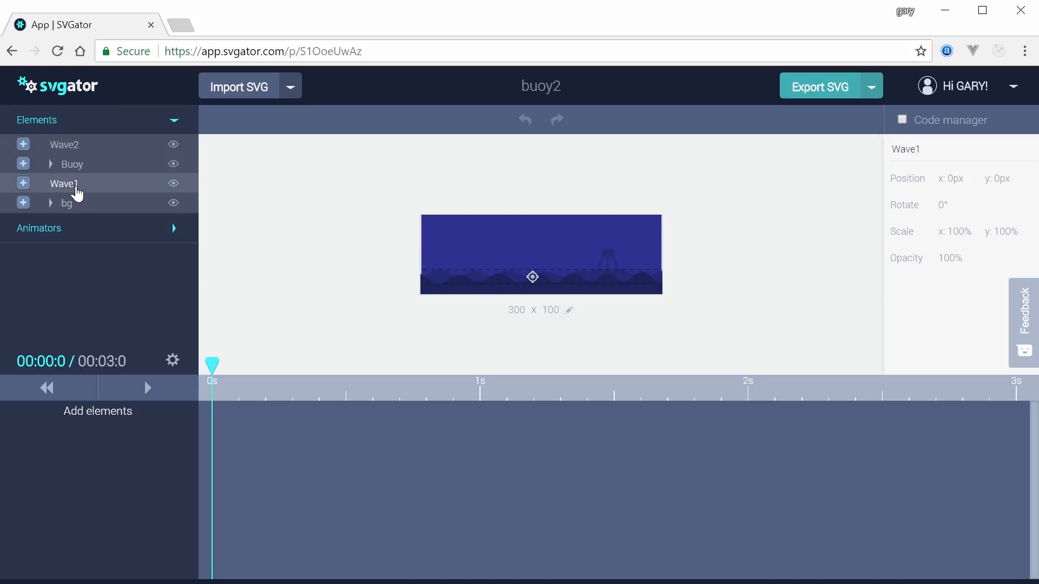
{"action": "left_click", "coordinate": [72, 205]}
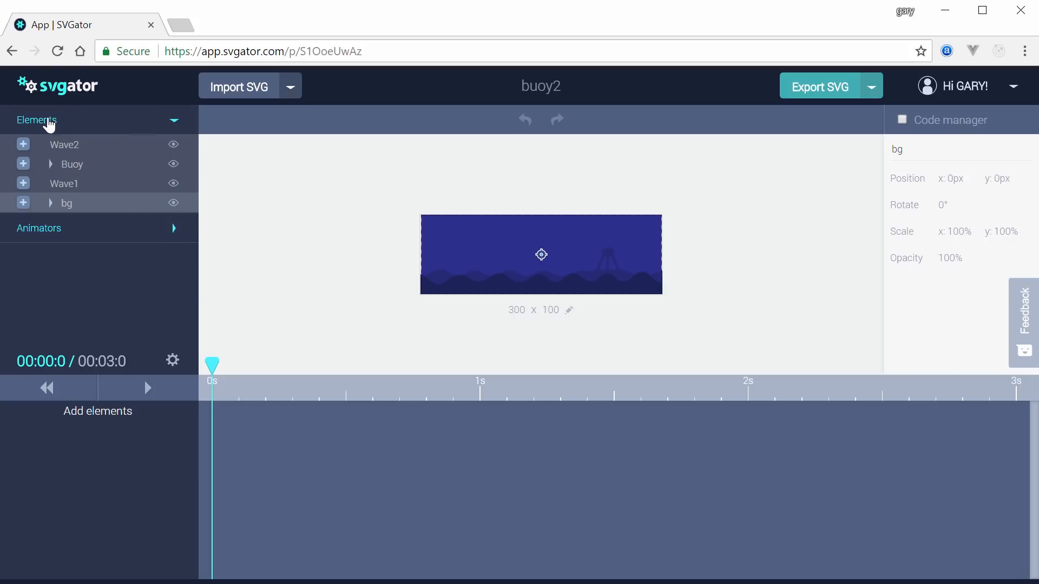
{"action": "left_click", "coordinate": [174, 230]}
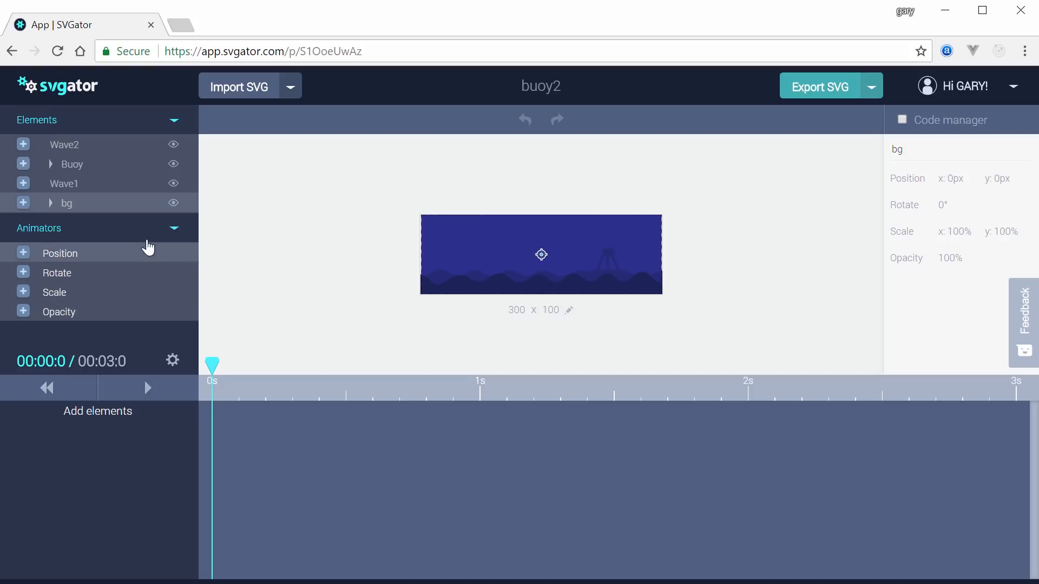
{"action": "left_click", "coordinate": [174, 229]}
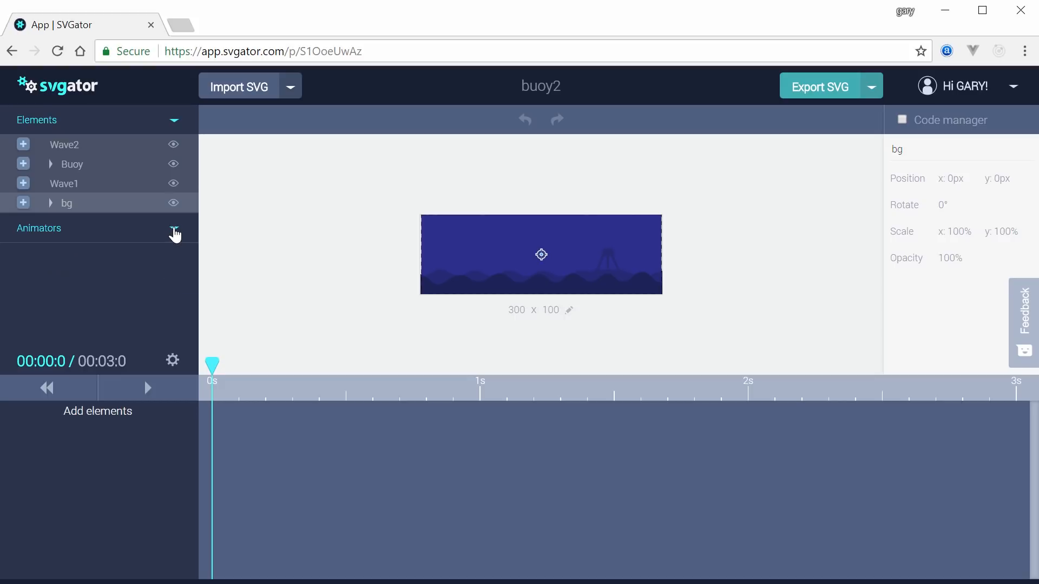
Set the animation's duration to 6 seconds and make it loop
{"action": "left_click", "coordinate": [173, 364]}
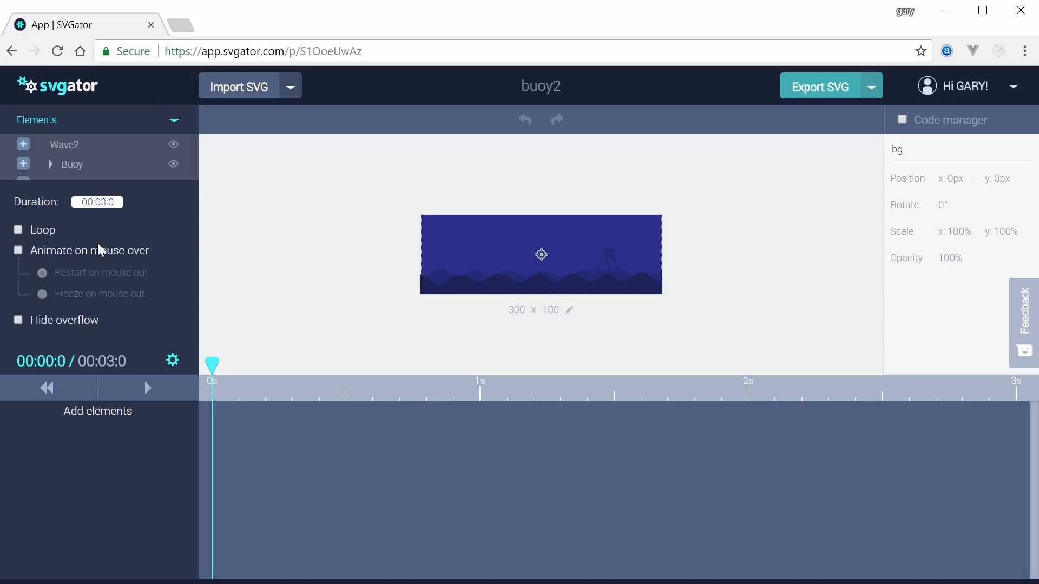
{"action": "left_click", "coordinate": [106, 202]}
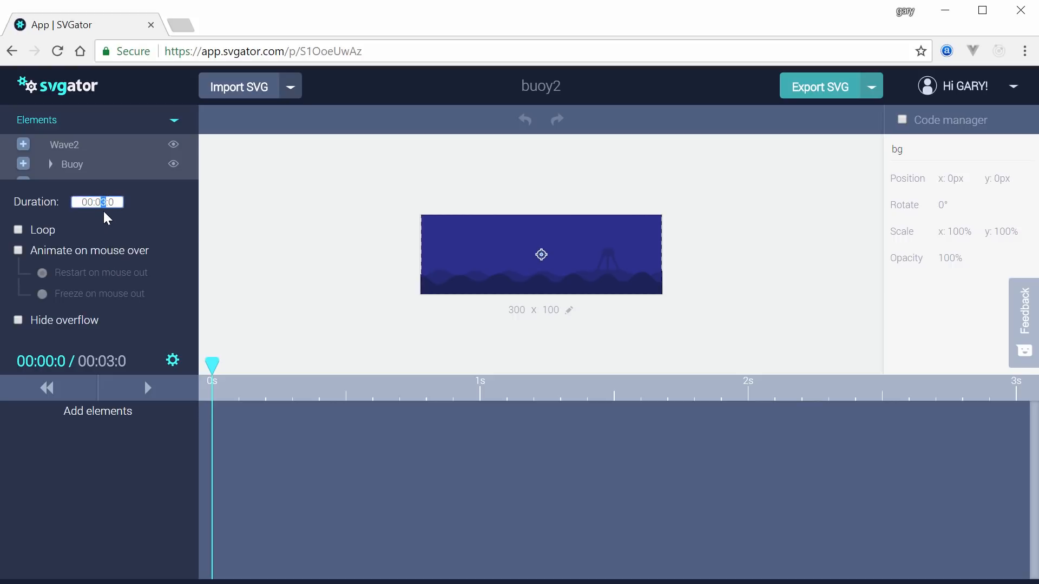
{"action": "key", "text": "ctrl+plus"}
{"action": "key", "text": "ctrl+plus"}
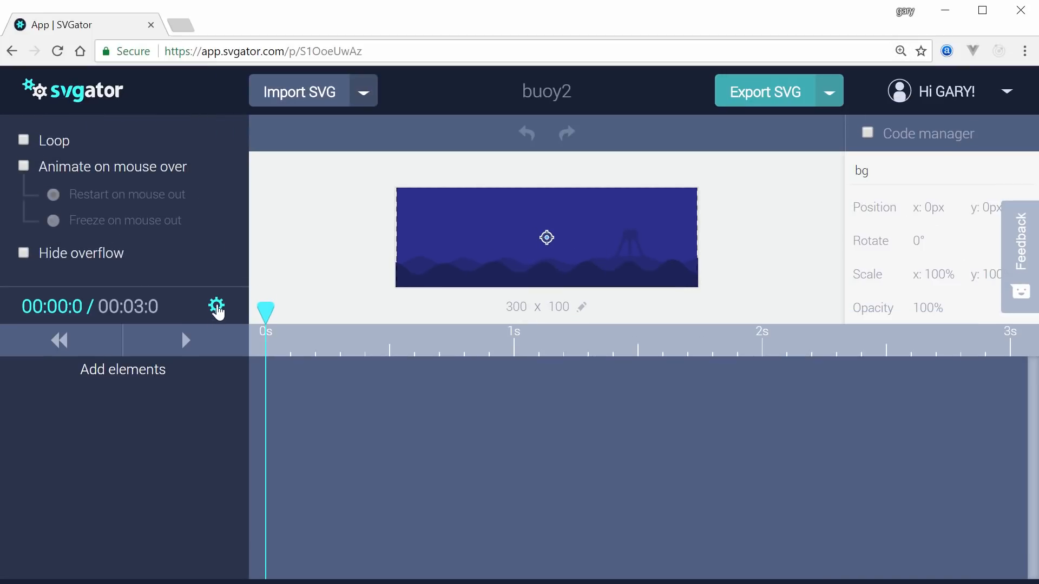
{"action": "left_click", "coordinate": [217, 306]}
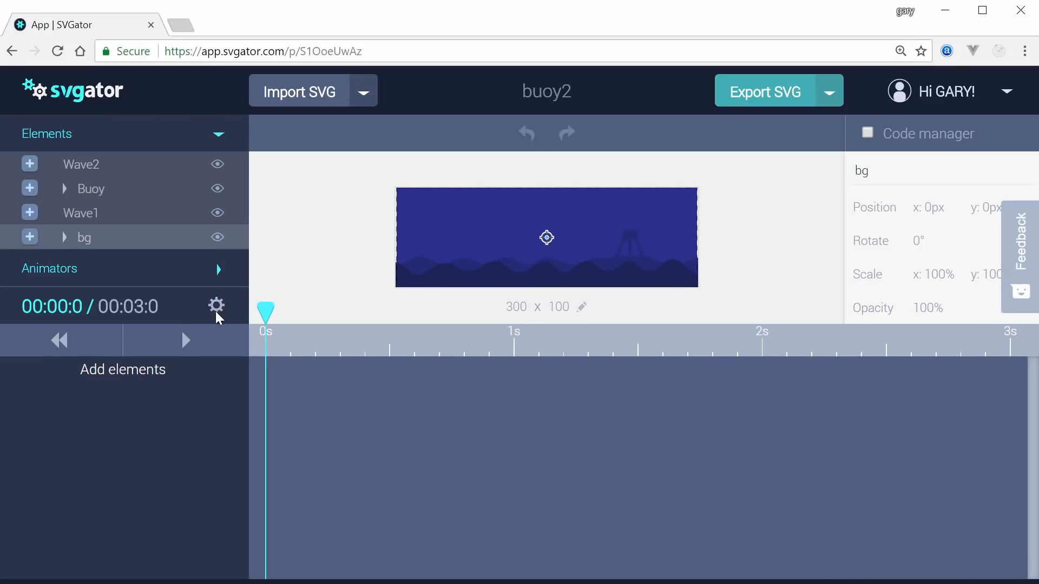
{"action": "left_click", "coordinate": [216, 302]}
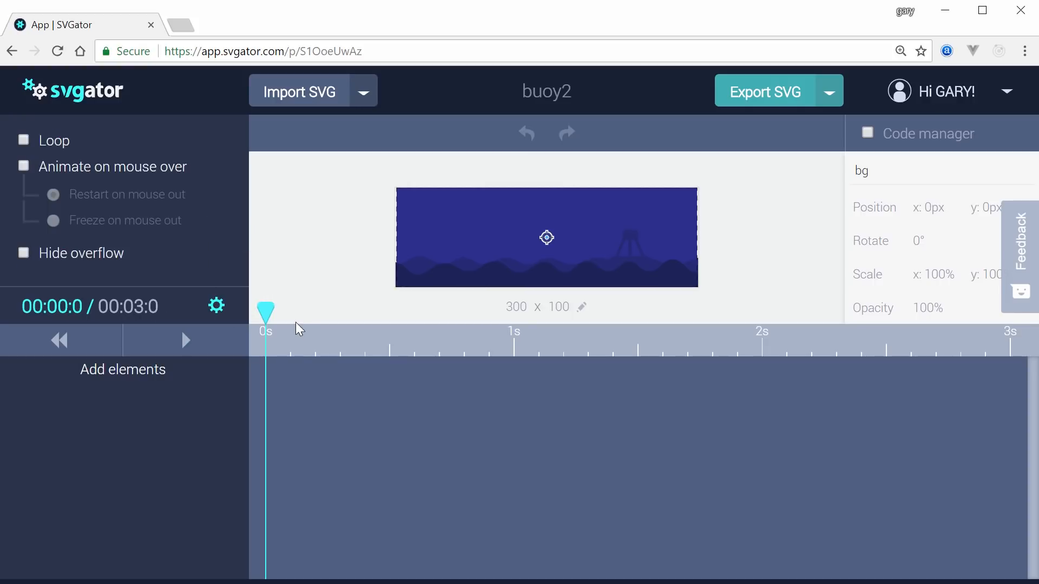
{"action": "key", "text": "ctrl+plus"}
{"action": "left_click", "coordinate": [113, 164]}
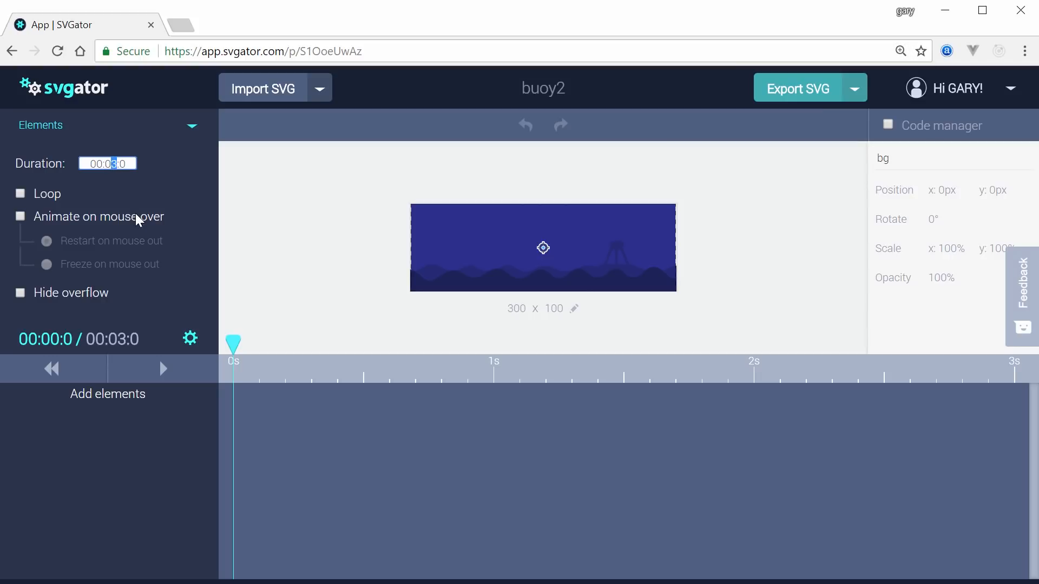
{"action": "type", "text": "6"}
{"action": "key", "text": "Return"}
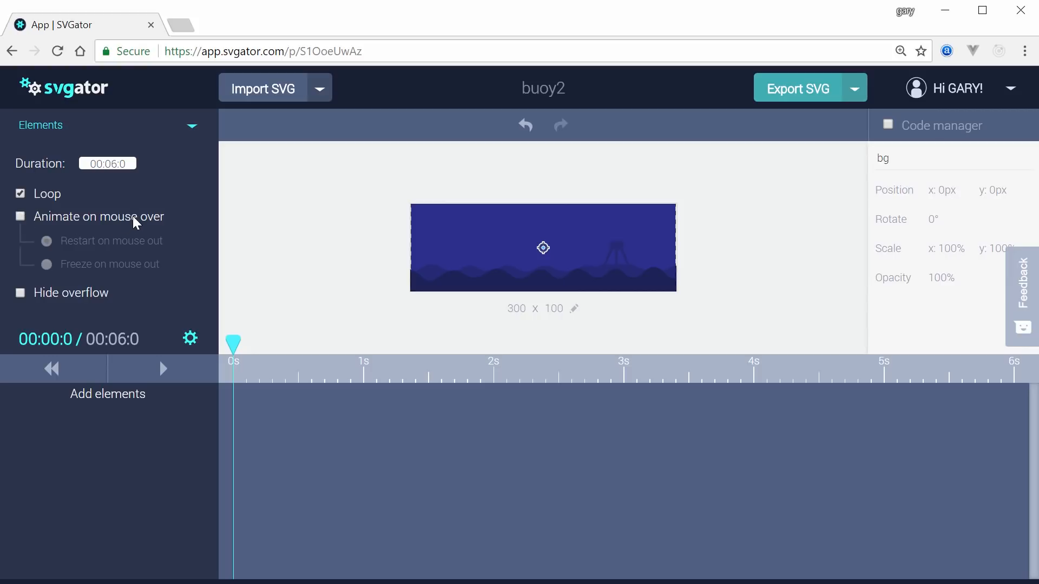
Try the Animate on mouse over option and switch it back off
{"action": "left_click", "coordinate": [19, 219]}
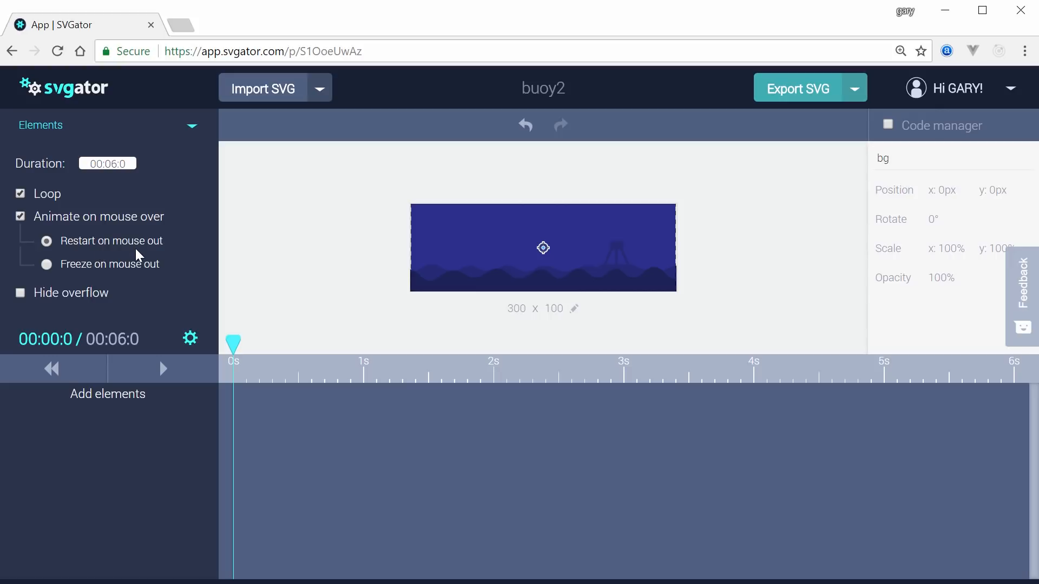
{"action": "left_click", "coordinate": [20, 218]}
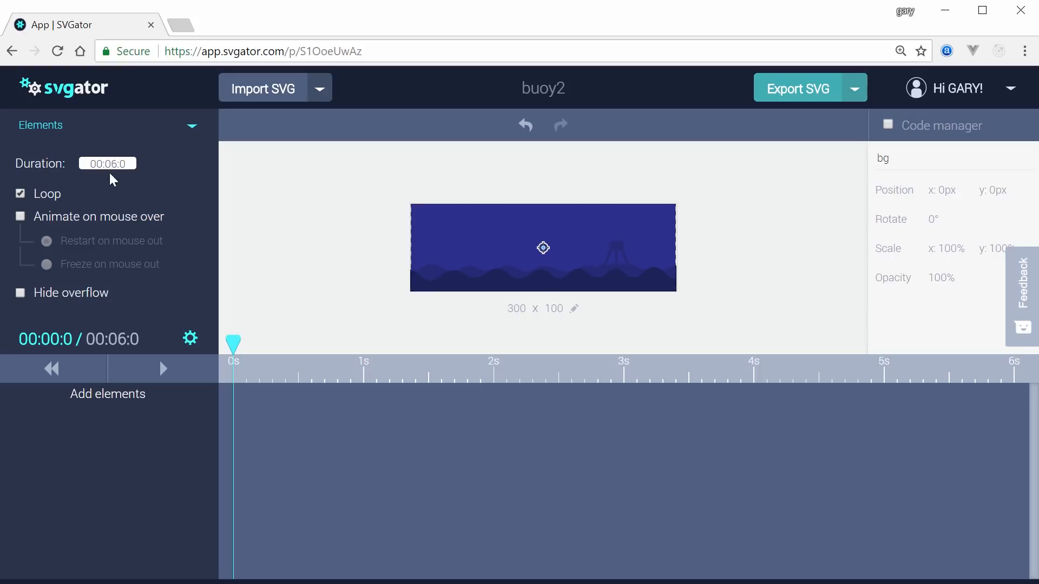
Add a Position animator to Wave2 and set its easing to Ease-in-out
{"action": "left_click", "coordinate": [192, 130]}
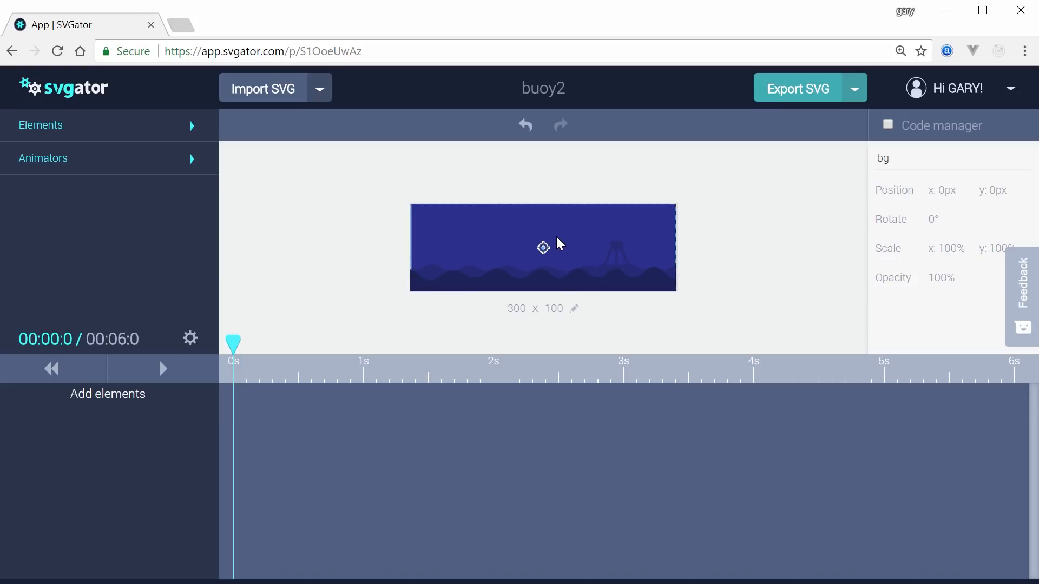
{"action": "left_click", "coordinate": [190, 128]}
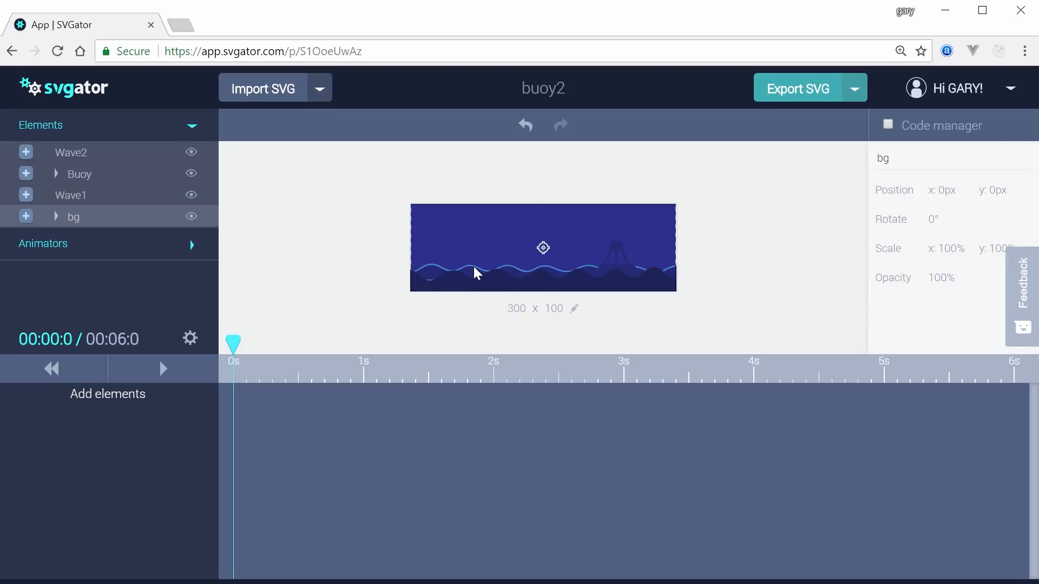
{"action": "left_click", "coordinate": [478, 289]}
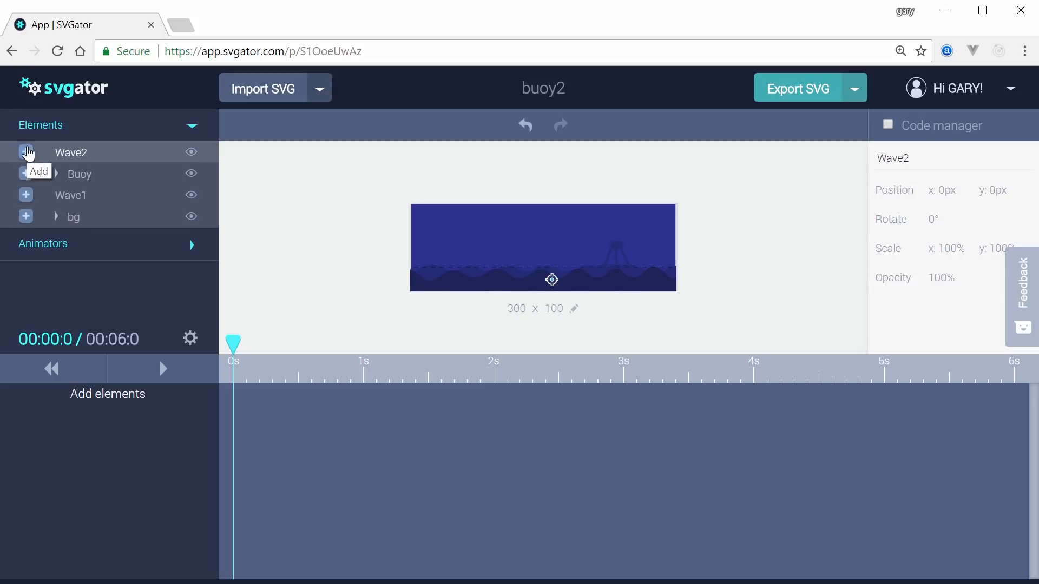
{"action": "left_click", "coordinate": [191, 245]}
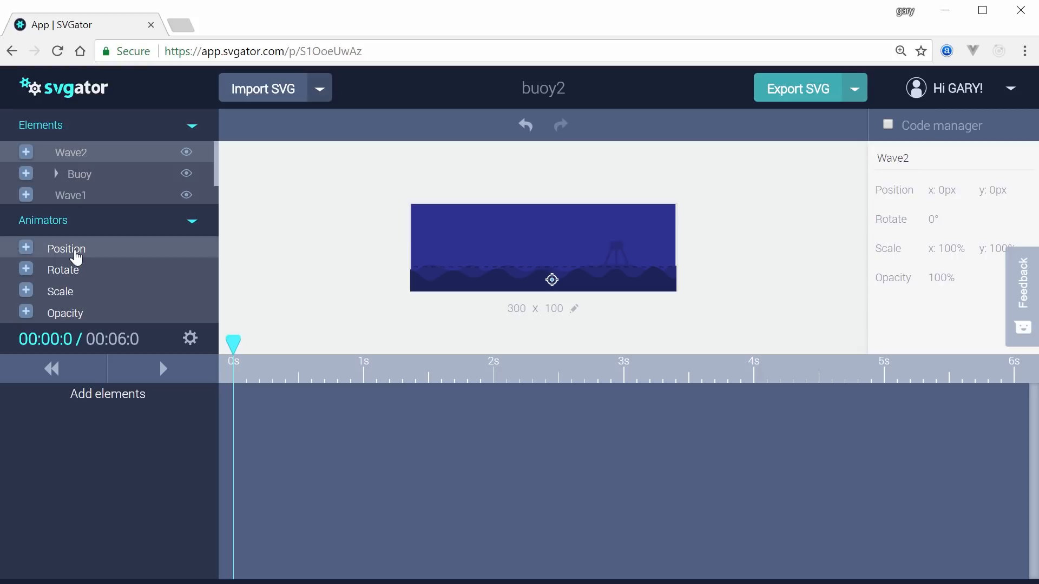
{"action": "left_click", "coordinate": [26, 247]}
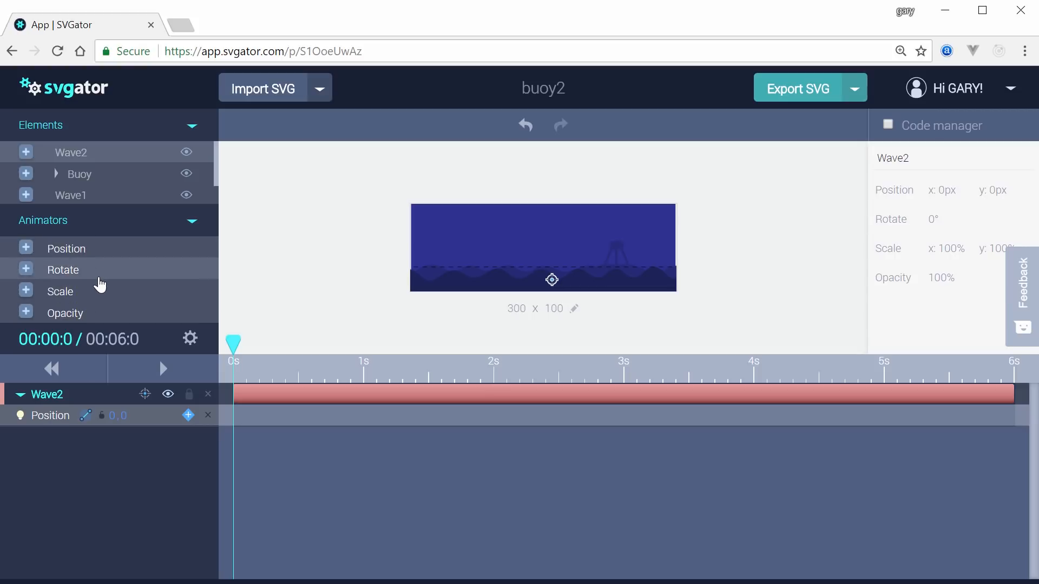
{"action": "left_click", "coordinate": [84, 418]}
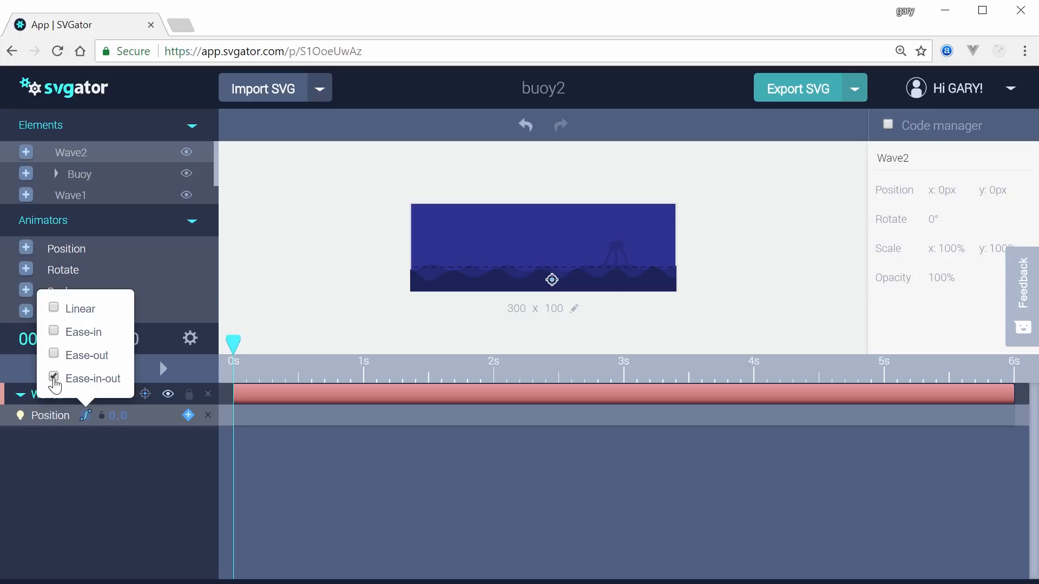
{"action": "left_click", "coordinate": [110, 466]}
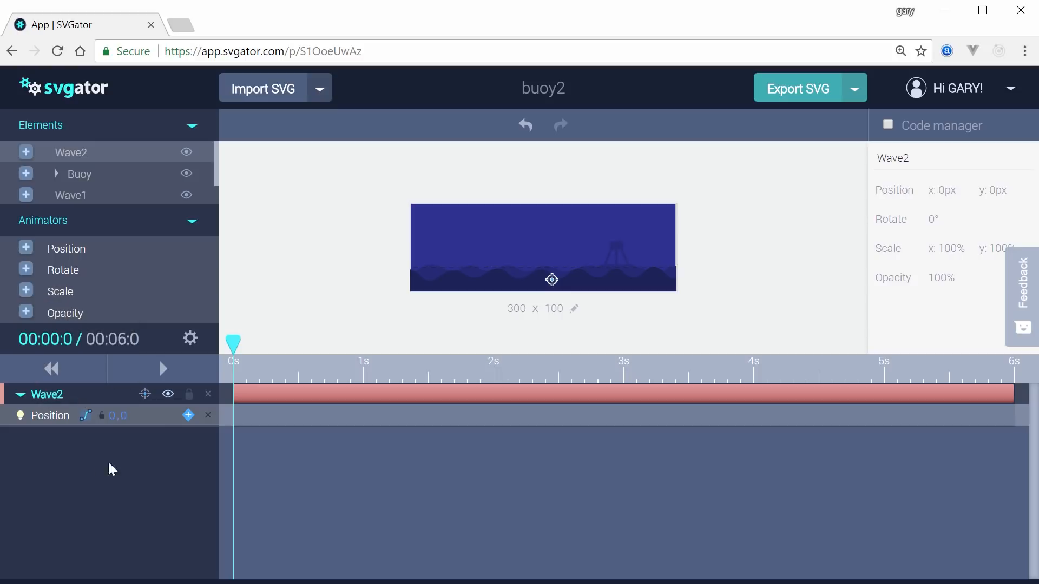
Keyframe Wave2's starting position at 0 seconds and an x position of 20 at 3 seconds
{"action": "left_click", "coordinate": [187, 417]}
{"action": "left_click_drag", "start_coordinate": [234, 349], "coordinate": [624, 327]}
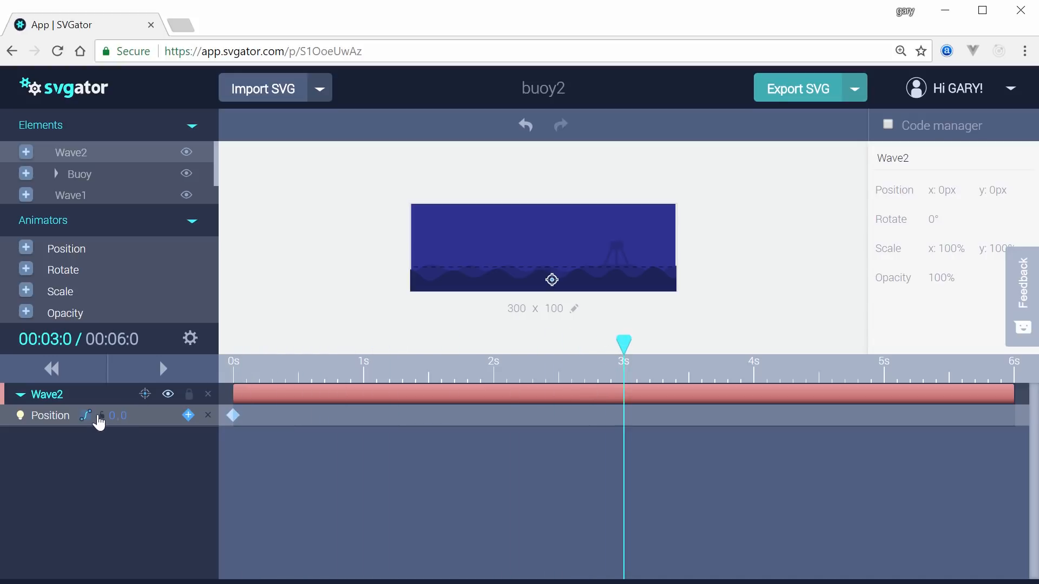
{"action": "left_click", "coordinate": [188, 415]}
{"action": "left_click", "coordinate": [112, 416]}
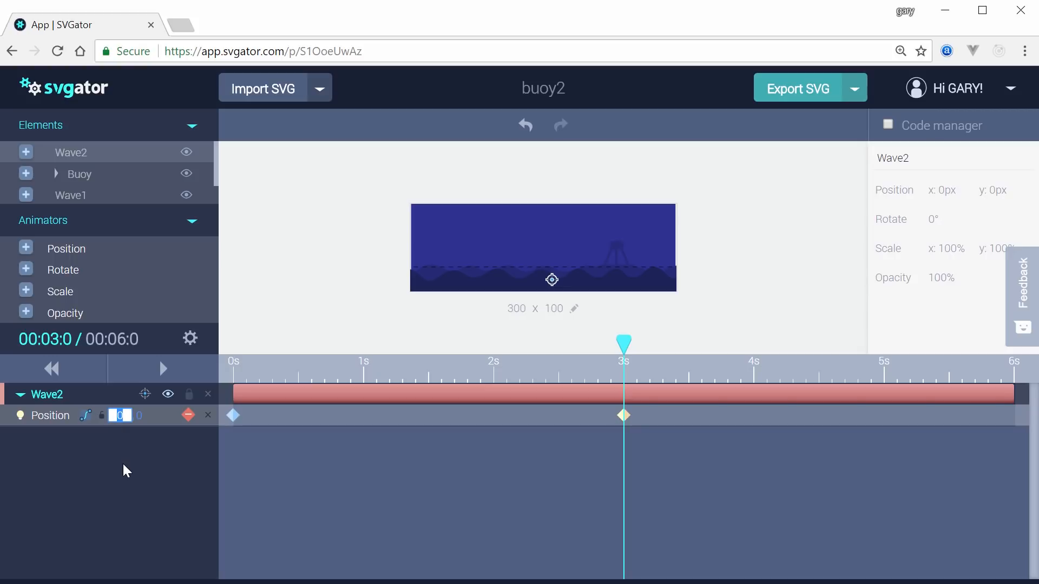
{"action": "type", "text": "20"}
{"action": "key", "text": "Return"}
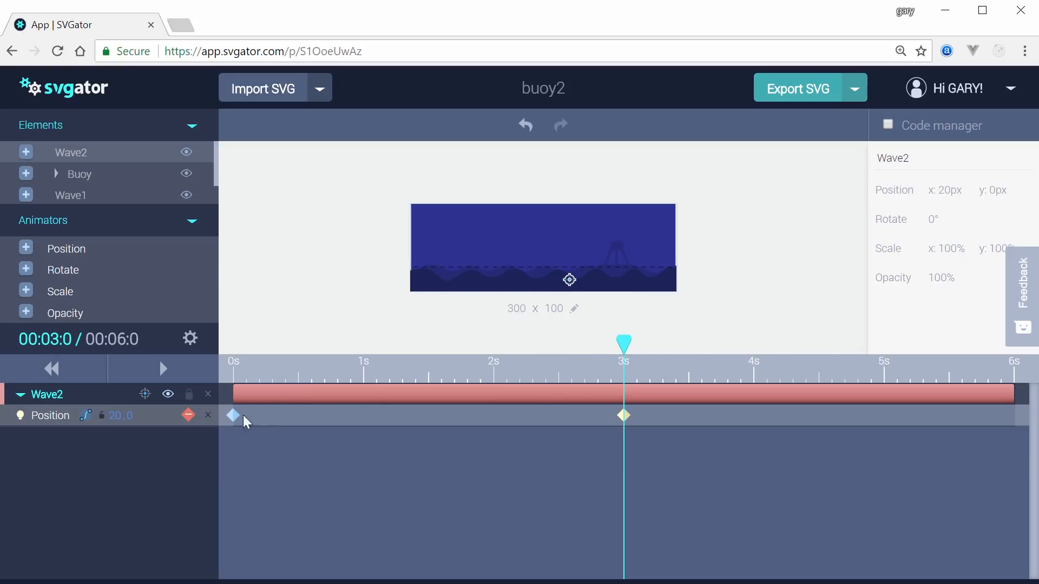
Set Wave2's x position to 0 at the 6-second mark to close the loop
{"action": "left_click_drag", "start_coordinate": [626, 345], "coordinate": [1014, 349]}
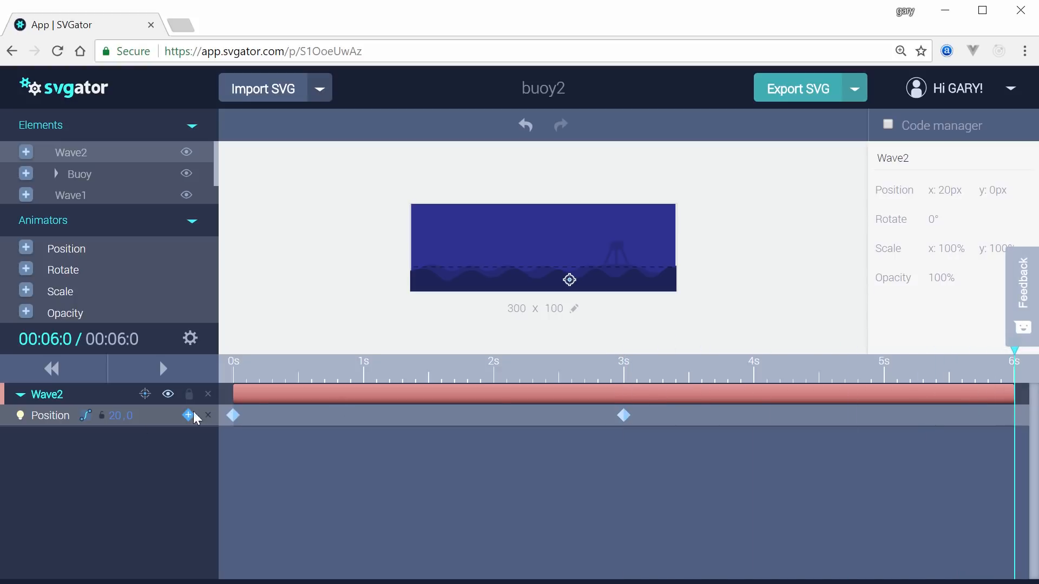
{"action": "left_click", "coordinate": [131, 417]}
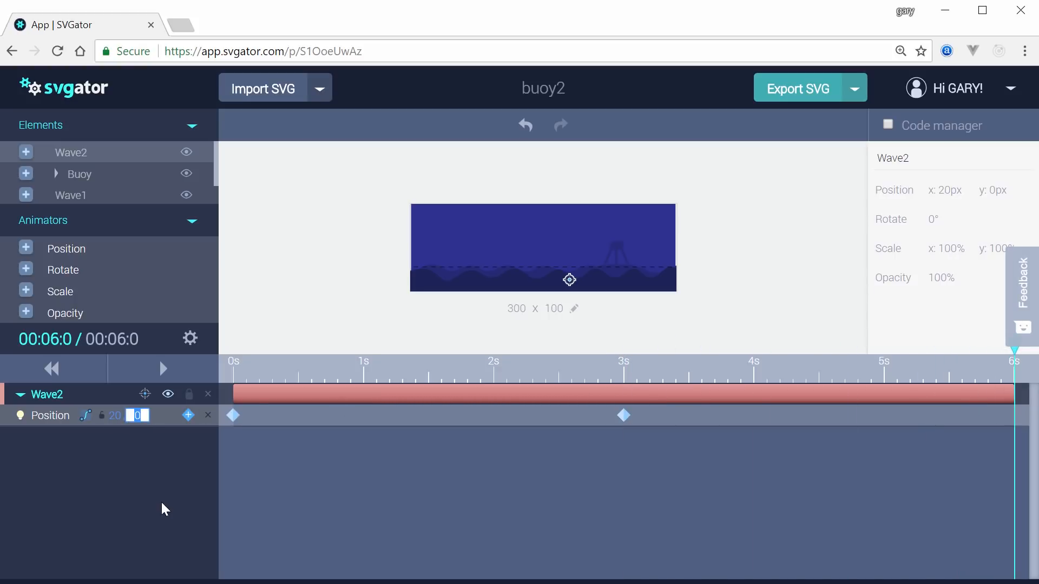
{"action": "left_click", "coordinate": [115, 417]}
{"action": "type", "text": "0"}
{"action": "key", "text": "Return"}
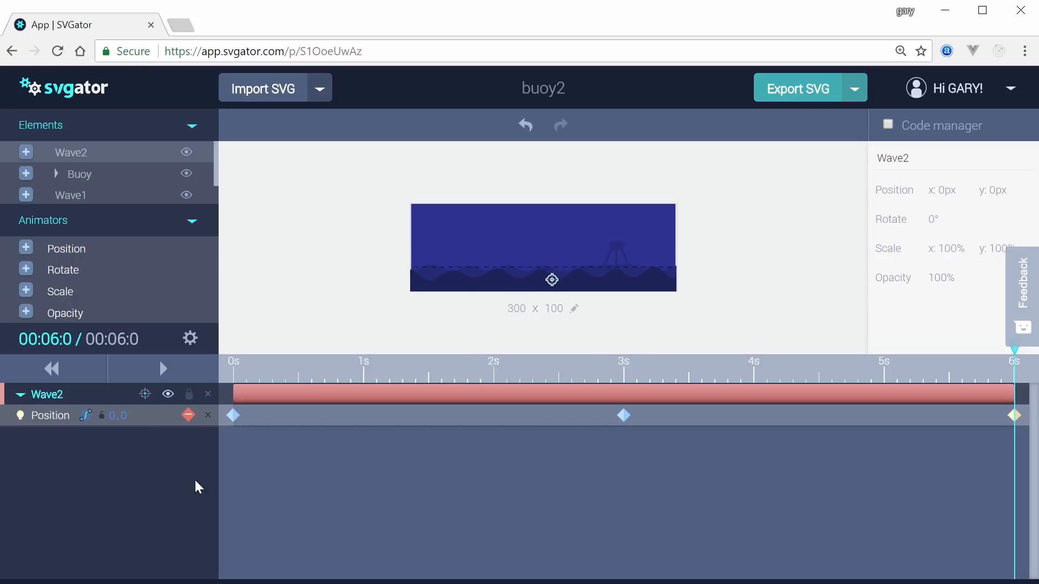
Play back the animation to check Wave2's movement, and pause it
{"action": "left_click", "coordinate": [164, 368]}
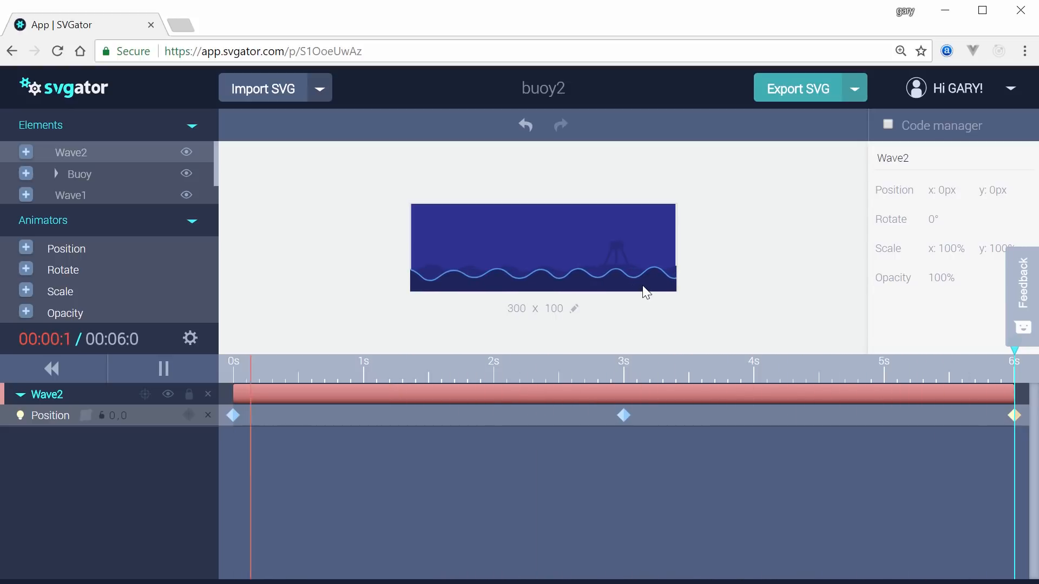
{"action": "left_click", "coordinate": [783, 289]}
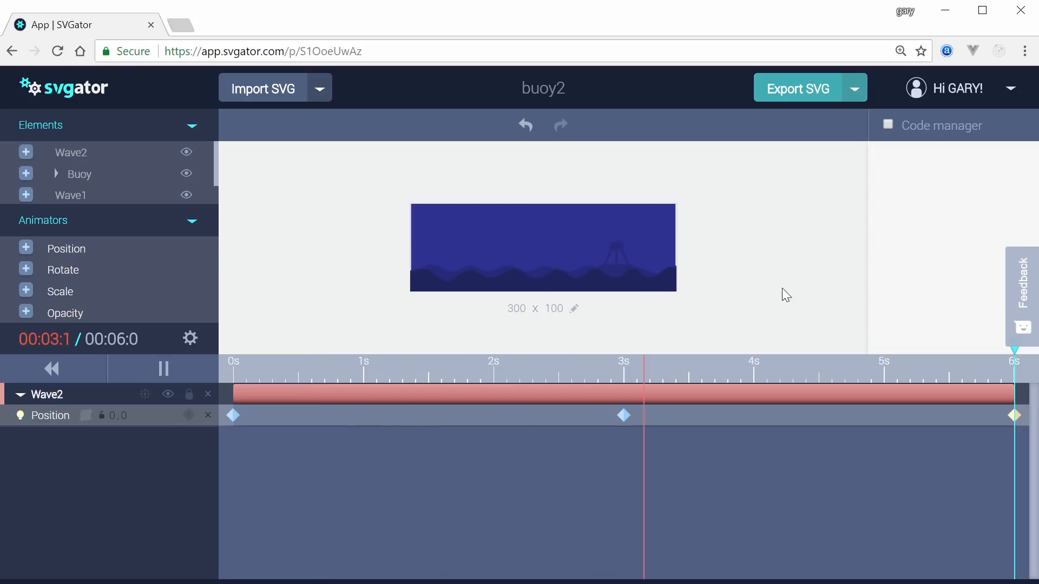
{"action": "left_click", "coordinate": [164, 370]}
Add a Position animator to Wave1 with the playhead at 0 seconds and set its easing to Ease-in-out
{"action": "left_click", "coordinate": [233, 372]}
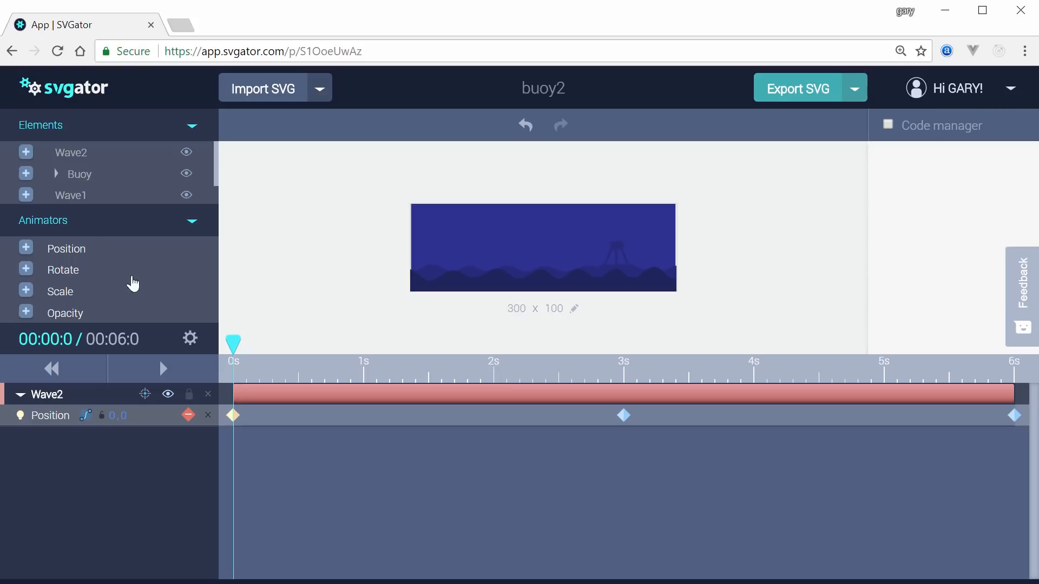
{"action": "left_click", "coordinate": [71, 197]}
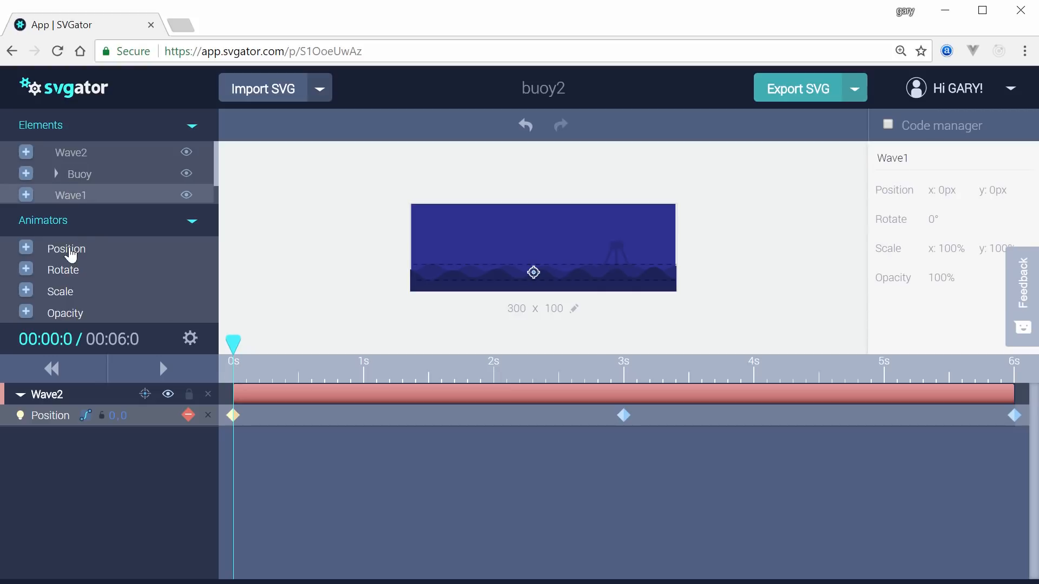
{"action": "left_click", "coordinate": [26, 249]}
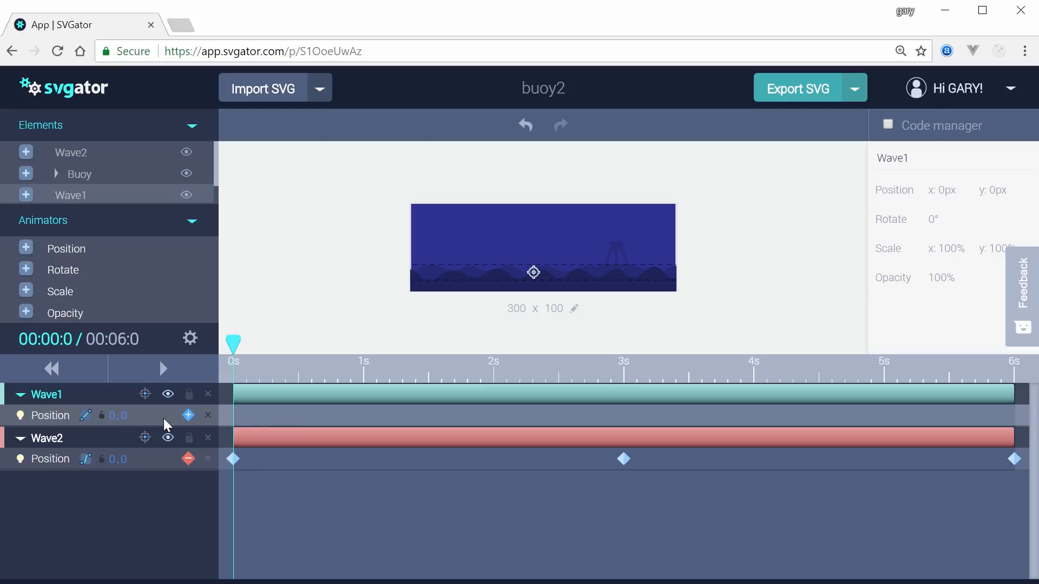
{"action": "left_click", "coordinate": [85, 419]}
{"action": "left_click", "coordinate": [54, 378]}
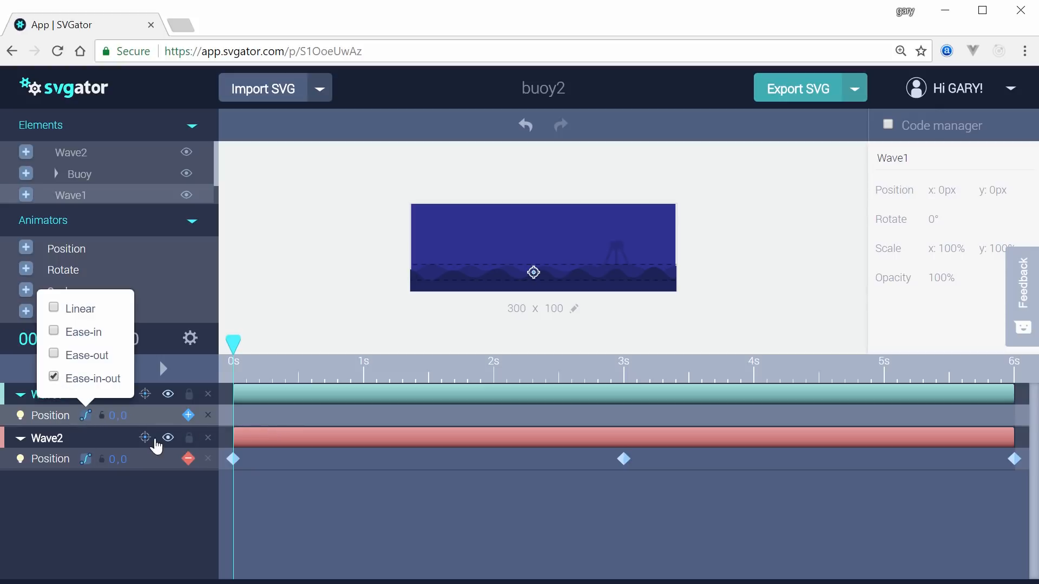
{"action": "left_click", "coordinate": [151, 512]}
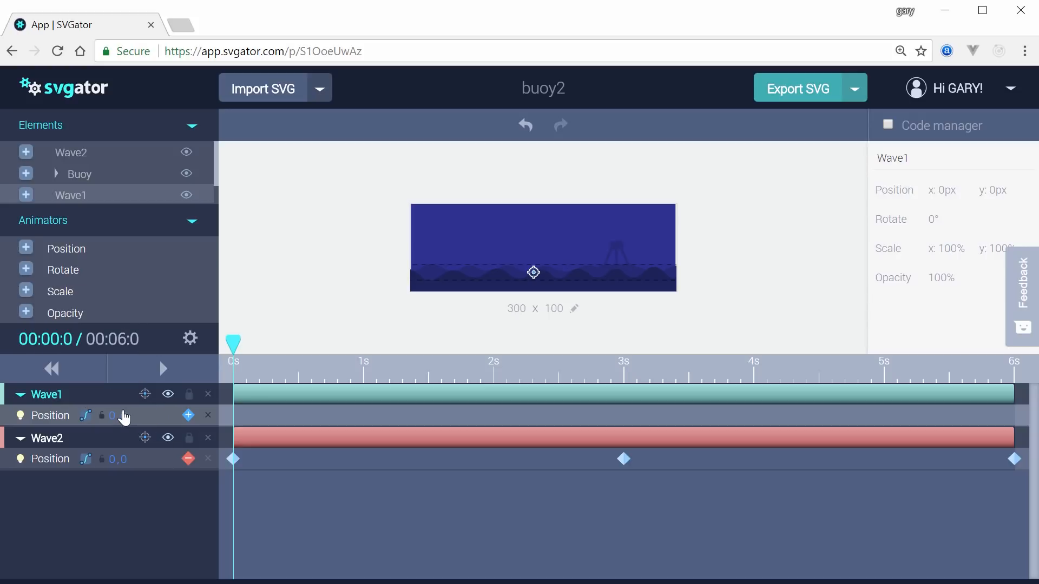
Keyframe Wave1's starting position at 0 seconds and an x position of -20 at 3 seconds
{"action": "left_click", "coordinate": [189, 415]}
{"action": "left_click_drag", "start_coordinate": [236, 349], "coordinate": [627, 355]}
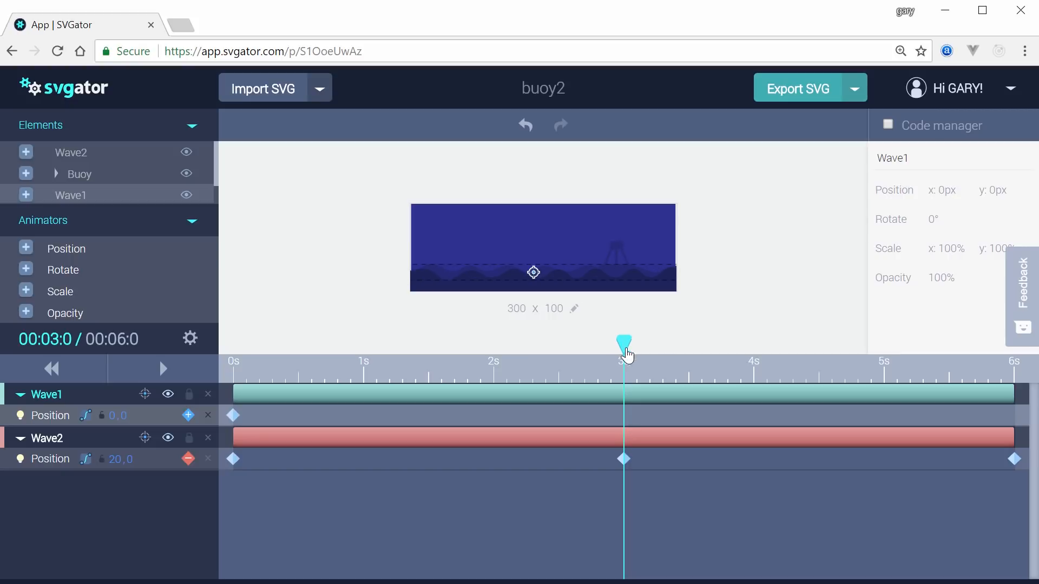
{"action": "left_click", "coordinate": [113, 417]}
{"action": "type", "text": "-20"}
{"action": "key", "text": "Return"}
Set Wave1's x position to 0 at the 6-second mark
{"action": "left_click_drag", "start_coordinate": [623, 343], "coordinate": [1033, 326]}
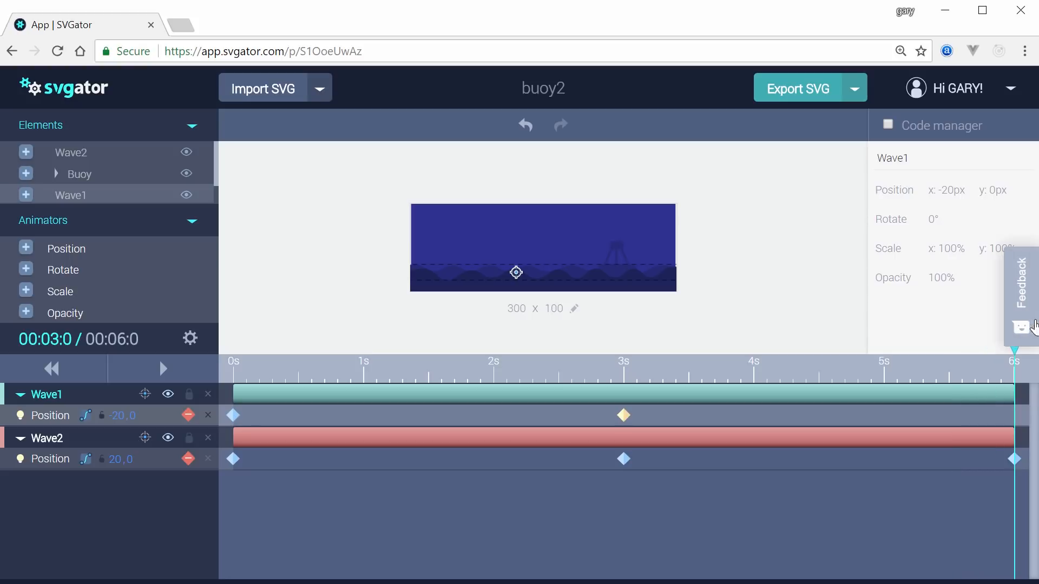
{"action": "left_click", "coordinate": [120, 415]}
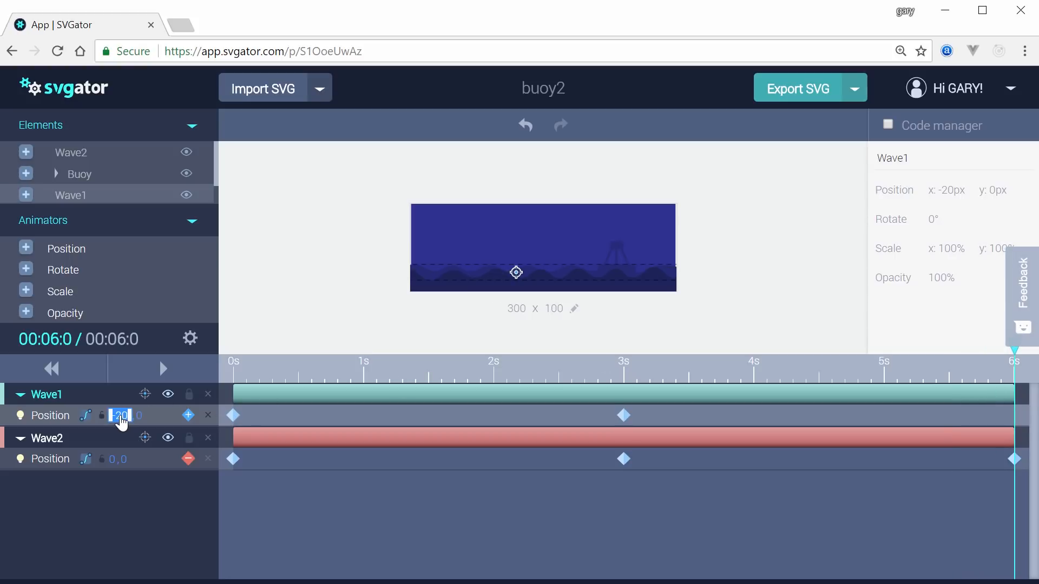
{"action": "type", "text": "0"}
{"action": "key", "text": "Return"}
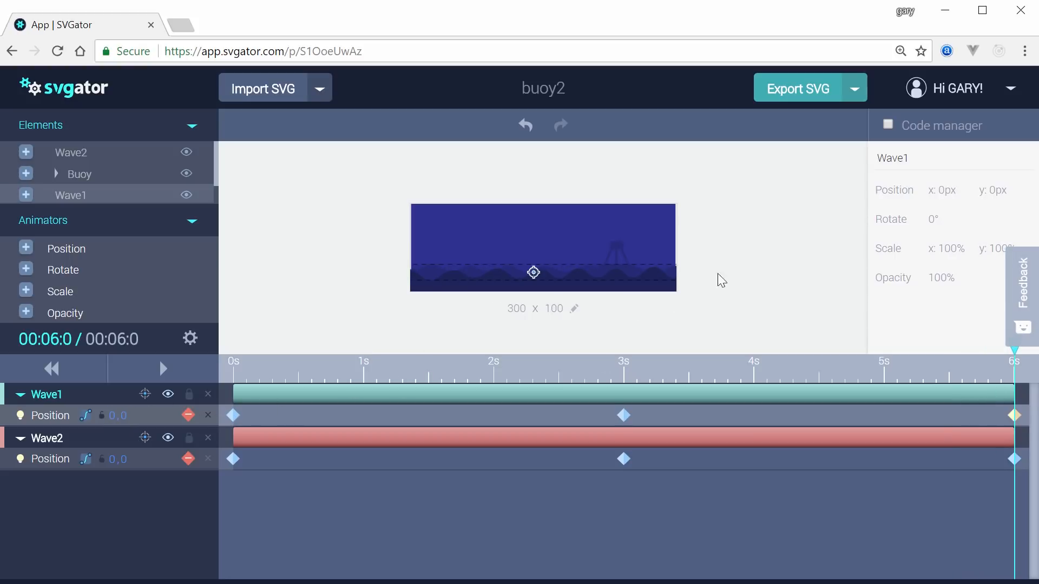
Deselect the wave and play back the animation to check both waves moving in opposite directions
{"action": "left_click", "coordinate": [746, 260]}
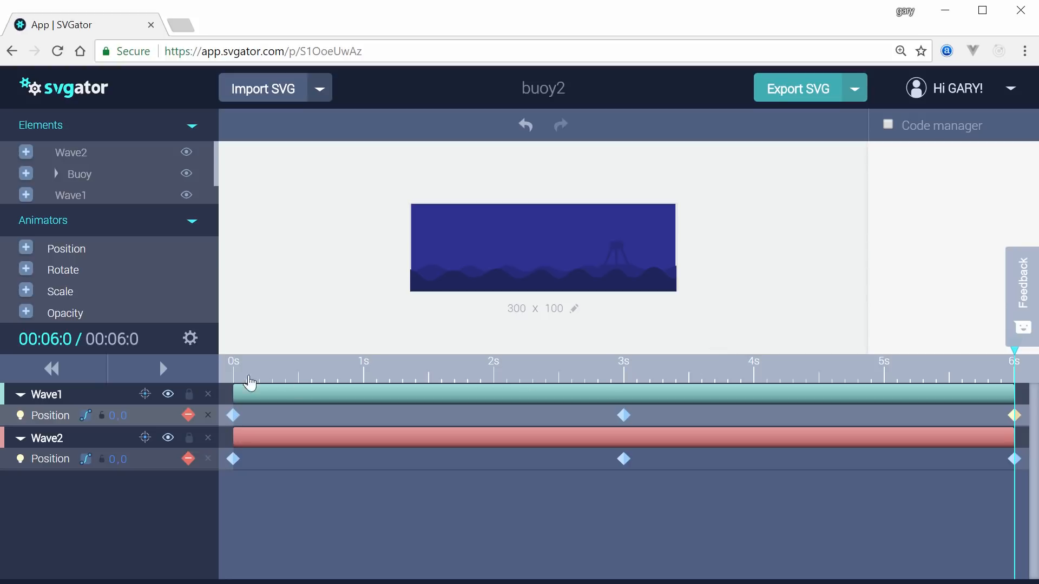
{"action": "left_click", "coordinate": [163, 369]}
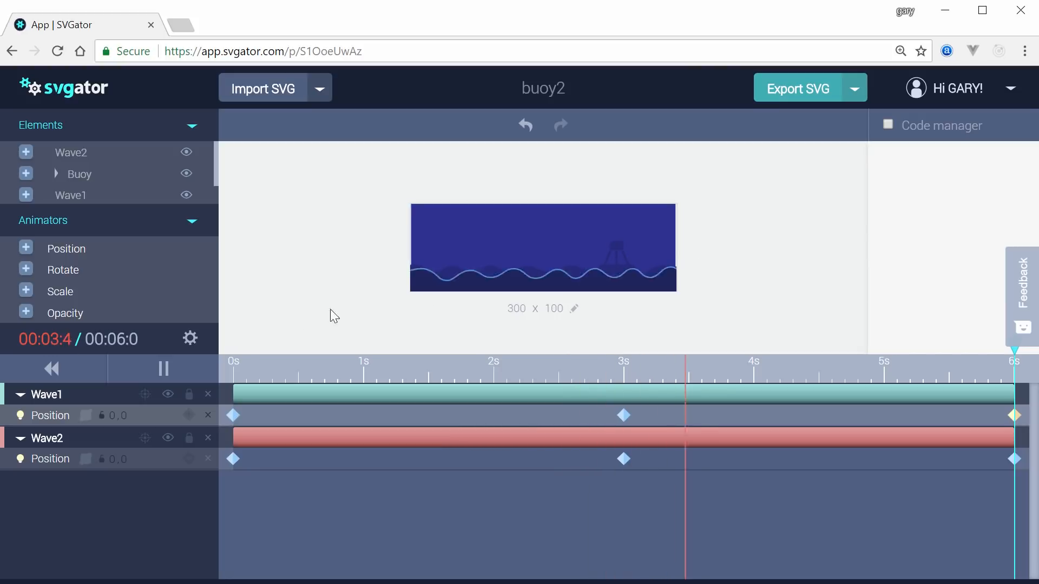
{"action": "left_click", "coordinate": [172, 376]}
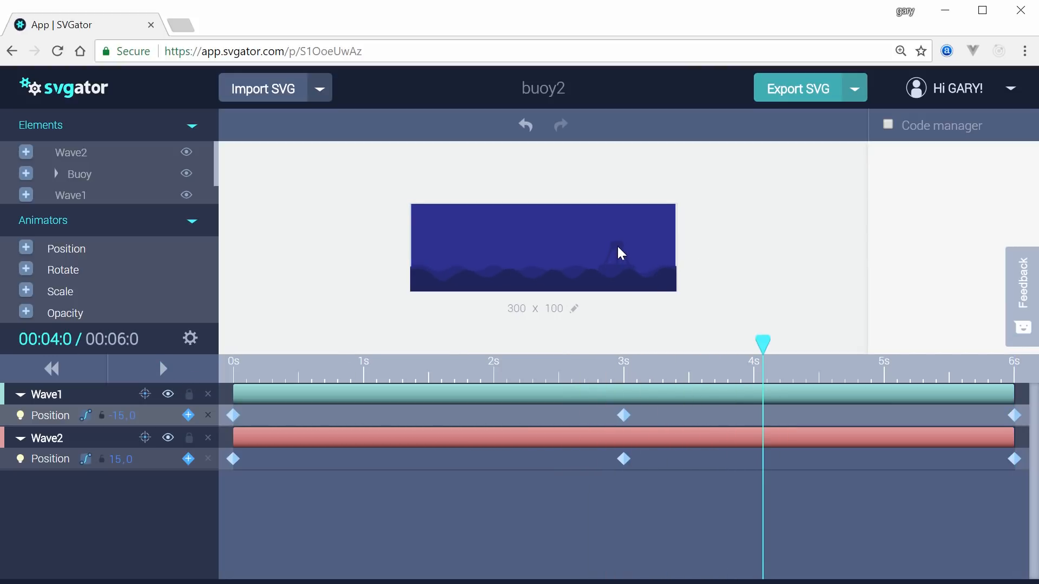
Add a Rotate animator to the Buoy group, return the playhead to 0 seconds, and set the rotation easing to Ease-in-out
{"action": "left_click", "coordinate": [81, 174]}
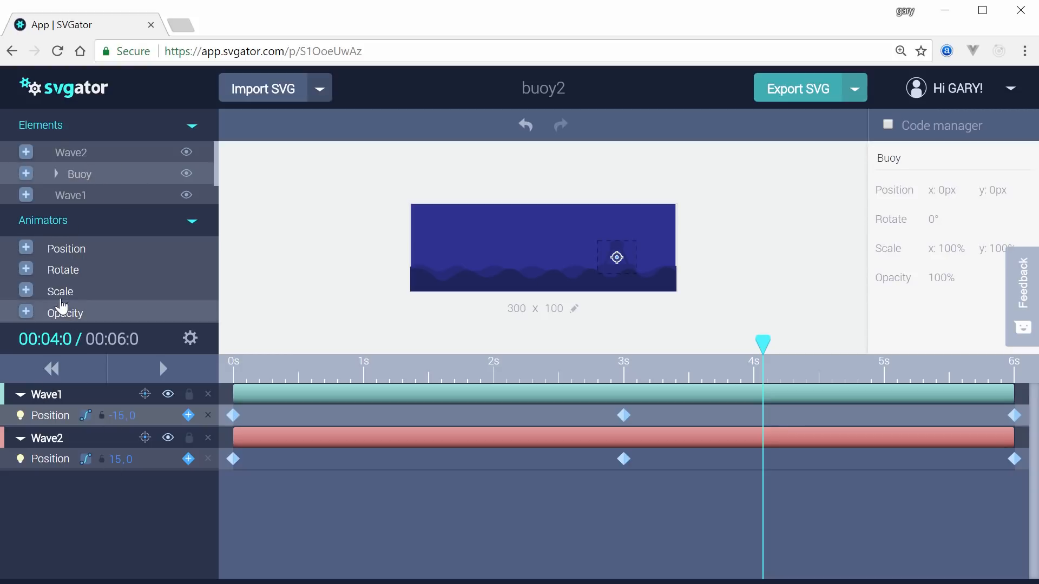
{"action": "left_click", "coordinate": [26, 270]}
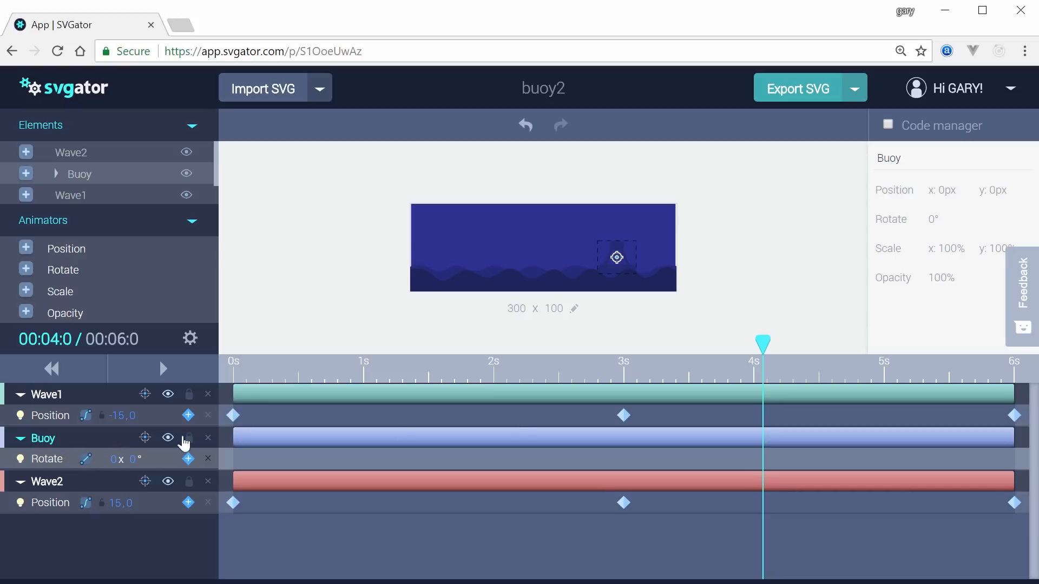
{"action": "left_click_drag", "start_coordinate": [763, 344], "coordinate": [207, 341]}
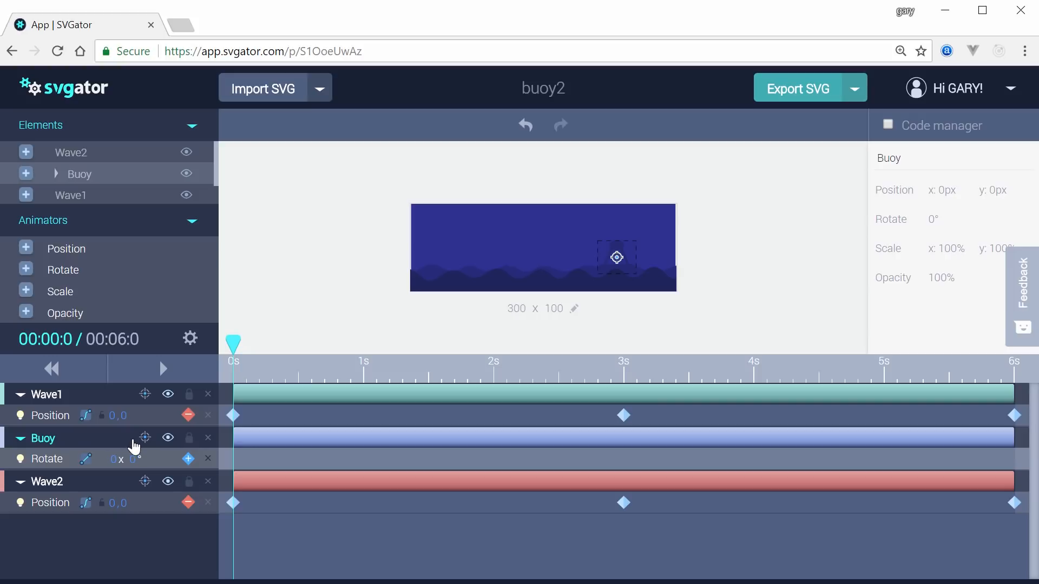
{"action": "left_click", "coordinate": [19, 438]}
{"action": "left_click", "coordinate": [46, 438]}
{"action": "left_click", "coordinate": [85, 459]}
{"action": "left_click", "coordinate": [85, 459]}
{"action": "left_click", "coordinate": [85, 459]}
{"action": "left_click", "coordinate": [81, 422]}
{"action": "left_click", "coordinate": [121, 537]}
Keyframe the Buoy's rotation at 0 seconds and set it to 10° at 1.5 seconds
{"action": "left_click_drag", "start_coordinate": [233, 344], "coordinate": [427, 341]}
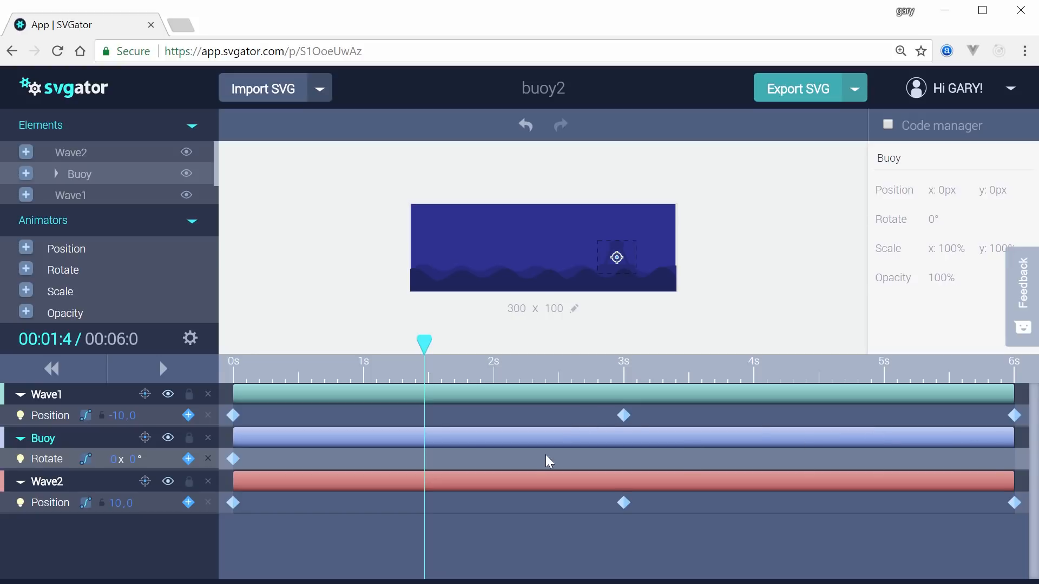
{"action": "left_click_drag", "start_coordinate": [424, 344], "coordinate": [428, 345]}
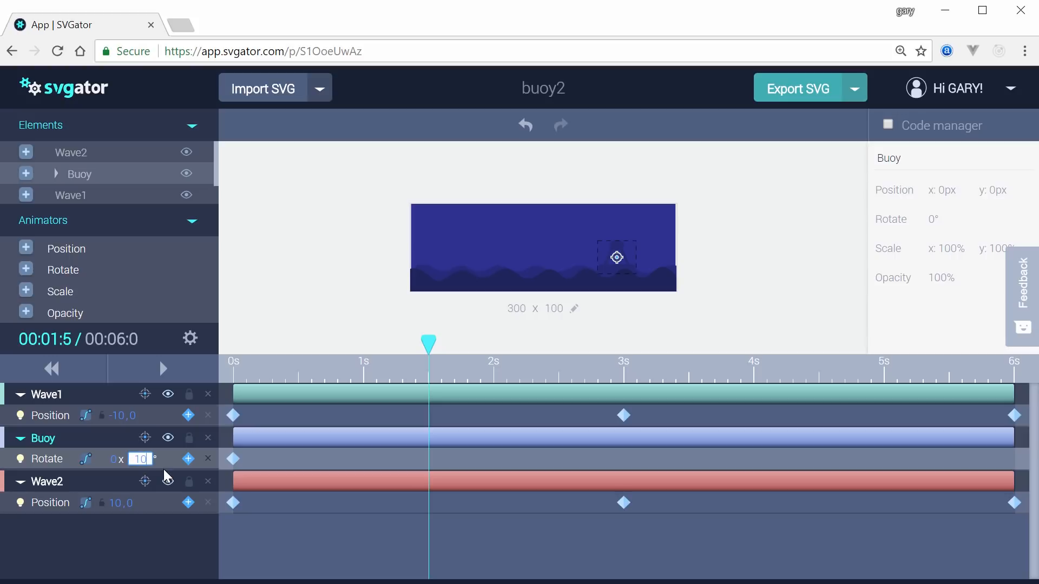
{"action": "key", "text": "Return"}
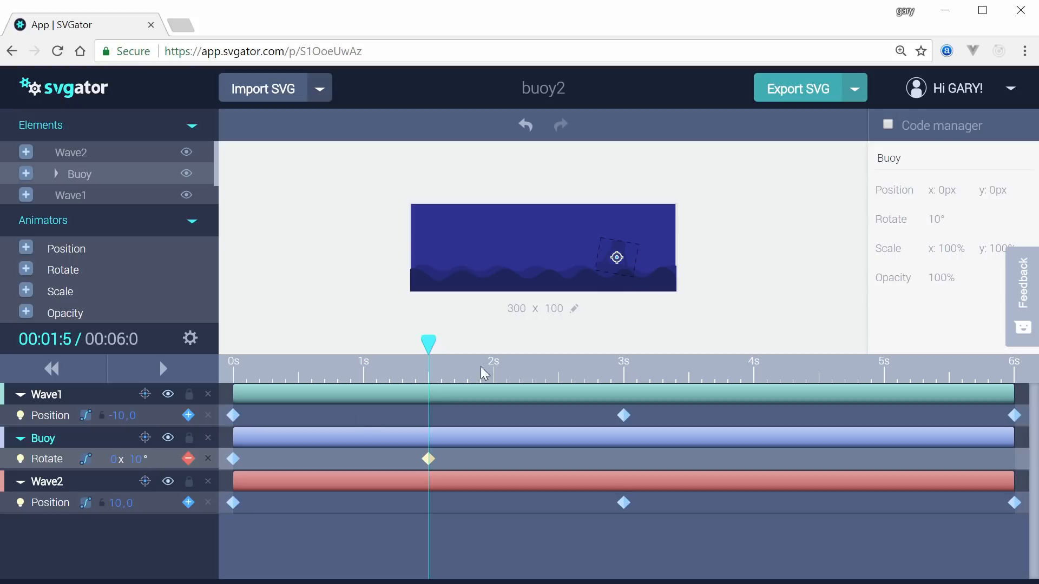
Deselect the Buoy group and set its rotation to -10° at the 3-second mark
{"action": "left_click", "coordinate": [729, 216]}
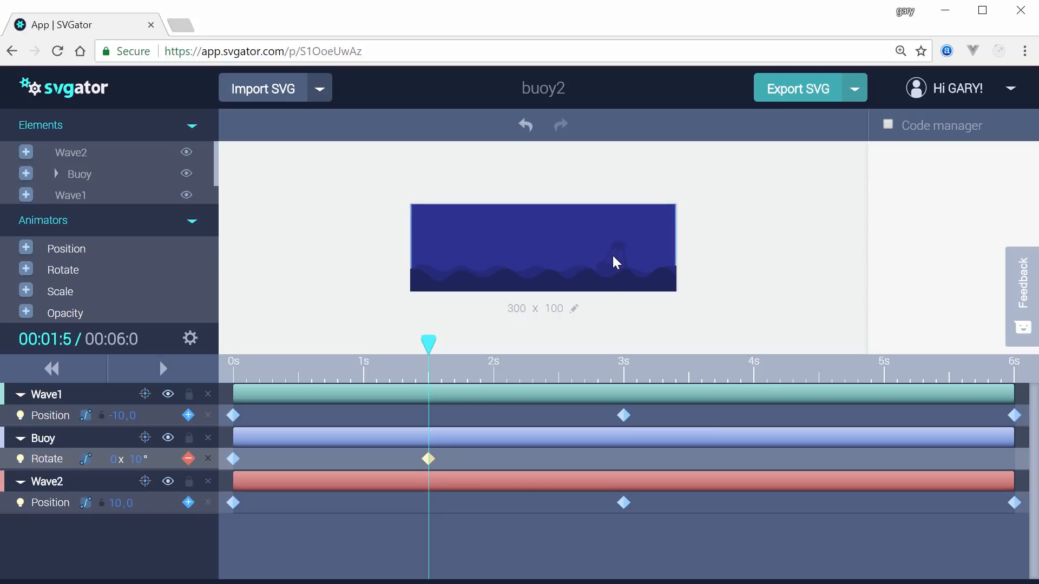
{"action": "left_click_drag", "start_coordinate": [431, 352], "coordinate": [624, 346]}
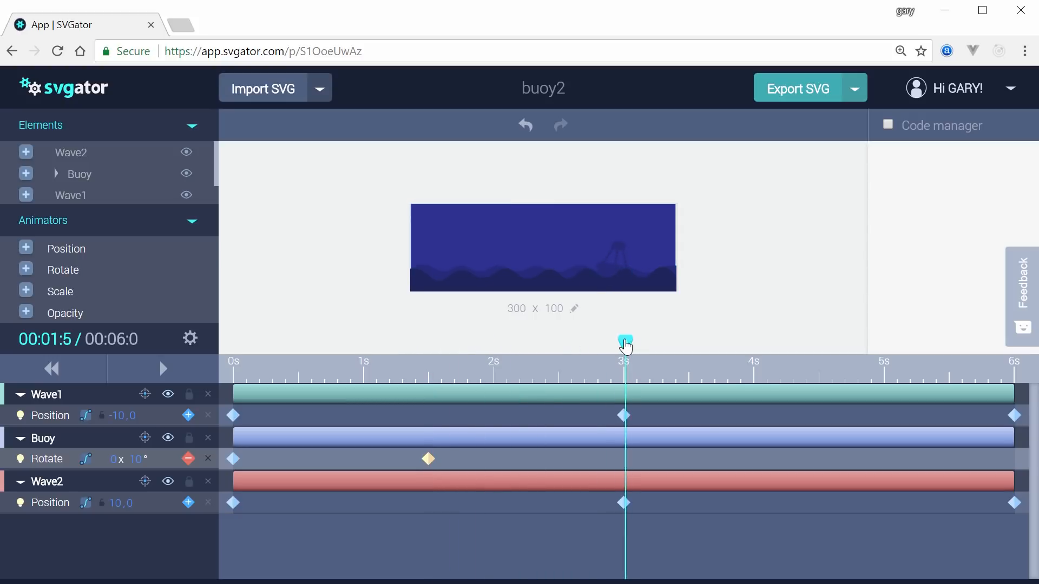
{"action": "left_click", "coordinate": [136, 464]}
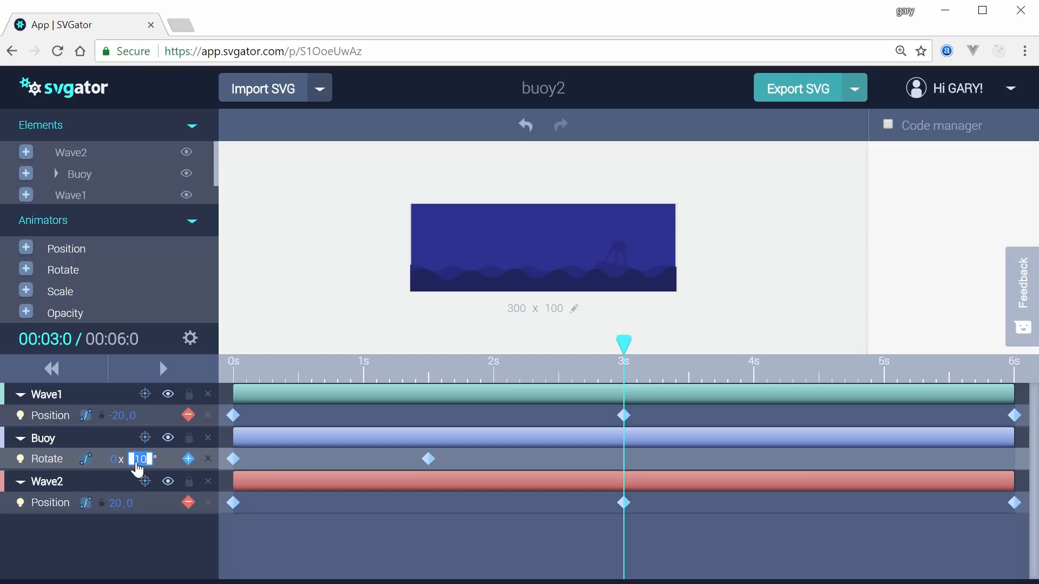
{"action": "type", "text": "-10"}
{"action": "key", "text": "Return"}
Keyframe the Buoy's rotation at 10° at 4.5 seconds and at 0° at 6 seconds
{"action": "left_click_drag", "start_coordinate": [624, 343], "coordinate": [819, 355]}
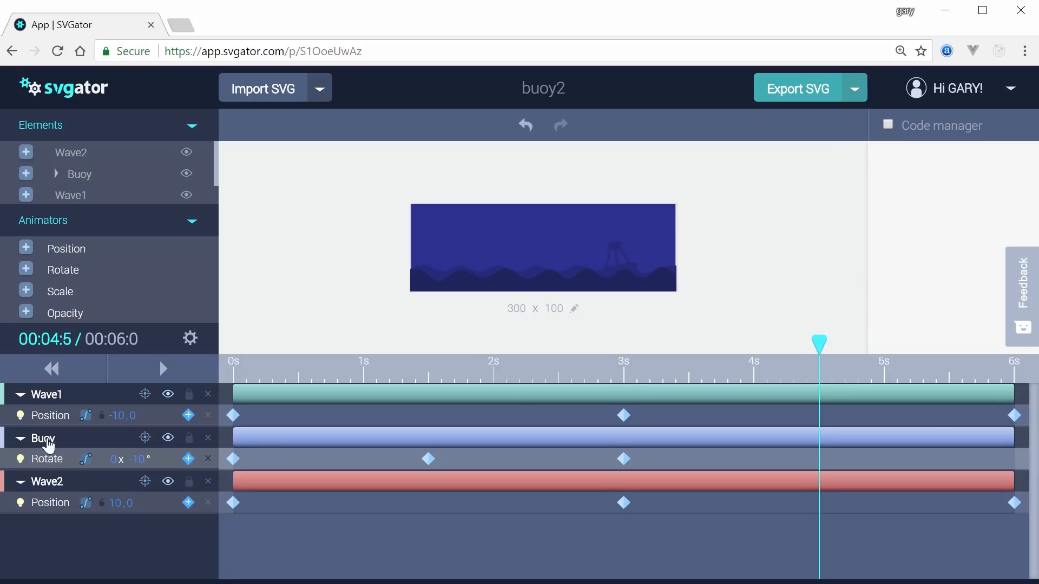
{"action": "left_click", "coordinate": [141, 463]}
{"action": "type", "text": "10"}
{"action": "key", "text": "Return"}
{"action": "left_click_drag", "start_coordinate": [1000, 357], "coordinate": [1016, 356]}
{"action": "left_click", "coordinate": [137, 460]}
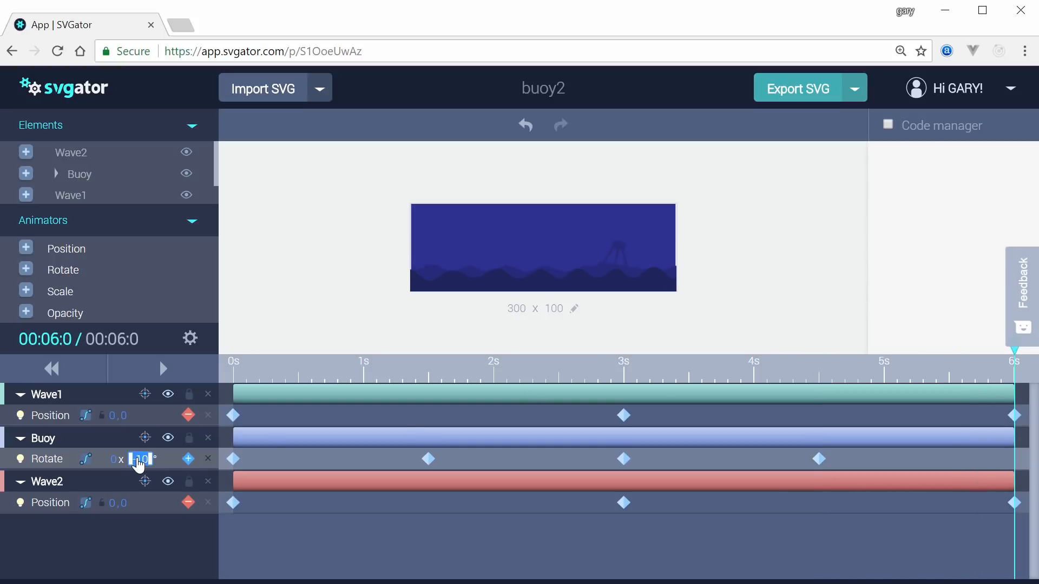
{"action": "type", "text": "0"}
{"action": "key", "text": "Return"}
Play back the full animation to check it, and export it as an SVG named Coursetro Buoy
{"action": "left_click", "coordinate": [162, 369]}
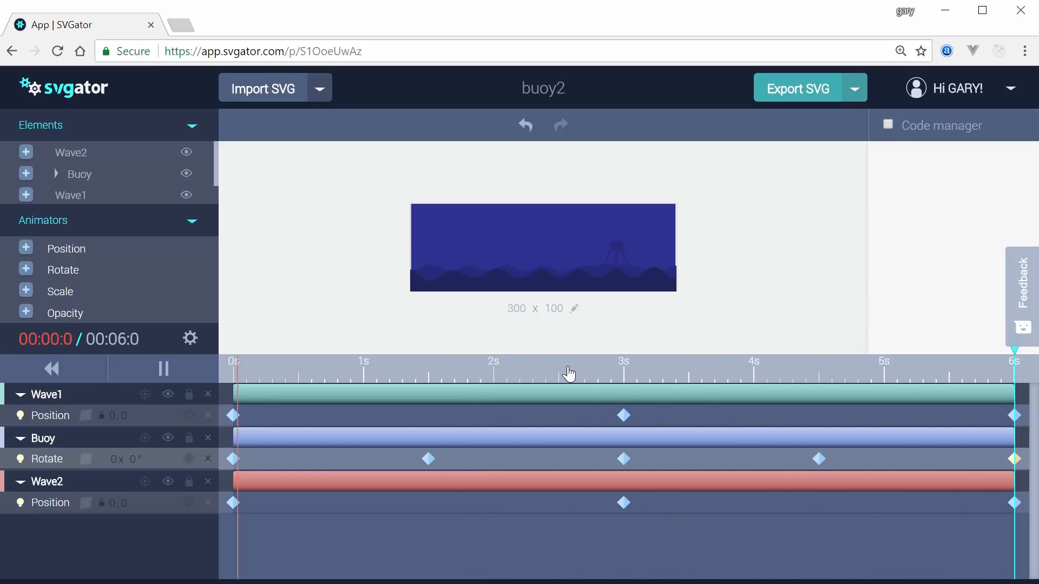
{"action": "left_click", "coordinate": [173, 381]}
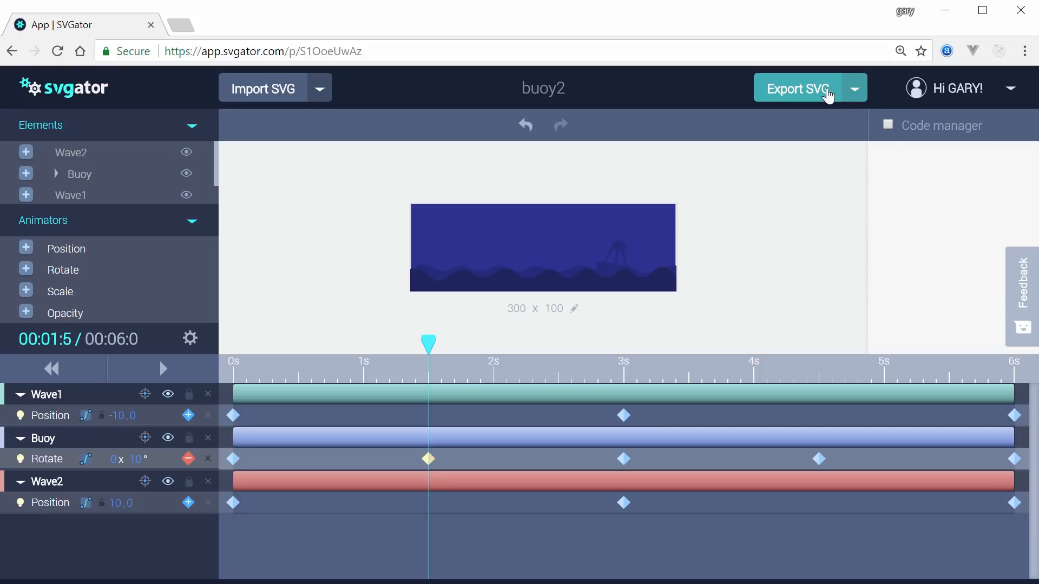
{"action": "left_click", "coordinate": [809, 93]}
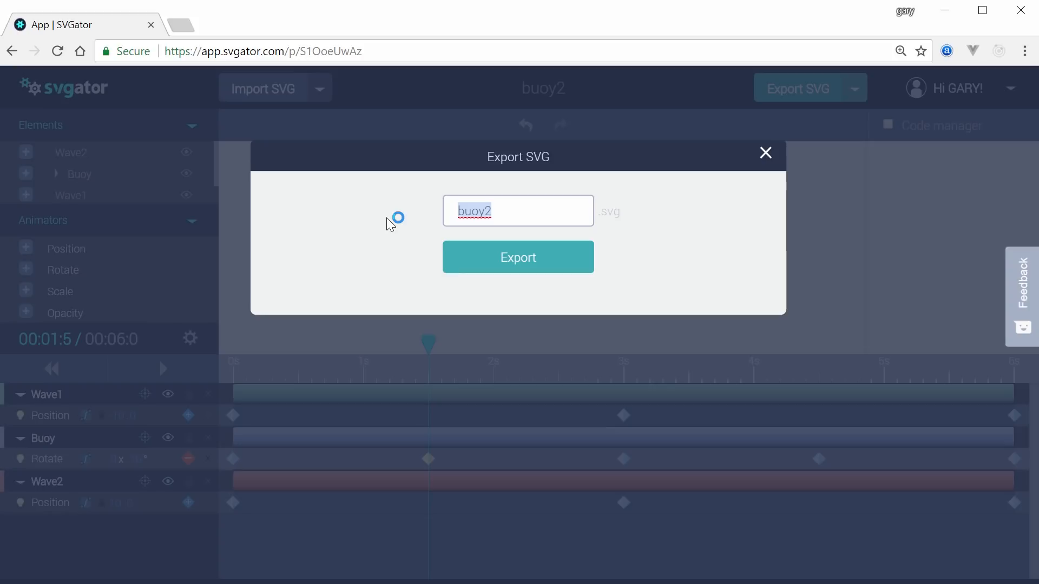
{"action": "type", "text": "Coursetro Buo"}
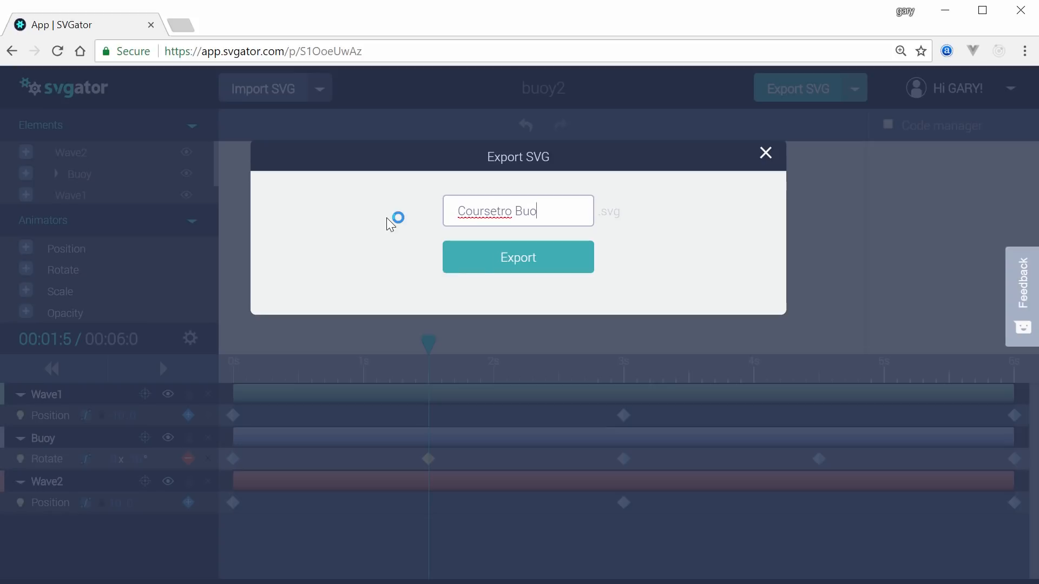
{"action": "type", "text": "y"}
{"action": "key", "text": "Return"}
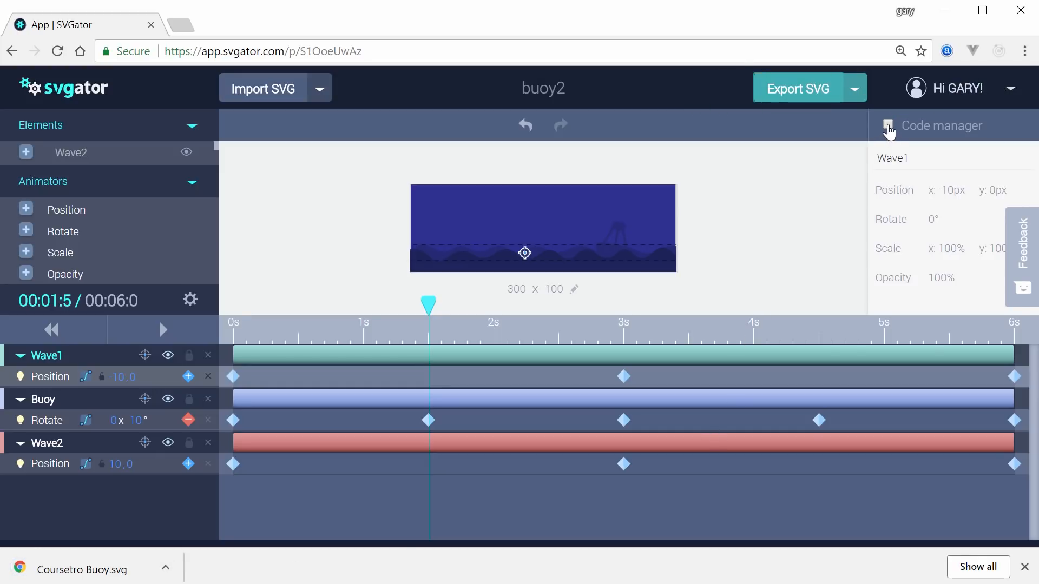
Show the Code manager and look through the SVG code generated for the animation
{"action": "left_click", "coordinate": [888, 126]}
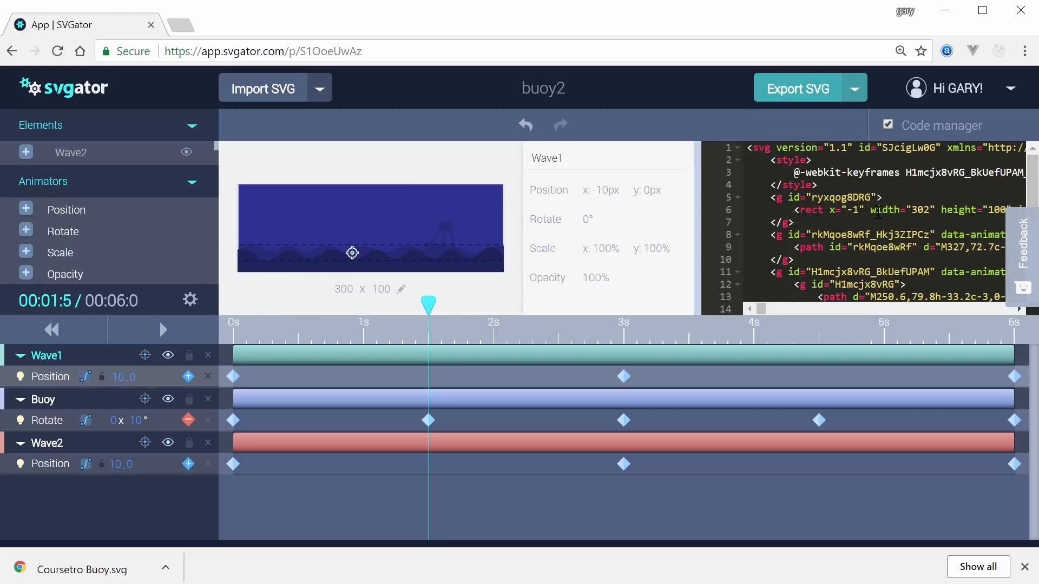
{"action": "scroll", "coordinate": [878, 223], "scroll_direction": "down", "scroll_amount": 3}
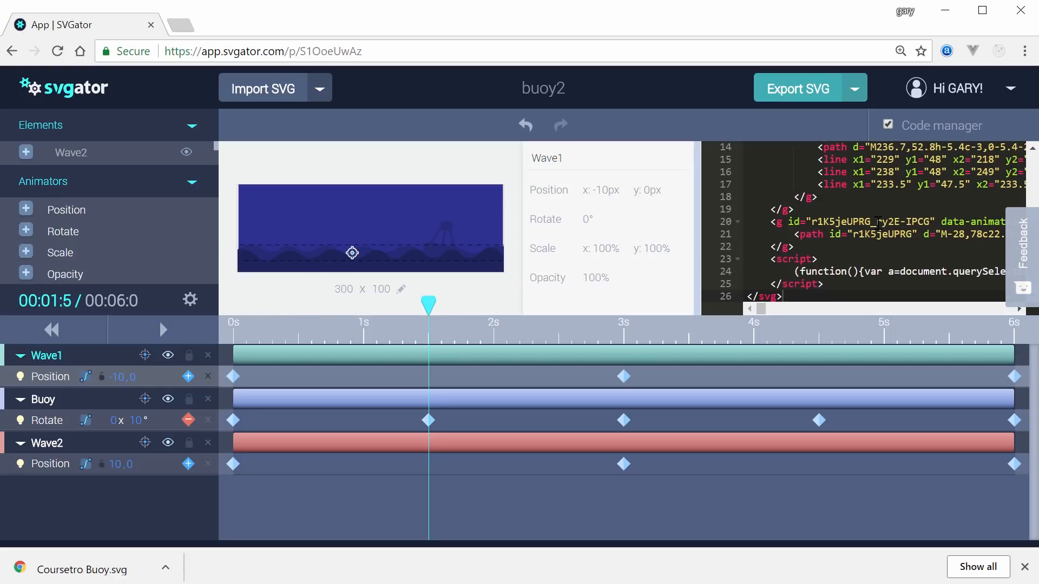
{"action": "scroll", "coordinate": [878, 222], "scroll_direction": "up", "scroll_amount": 3}
{"action": "scroll", "coordinate": [881, 206], "scroll_direction": "down", "scroll_amount": 3}
Locate the downloaded Coursetro Buoy.svg in File Explorer and move it into the 124 - SVG Gator Tutorial project folder
{"action": "left_click", "coordinate": [164, 562]}
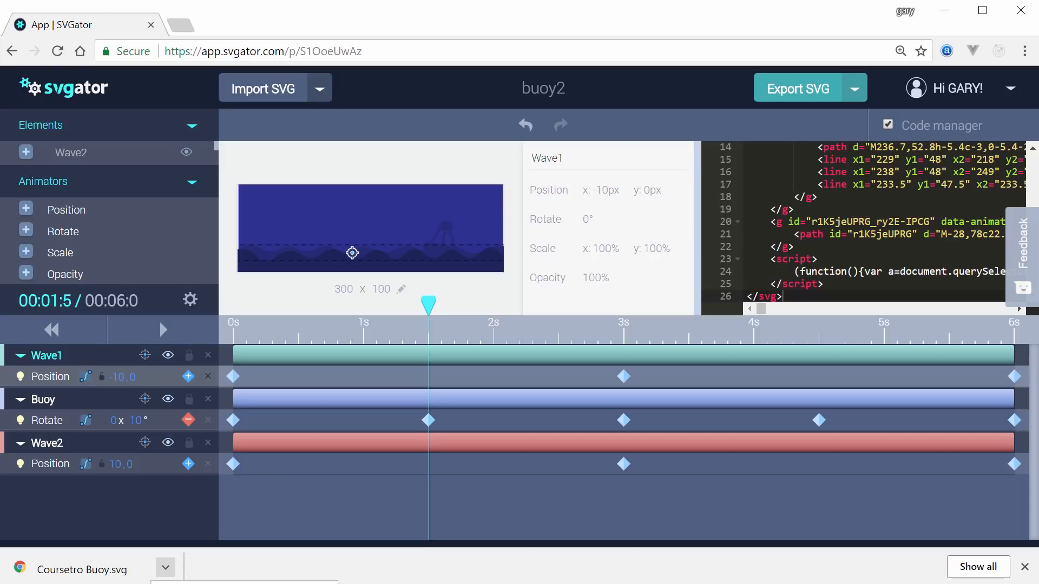
{"action": "left_click", "coordinate": [217, 583]}
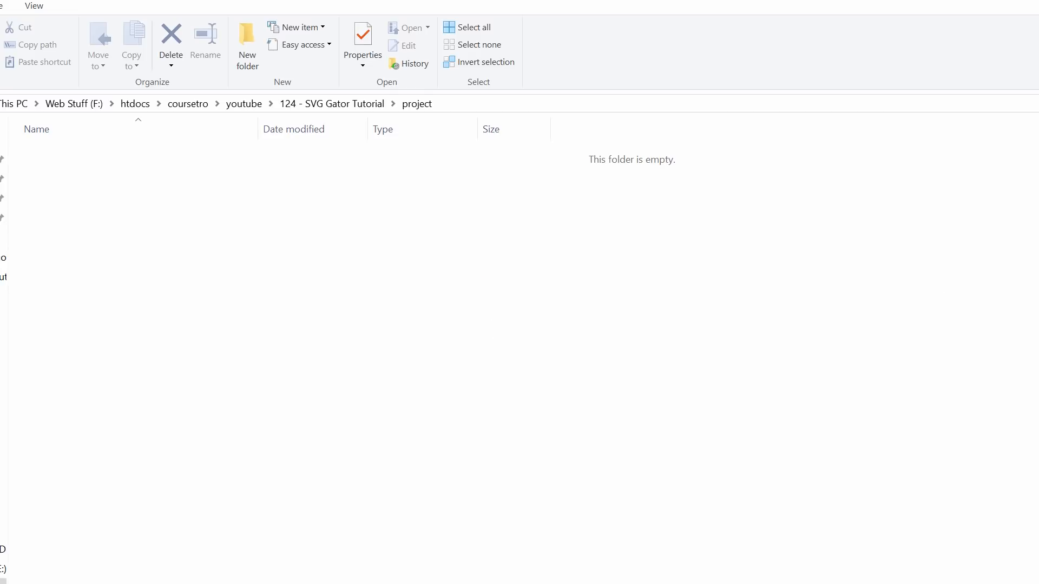
{"action": "left_click_drag", "start_coordinate": [1038, 319], "coordinate": [550, 317]}
{"action": "left_click", "coordinate": [150, 242]}
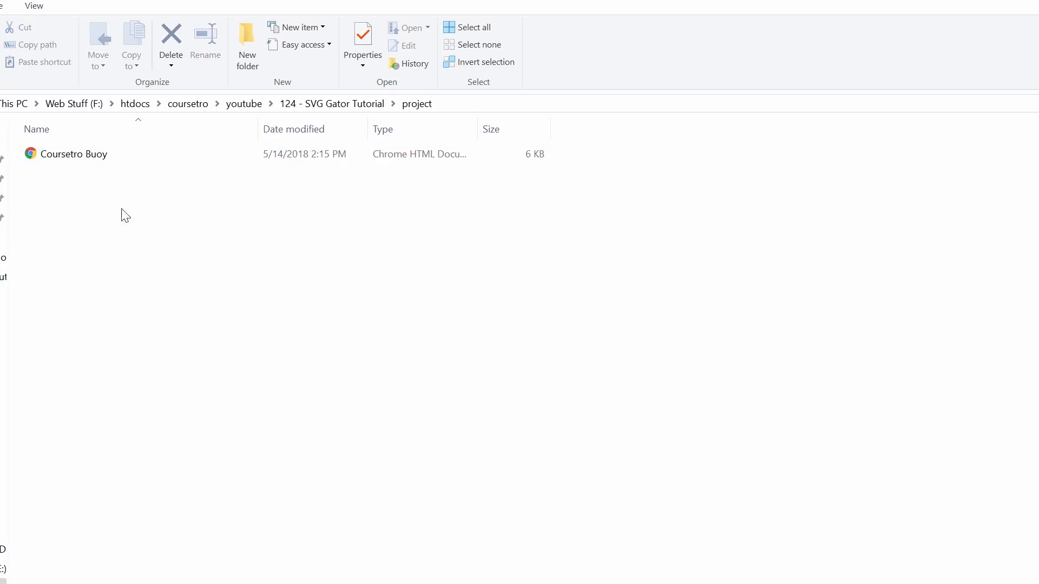
Rename the Coursetro Buoy file in the project folder to buoy and deselect it
{"action": "left_click", "coordinate": [92, 154]}
{"action": "left_click", "coordinate": [92, 153]}
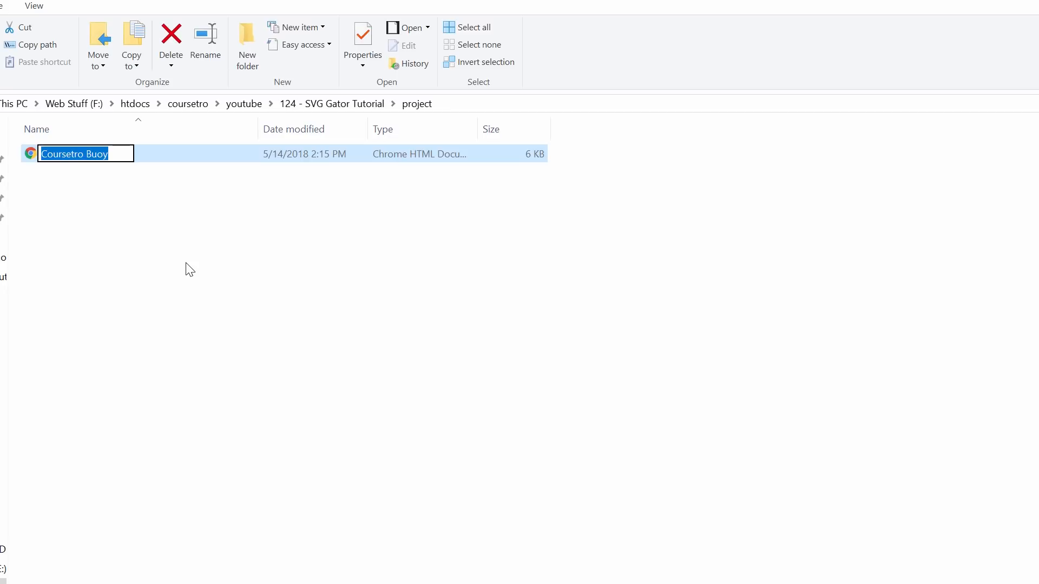
{"action": "type", "text": "buoy"}
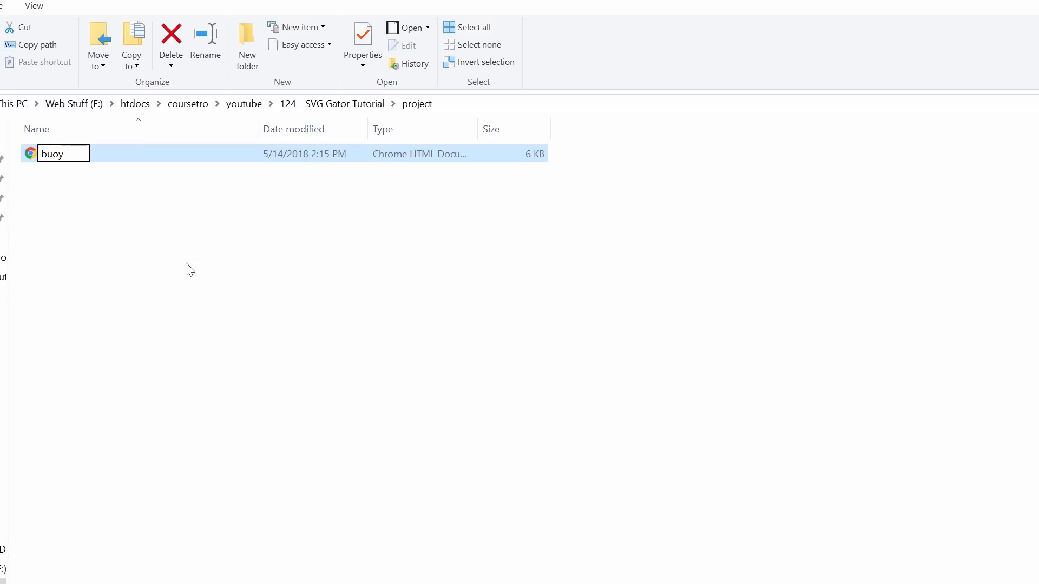
{"action": "type", "text": ".s"}
{"action": "key", "text": "BackSpace"}
{"action": "key", "text": "BackSpace"}
{"action": "key", "text": "Return"}
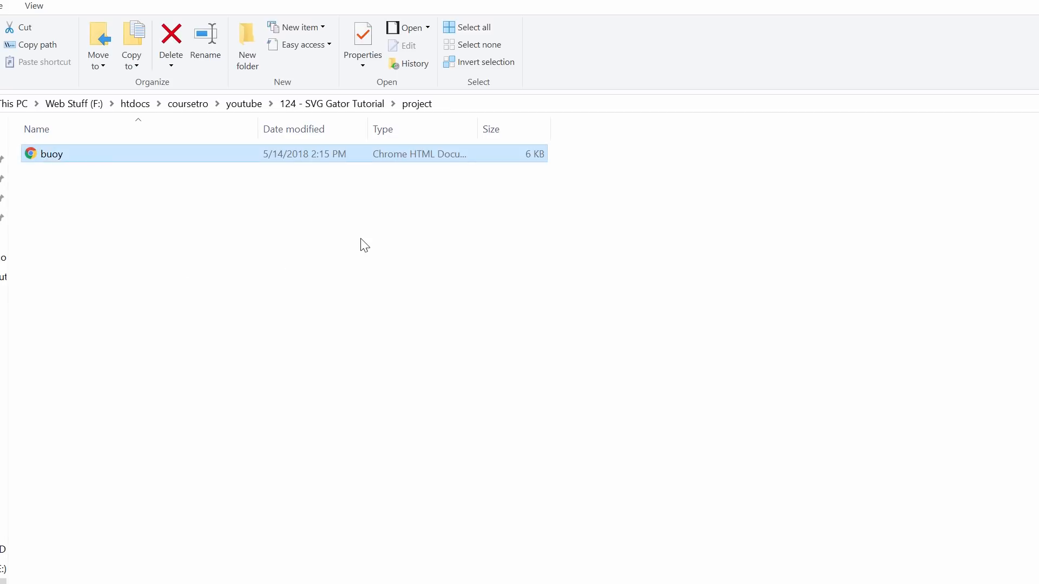
{"action": "left_click", "coordinate": [455, 296]}
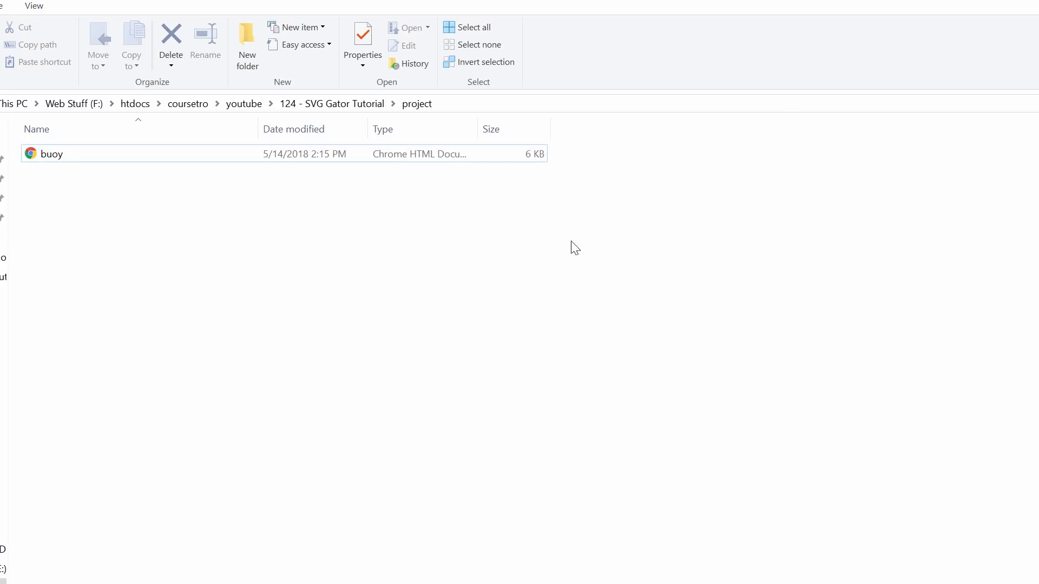
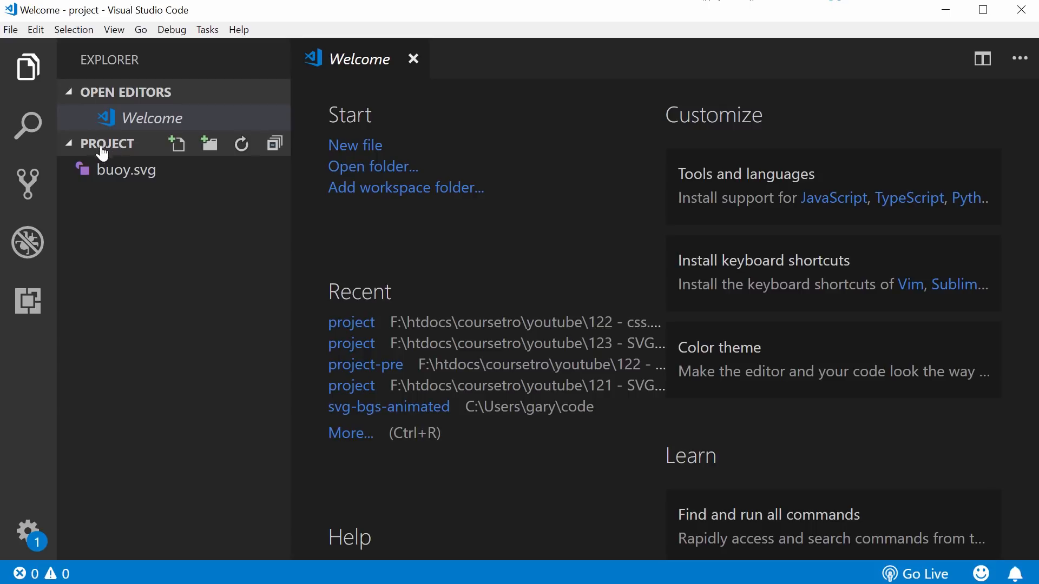
Switch to Visual Studio Code and create index.html and main.css in the project folder
{"action": "left_click", "coordinate": [153, 232]}
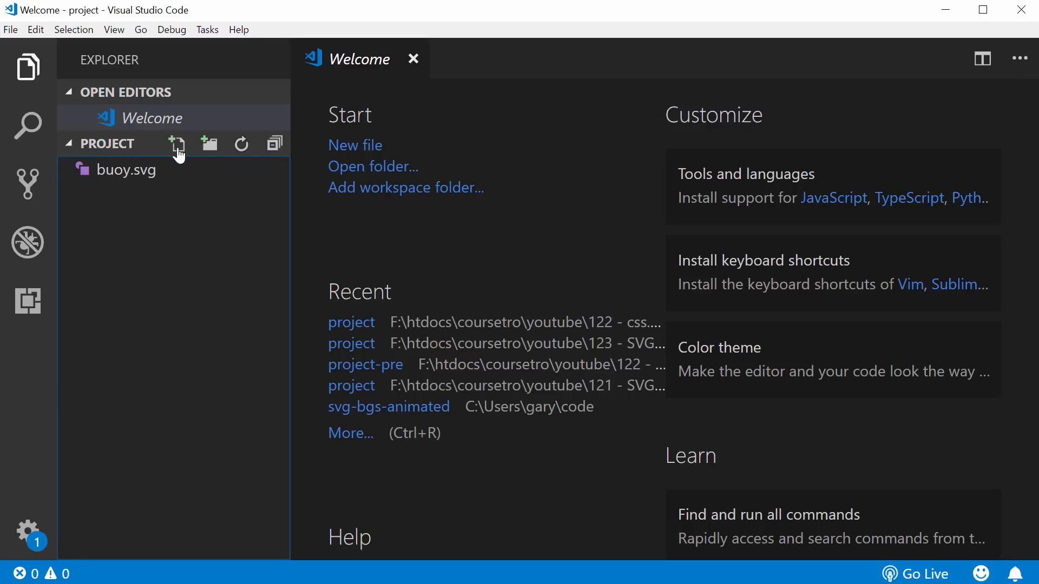
{"action": "left_click", "coordinate": [178, 145]}
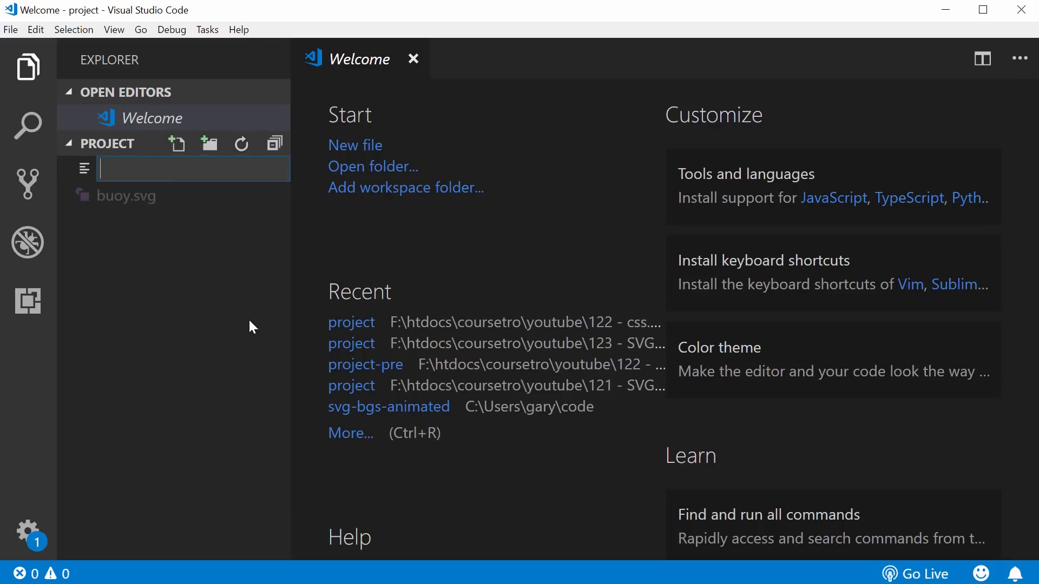
{"action": "type", "text": "index.html"}
{"action": "key", "text": "Return"}
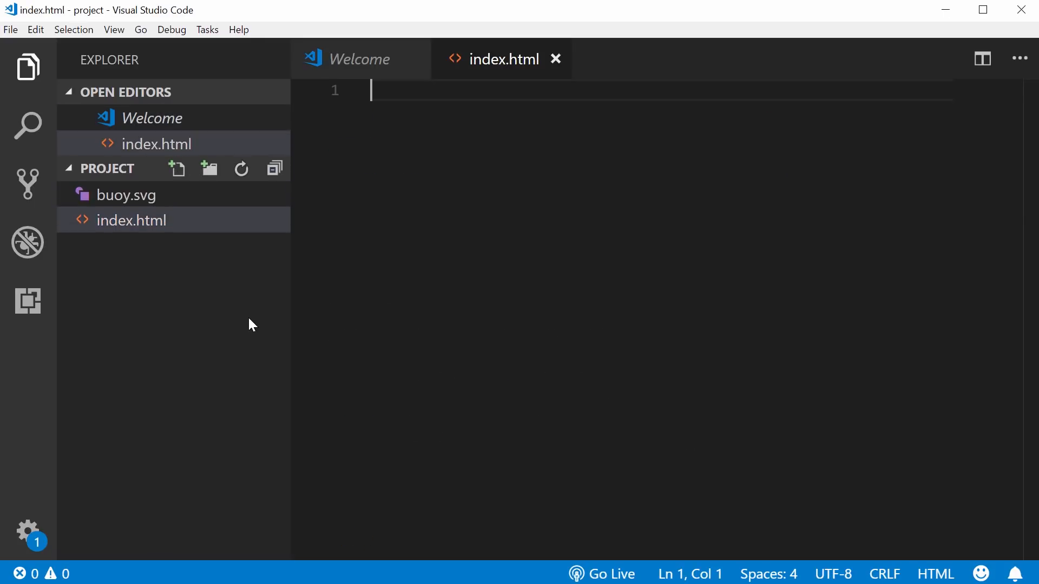
{"action": "left_click", "coordinate": [179, 176]}
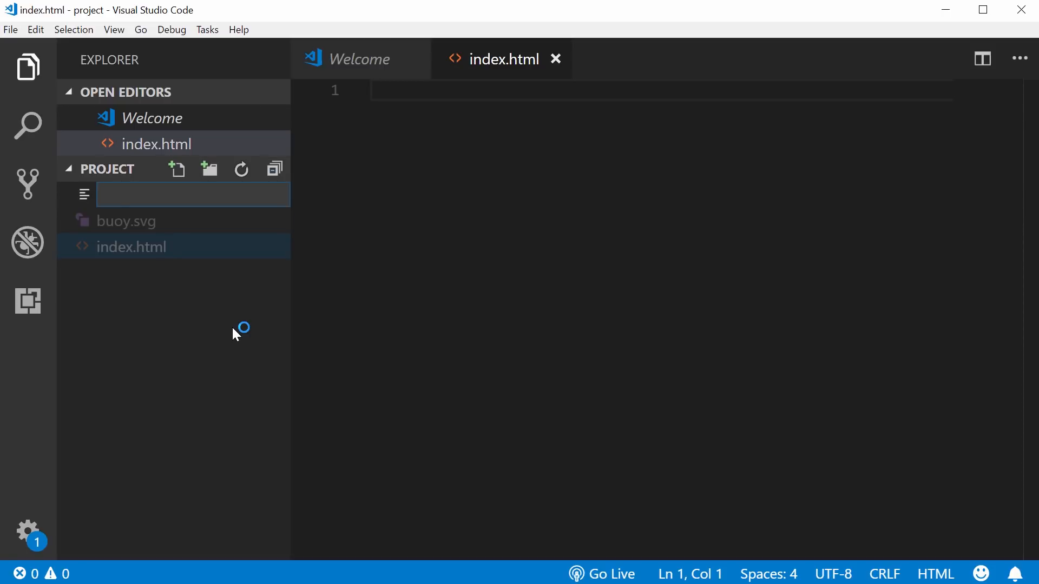
{"action": "type", "text": "main.css"}
{"action": "key", "text": "Return"}
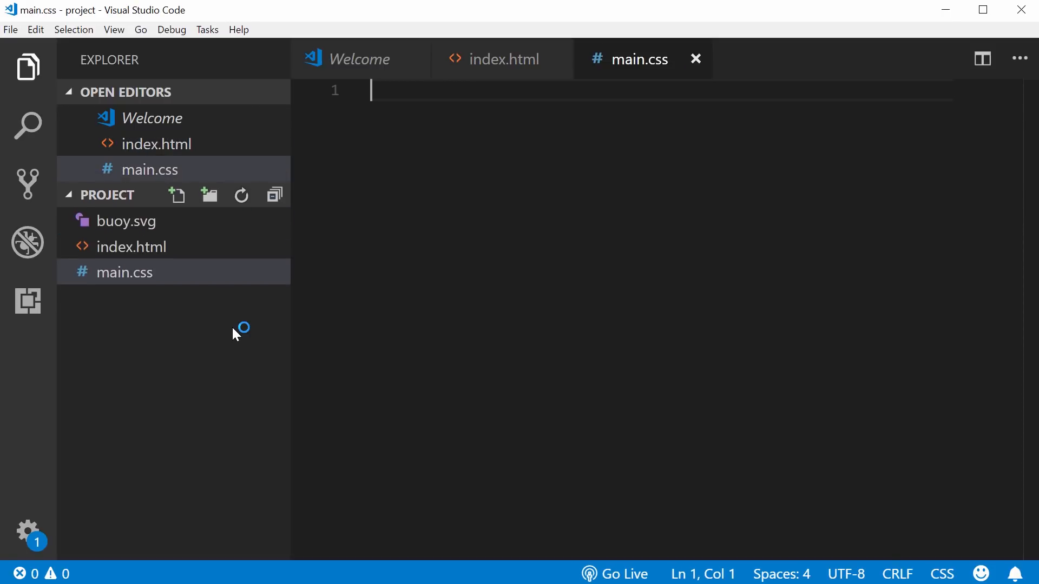
Fill index.html with the Emmet HTML boilerplate and hide the file explorer sidebar
{"action": "left_click", "coordinate": [138, 249]}
{"action": "type", "text": "!"}
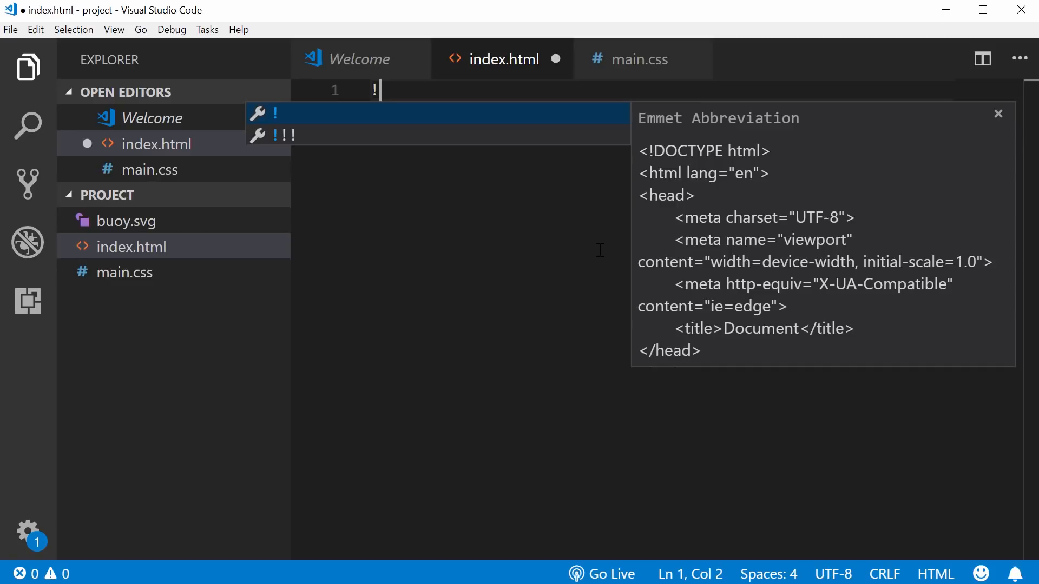
{"action": "key", "text": "Tab"}
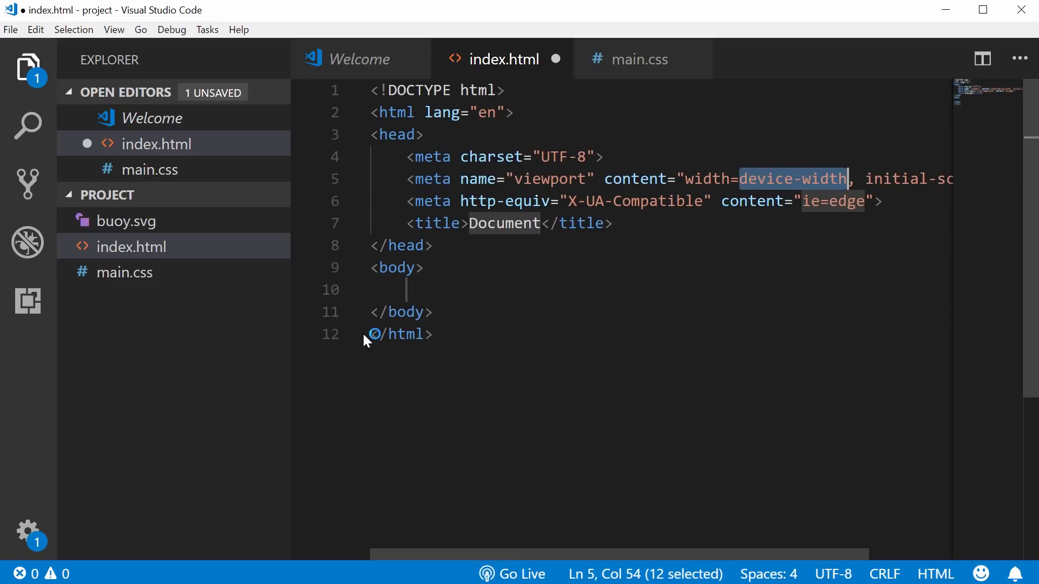
{"action": "left_click", "coordinate": [486, 361]}
{"action": "key", "text": "ctrl+b"}
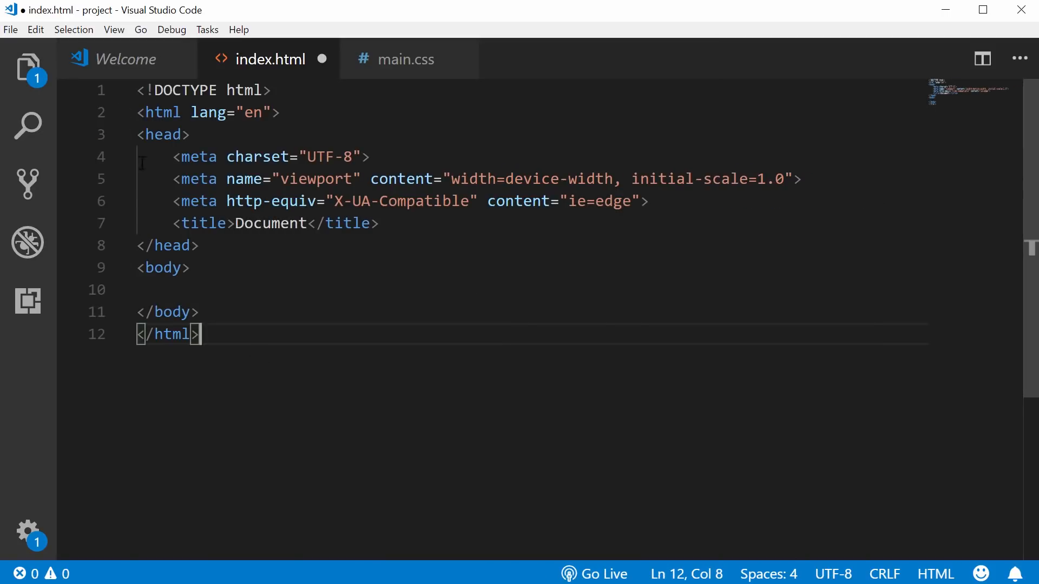
Add a stylesheet link to main.css below the title in the head of index.html, without a blank line after it
{"action": "left_click", "coordinate": [443, 226]}
{"action": "key", "text": "Return"}
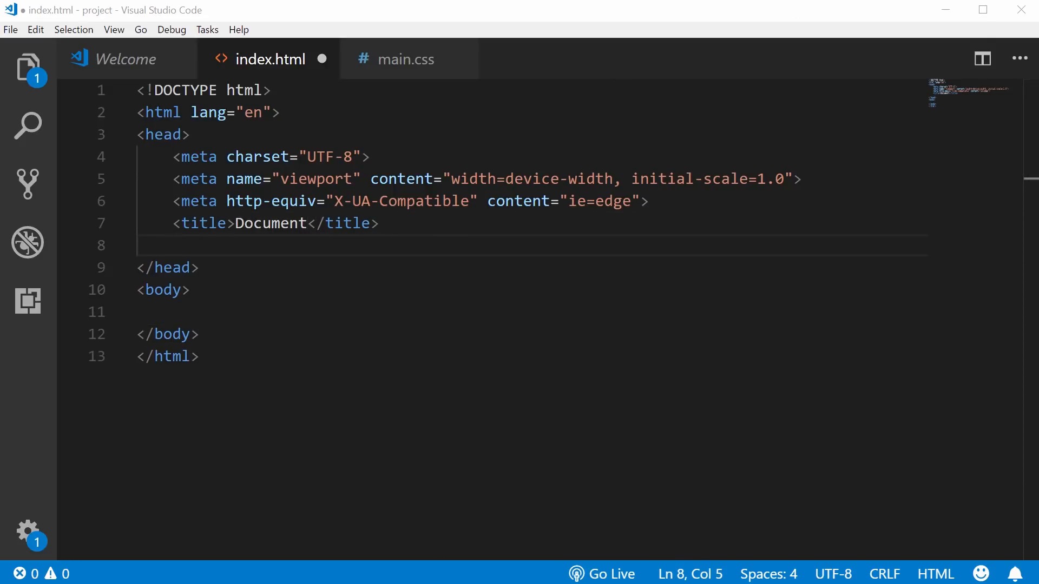
{"action": "key", "text": "Return"}
{"action": "key", "text": "Up"}
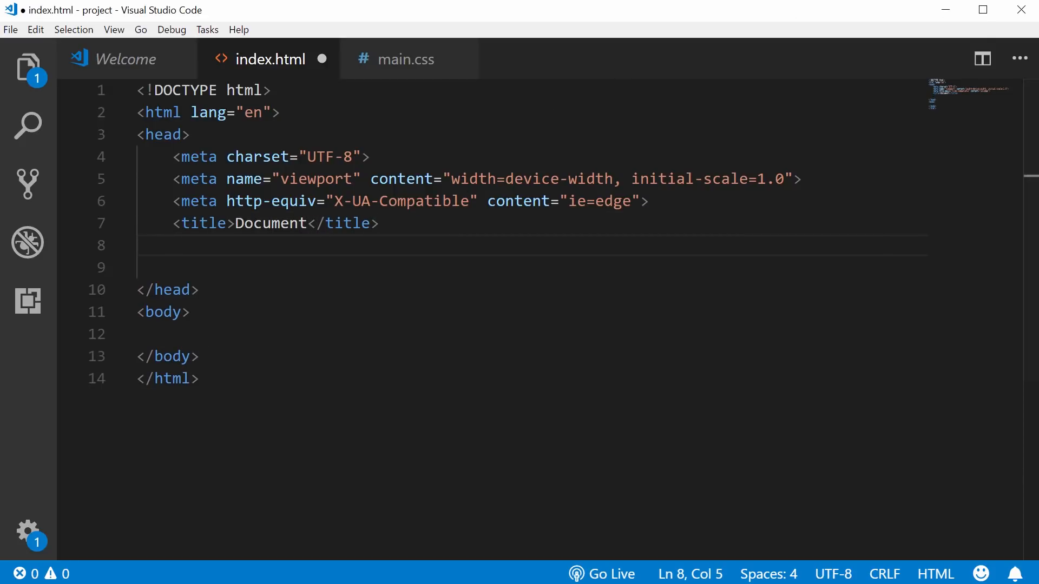
{"action": "type", "text": "<link rel"}
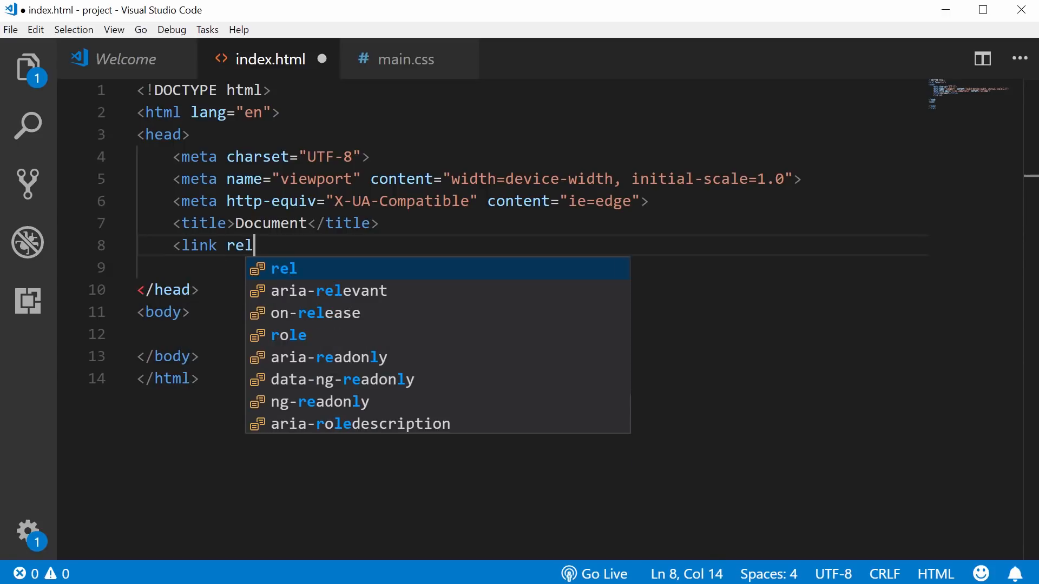
{"action": "type", "text": "=\"stylesheet\""}
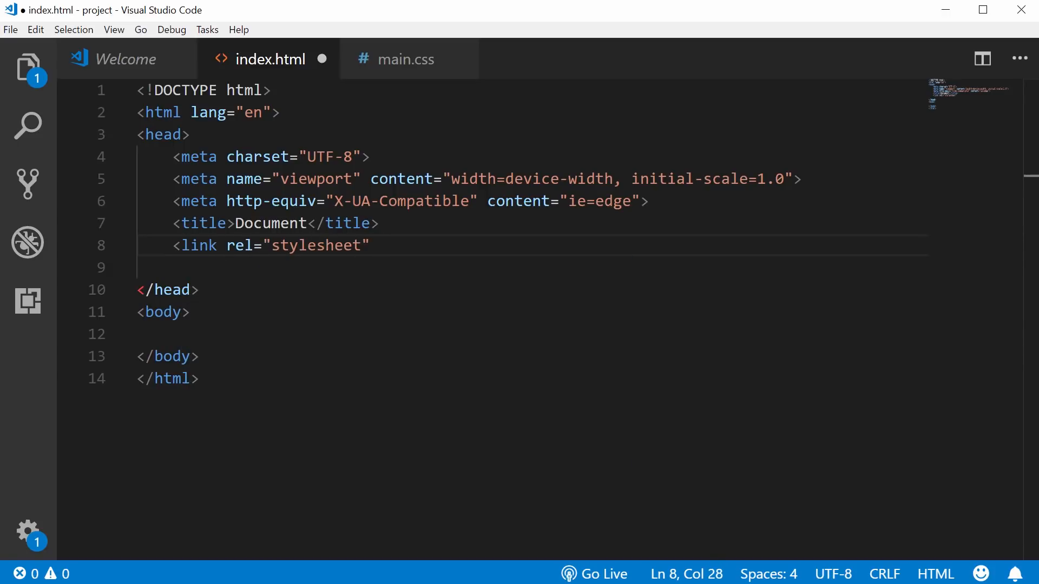
{"action": "type", "text": " hre"}
{"action": "key", "text": "Return"}
{"action": "type", "text": "main.css\""}
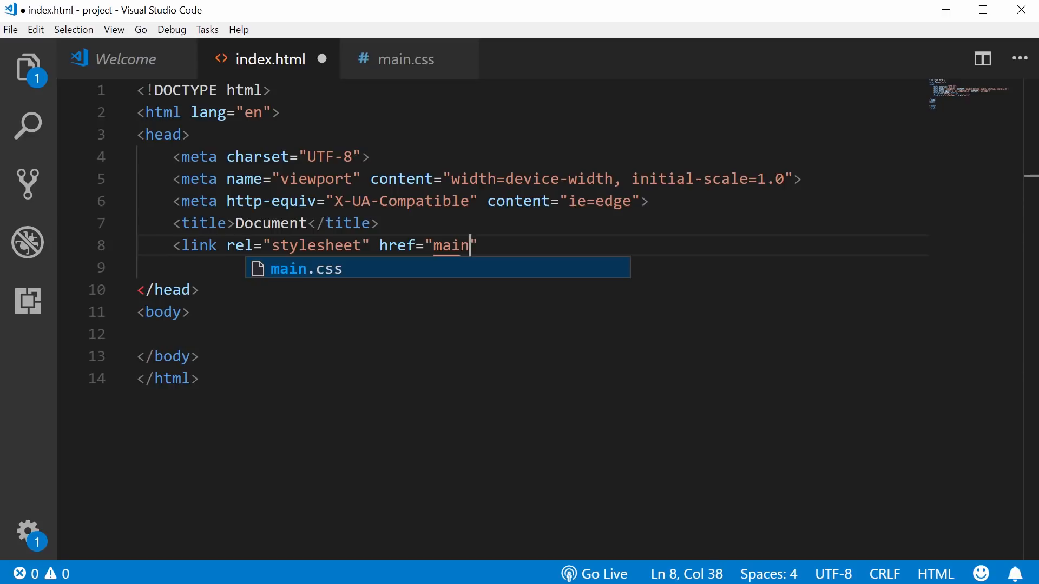
{"action": "type", "text": ">"}
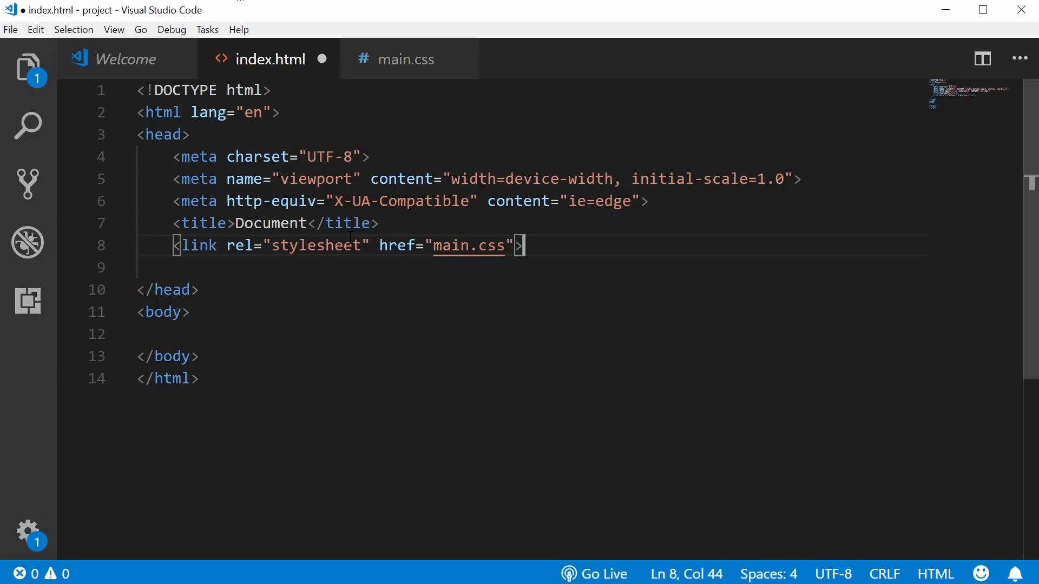
{"action": "left_click", "coordinate": [293, 264]}
{"action": "key", "text": "BackSpace"}
Replace the page title in the head of index.html with "SVG Backgrounds"
{"action": "double_click", "coordinate": [271, 223]}
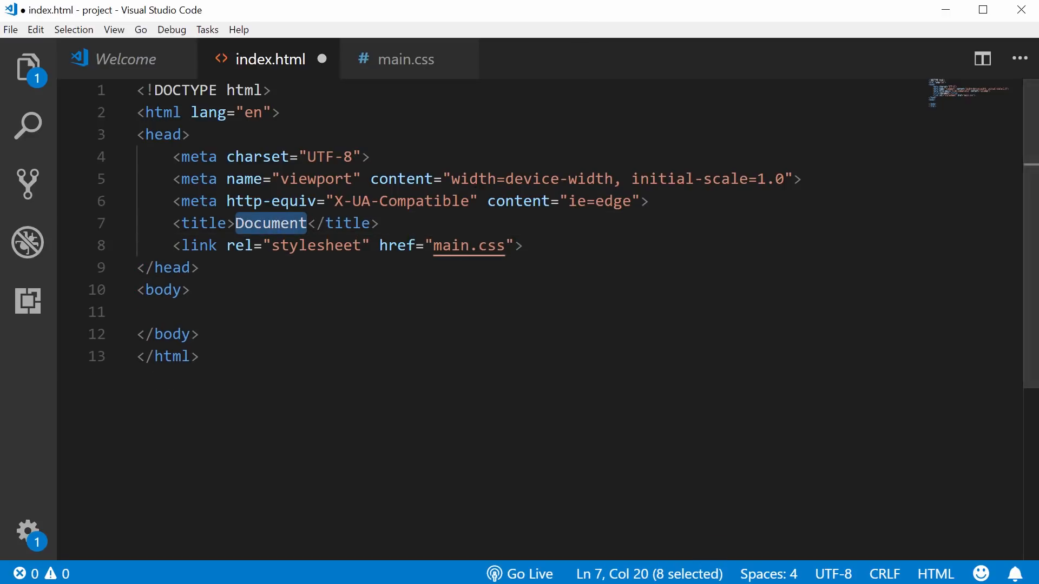
{"action": "type", "text": "SVG Backgrou"}
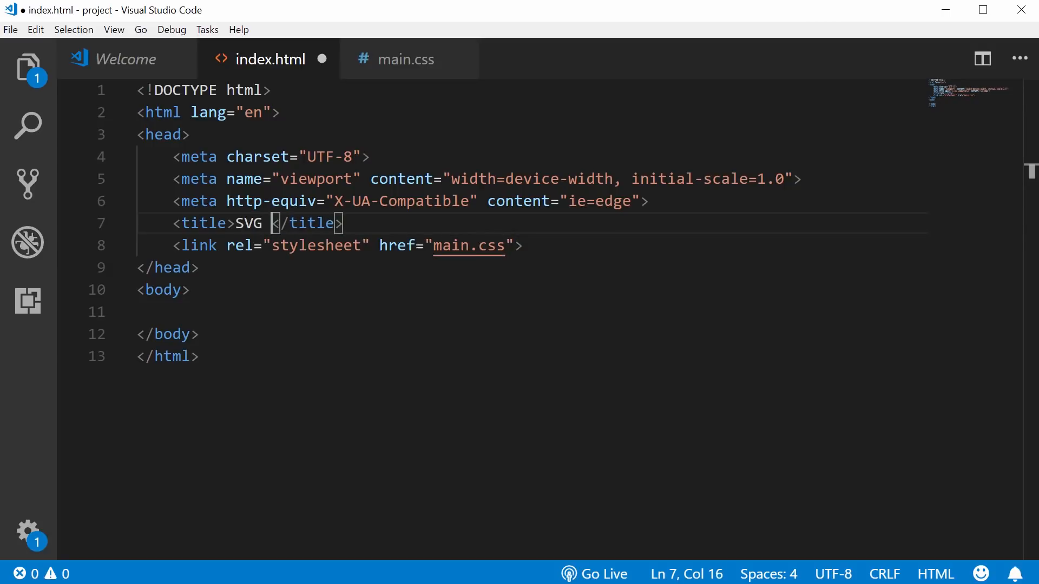
{"action": "type", "text": "nds"}
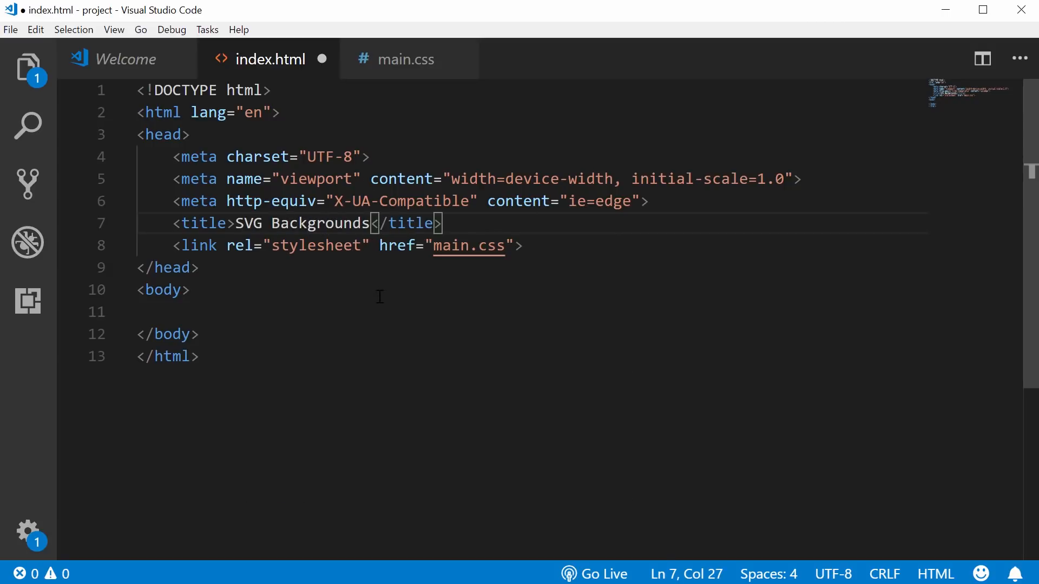
Add a div with id "container" inside the body and nest a div with class "overlay" in it
{"action": "left_click", "coordinate": [385, 298]}
{"action": "key", "text": "Return"}
{"action": "key", "text": "Return"}
{"action": "key", "text": "Return"}
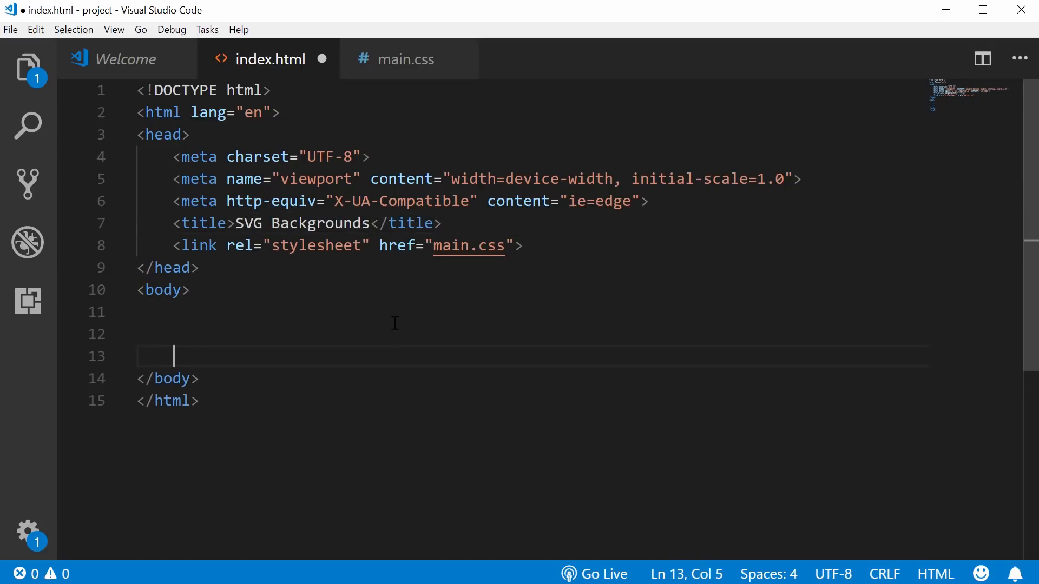
{"action": "key", "text": "Up"}
{"action": "key", "text": "Tab"}
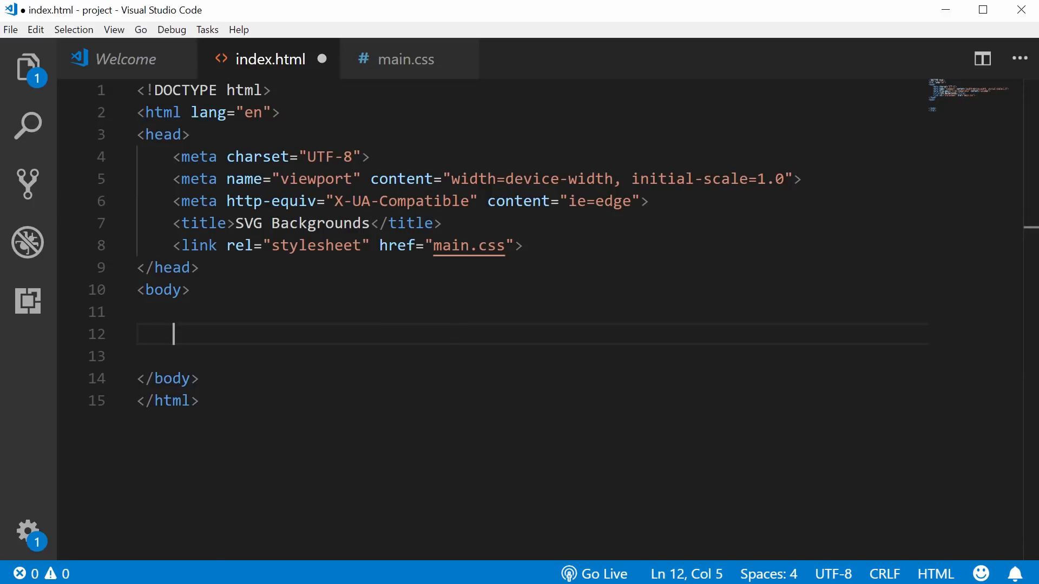
{"action": "type", "text": "<div id=\"container\">"}
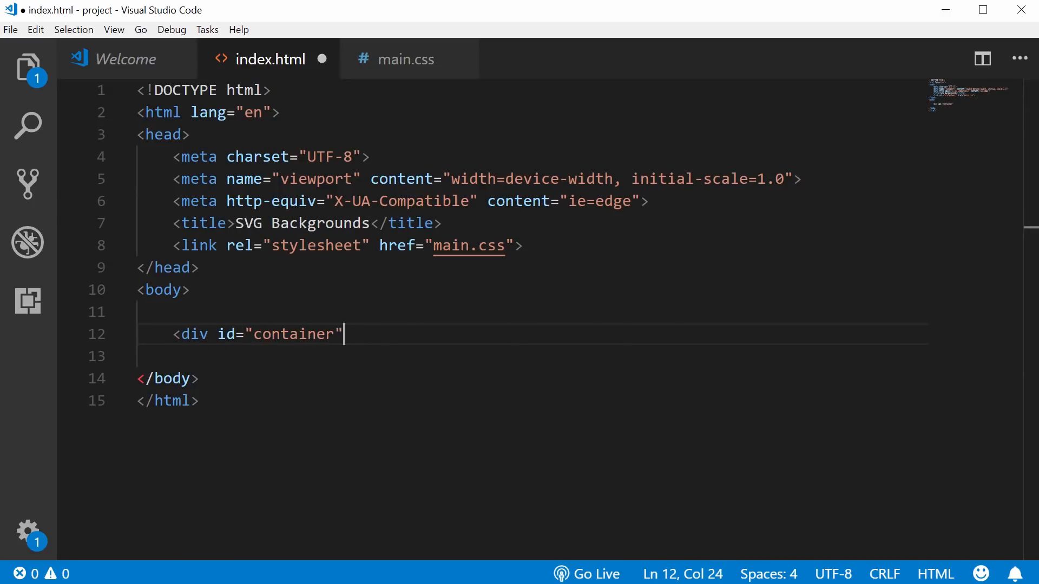
{"action": "key", "text": "Return"}
{"action": "type", "text": "<di"}
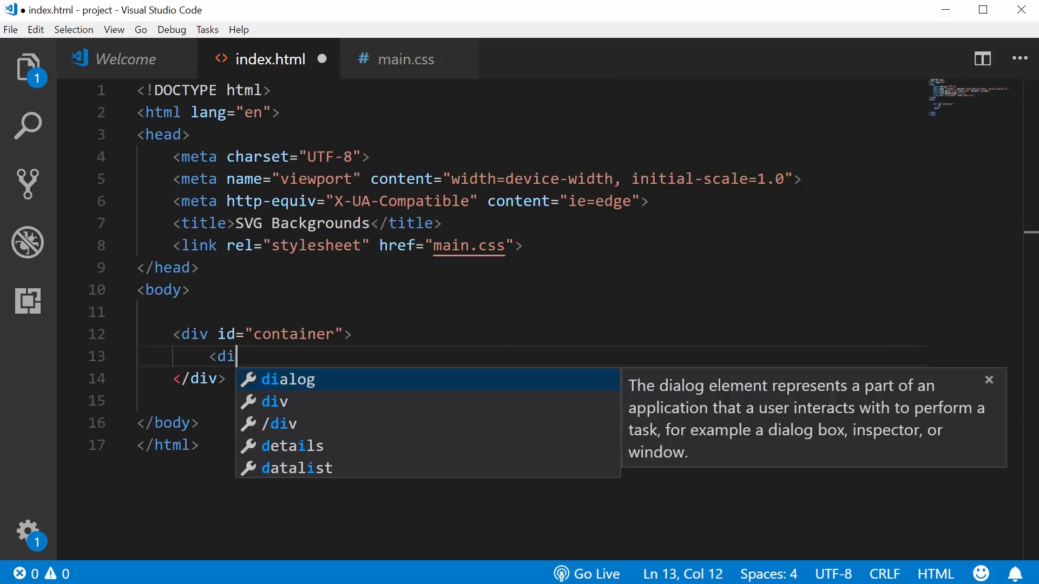
{"action": "type", "text": "v class=\"overlay\">"}
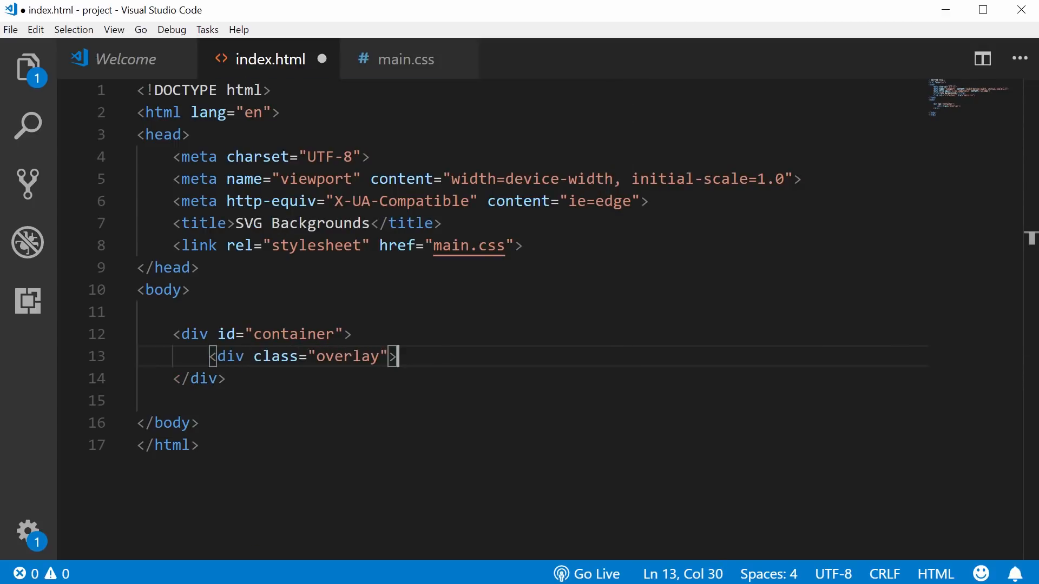
{"action": "key", "text": "Return"}
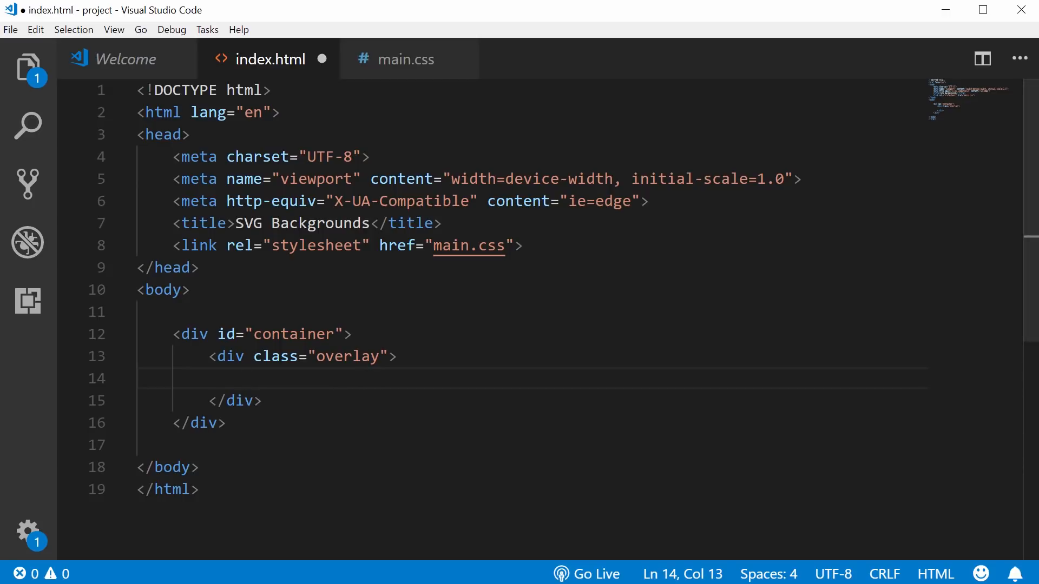
Add an h1 "Peace of mind" and a paragraph "Just some snazzy tag line or something here..." inside the overlay div
{"action": "type", "text": "h1"}
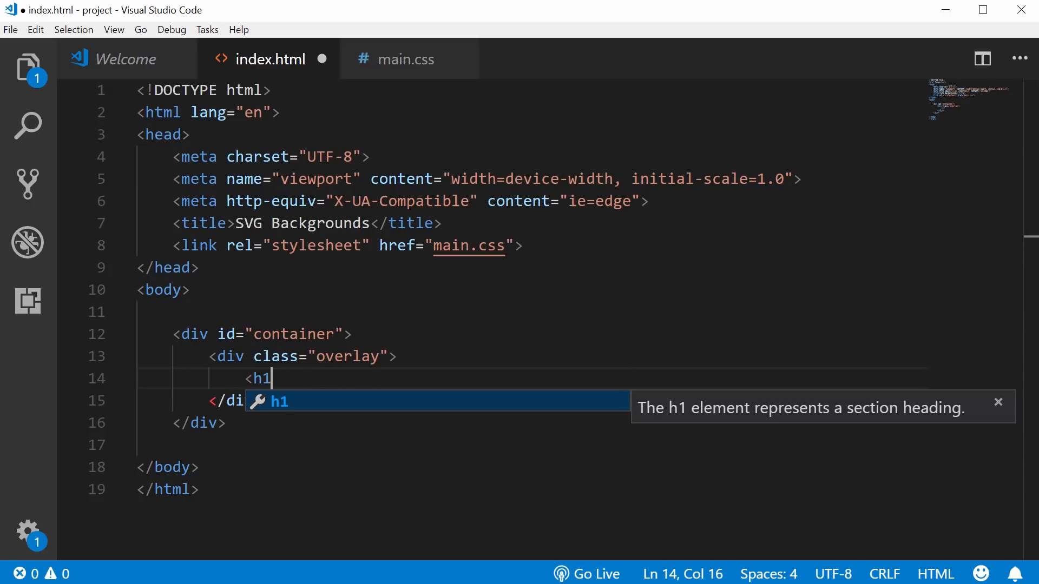
{"action": "key", "text": "Tab"}
{"action": "type", "text": "Peace of min"}
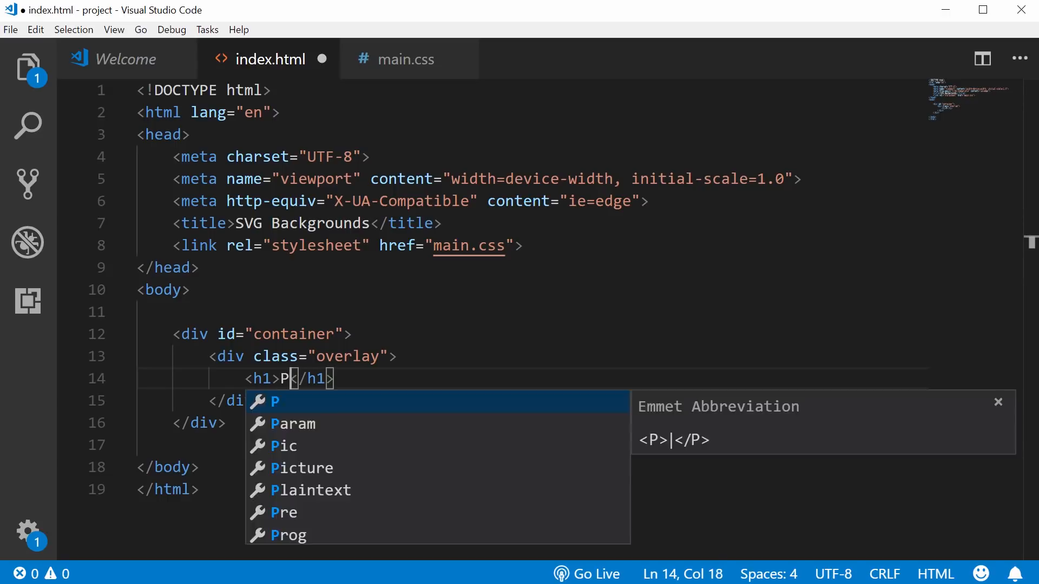
{"action": "type", "text": "d"}
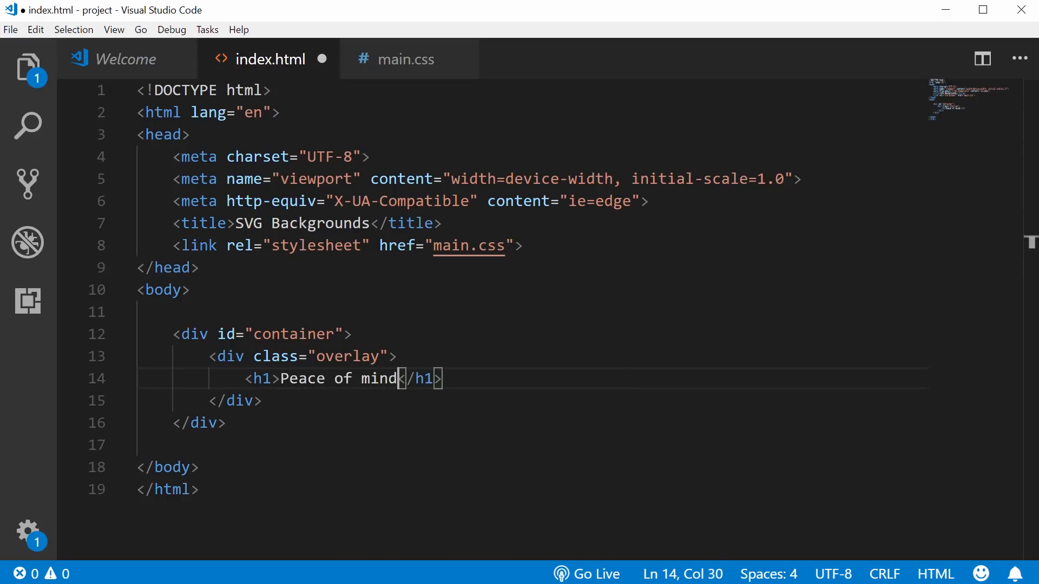
{"action": "key", "text": "End"}
{"action": "key", "text": "Return"}
{"action": "type", "text": "<p>"}
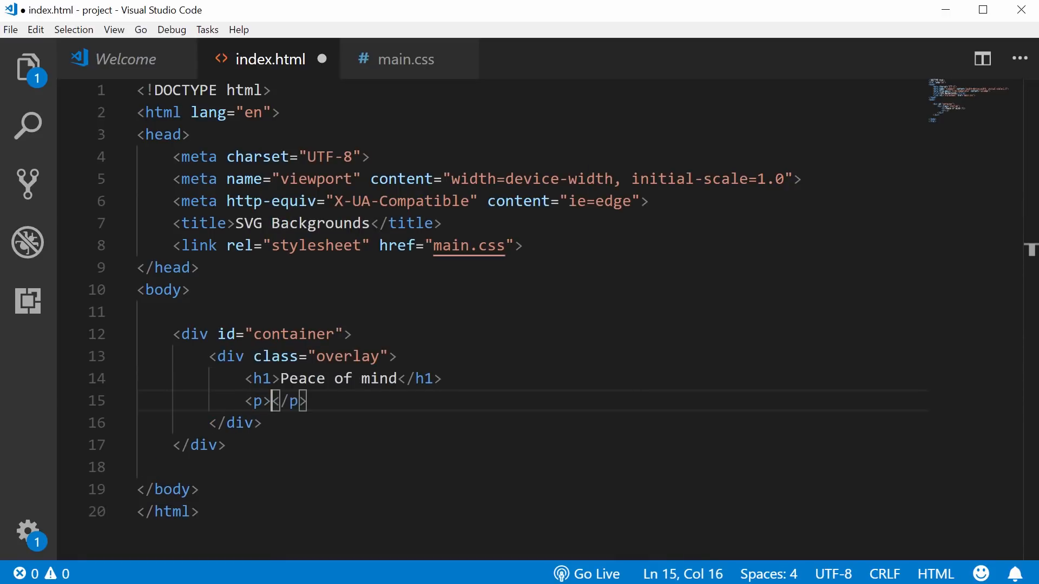
{"action": "type", "text": "Just some snazzy "}
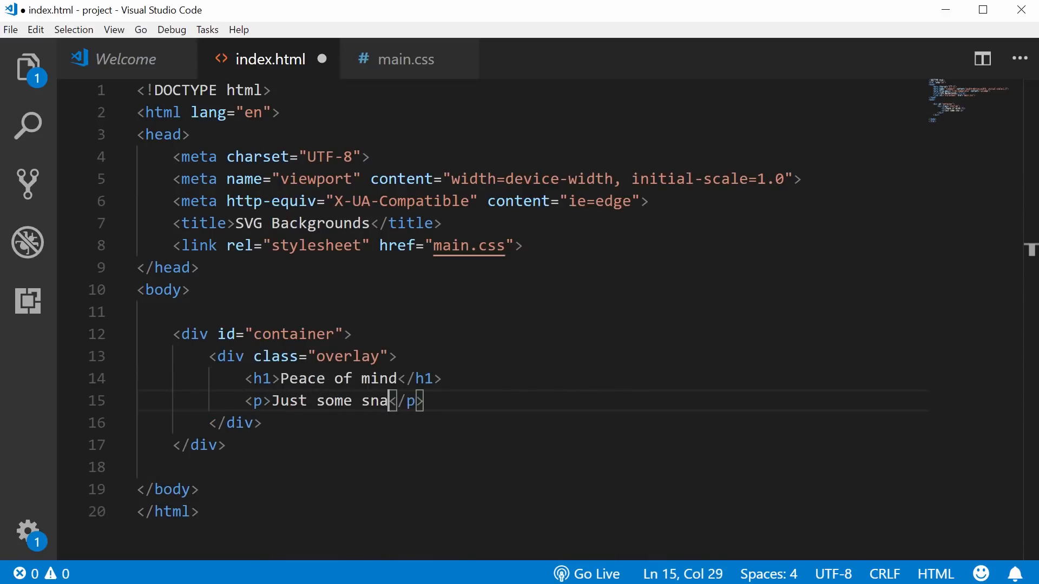
{"action": "type", "text": "tag line or something here."}
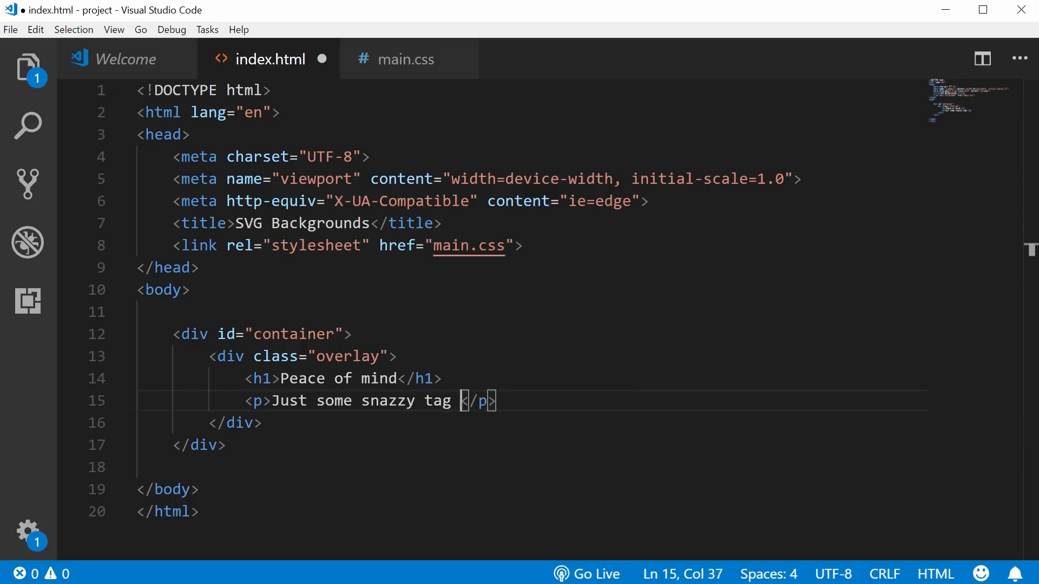
{"action": "type", "text": ".."}
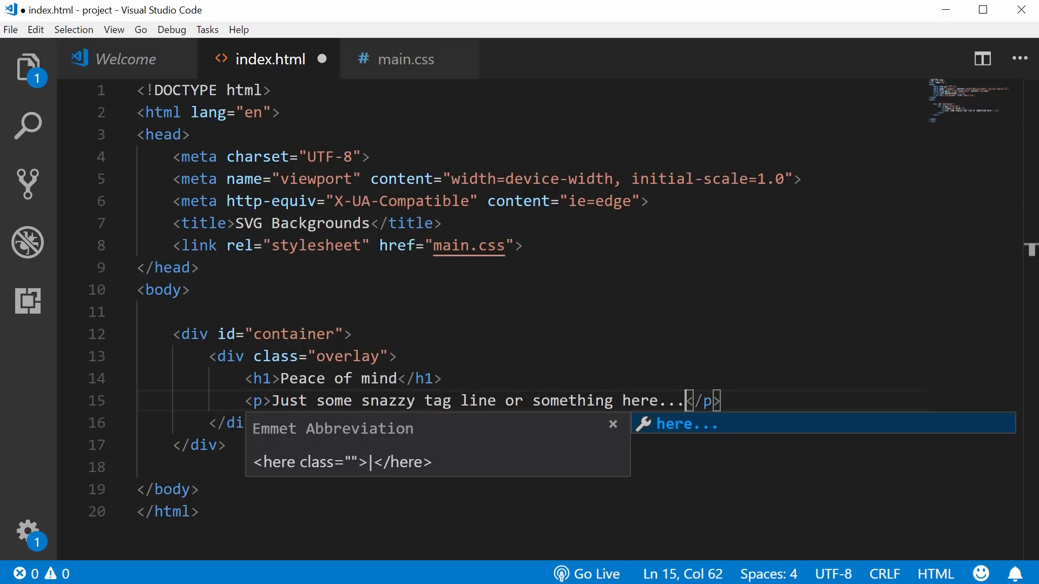
Insert an img with source buoy.svg below the overlay div, inside the container, and save index.html
{"action": "left_click", "coordinate": [372, 356]}
{"action": "left_click", "coordinate": [304, 426]}
{"action": "key", "text": "Return"}
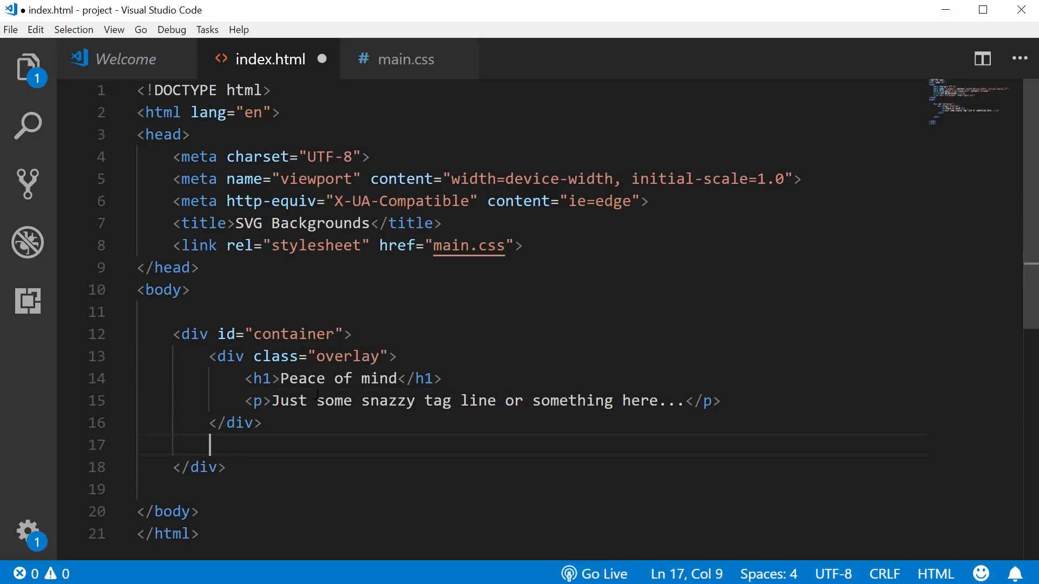
{"action": "type", "text": "<img src=\"buy"}
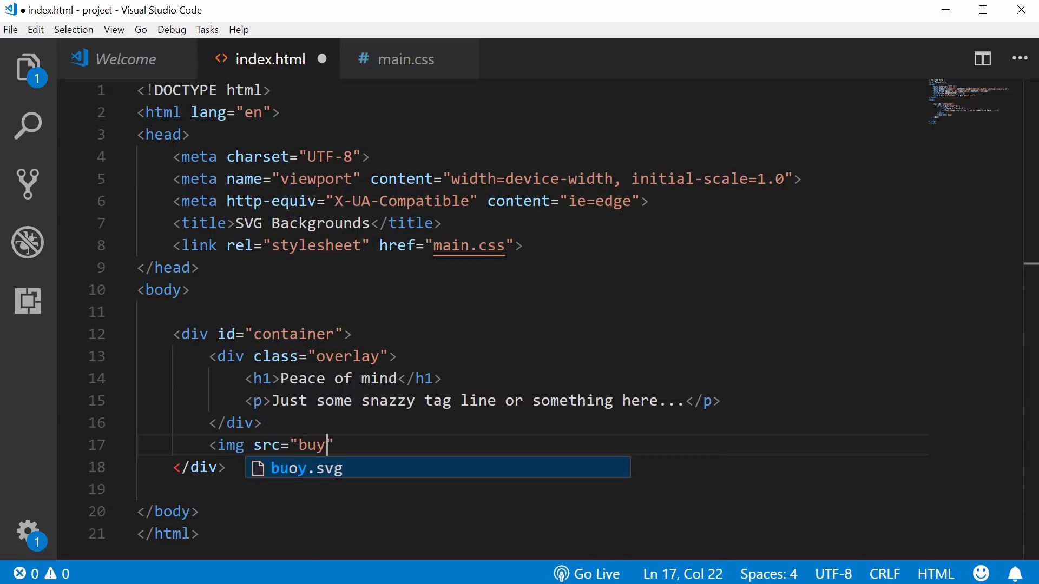
{"action": "key", "text": "BackSpace"}
{"action": "type", "text": "oy.svg\">"}
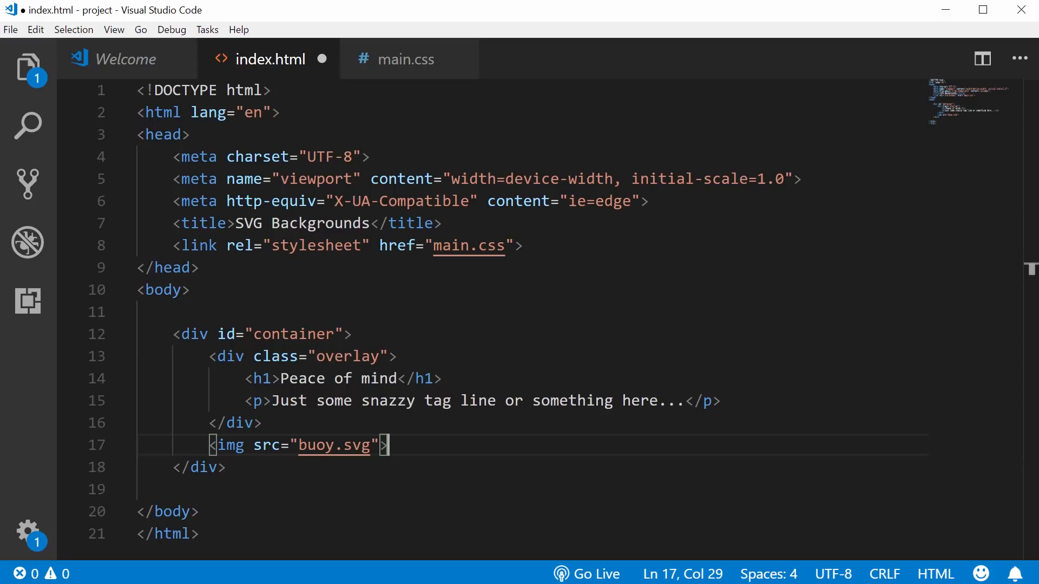
{"action": "left_click", "coordinate": [459, 401]}
{"action": "key", "text": "ctrl+s"}
{"action": "left_click", "coordinate": [567, 311]}
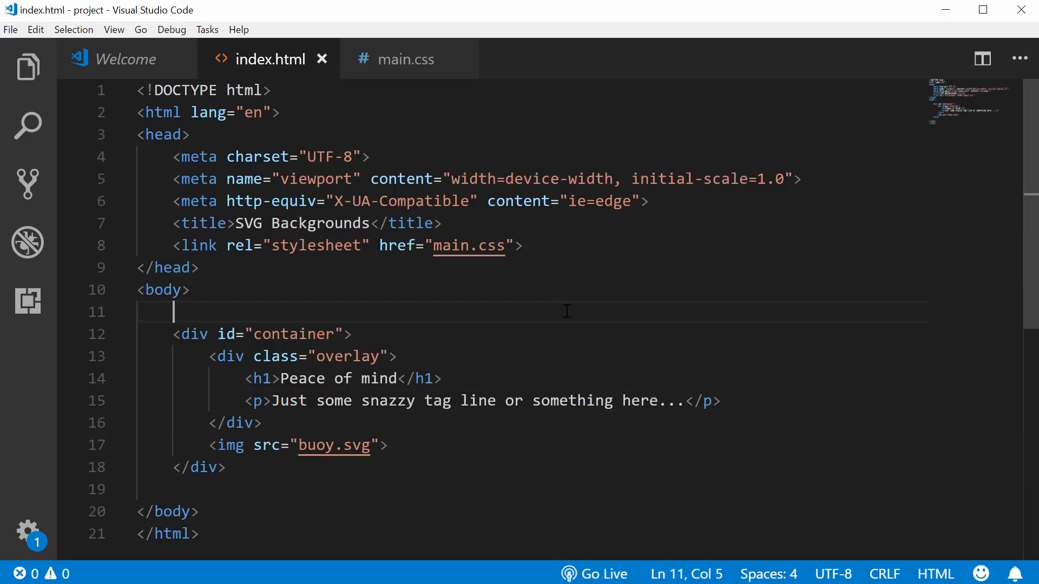
Create a body rule in main.css with margin 0 and font-family 'Montserrat'
{"action": "left_click", "coordinate": [404, 70]}
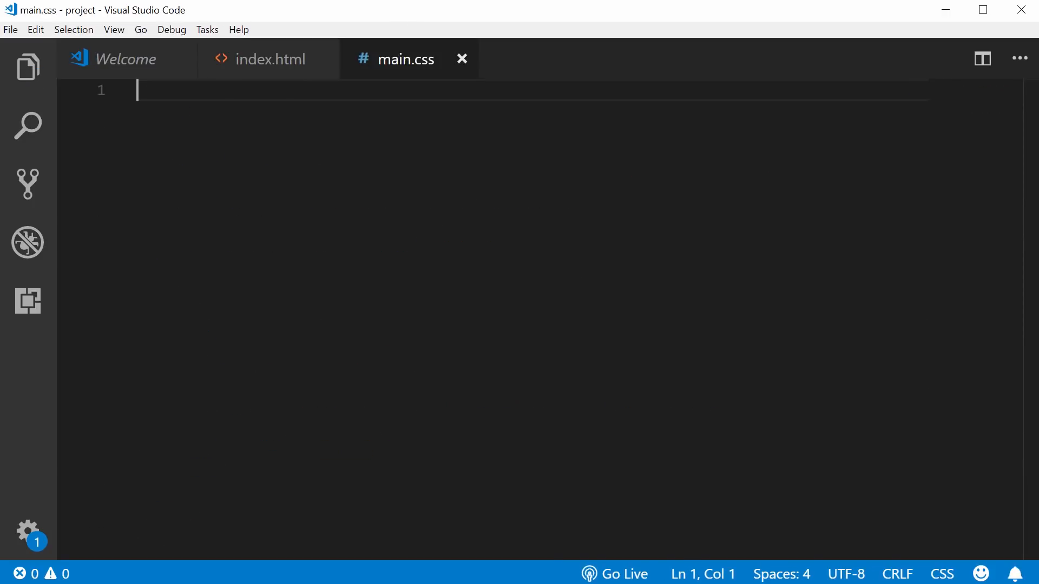
{"action": "key", "text": "alt+Tab"}
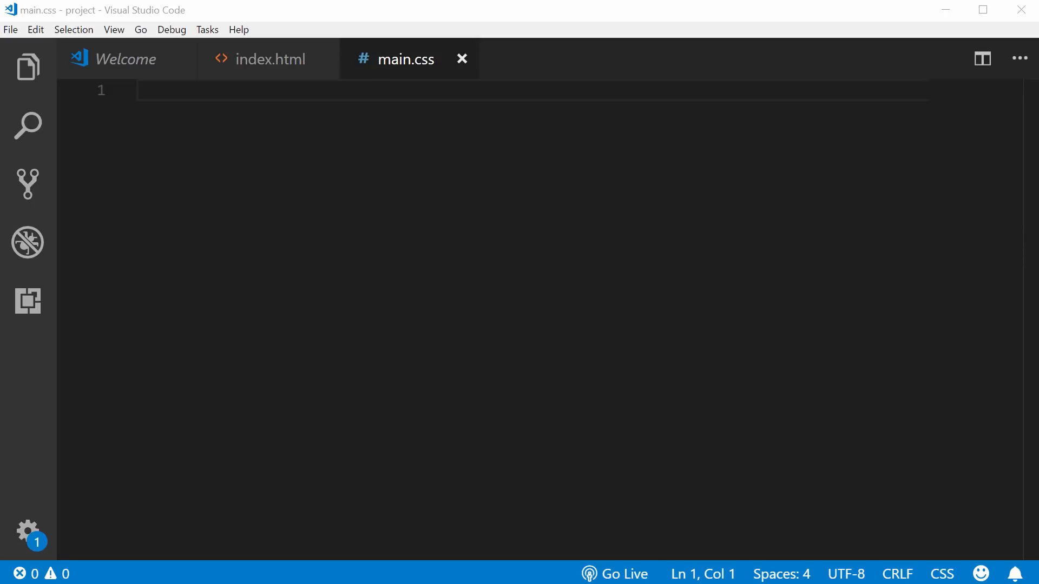
{"action": "left_click", "coordinate": [820, 222]}
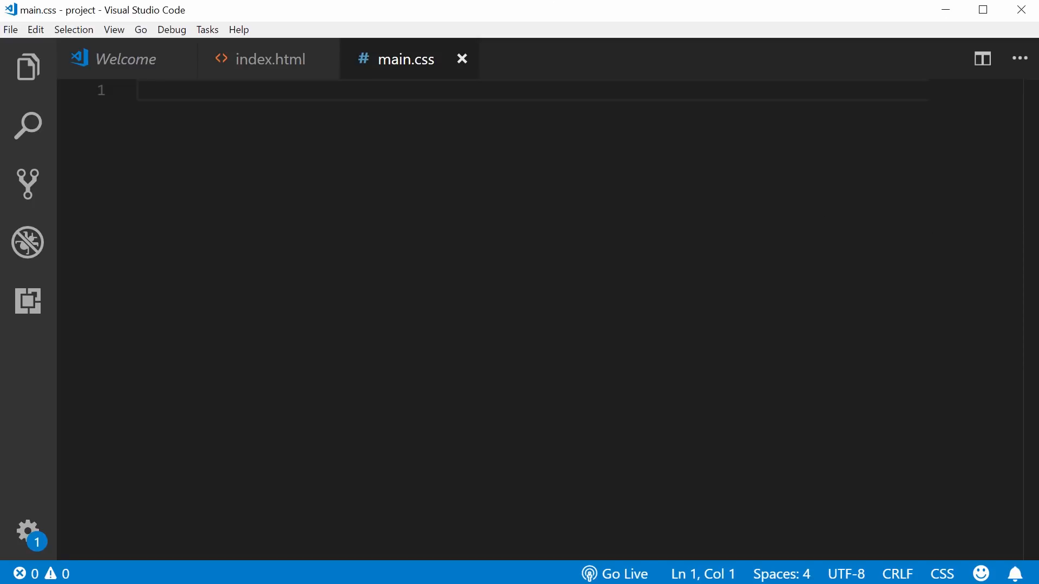
{"action": "type", "text": "body {"}
{"action": "key", "text": "Return"}
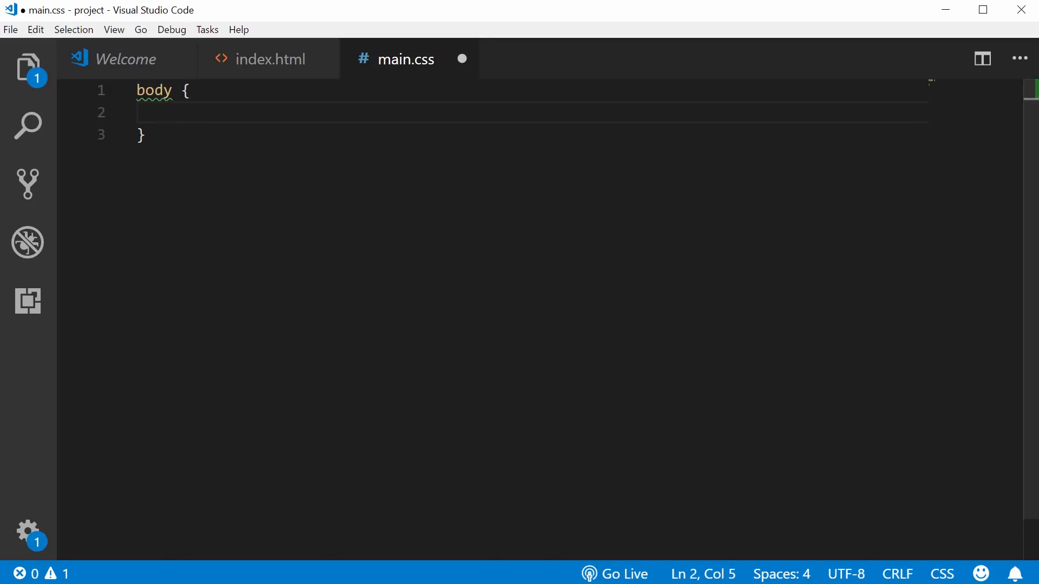
{"action": "type", "text": "mar"}
{"action": "key", "text": "Return"}
{"action": "type", "text": "0;"}
{"action": "key", "text": "Return"}
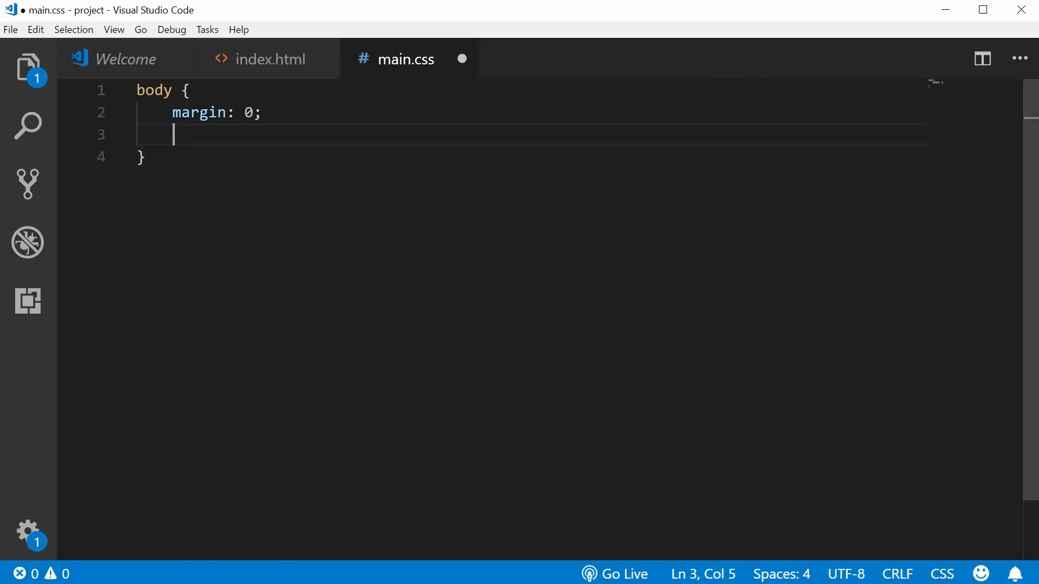
{"action": "type", "text": "font-family: "}
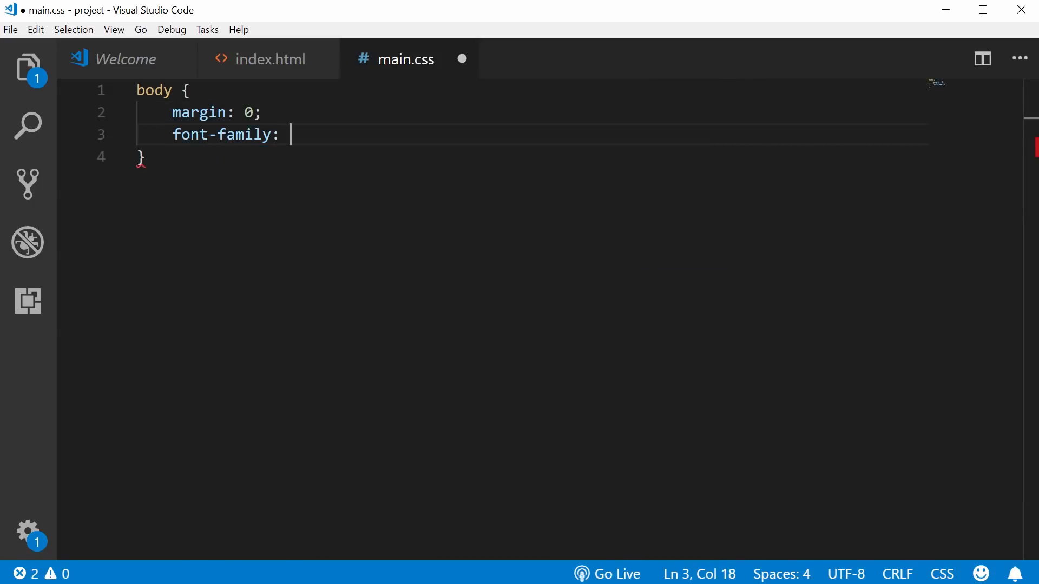
{"action": "type", "text": "'Montserra"}
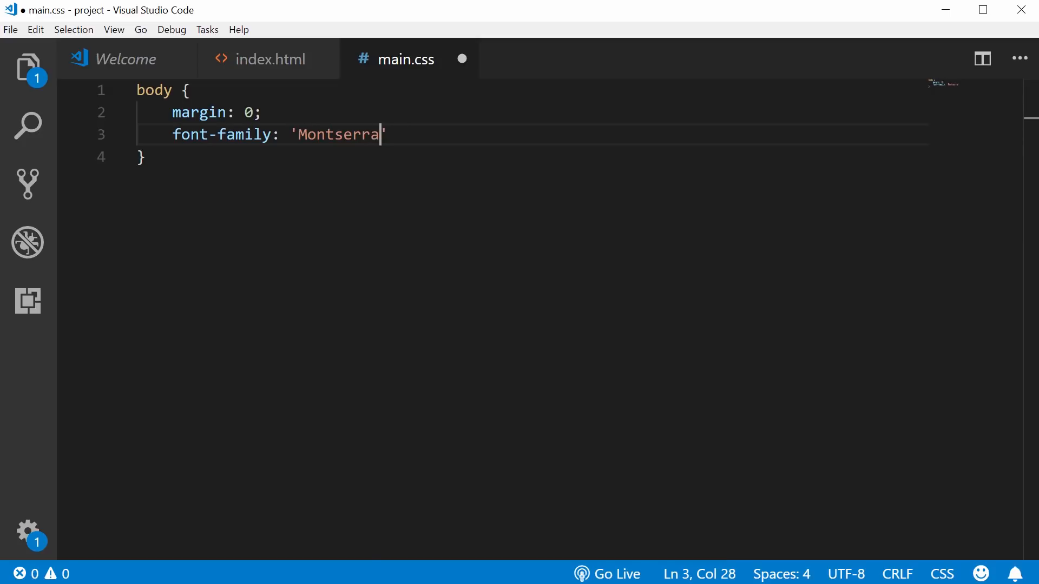
{"action": "type", "text": "t';"}
{"action": "key", "text": "Return"}
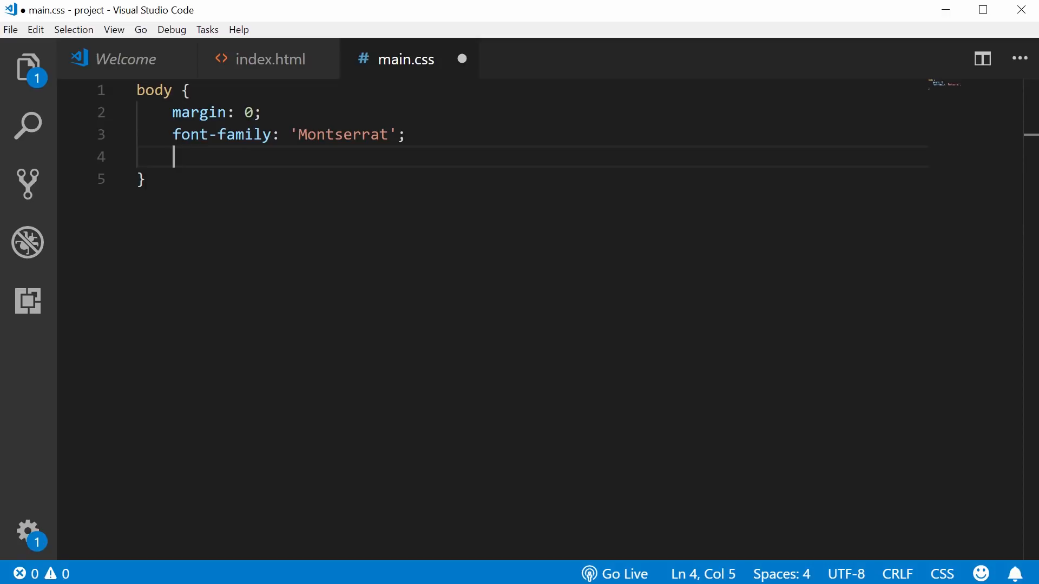
Start a background declaration in the body rule and copy the bg rectangle's fill hex code from buoy2.svg in Illustrator, leaving its colour as is
{"action": "type", "text": "background:"}
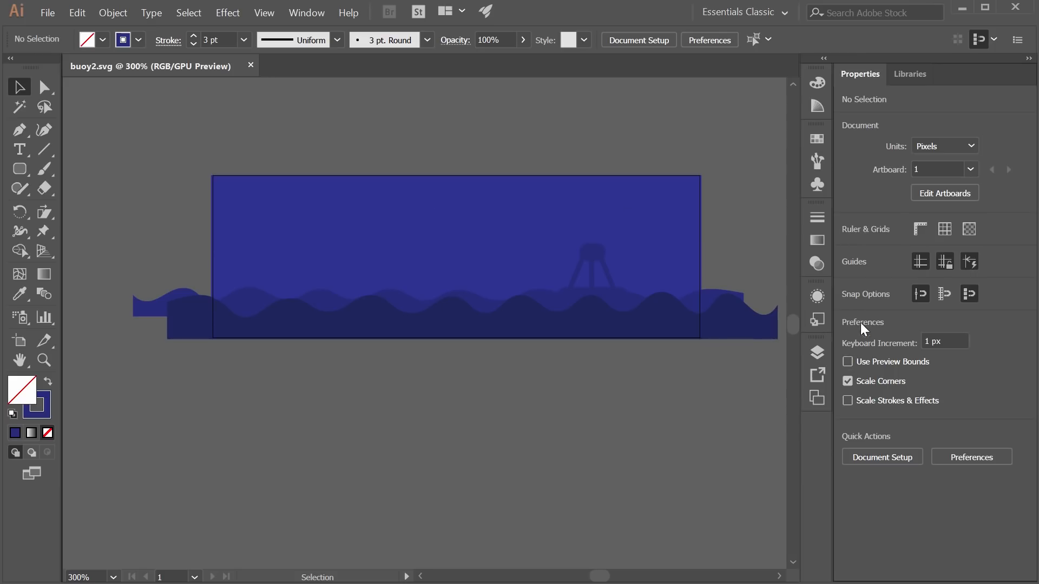
{"action": "left_click", "coordinate": [817, 352]}
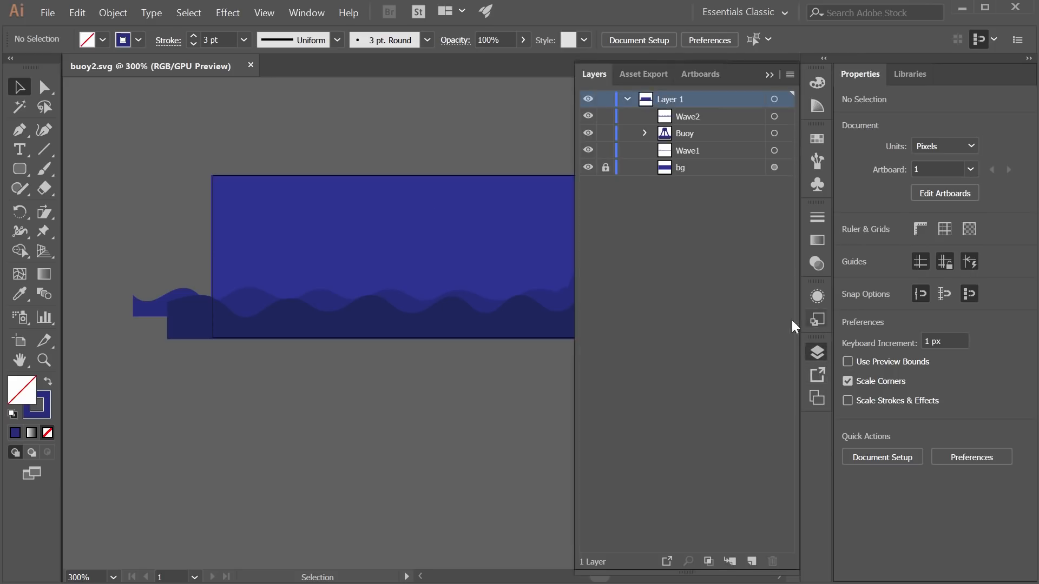
{"action": "left_click", "coordinate": [553, 178]}
{"action": "double_click", "coordinate": [31, 390]}
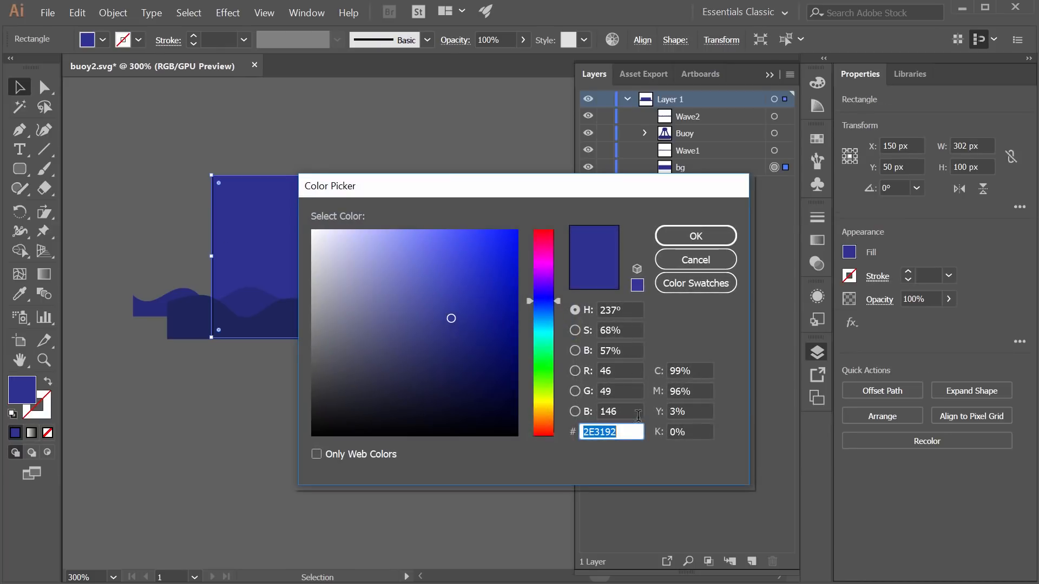
{"action": "left_click", "coordinate": [719, 262]}
{"action": "left_click", "coordinate": [963, 9]}
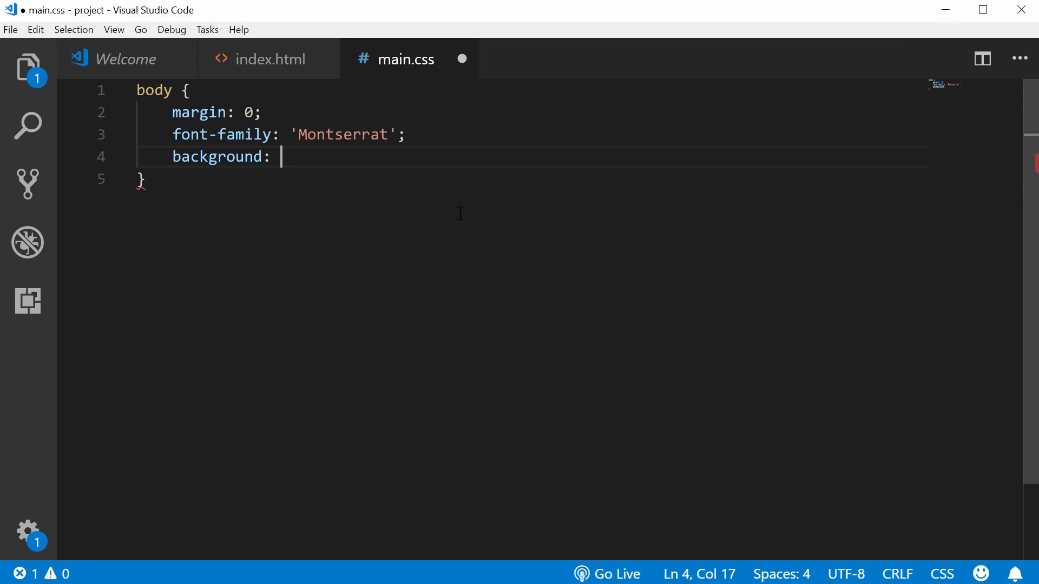
Set the body background in main.css to #2E3192 and add a blank line and a new line below the rule
{"action": "type", "text": "2E3192"}
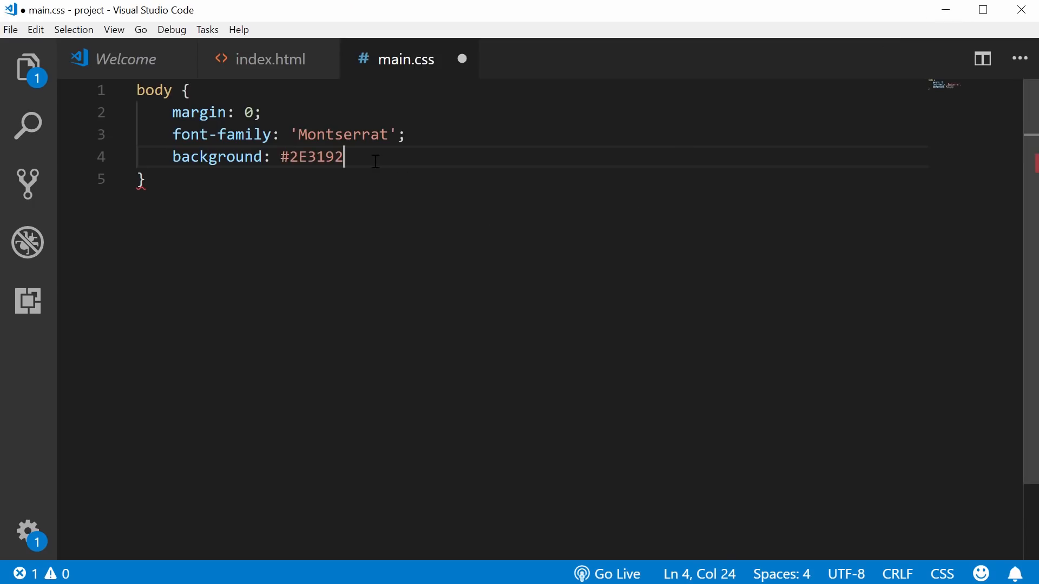
{"action": "type", "text": ";"}
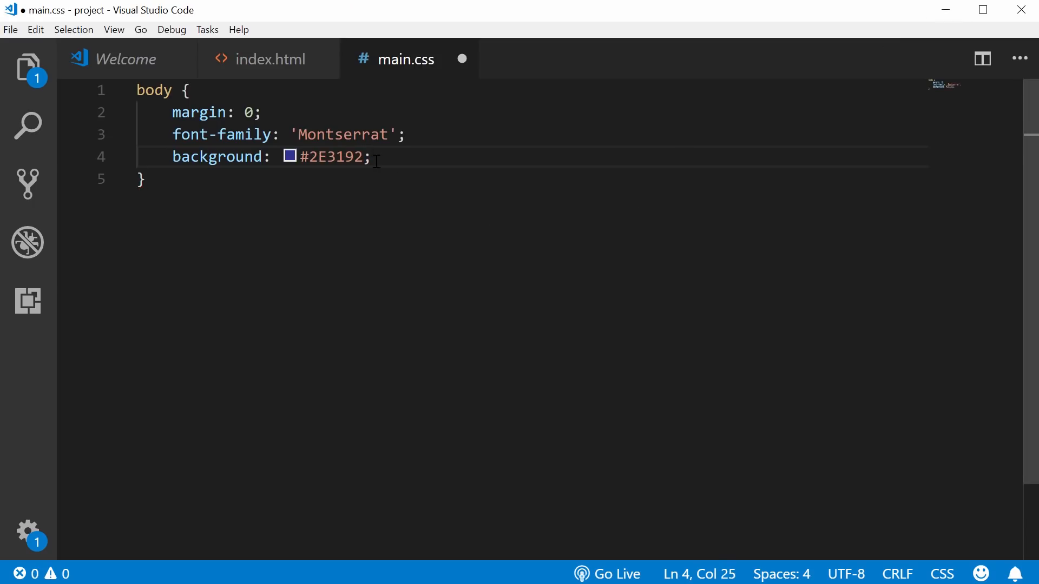
{"action": "left_click", "coordinate": [386, 206]}
{"action": "key", "text": "Return"}
{"action": "key", "text": "Return"}
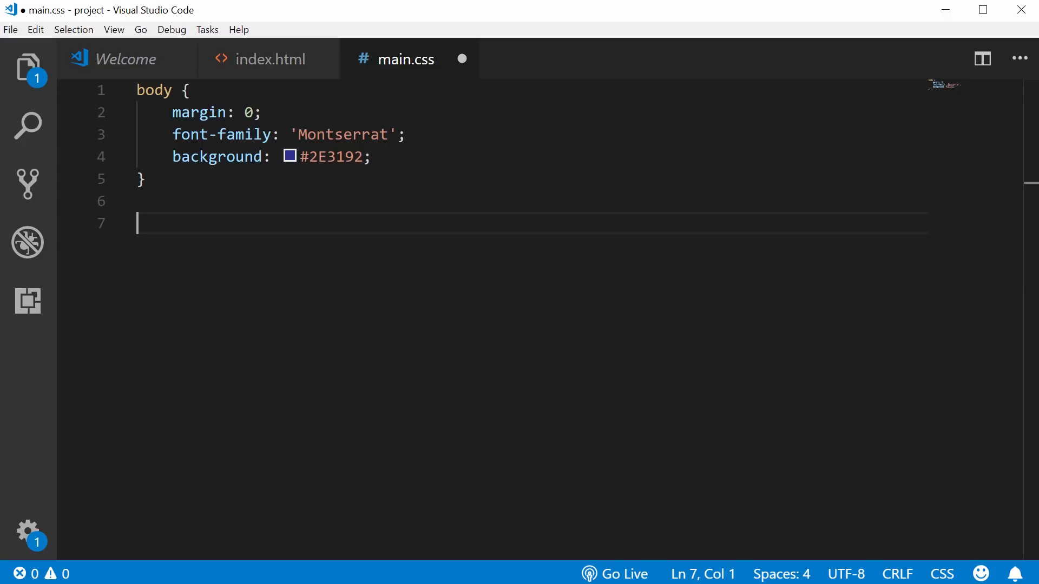
Start a #container rule below the body rule in main.css
{"action": "type", "text": "#cpontai"}
{"action": "key", "text": "BackSpace"}
{"action": "key", "text": "BackSpace"}
{"action": "key", "text": "BackSpace"}
{"action": "key", "text": "BackSpace"}
{"action": "key", "text": "BackSpace"}
{"action": "key", "text": "BackSpace"}
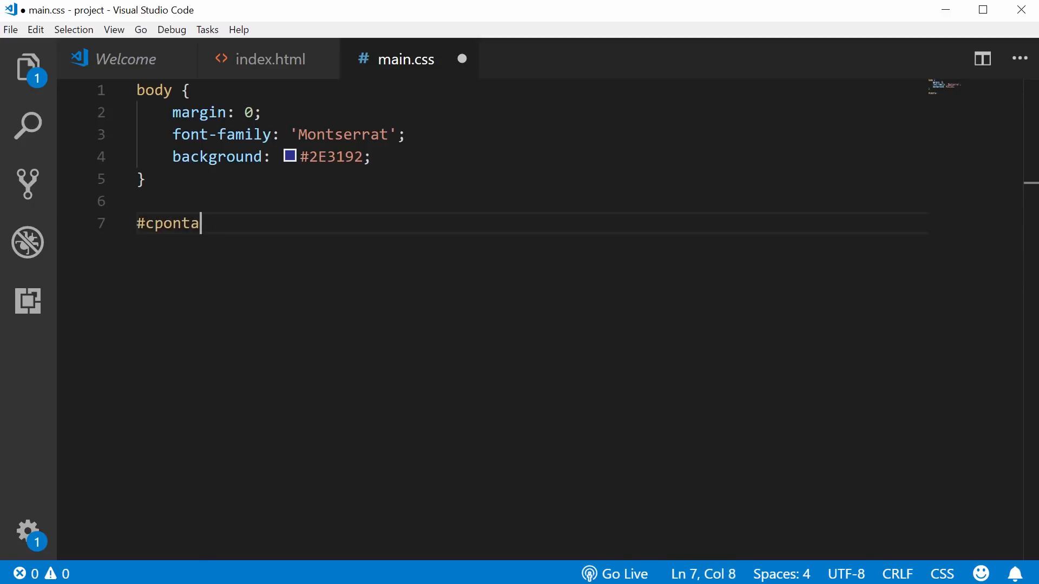
{"action": "type", "text": "ontainer {"}
{"action": "key", "text": "Return"}
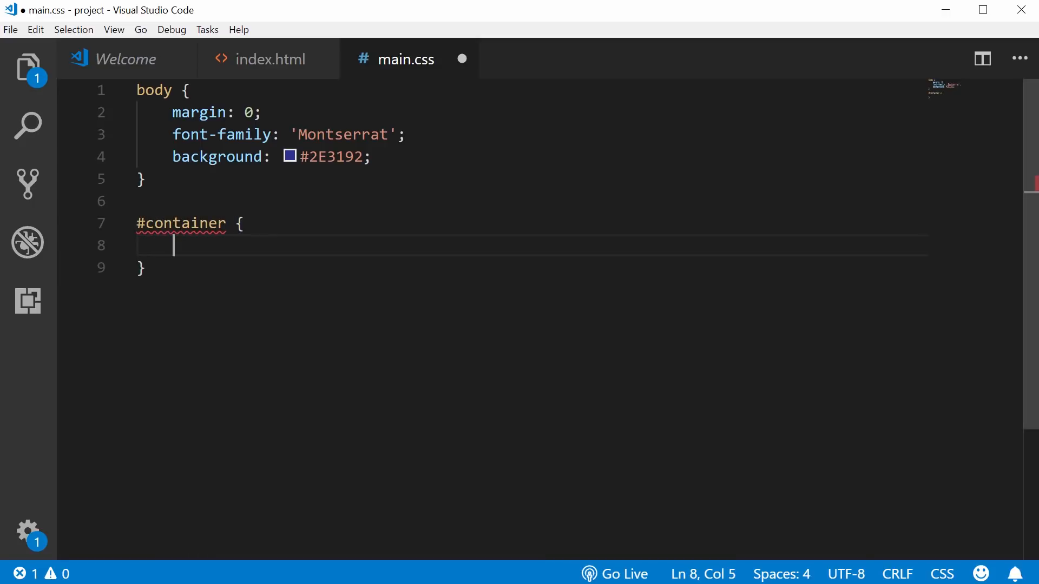
Give the #container rule a width of 100% and a height of 100%
{"action": "type", "text": "w"}
{"action": "key", "text": "Tab"}
{"action": "type", "text": "100$"}
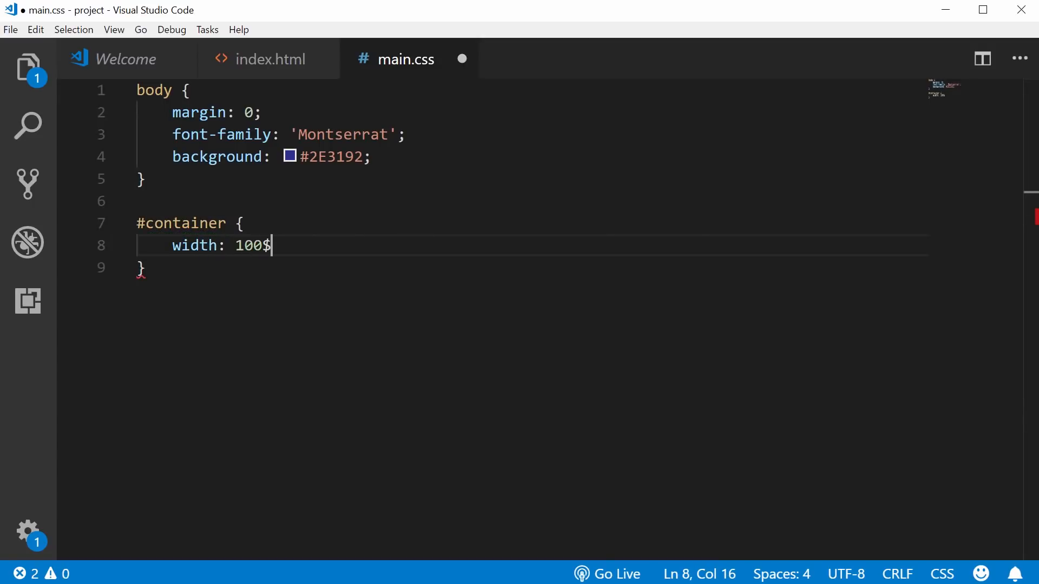
{"action": "key", "text": "BackSpace"}
{"action": "type", "text": "%;"}
{"action": "key", "text": "Return"}
{"action": "type", "text": "he"}
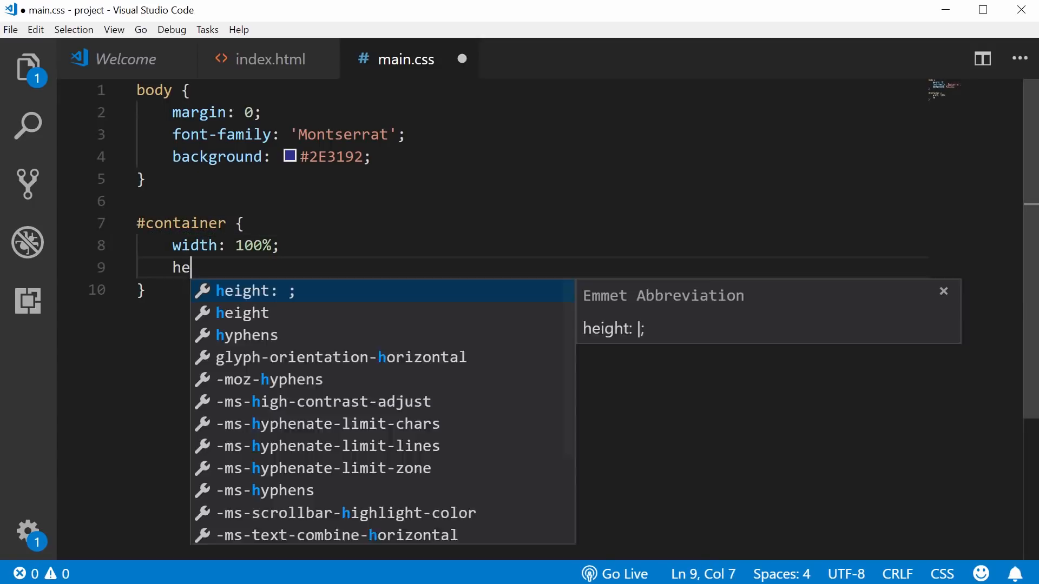
{"action": "type", "text": "ight: 100%;"}
{"action": "key", "text": "Return"}
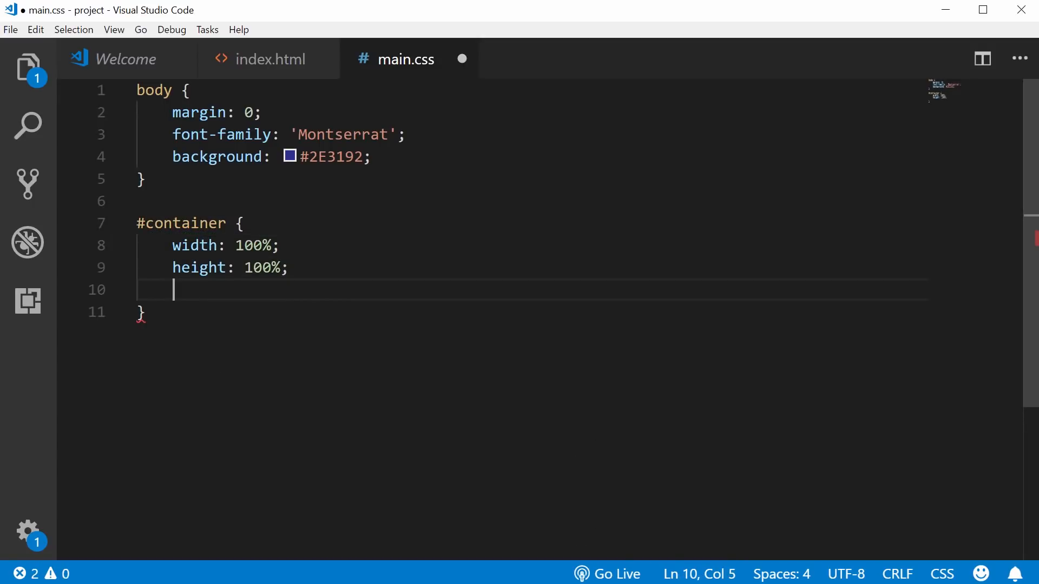
{"action": "key", "text": "BackSpace"}
{"action": "key", "text": "BackSpace"}
Add an img rule with width 100% below the #container rule, separated by a blank line
{"action": "left_click", "coordinate": [145, 290]}
{"action": "key", "text": "Return"}
{"action": "key", "text": "Return"}
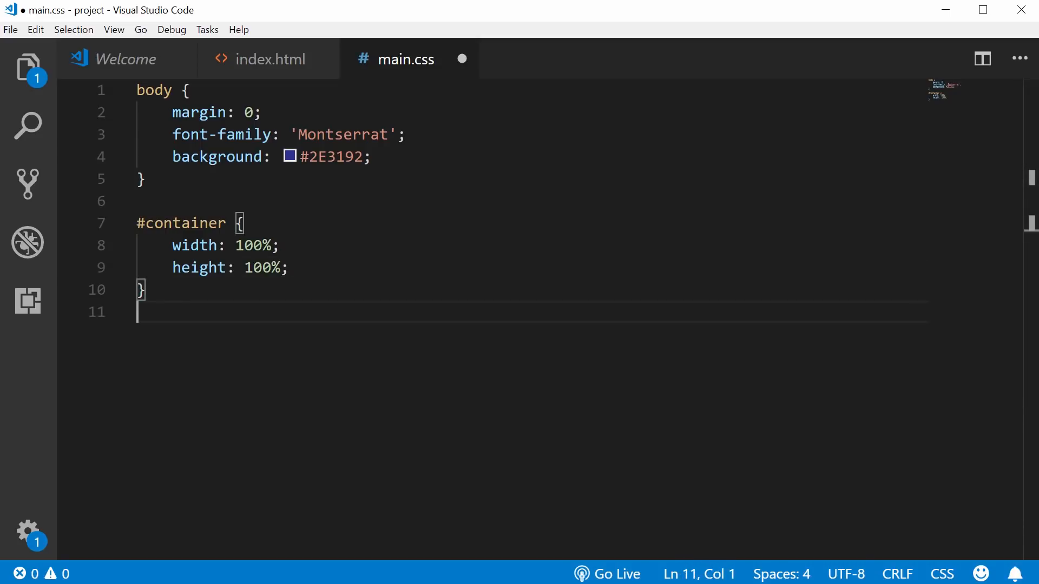
{"action": "type", "text": "img {"}
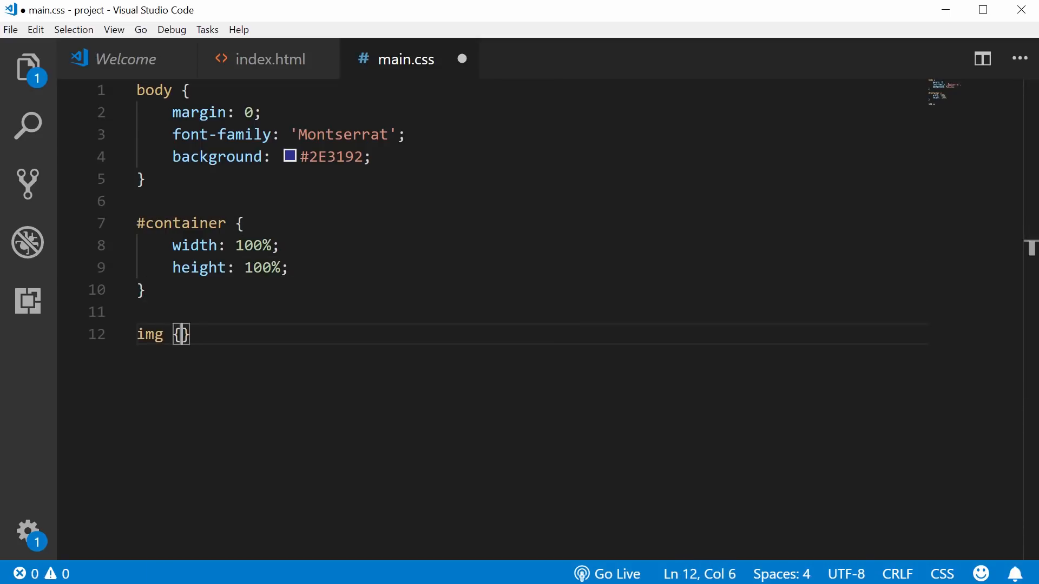
{"action": "key", "text": "Return"}
{"action": "type", "text": "width: 1"}
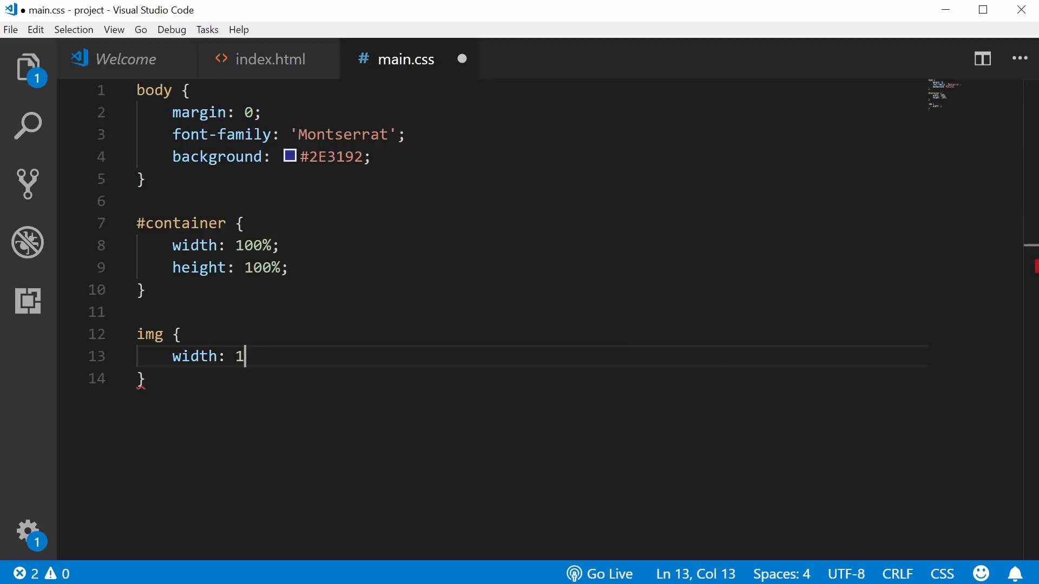
{"action": "type", "text": "00%;"}
Create an .overlay rule below the img rule with position absolute and color #fff
{"action": "left_click", "coordinate": [145, 379]}
{"action": "key", "text": "Return"}
{"action": "key", "text": "Return"}
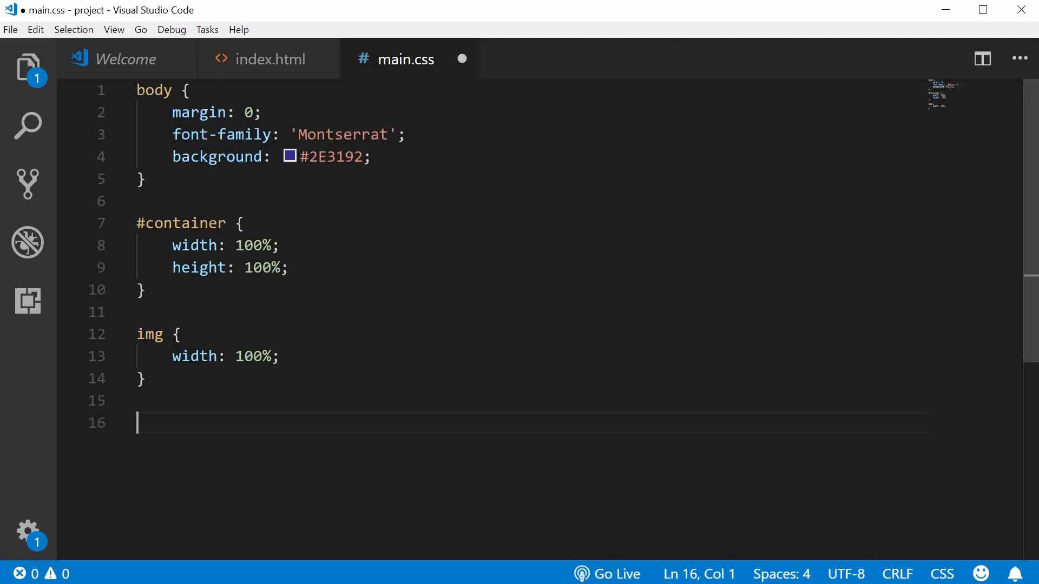
{"action": "type", "text": ".overlay"}
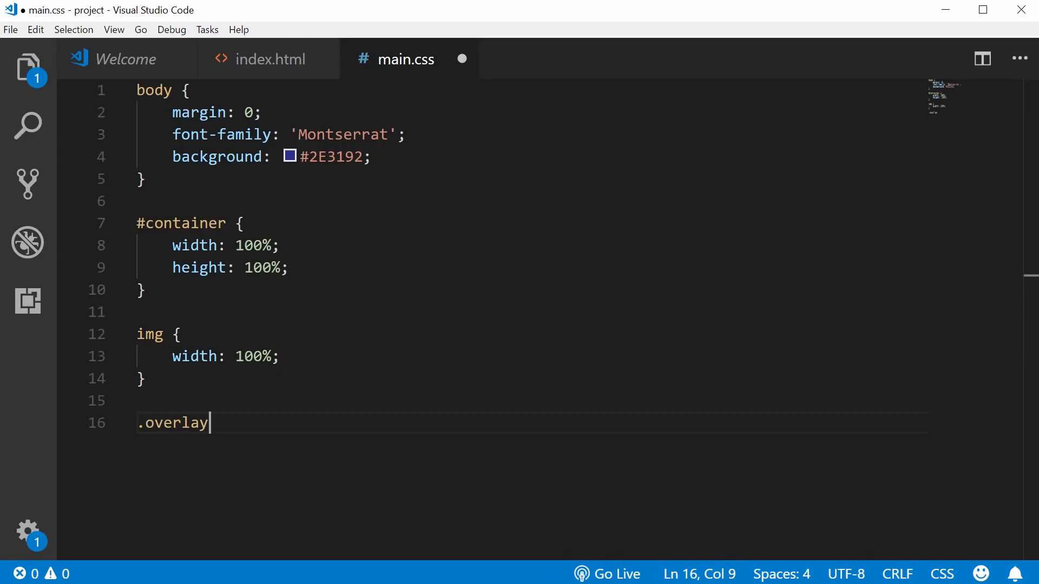
{"action": "type", "text": " {"}
{"action": "key", "text": "Return"}
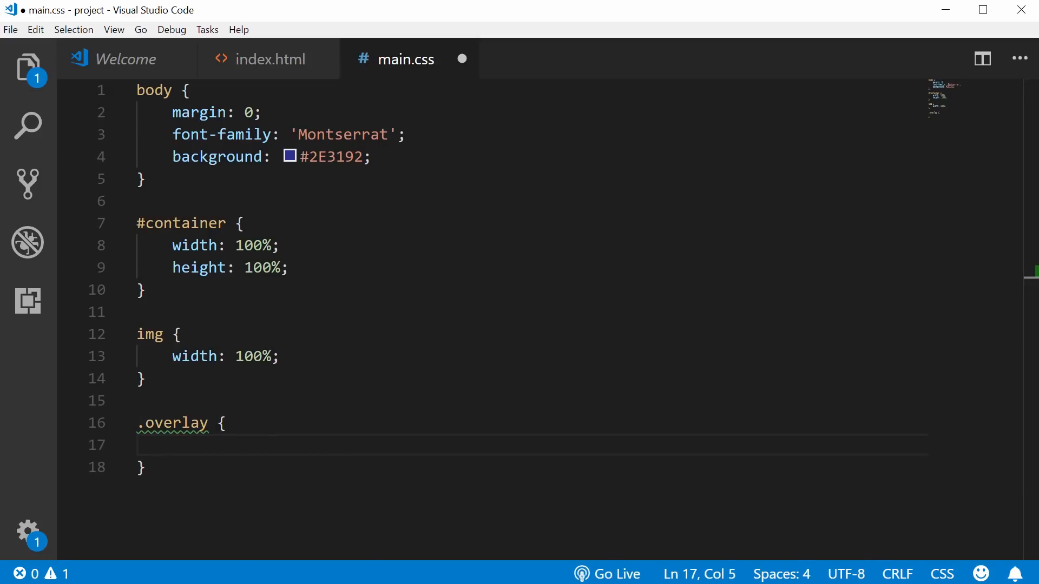
{"action": "type", "text": "position: absolute;"}
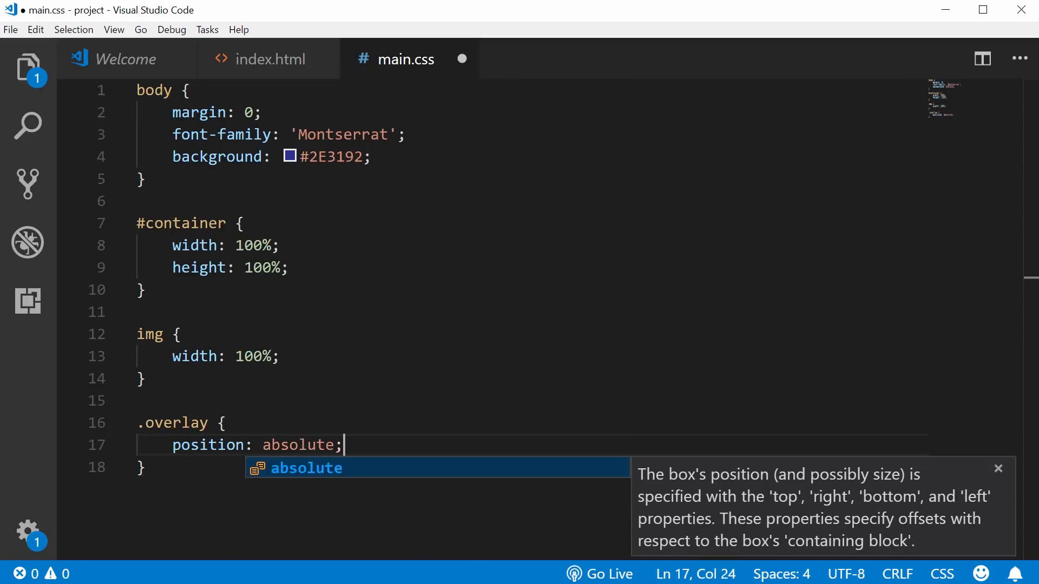
{"action": "key", "text": "Return"}
{"action": "type", "text": "color"}
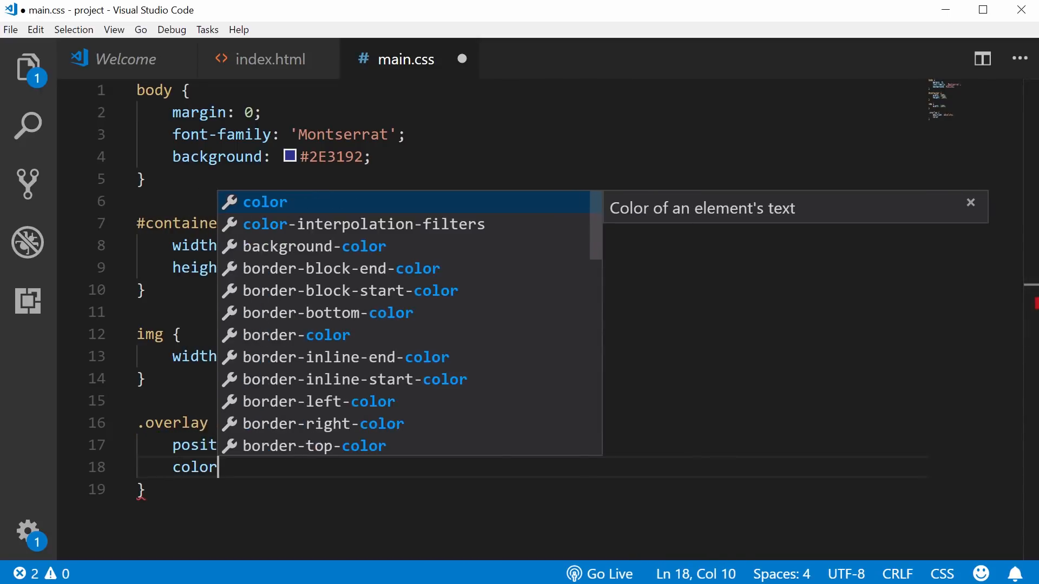
{"action": "type", "text": ": #fff;ma"}
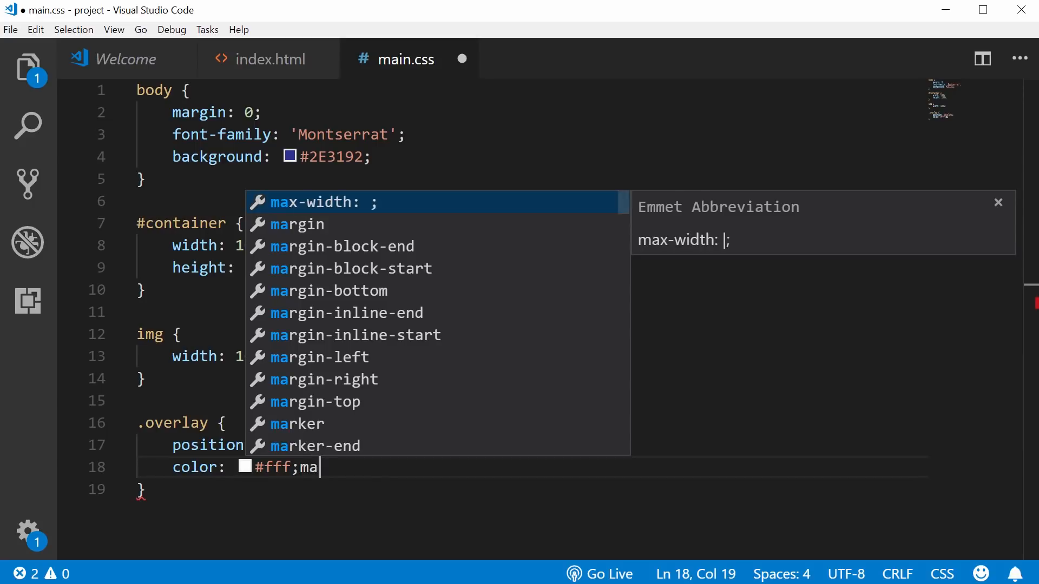
{"action": "key", "text": "BackSpace"}
{"action": "key", "text": "BackSpace"}
Add a margin of 3em and a width of 65% to the .overlay rule
{"action": "key", "text": "Return"}
{"action": "type", "text": "margin: 3em;"}
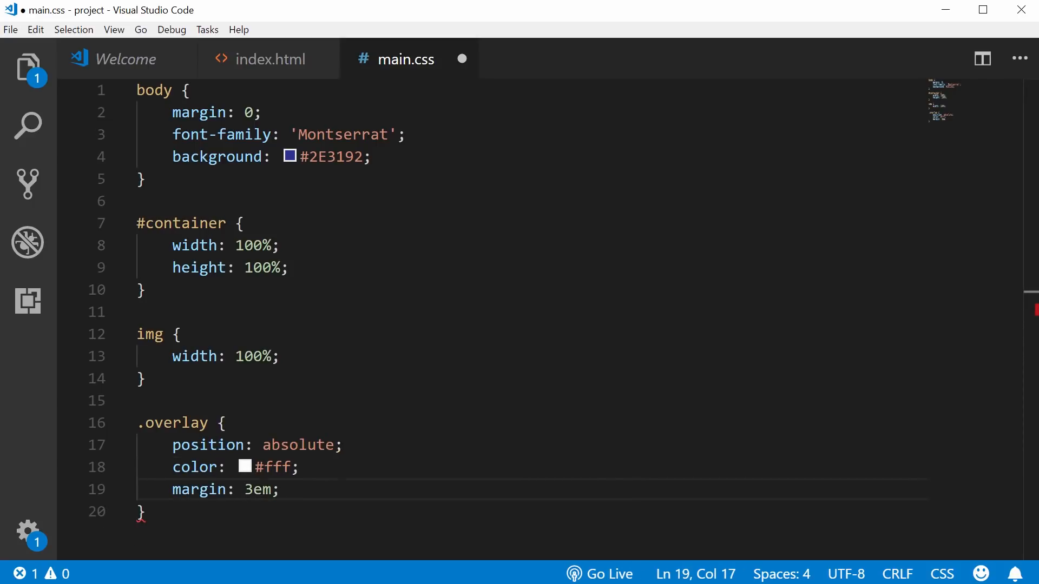
{"action": "key", "text": "Return"}
{"action": "type", "text": "widt"}
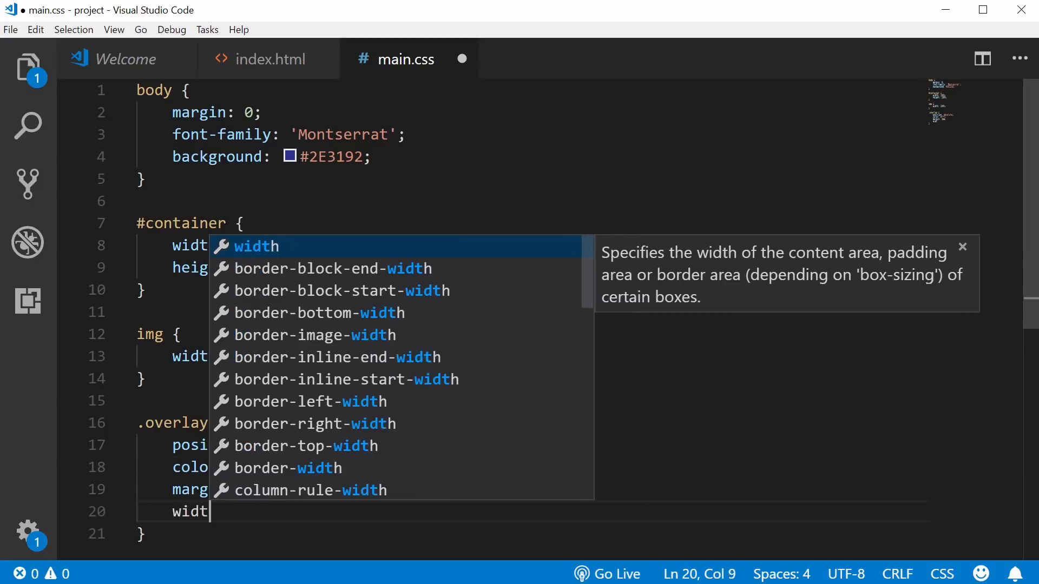
{"action": "type", "text": "h: 65%;"}
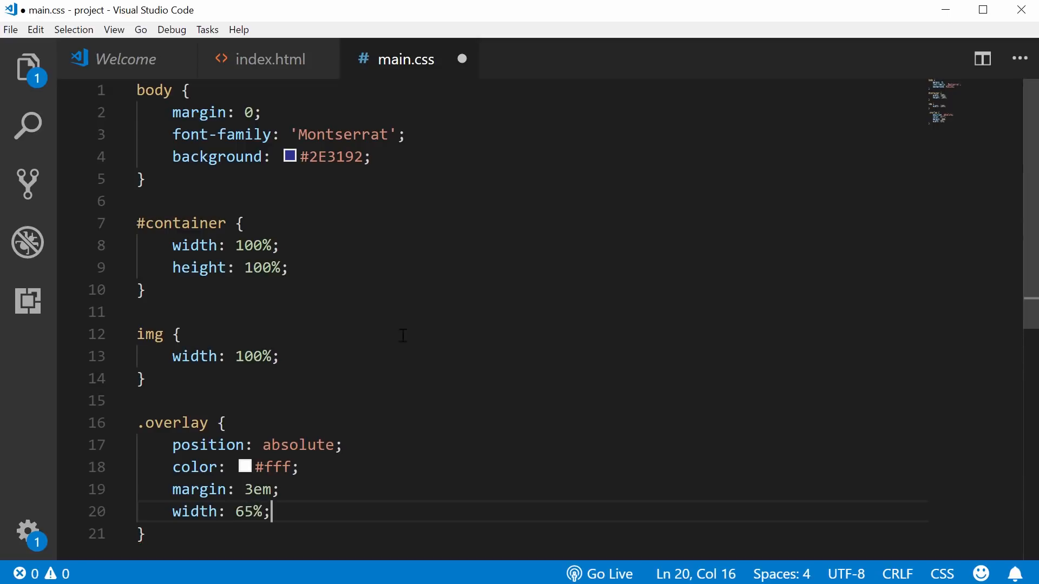
Create an h1 rule below the .overlay rule with font-size 2.5em
{"action": "scroll", "coordinate": [400, 332], "scroll_direction": "down", "scroll_amount": 4}
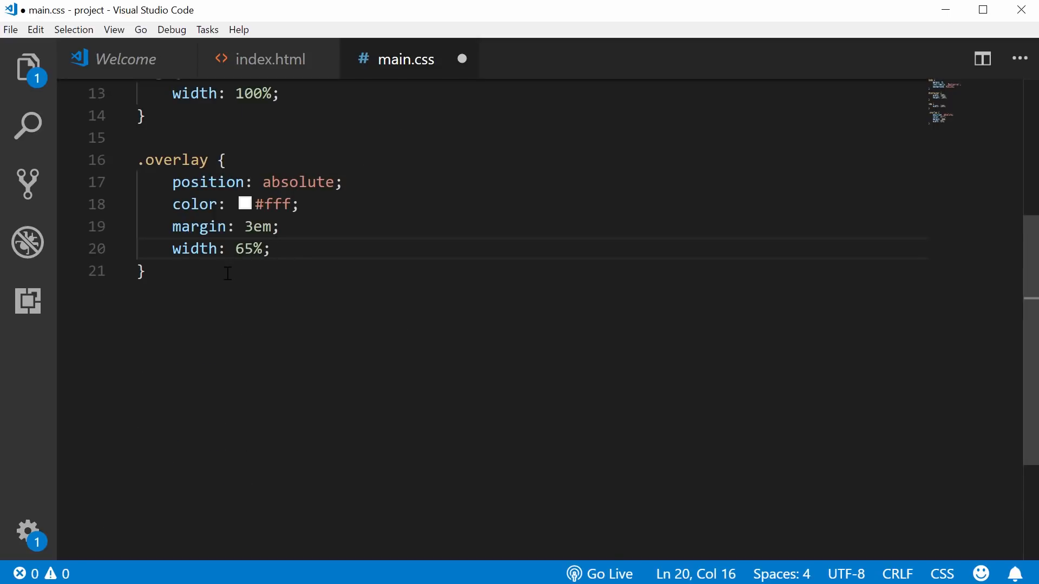
{"action": "left_click", "coordinate": [313, 303]}
{"action": "key", "text": "Return"}
{"action": "key", "text": "Return"}
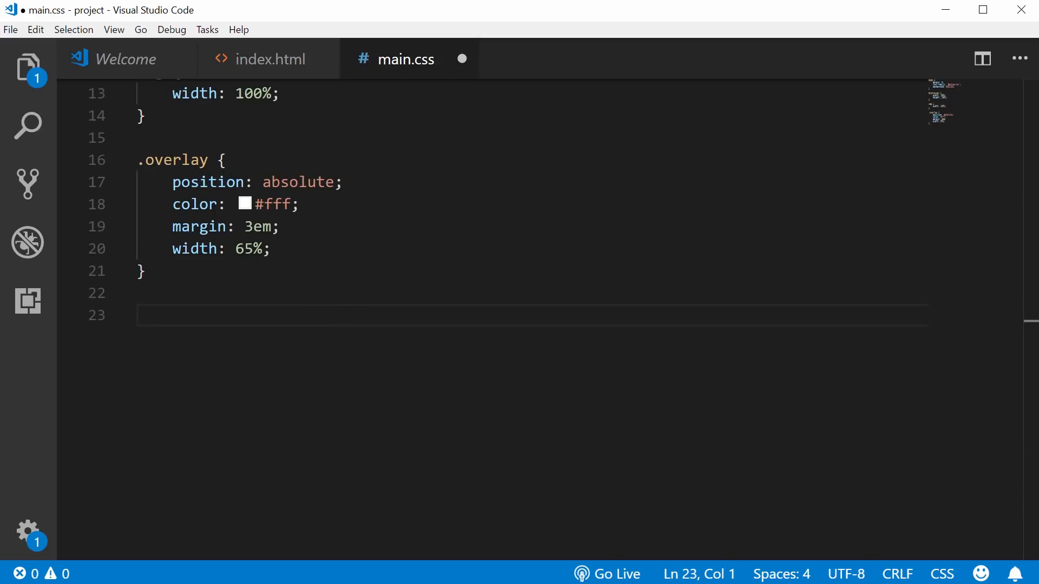
{"action": "key", "text": "Return"}
{"action": "type", "text": "font-f"}
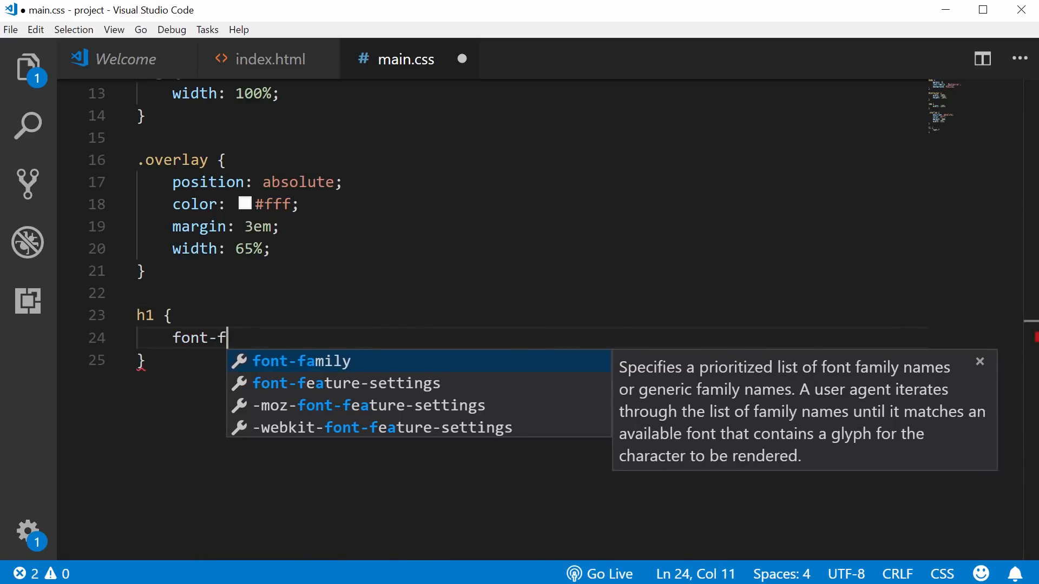
{"action": "key", "text": "BackSpace"}
{"action": "type", "text": "siz"}
{"action": "key", "text": "Return"}
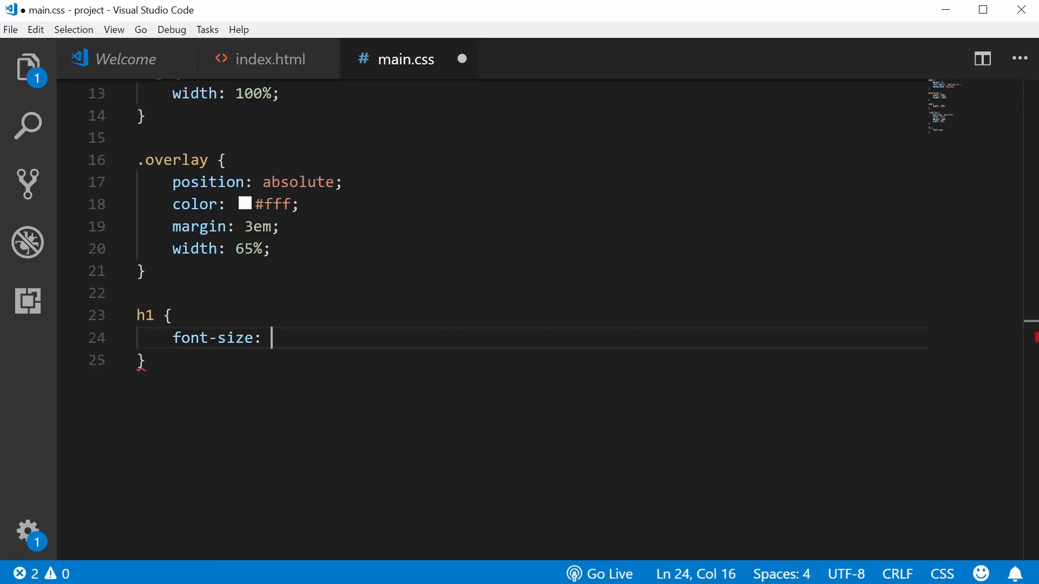
{"action": "type", "text": "2.5em;"}
Add font-weight 300 and margin-bottom 0 to the h1 rule
{"action": "key", "text": "Return"}
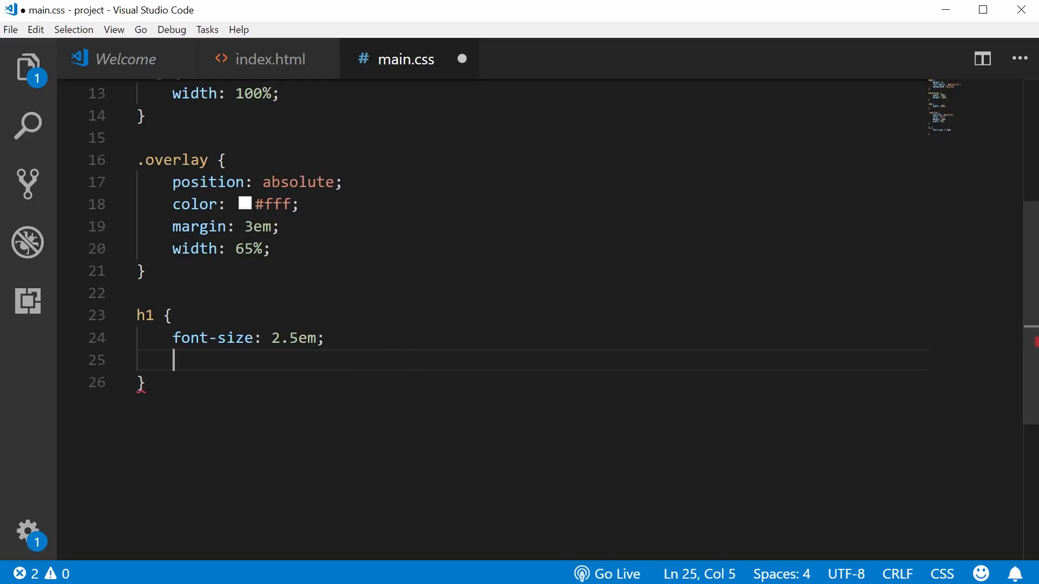
{"action": "type", "text": "font-weight"}
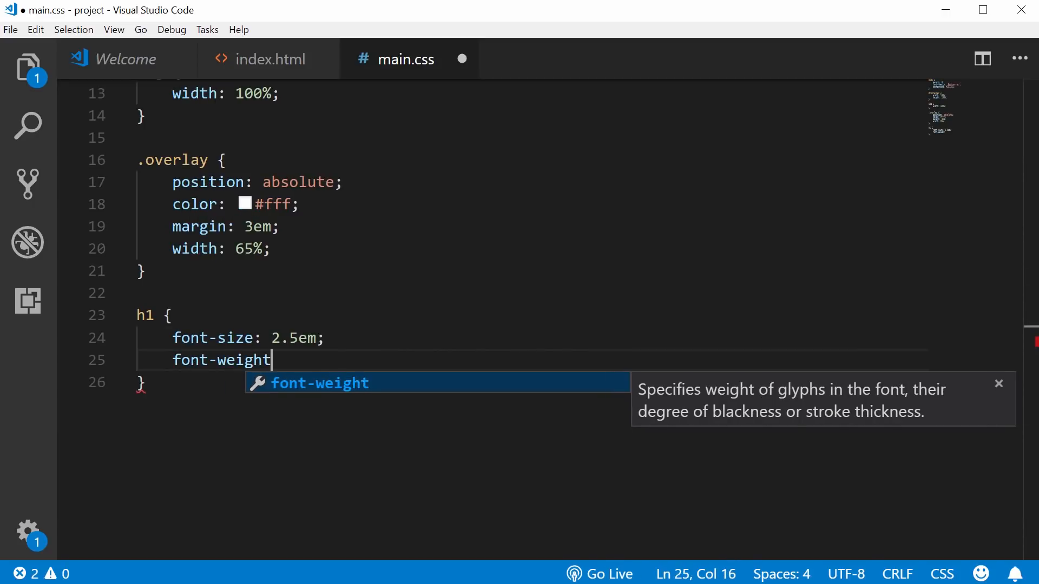
{"action": "key", "text": "Return"}
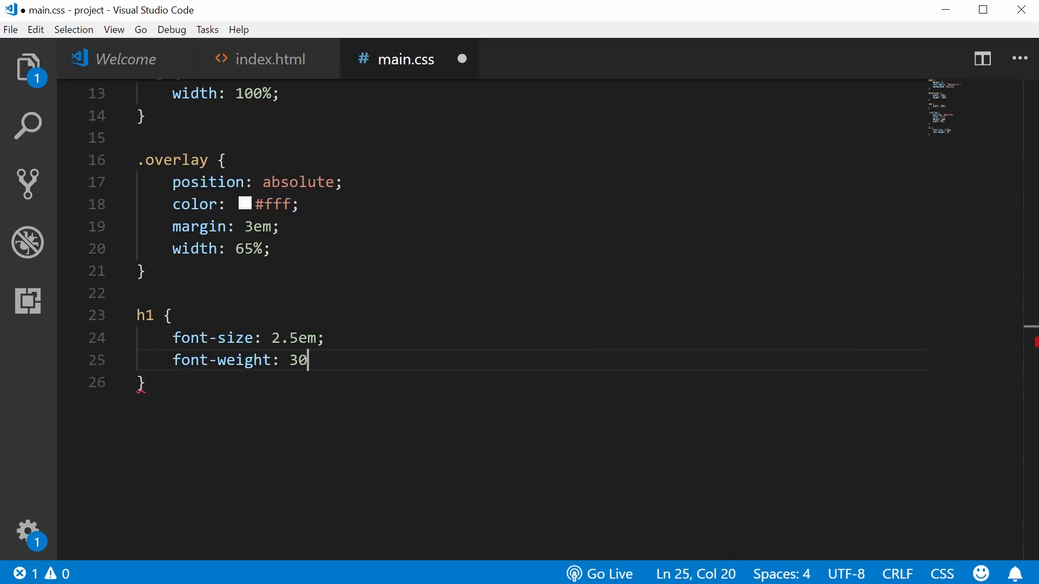
{"action": "type", "text": "300;"}
{"action": "key", "text": "Return"}
{"action": "type", "text": "margin-bottom"}
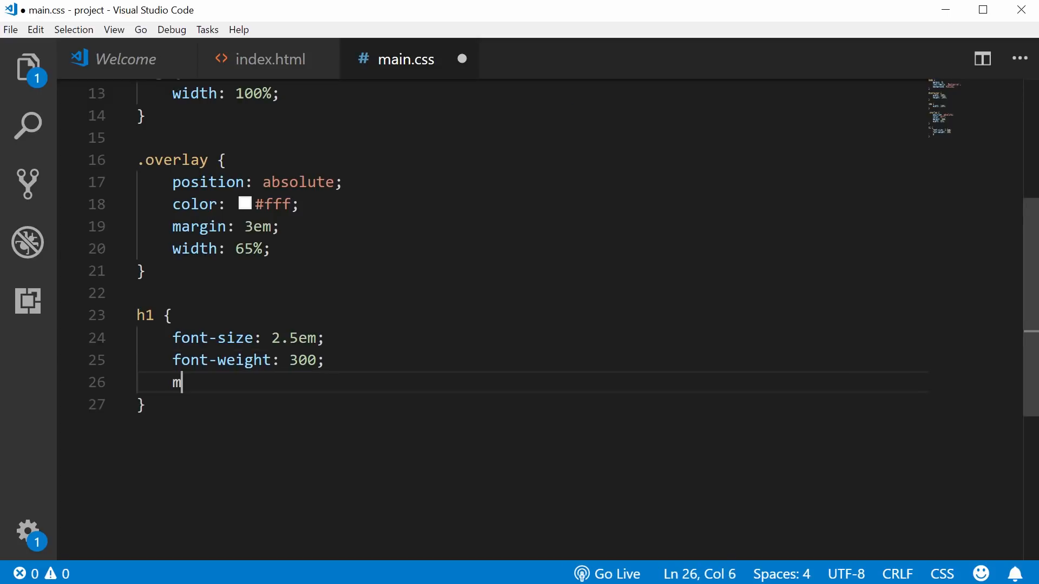
{"action": "key", "text": "Return"}
{"action": "type", "text": "0;"}
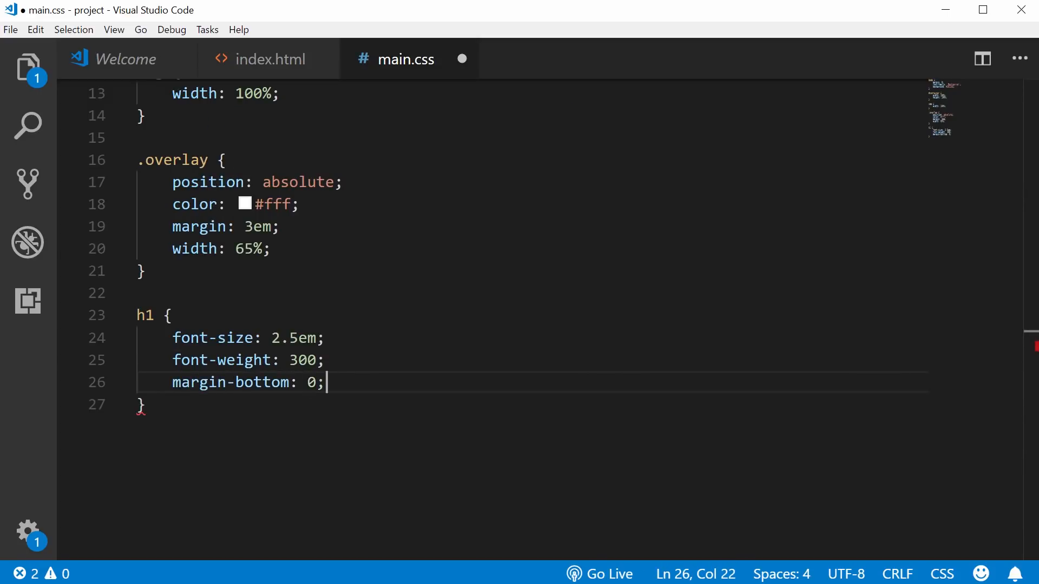
Create a p rule below the h1 rule with color #7d81ef
{"action": "key", "text": "Down"}
{"action": "key", "text": "Return"}
{"action": "key", "text": "Return"}
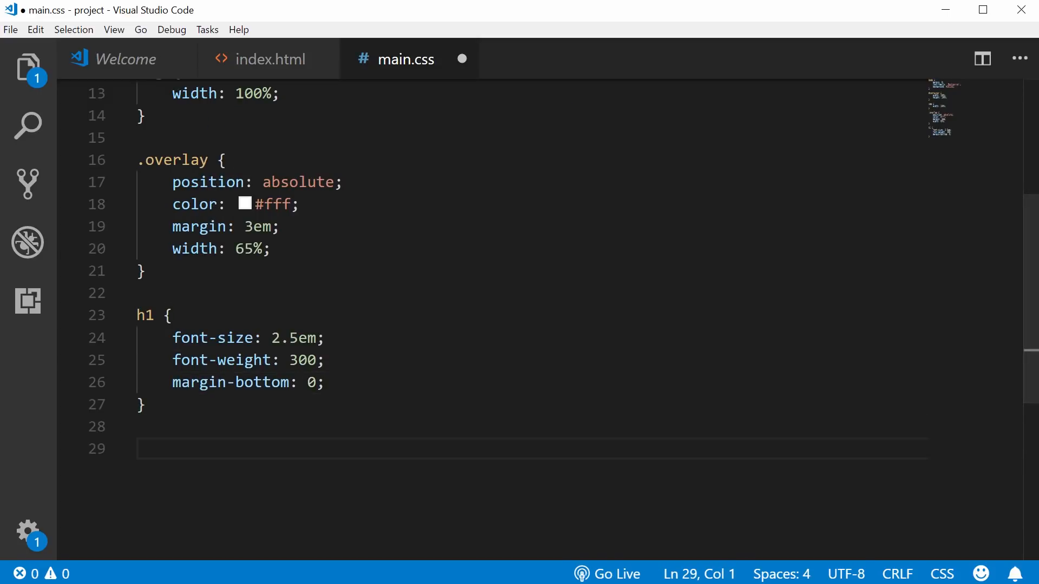
{"action": "type", "text": "p {"}
{"action": "key", "text": "Return"}
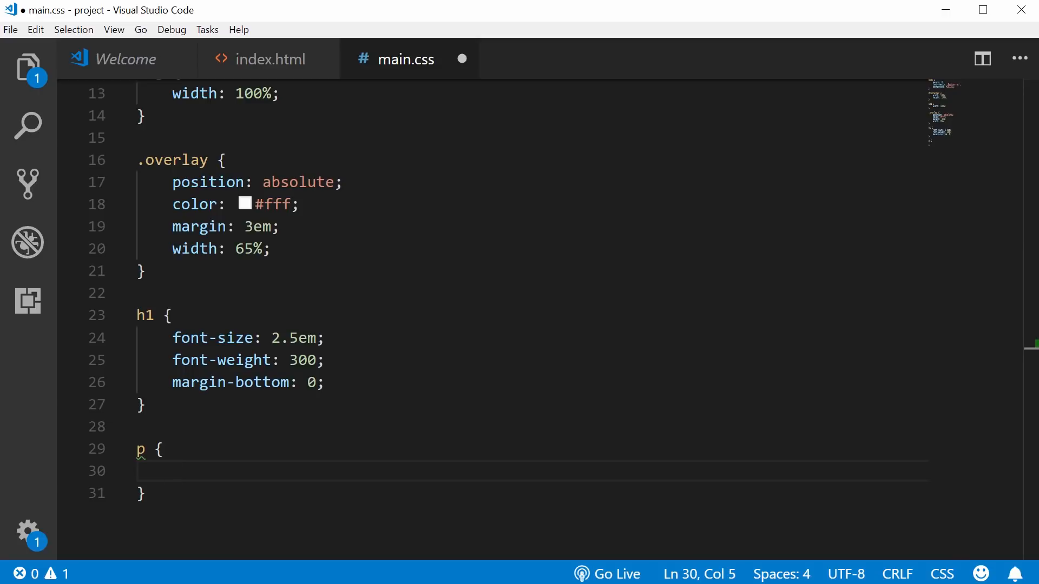
{"action": "type", "text": "color: #"}
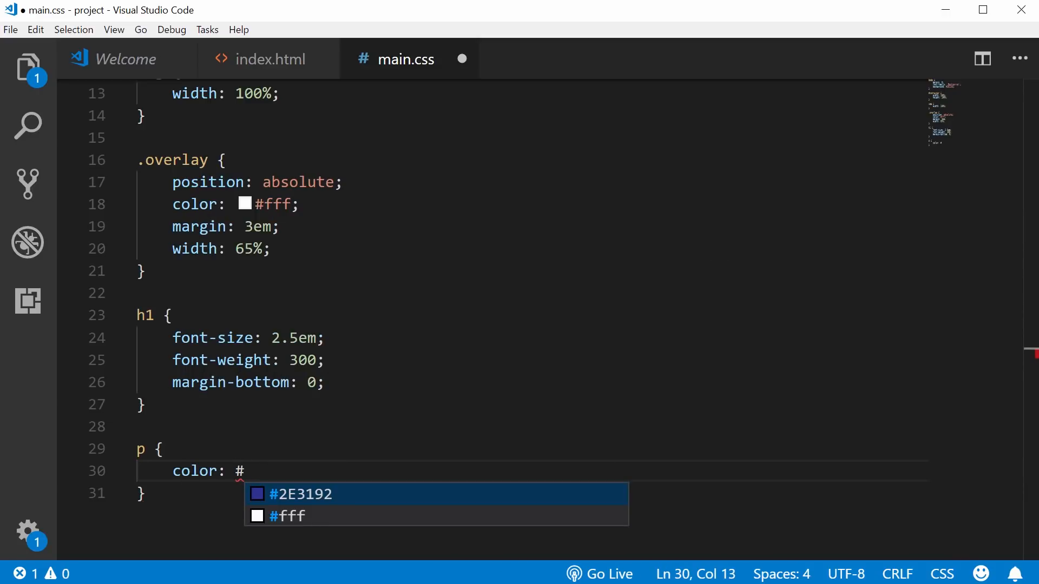
{"action": "type", "text": "7"}
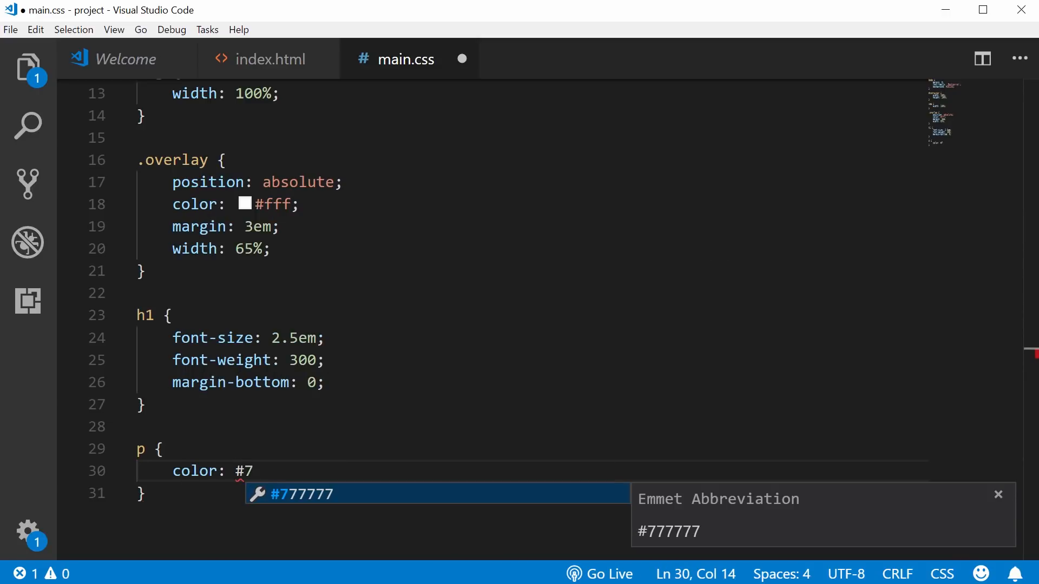
{"action": "type", "text": "d81ef;"}
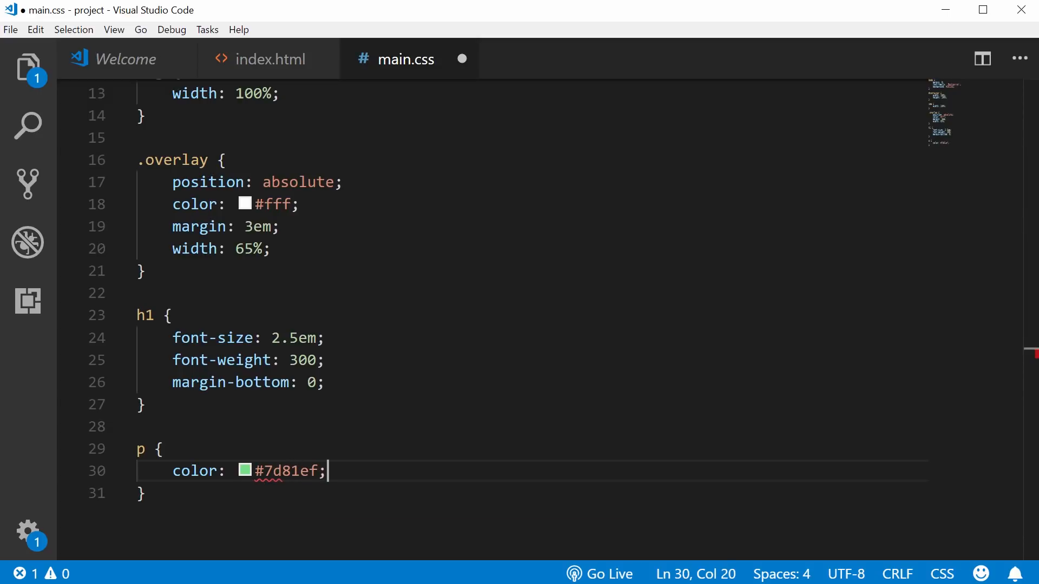
Add font-size 1.5em and margin-top 0 to the p rule
{"action": "key", "text": "Return"}
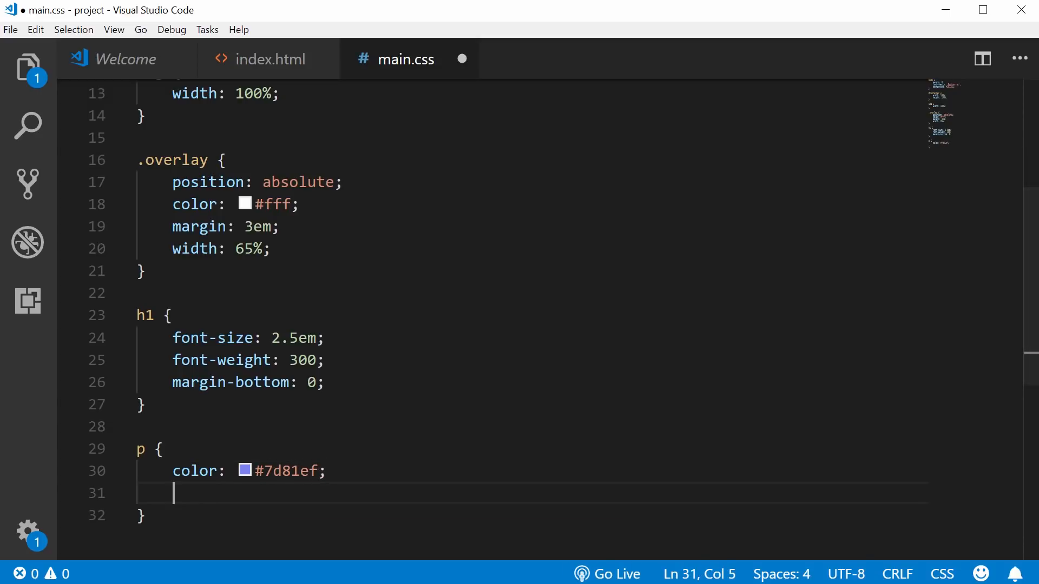
{"action": "type", "text": "font-size: 1.5em;"}
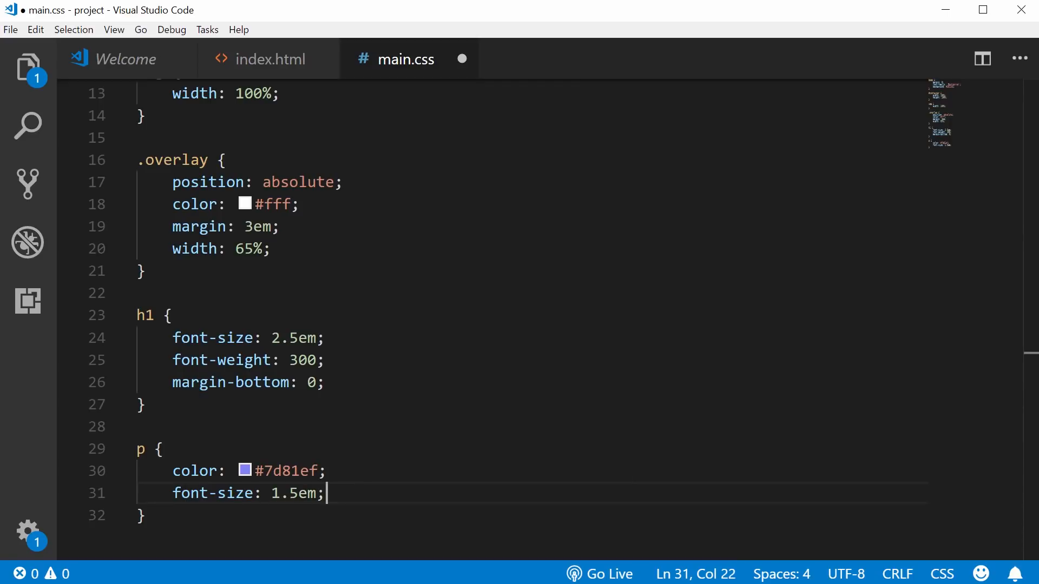
{"action": "key", "text": "Return"}
{"action": "type", "text": "f"}
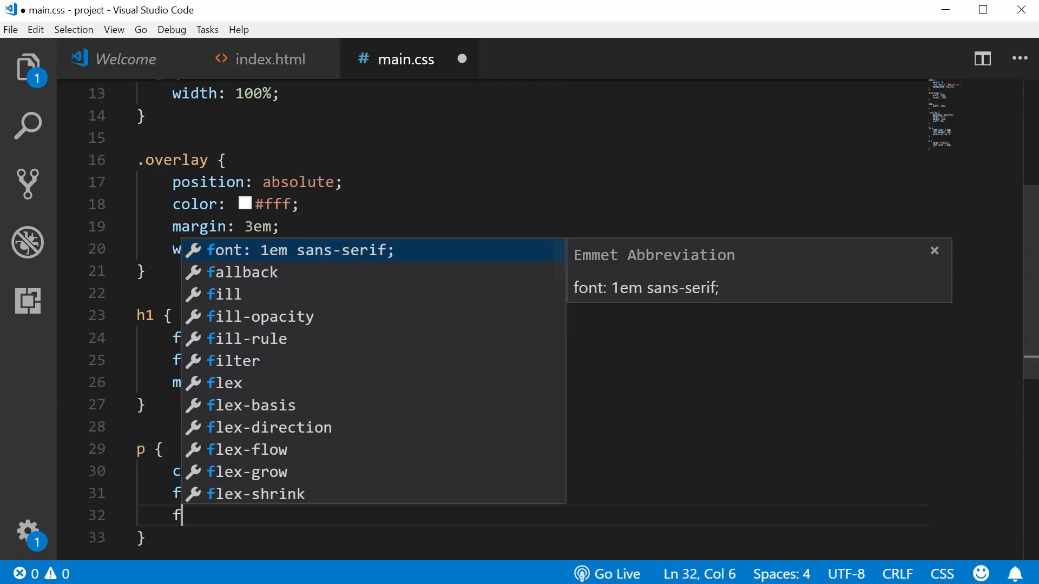
{"action": "key", "text": "BackSpace"}
{"action": "type", "text": "margin-top: 0;"}
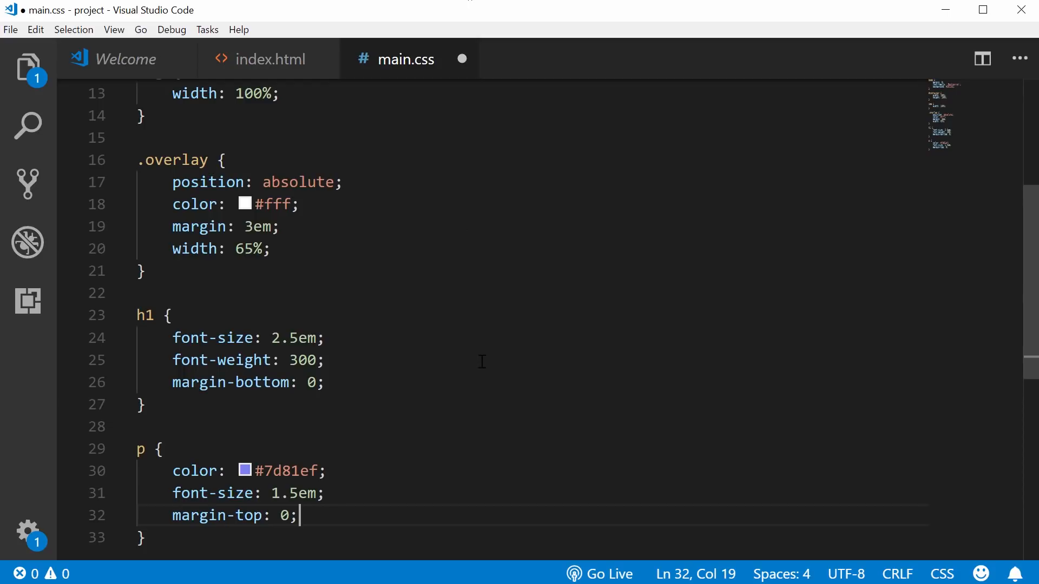
Save the main.css stylesheet with the finished h1 and p rules
{"action": "left_click", "coordinate": [482, 362]}
{"action": "key", "text": "ctrl+s"}
{"action": "scroll", "coordinate": [482, 362], "scroll_direction": "down", "scroll_amount": 2}
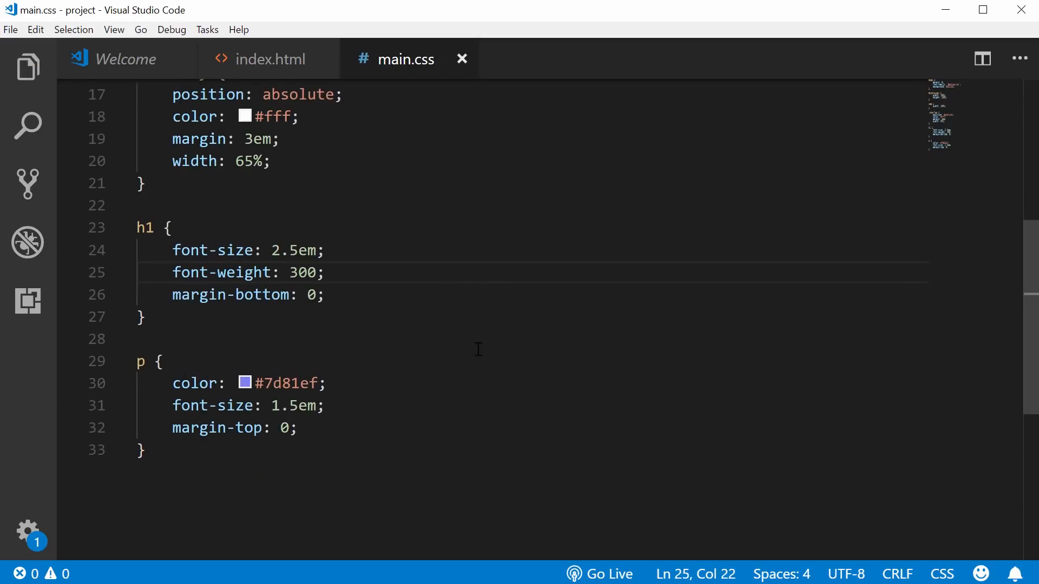
Reveal index.html in its project folder and open it in Chrome to preview the banner page
{"action": "left_click", "coordinate": [280, 74]}
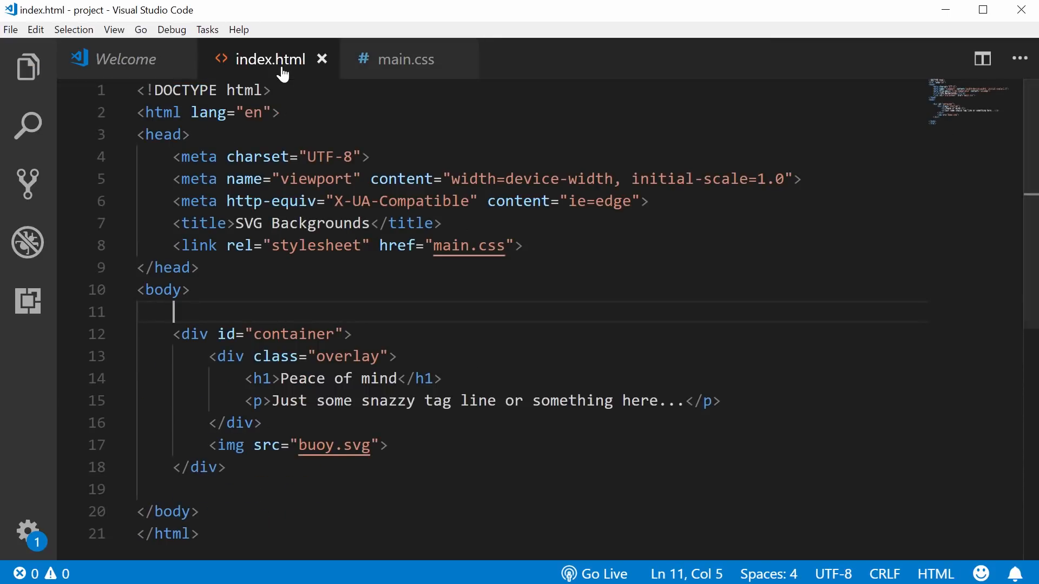
{"action": "key", "text": "ctrl+b"}
{"action": "right_click", "coordinate": [182, 249]}
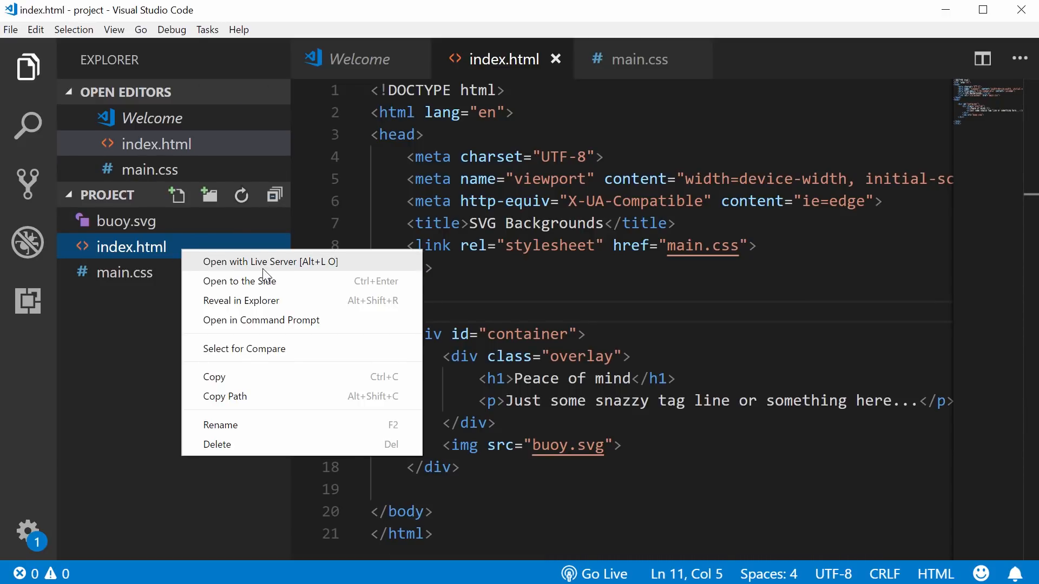
{"action": "left_click", "coordinate": [248, 301]}
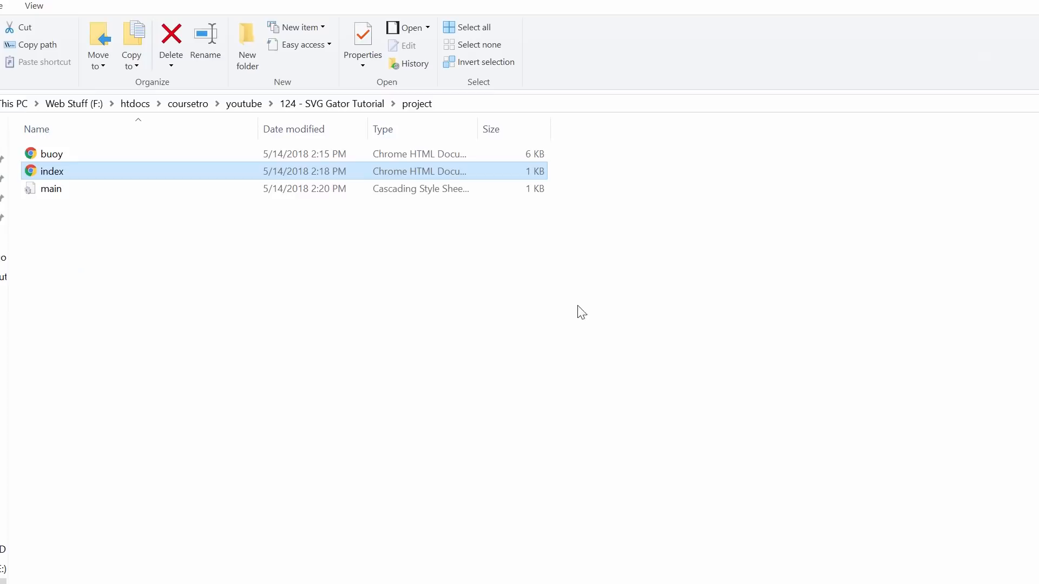
{"action": "double_click", "coordinate": [30, 174]}
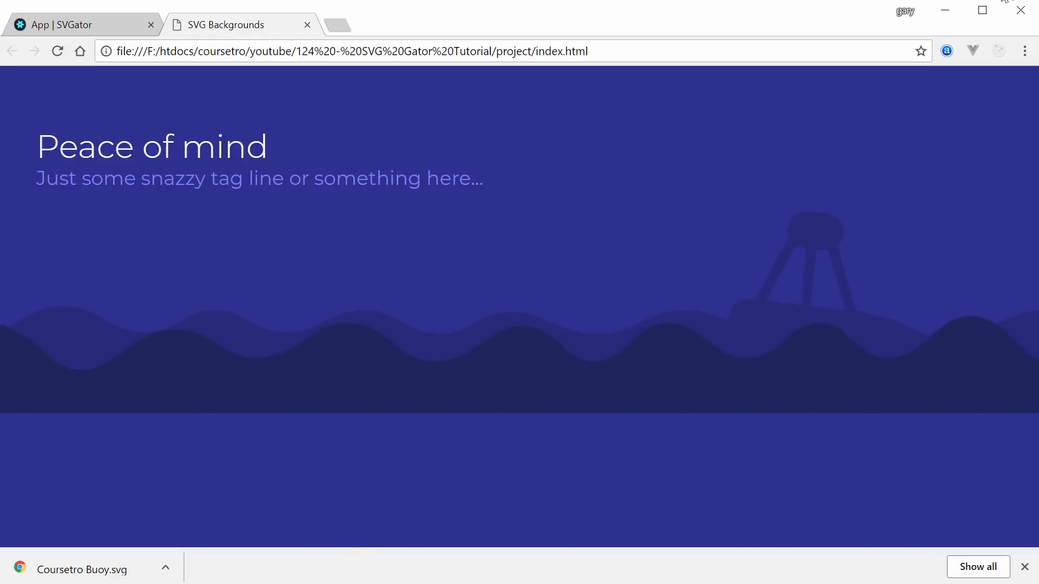
Switch to Illustrator and look up the hex fill color of the front wave, Wave2, leaving it unchanged
{"action": "left_click", "coordinate": [946, 10]}
{"action": "left_click", "coordinate": [1028, 1]}
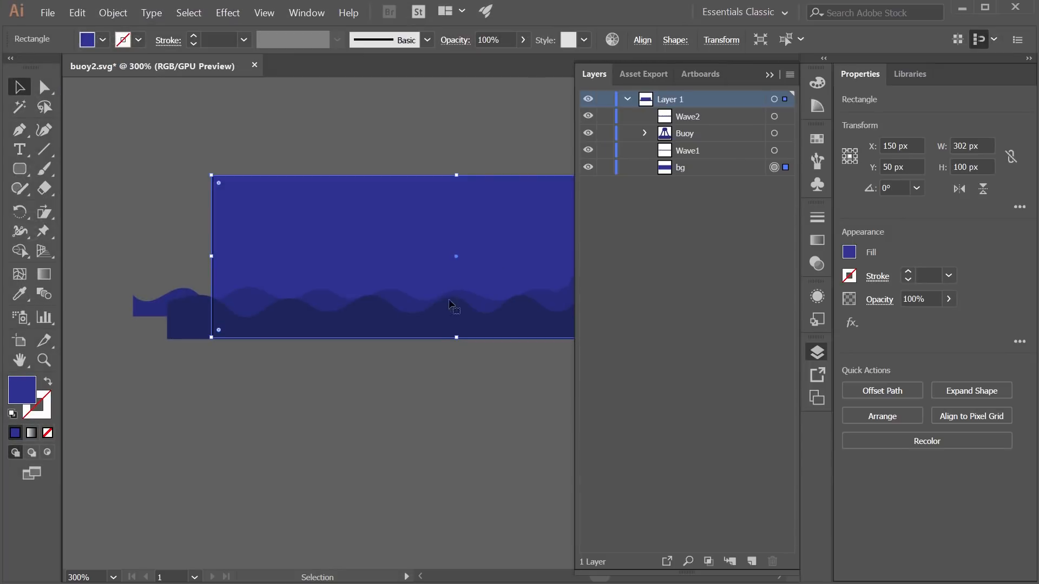
{"action": "left_click", "coordinate": [445, 335]}
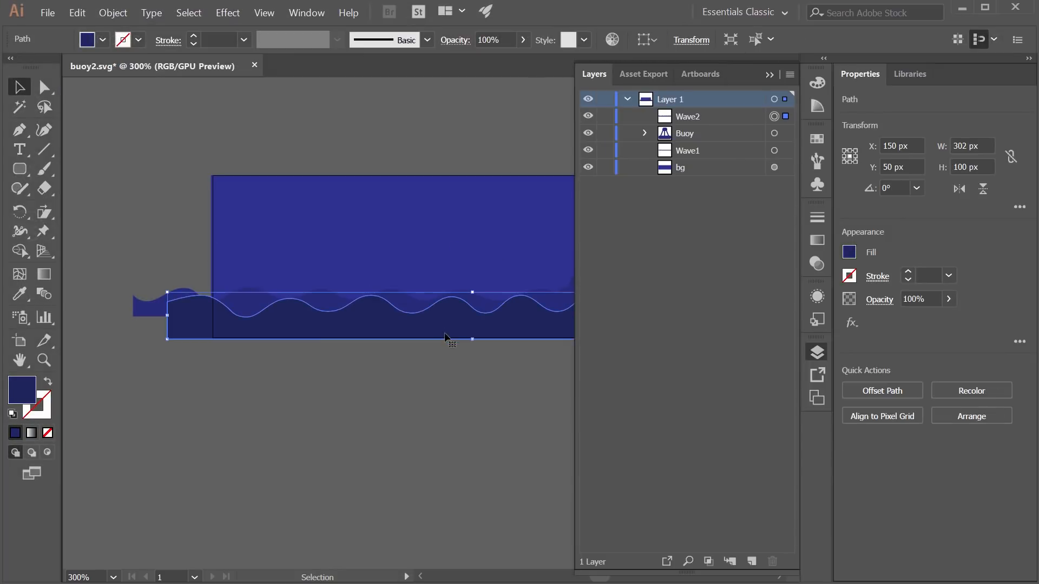
{"action": "double_click", "coordinate": [15, 399]}
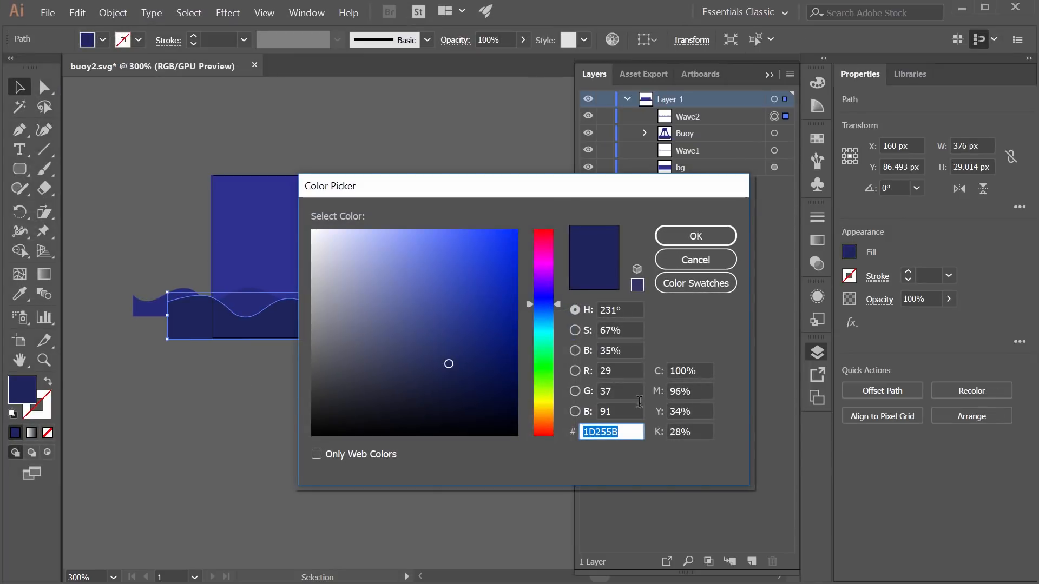
{"action": "left_click", "coordinate": [694, 259]}
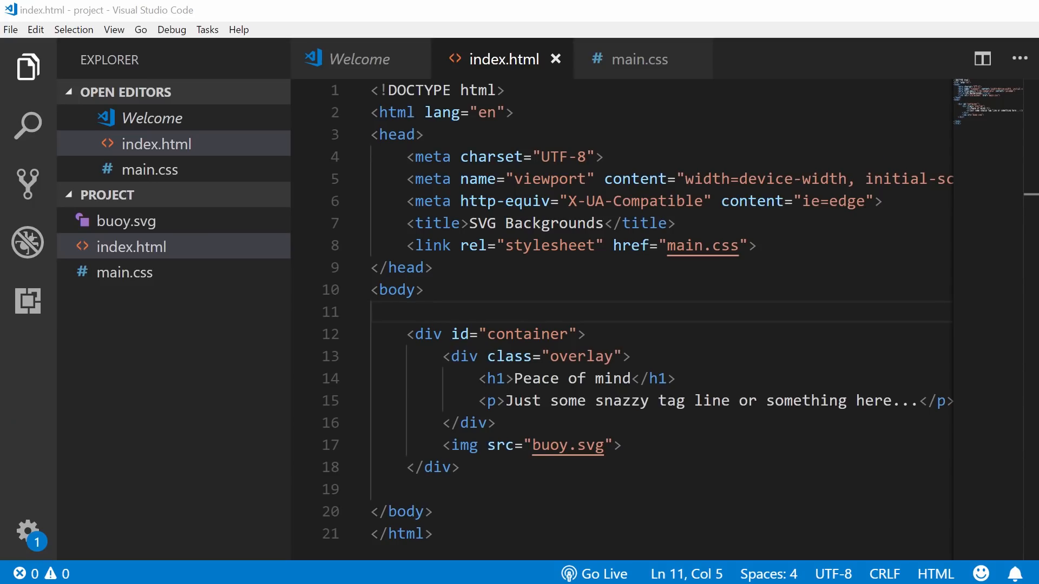
In Visual Studio Code, set the body background in main.css to #1D255B and save the file
{"action": "left_click", "coordinate": [617, 68]}
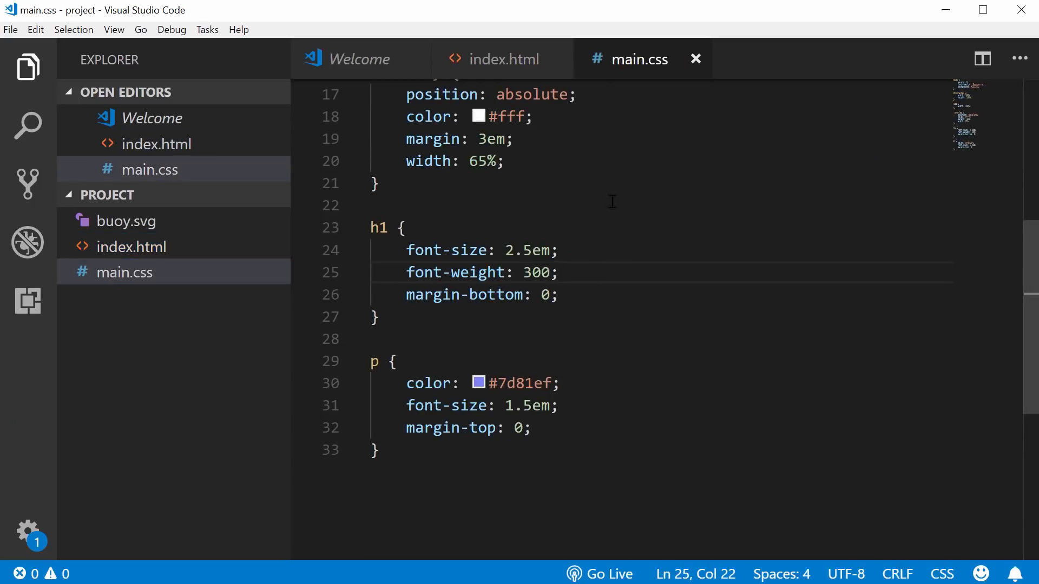
{"action": "scroll", "coordinate": [609, 205], "scroll_direction": "up", "scroll_amount": 5}
{"action": "double_click", "coordinate": [564, 158]}
{"action": "type", "text": "1D255B"}
{"action": "key", "text": "Down"}
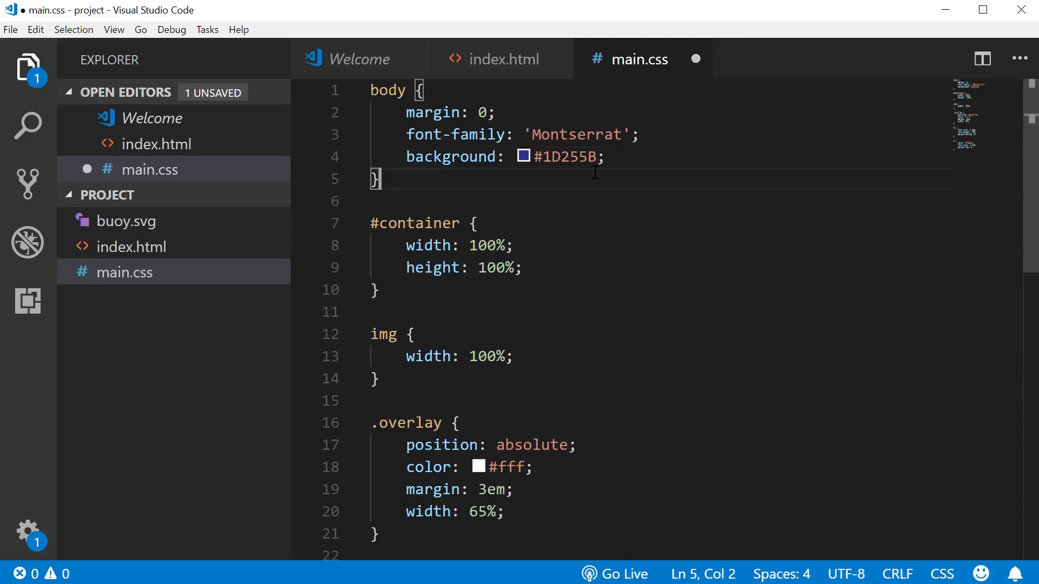
{"action": "key", "text": "ctrl+s"}
Switch to Chrome, reload the SVG Backgrounds page to view the new background, and dismiss the downloads bar
{"action": "key", "text": "alt+Tab"}
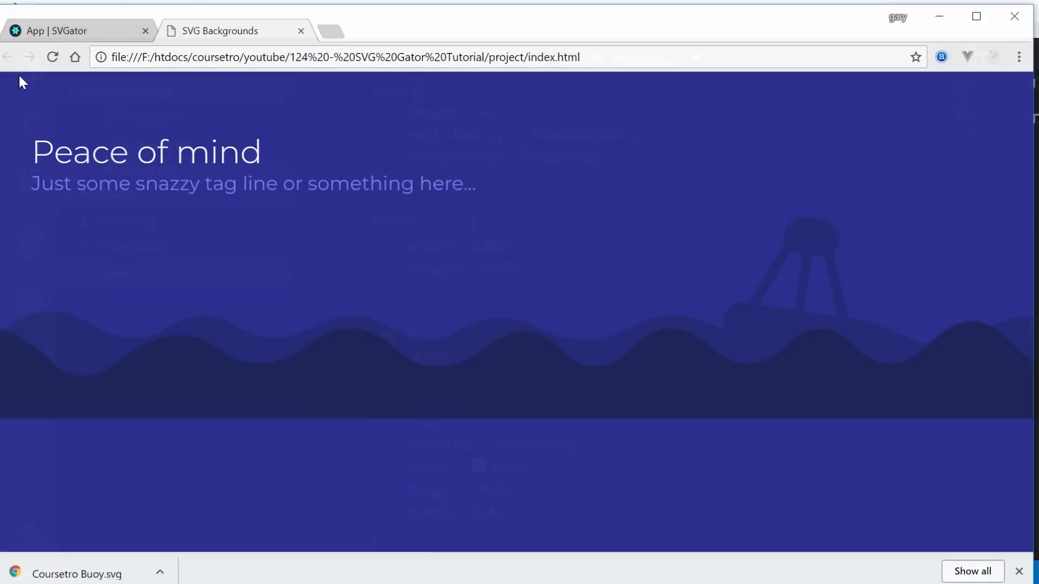
{"action": "left_click", "coordinate": [55, 51]}
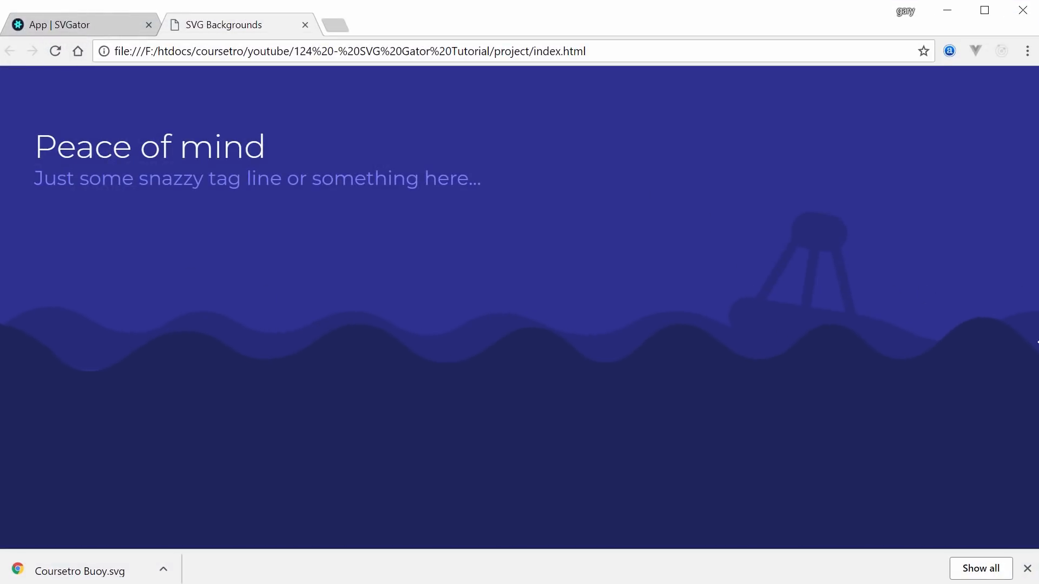
{"action": "left_click", "coordinate": [1028, 569]}
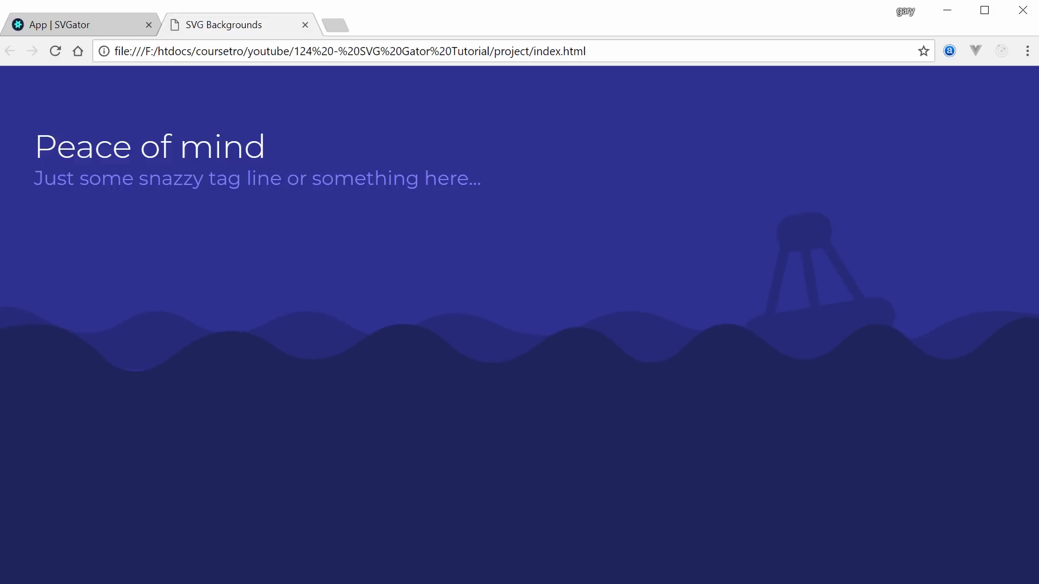
Narrow the browser window in stages to phone width to examine how the banner and overlay text respond
{"action": "left_click_drag", "start_coordinate": [1037, 582], "coordinate": [579, 530]}
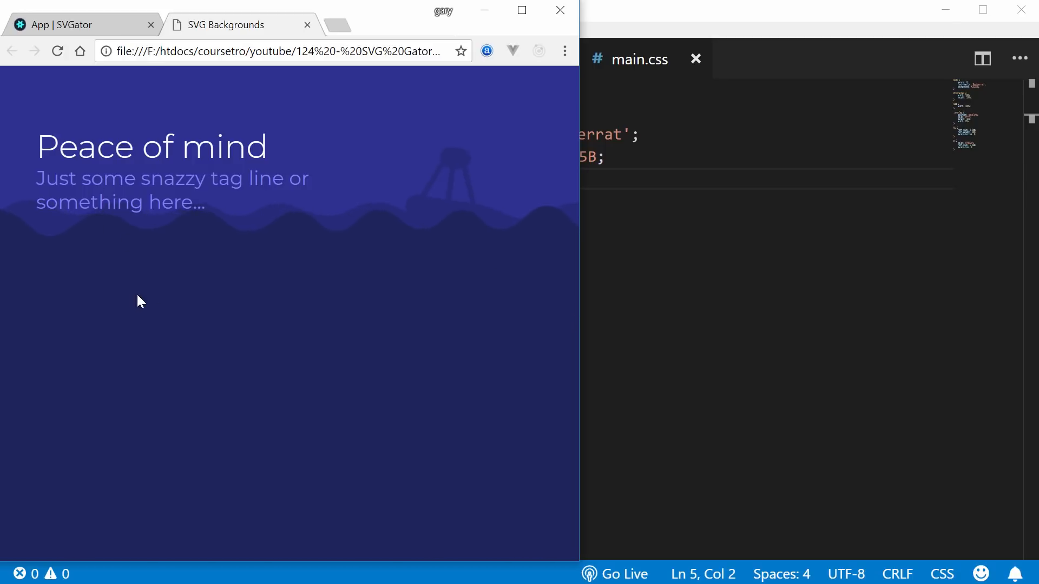
{"action": "left_click_drag", "start_coordinate": [579, 267], "coordinate": [469, 294]}
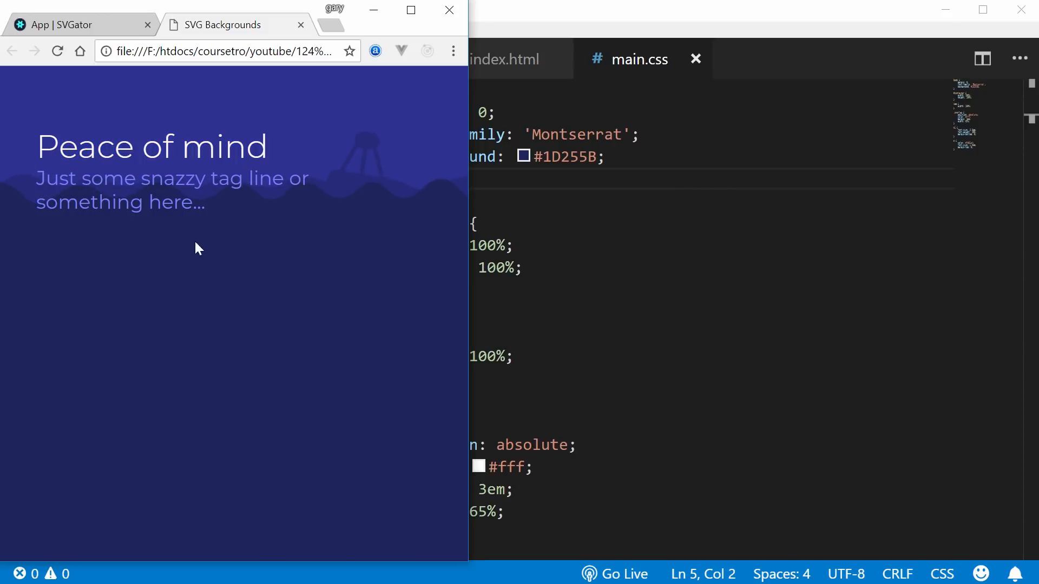
{"action": "left_click_drag", "start_coordinate": [468, 258], "coordinate": [224, 257]}
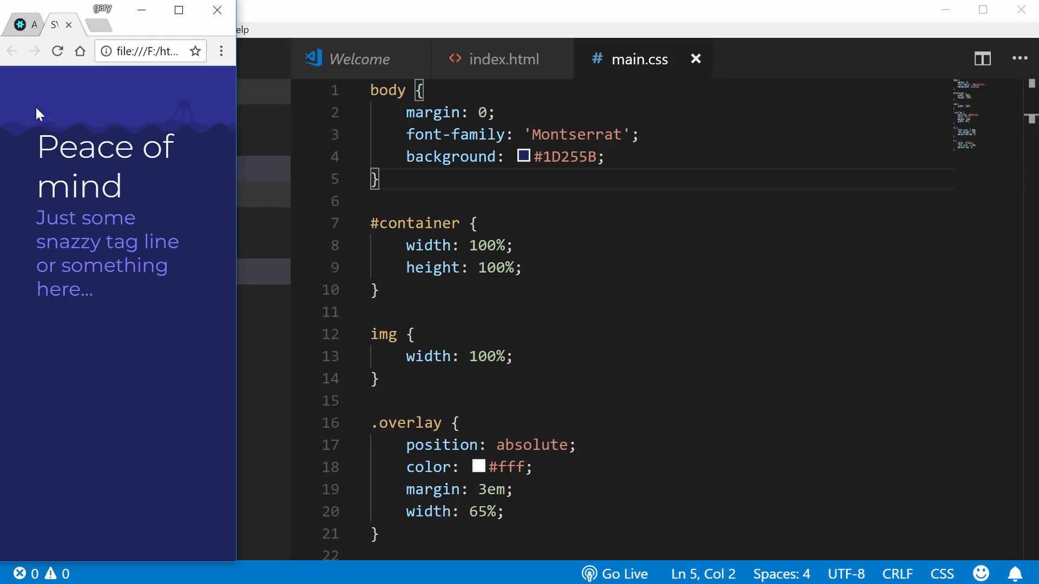